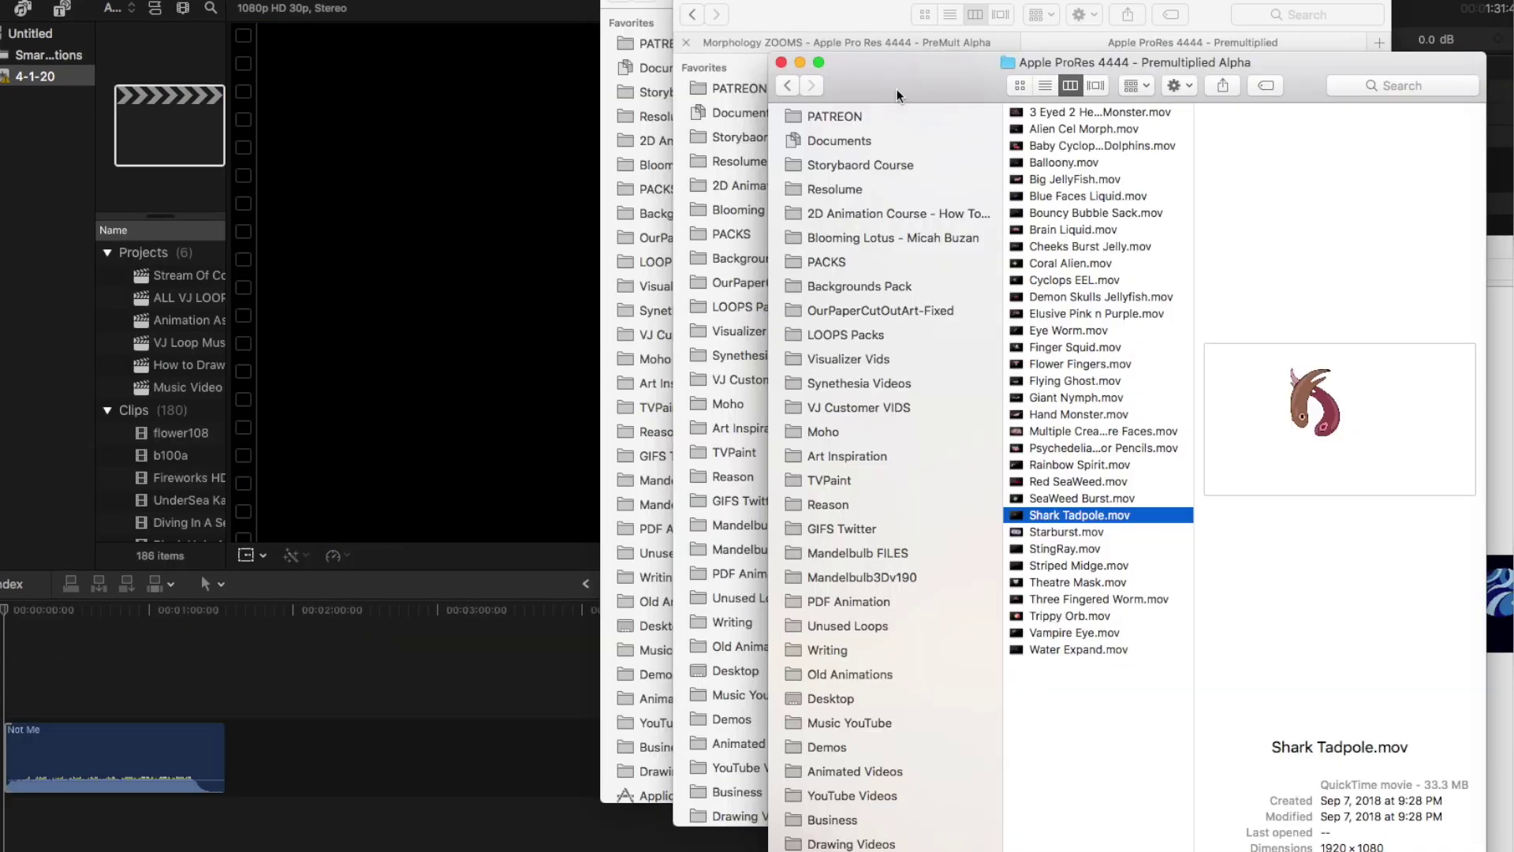
{"action": "left_click_drag", "start_coordinate": [896, 89], "coordinate": [893, 71]}
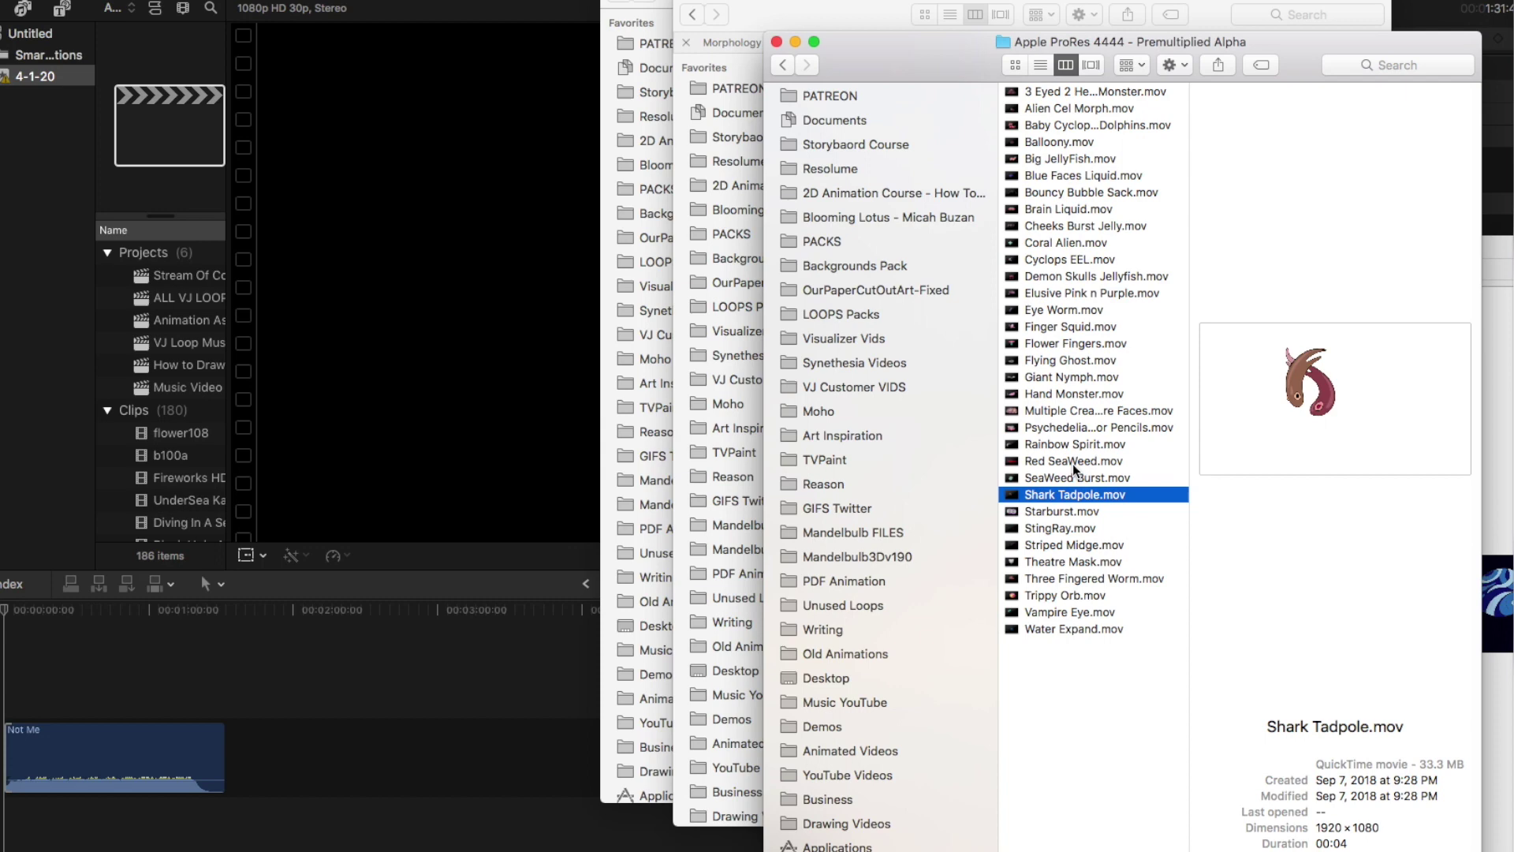
Browse the premultiplied alpha loops and place Trippy Orb.mov above the audio track at the very start of the timeline.
{"action": "key", "text": "Down"}
{"action": "key", "text": "Down"}
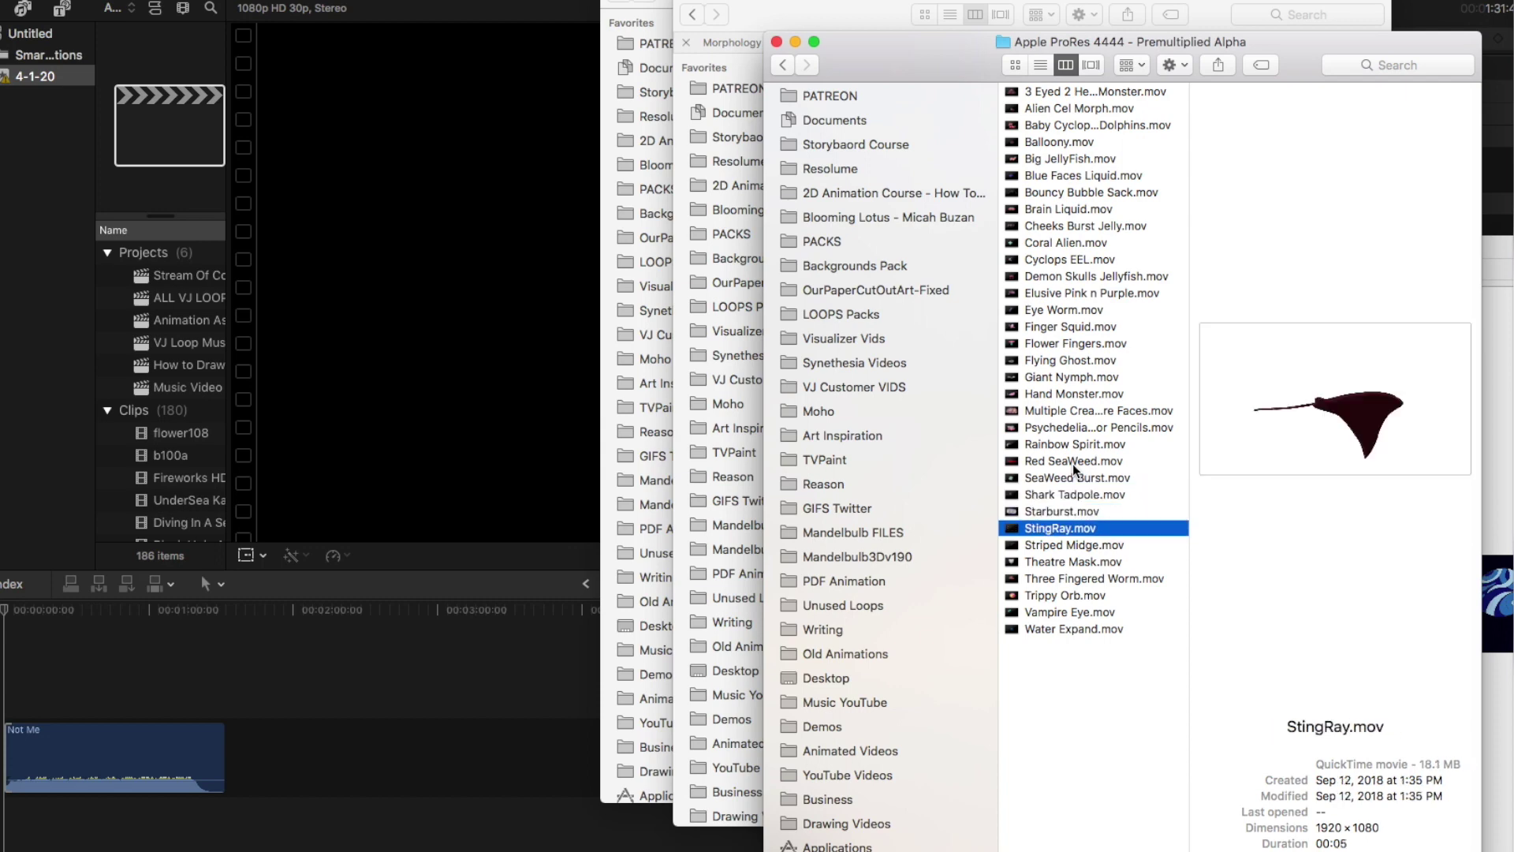
{"action": "key", "text": "Down"}
{"action": "key", "text": "Down"}
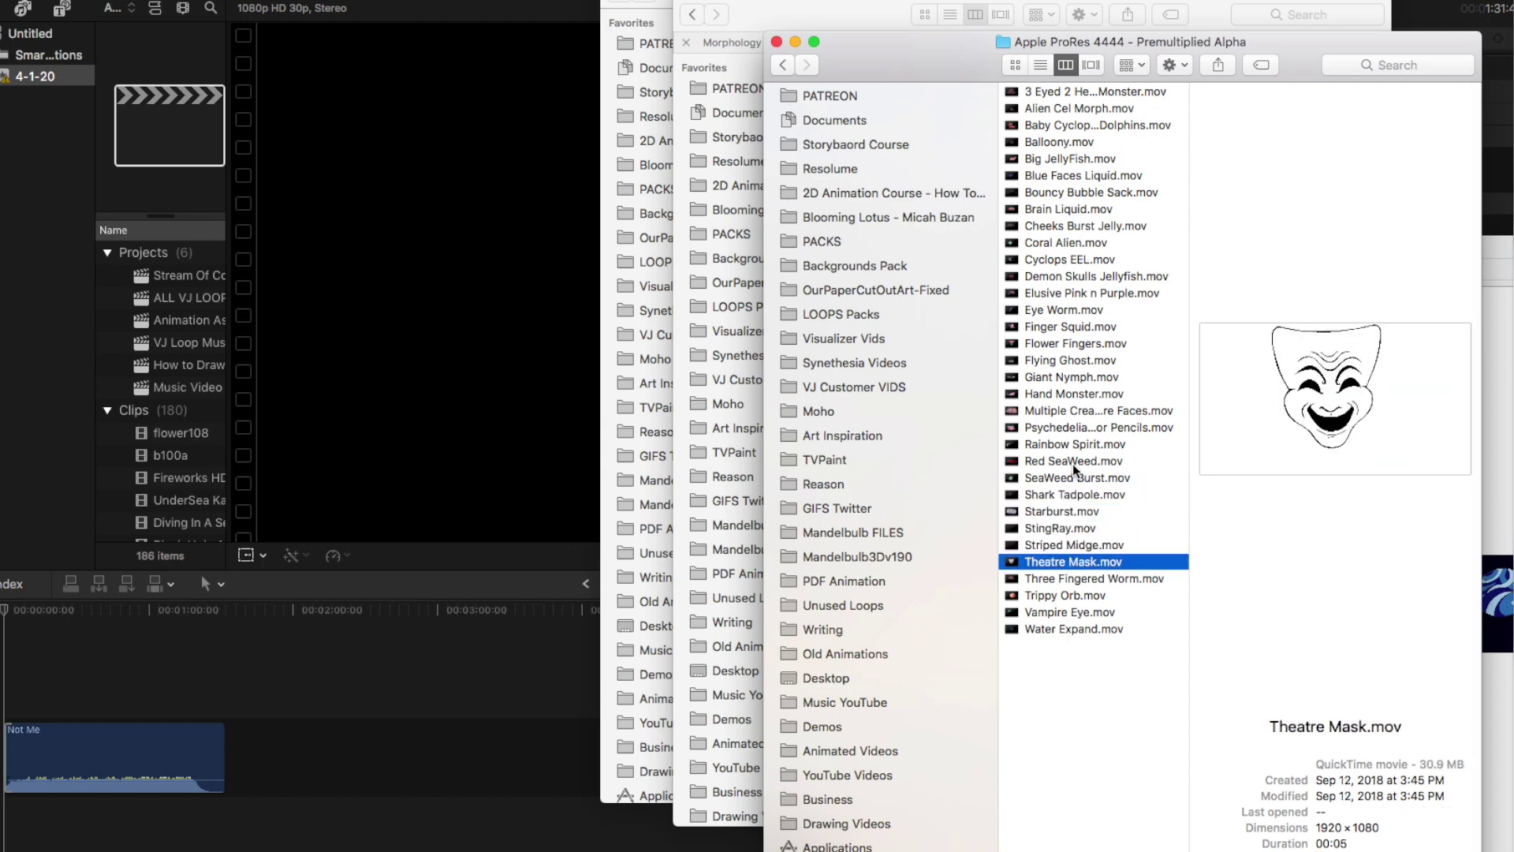
{"action": "key", "text": "Down"}
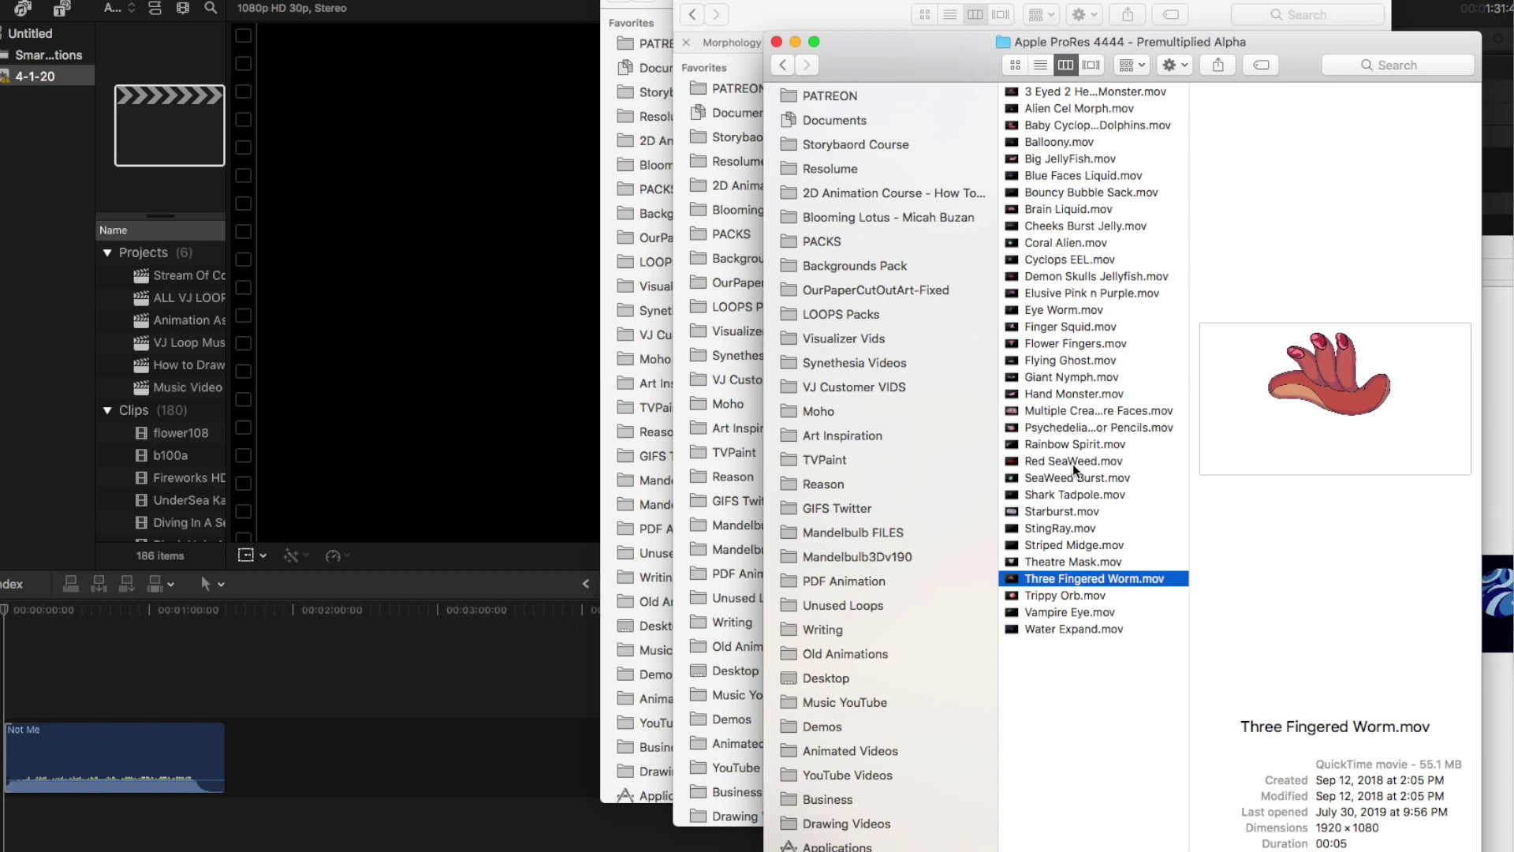
{"action": "key", "text": "Down"}
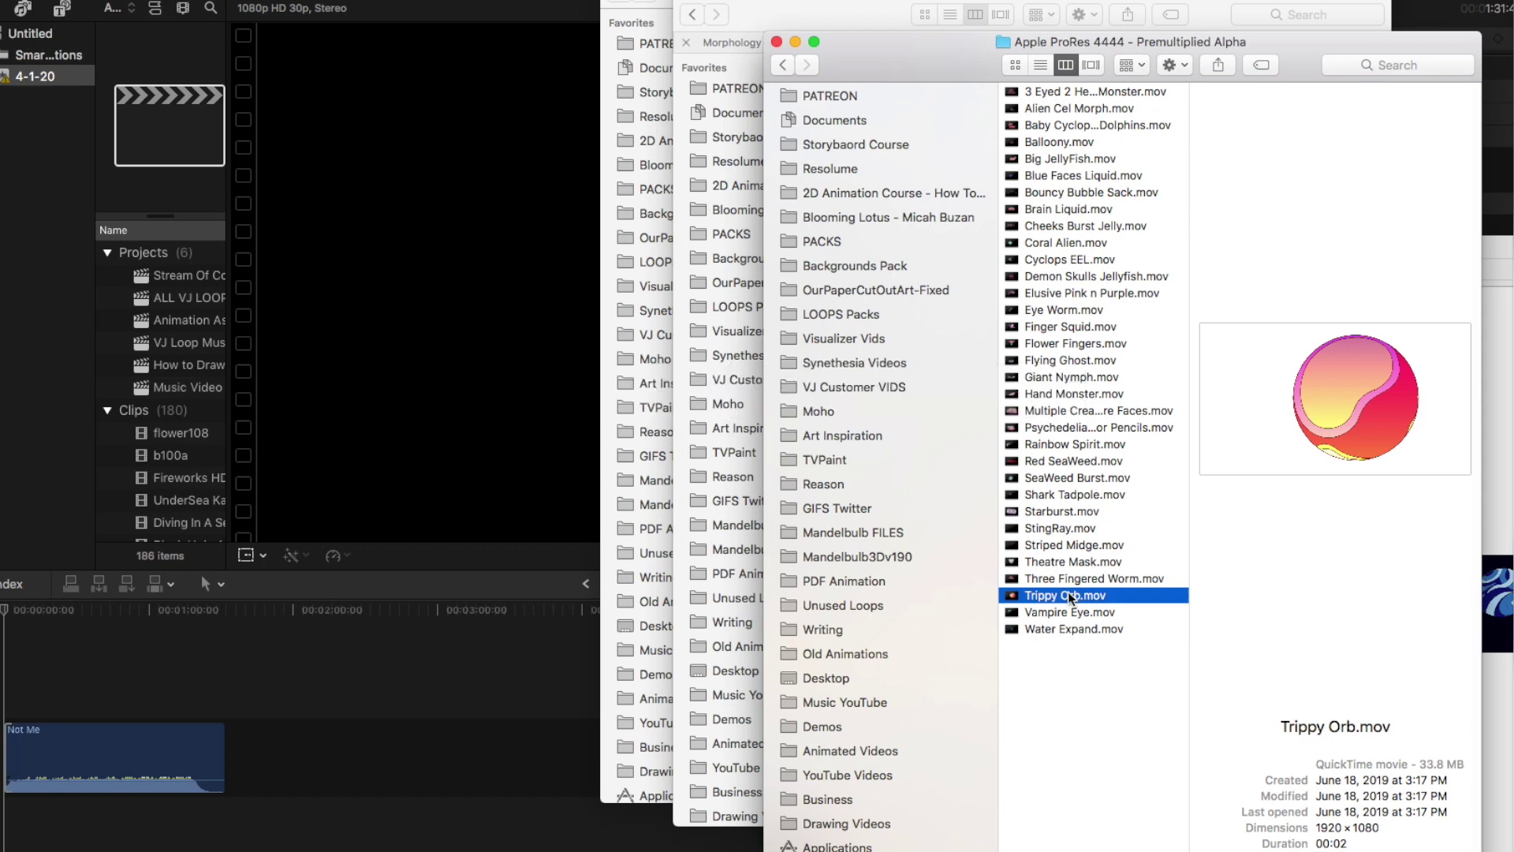
{"action": "mouse_move", "coordinate": [1061, 597]}
{"action": "left_mouse_down"}
{"action": "mouse_move", "coordinate": [923, 614]}
{"action": "mouse_move", "coordinate": [722, 604]}
{"action": "mouse_move", "coordinate": [377, 555]}
{"action": "mouse_move", "coordinate": [146, 640]}
{"action": "left_mouse_up"}
{"action": "left_click_drag", "start_coordinate": [45, 637], "coordinate": [7, 653]}
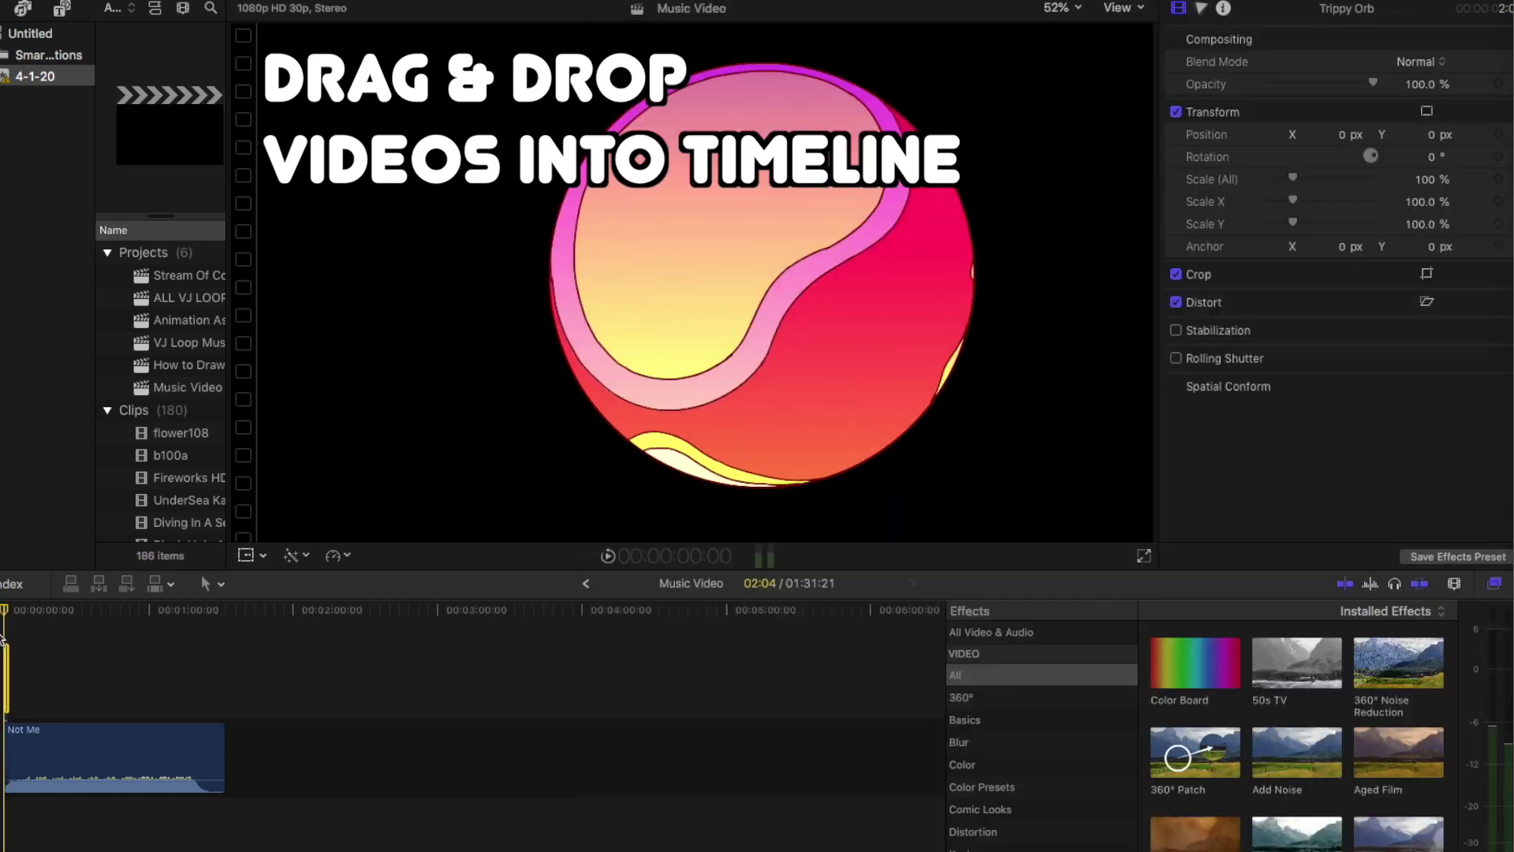
Copy the Trippy Orb clip and paste a second one directly after it at 2:04.
{"action": "key", "text": "super+equal"}
{"action": "key", "text": "super+equal"}
{"action": "key", "text": "super+equal"}
{"action": "key", "text": "super+equal"}
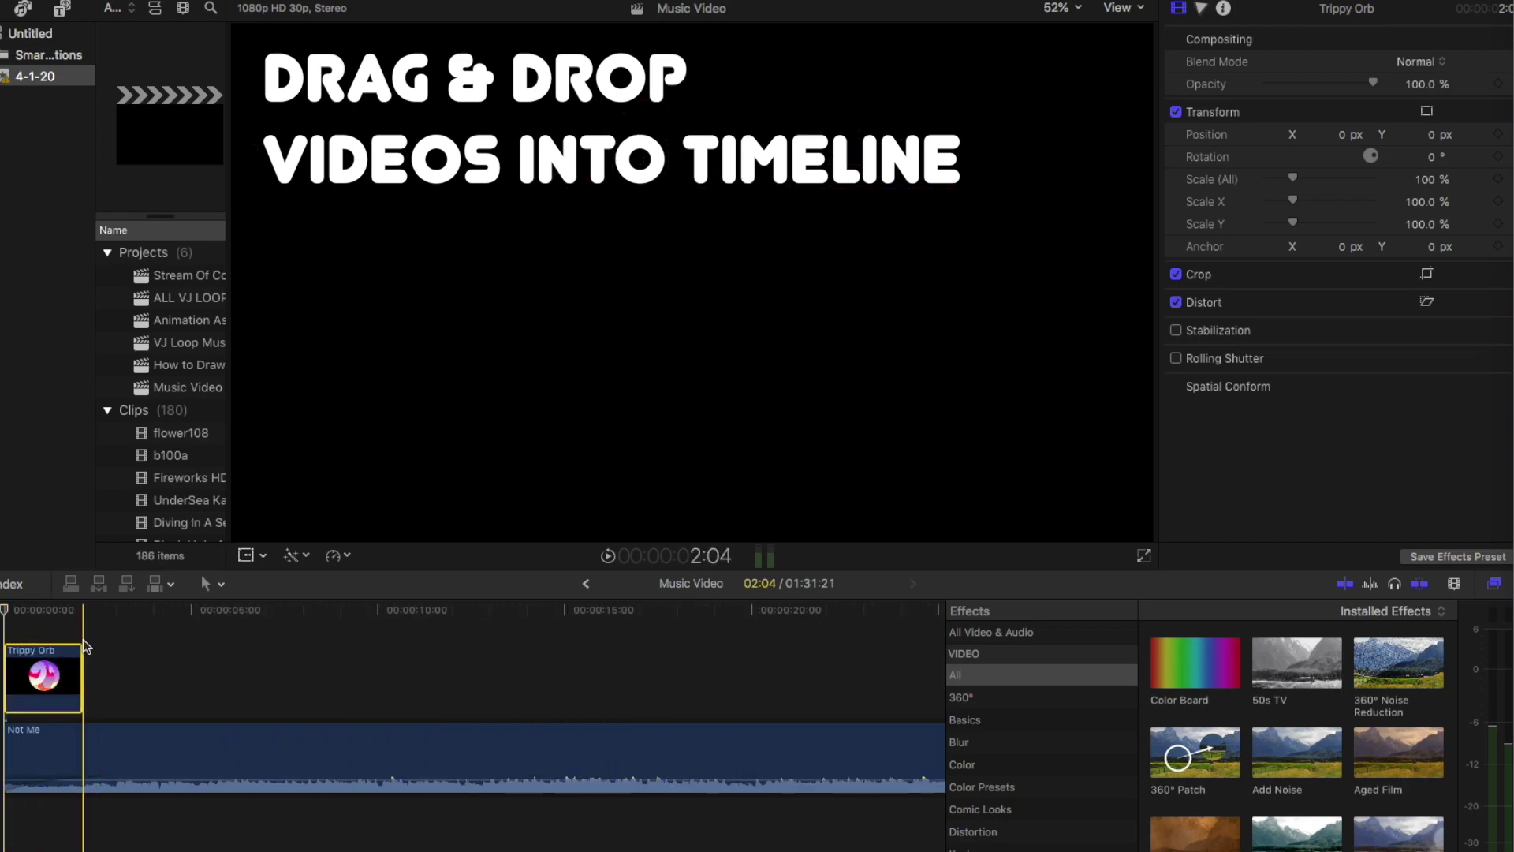
{"action": "key", "text": "space"}
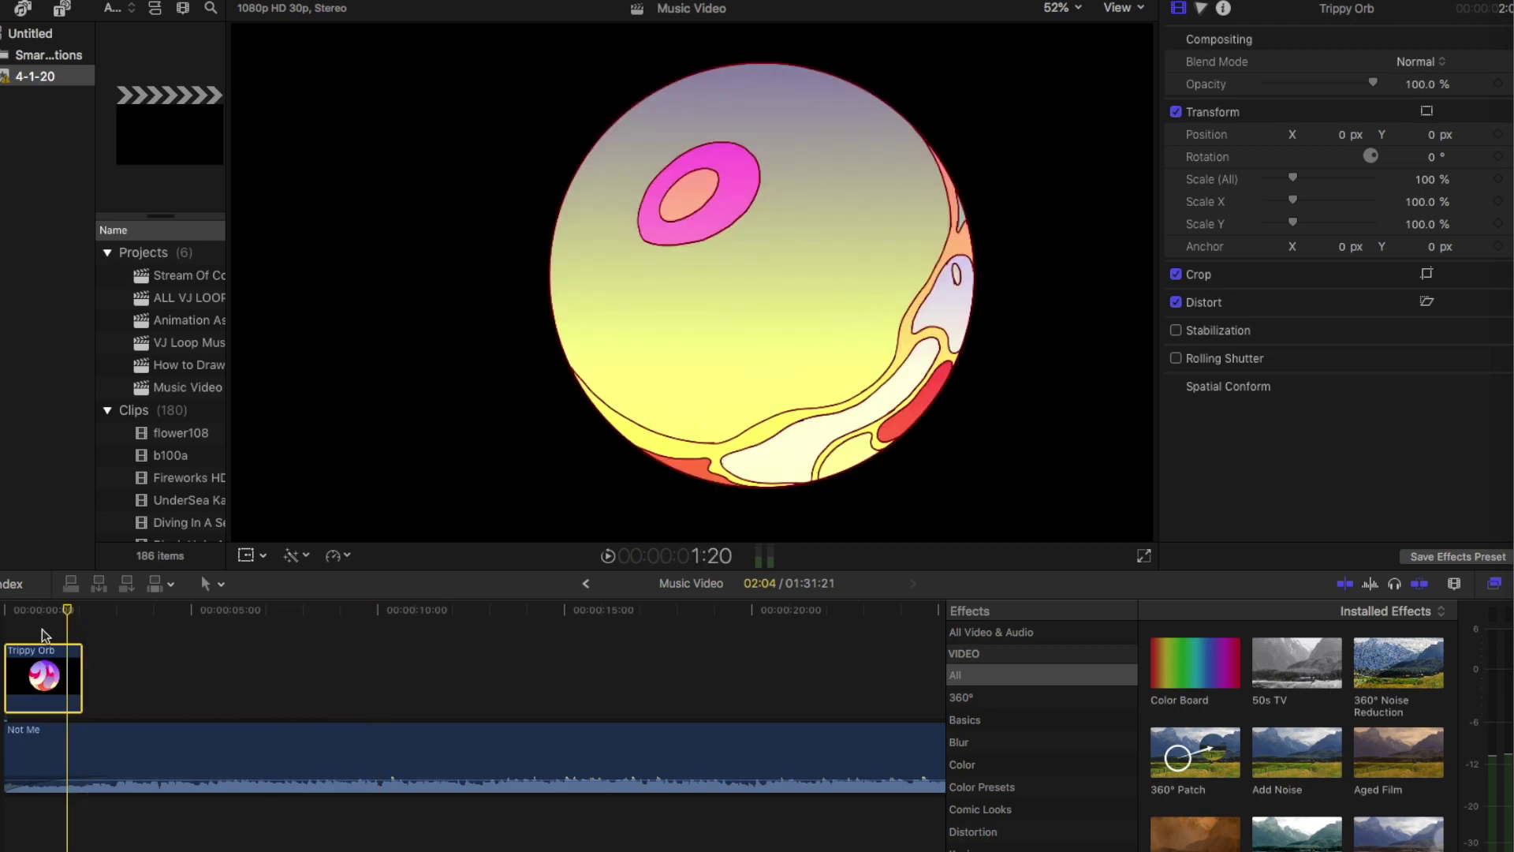
{"action": "left_click", "coordinate": [169, 2]}
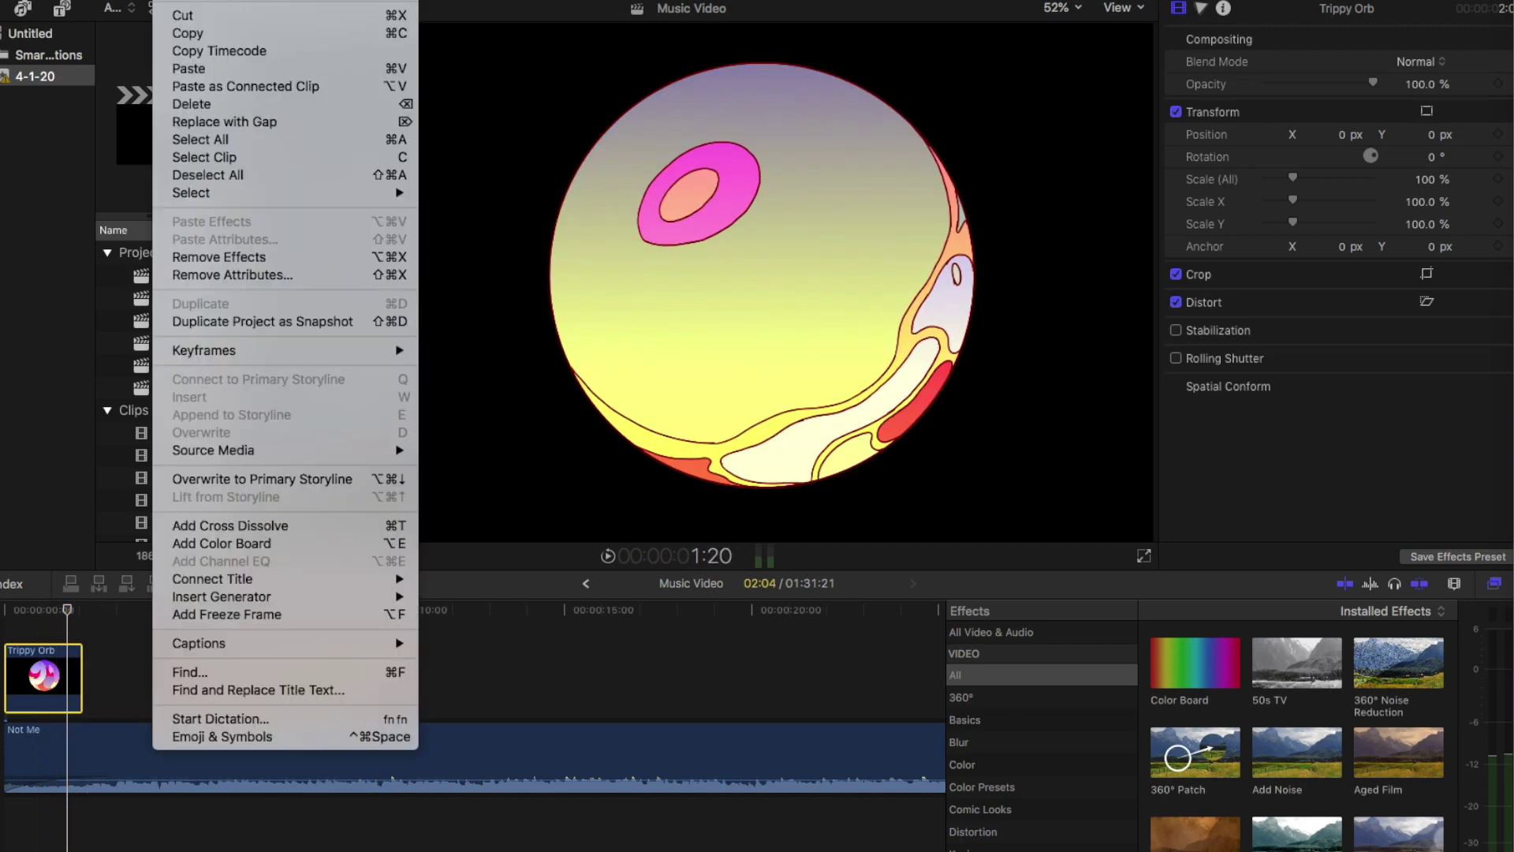
{"action": "left_click", "coordinate": [215, 35]}
{"action": "left_click", "coordinate": [214, 38]}
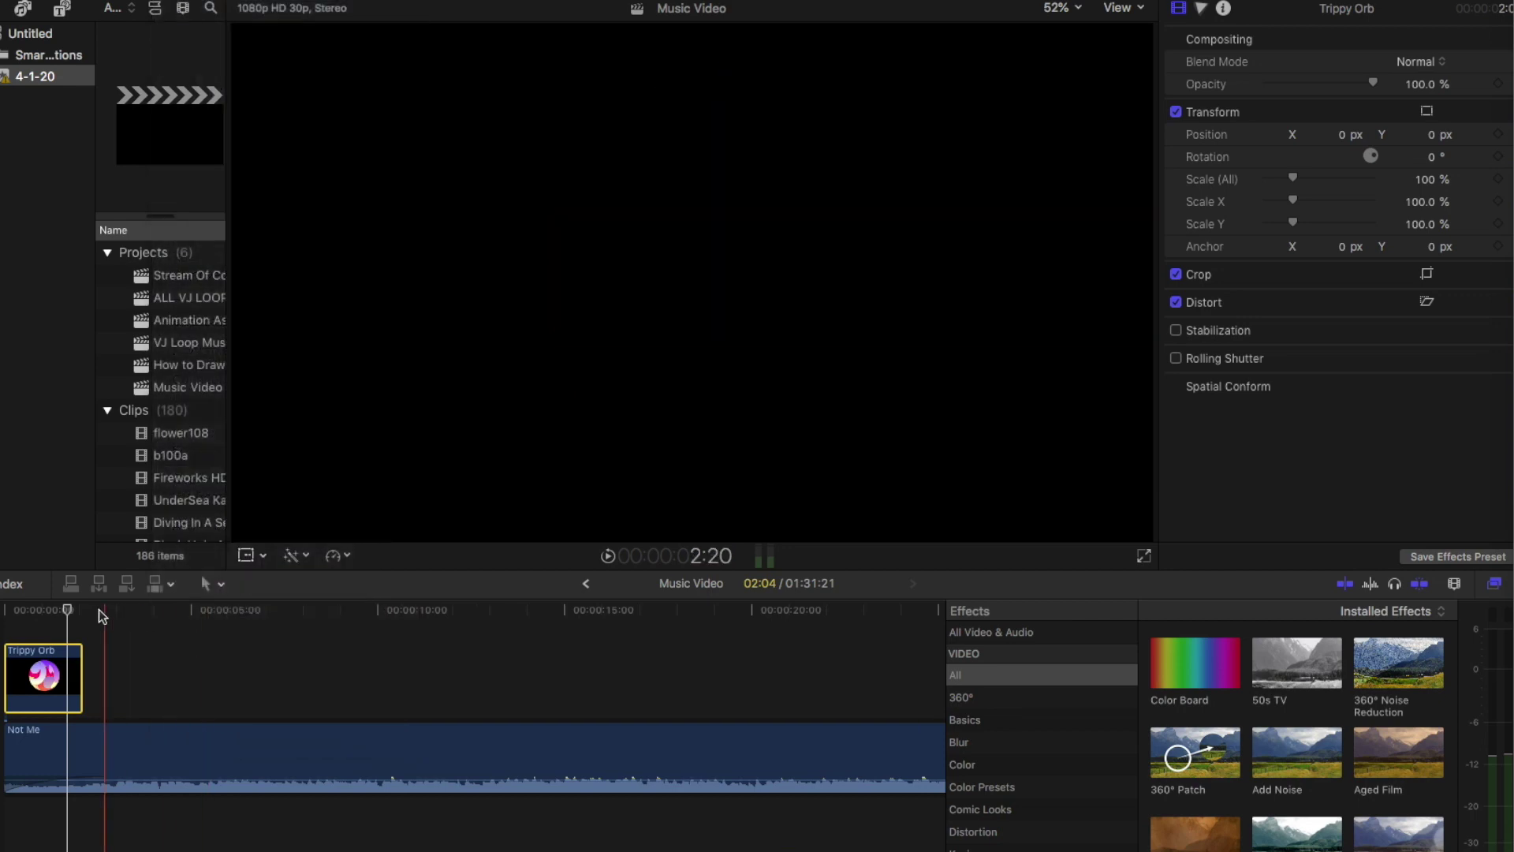
{"action": "left_click_drag", "start_coordinate": [75, 618], "coordinate": [87, 619]}
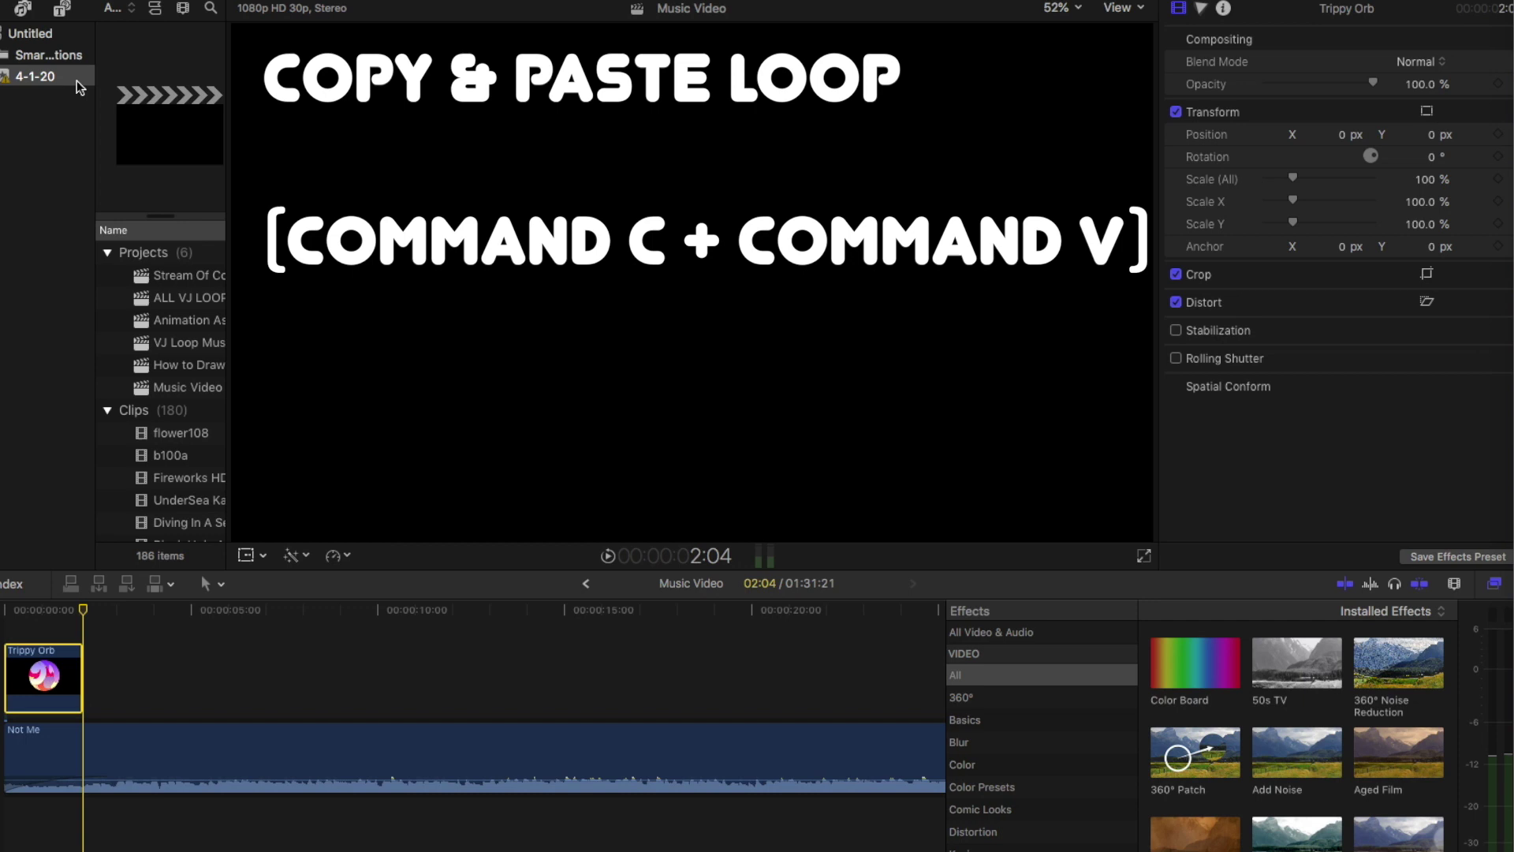
{"action": "left_click", "coordinate": [169, 1]}
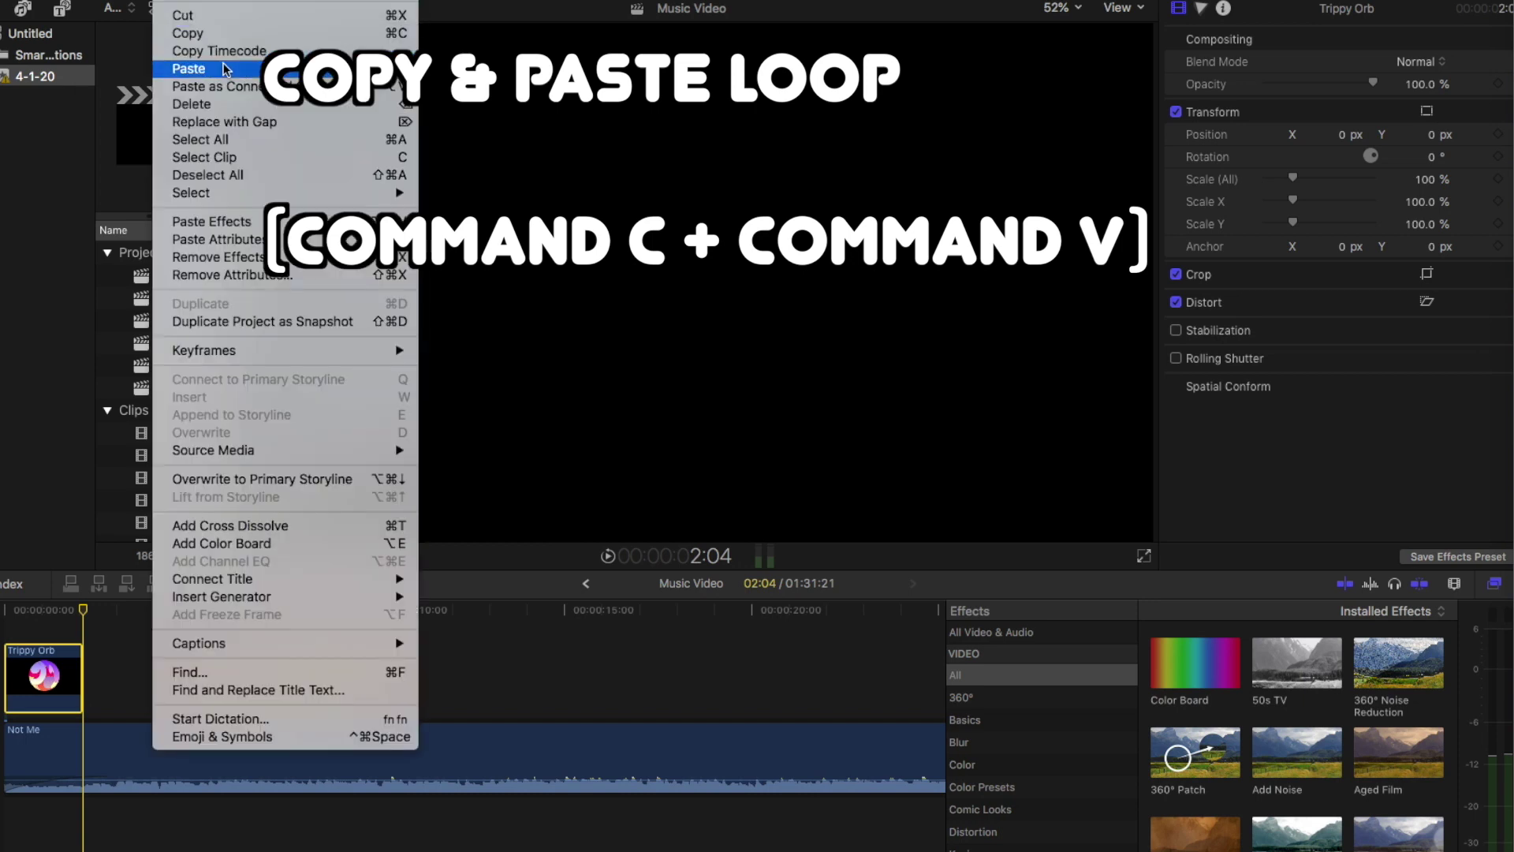
{"action": "left_click", "coordinate": [189, 69]}
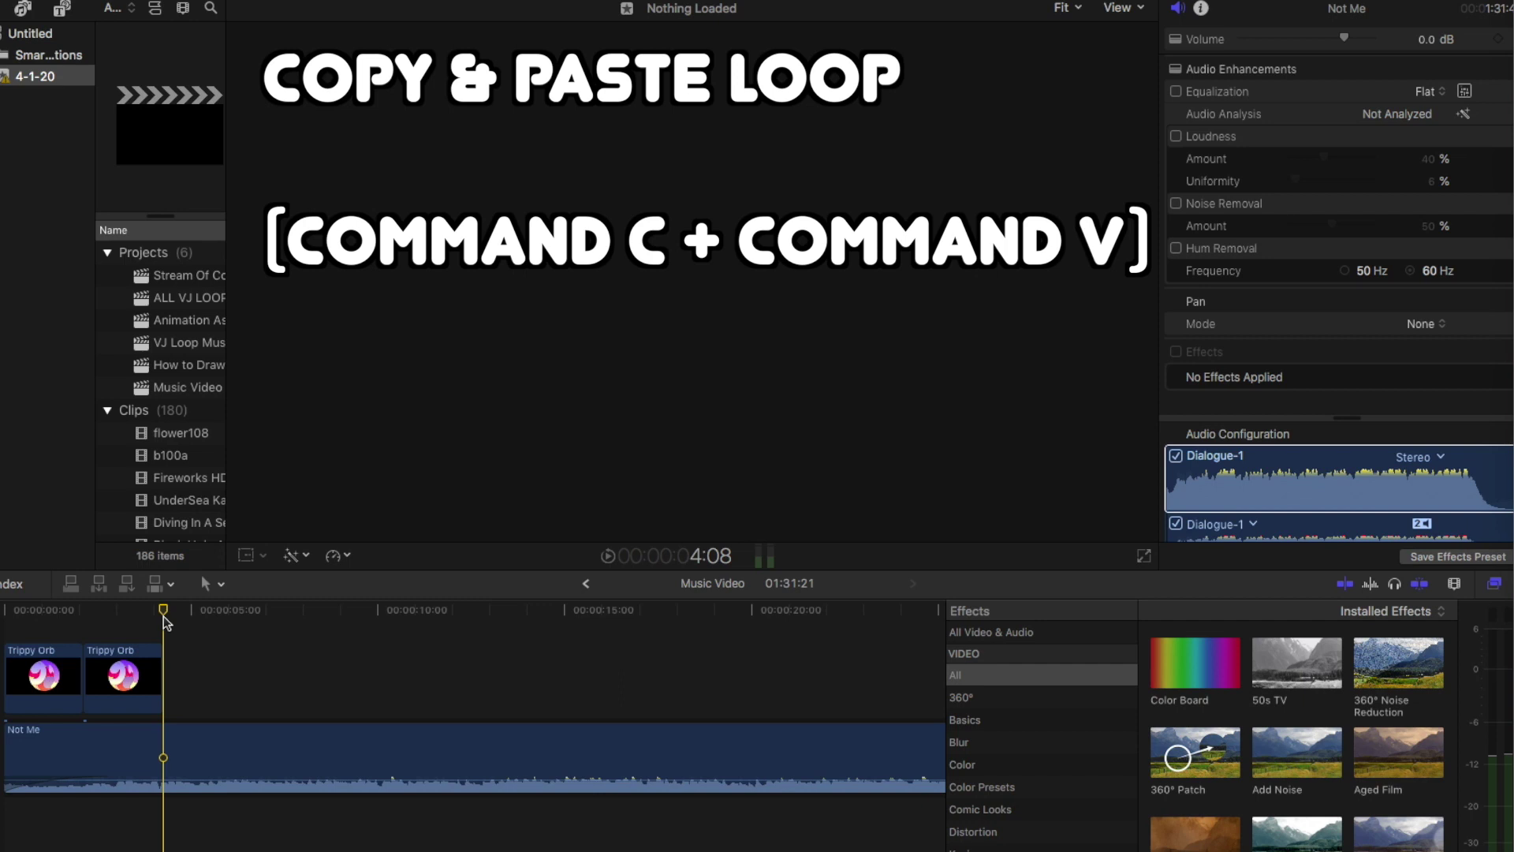
Paste further copies of the Trippy Orb loop end to end until the row extends to 38:12.
{"action": "key", "text": "super+v"}
{"action": "key", "text": "super+v"}
{"action": "key", "text": "super+v"}
{"action": "key", "text": "super+v"}
{"action": "key", "text": "super+v"}
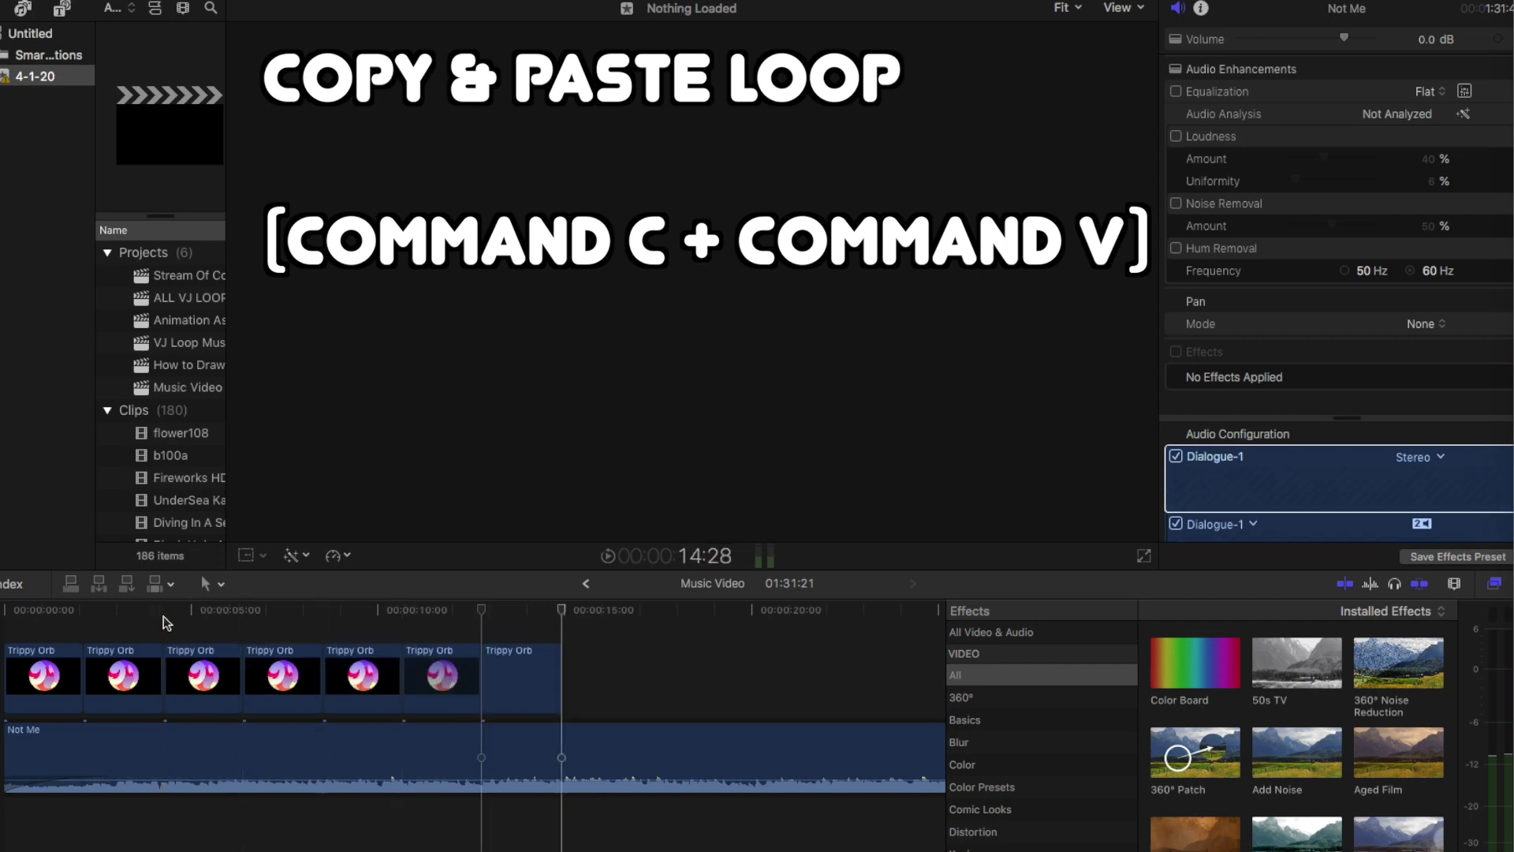
{"action": "key", "text": "super+v"}
{"action": "key", "text": "super+v"}
{"action": "key", "text": "super+v"}
{"action": "key", "text": "super+v"}
{"action": "key", "text": "super+v"}
{"action": "key", "text": "super+v"}
{"action": "key", "text": "super+v"}
{"action": "key", "text": "super+v"}
{"action": "key", "text": "super+v"}
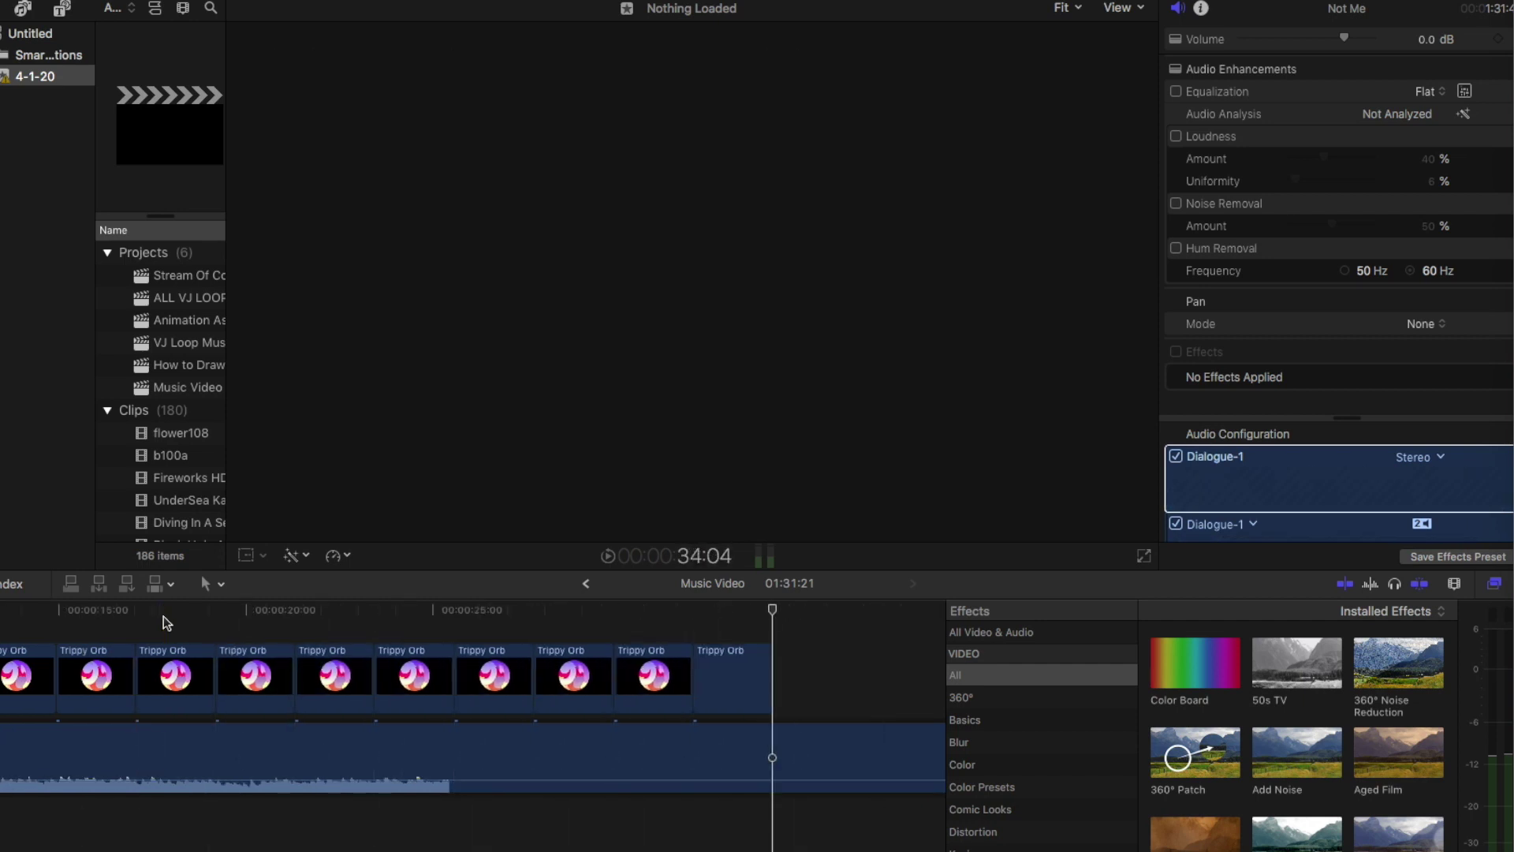
{"action": "key", "text": "super+v"}
{"action": "key", "text": "super+v"}
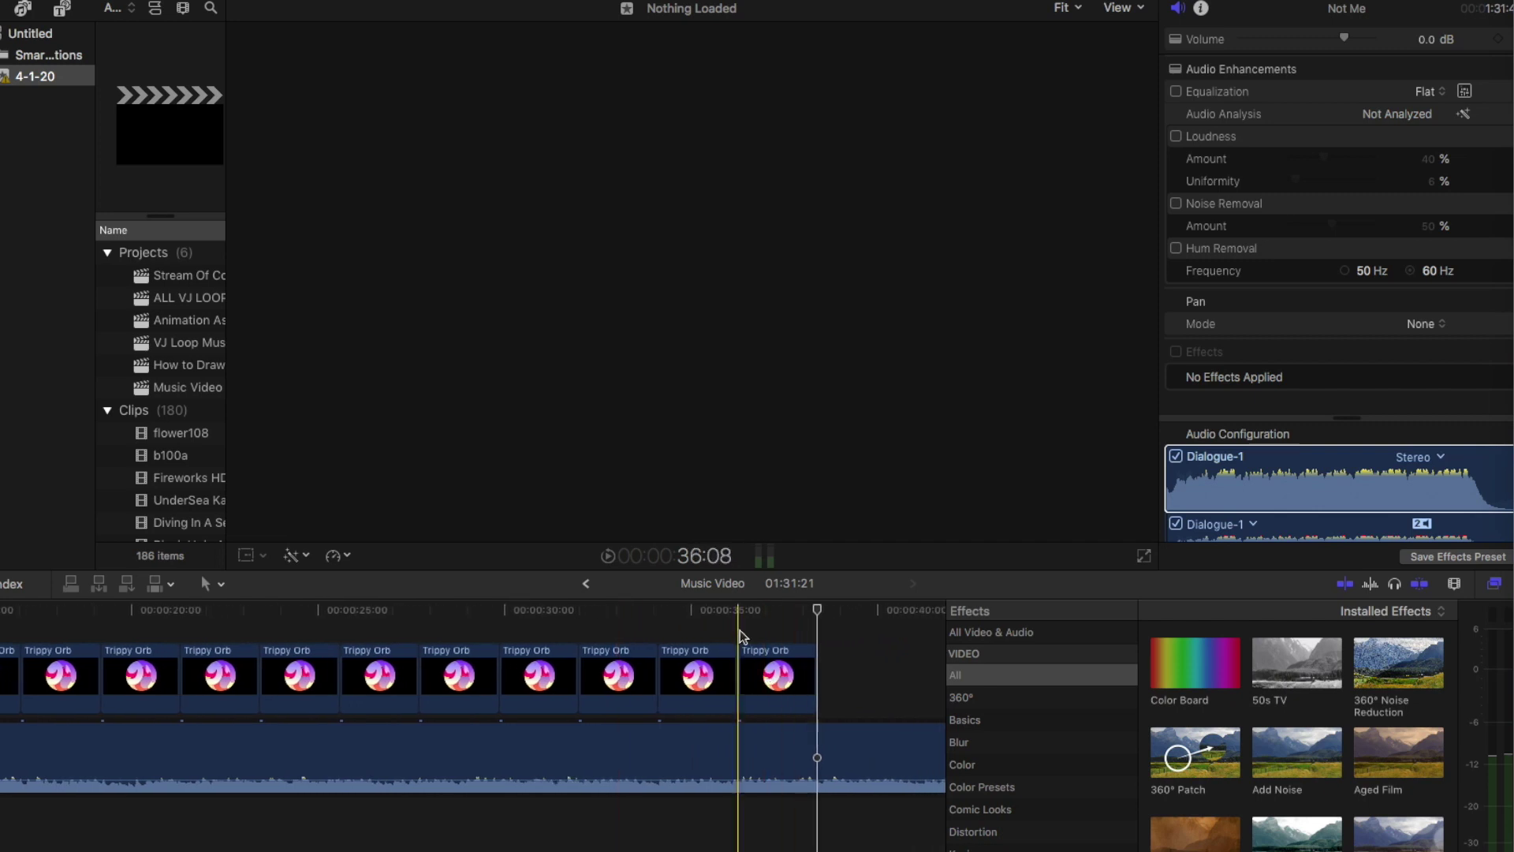
{"action": "left_click_drag", "start_coordinate": [740, 611], "coordinate": [493, 627]}
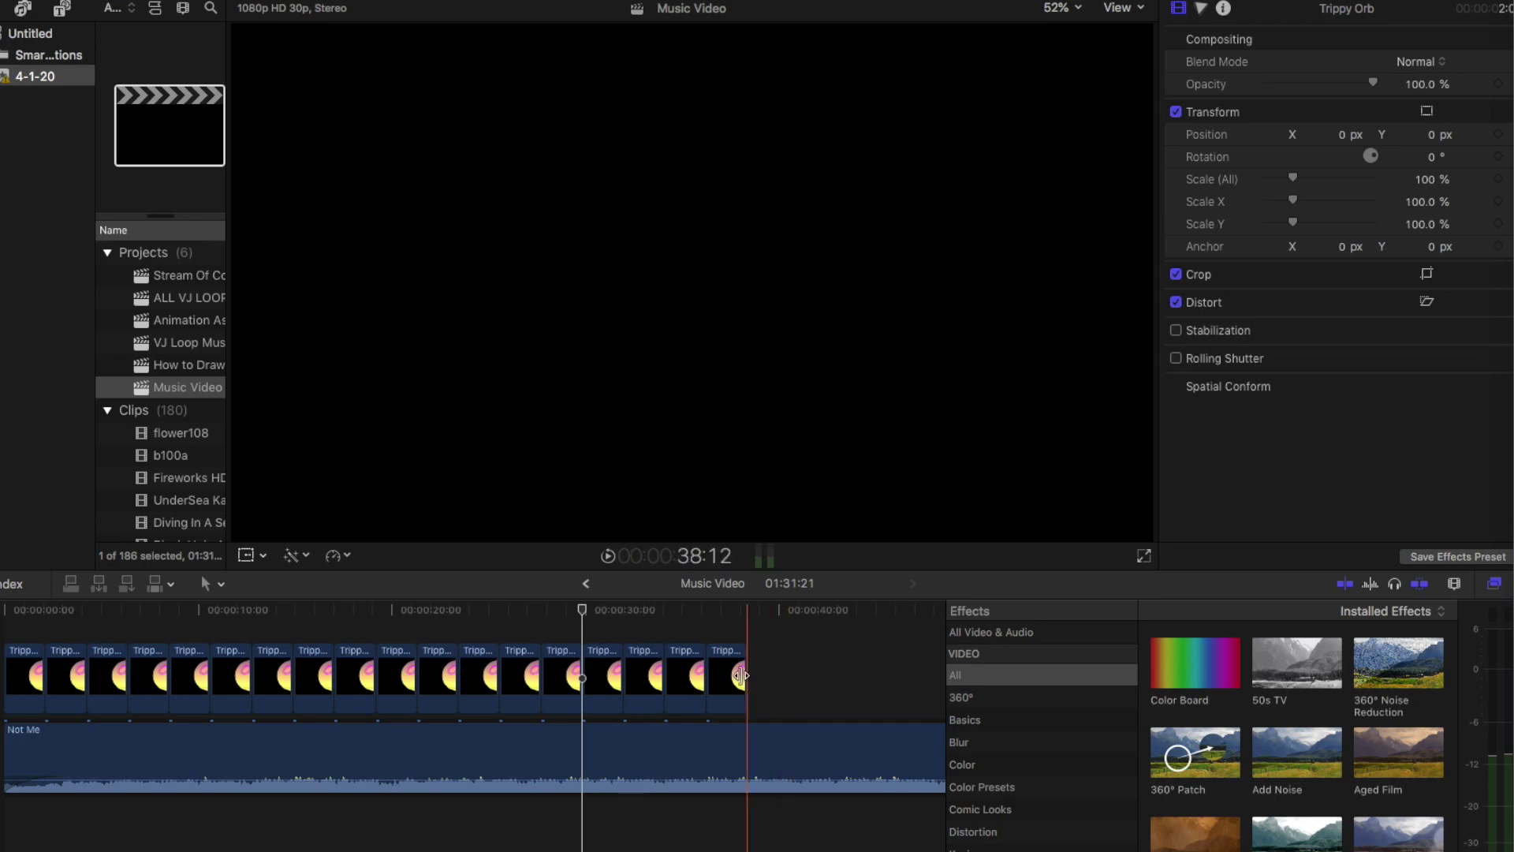
Combine all the Trippy Orb clips into one compound clip named Music Video Clip in the 4-1-20 event.
{"action": "left_click_drag", "start_coordinate": [795, 670], "coordinate": [6, 648]}
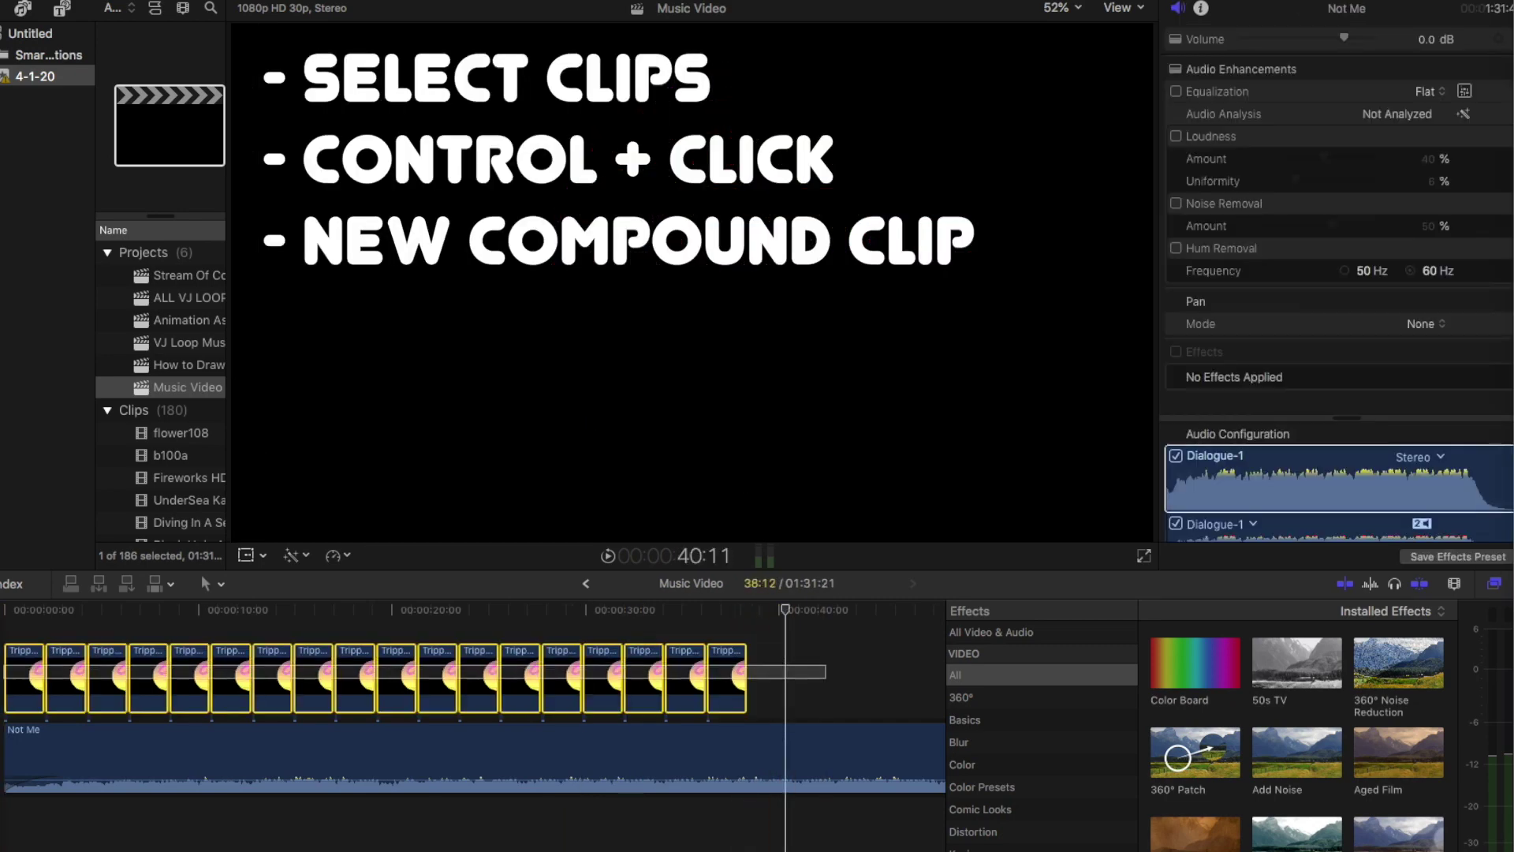
{"action": "left_click", "coordinate": [323, 676], "text": "ctrl"}
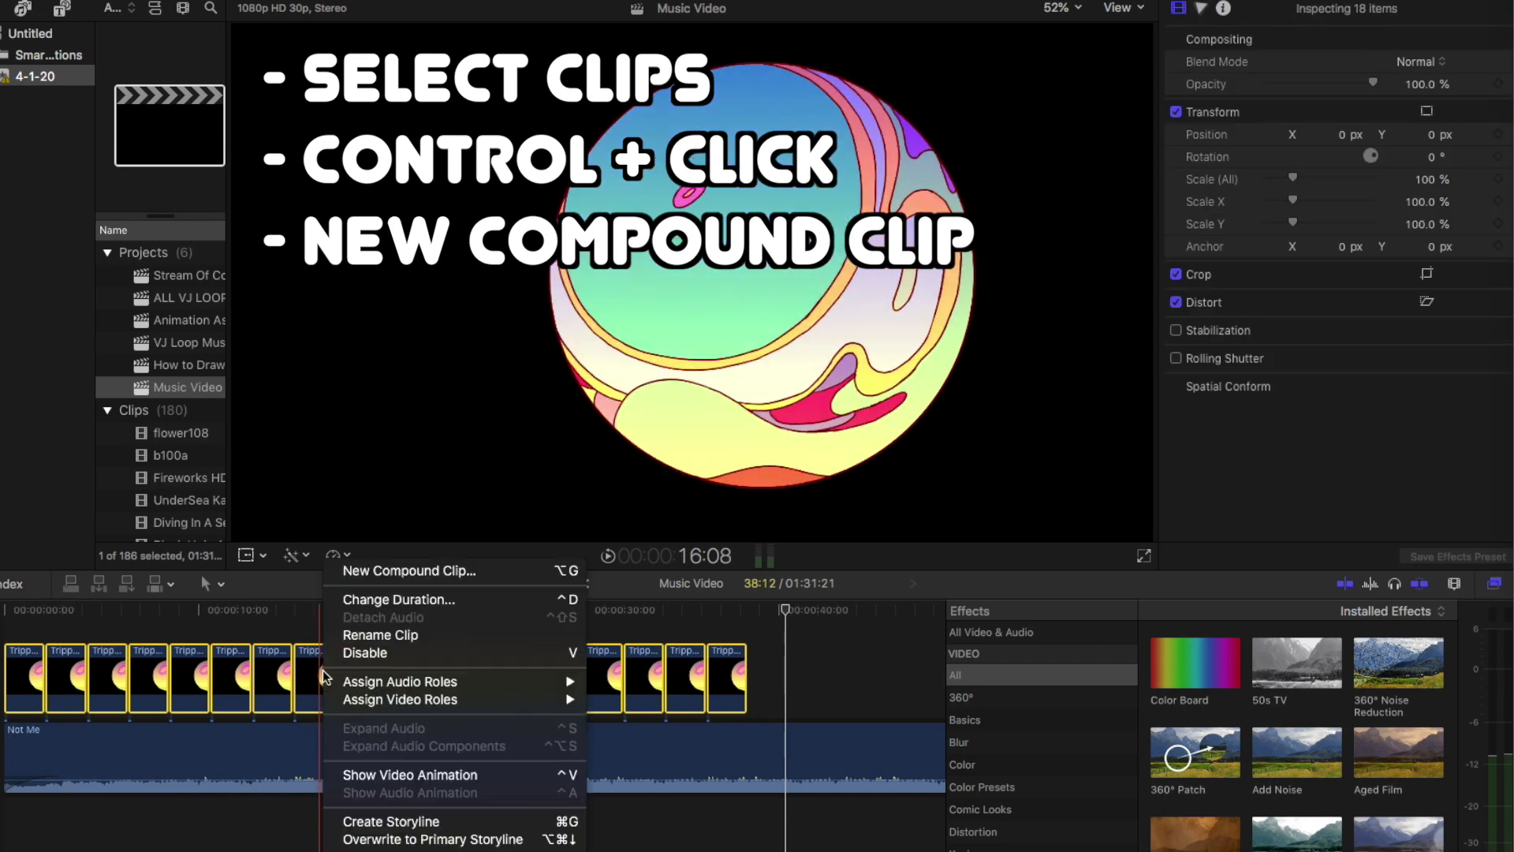
{"action": "left_click", "coordinate": [385, 576]}
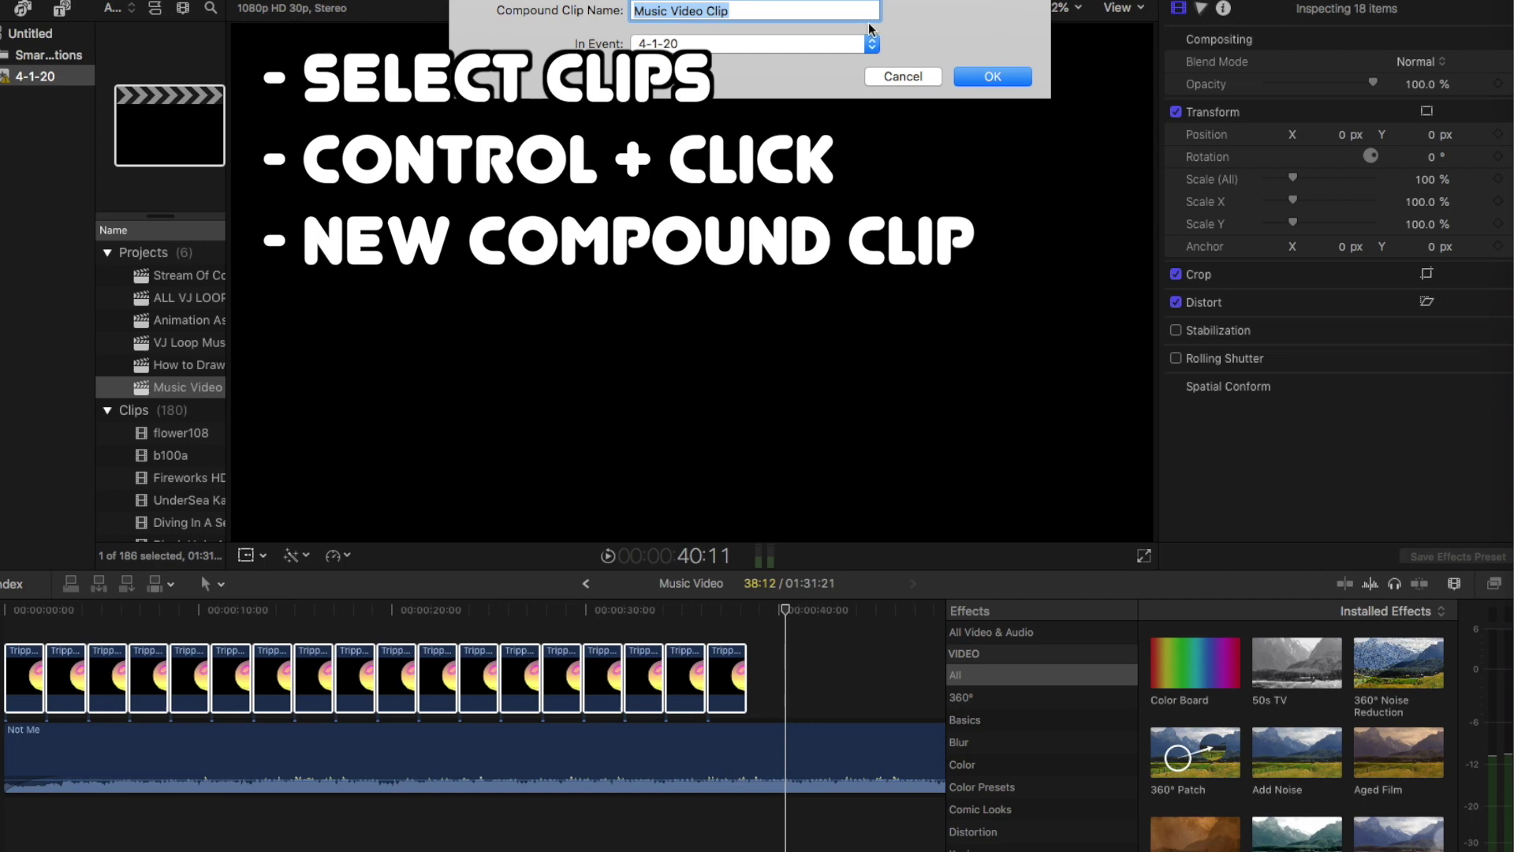
{"action": "left_click", "coordinate": [986, 78]}
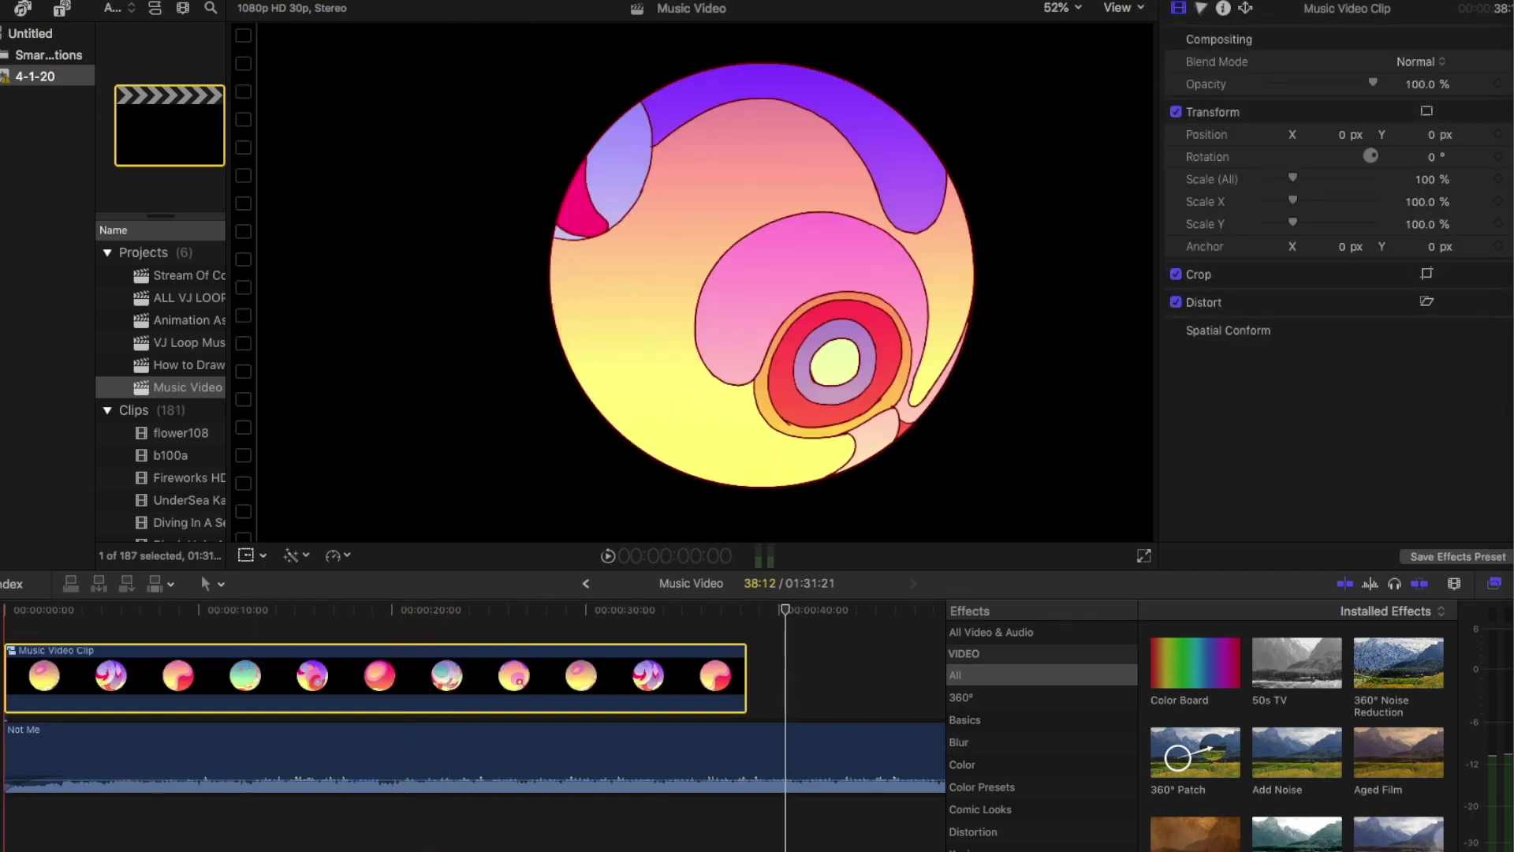
Play the compound clip from the start of the timeline and skim through it to check the looping.
{"action": "key", "text": "Home"}
{"action": "key", "text": "space"}
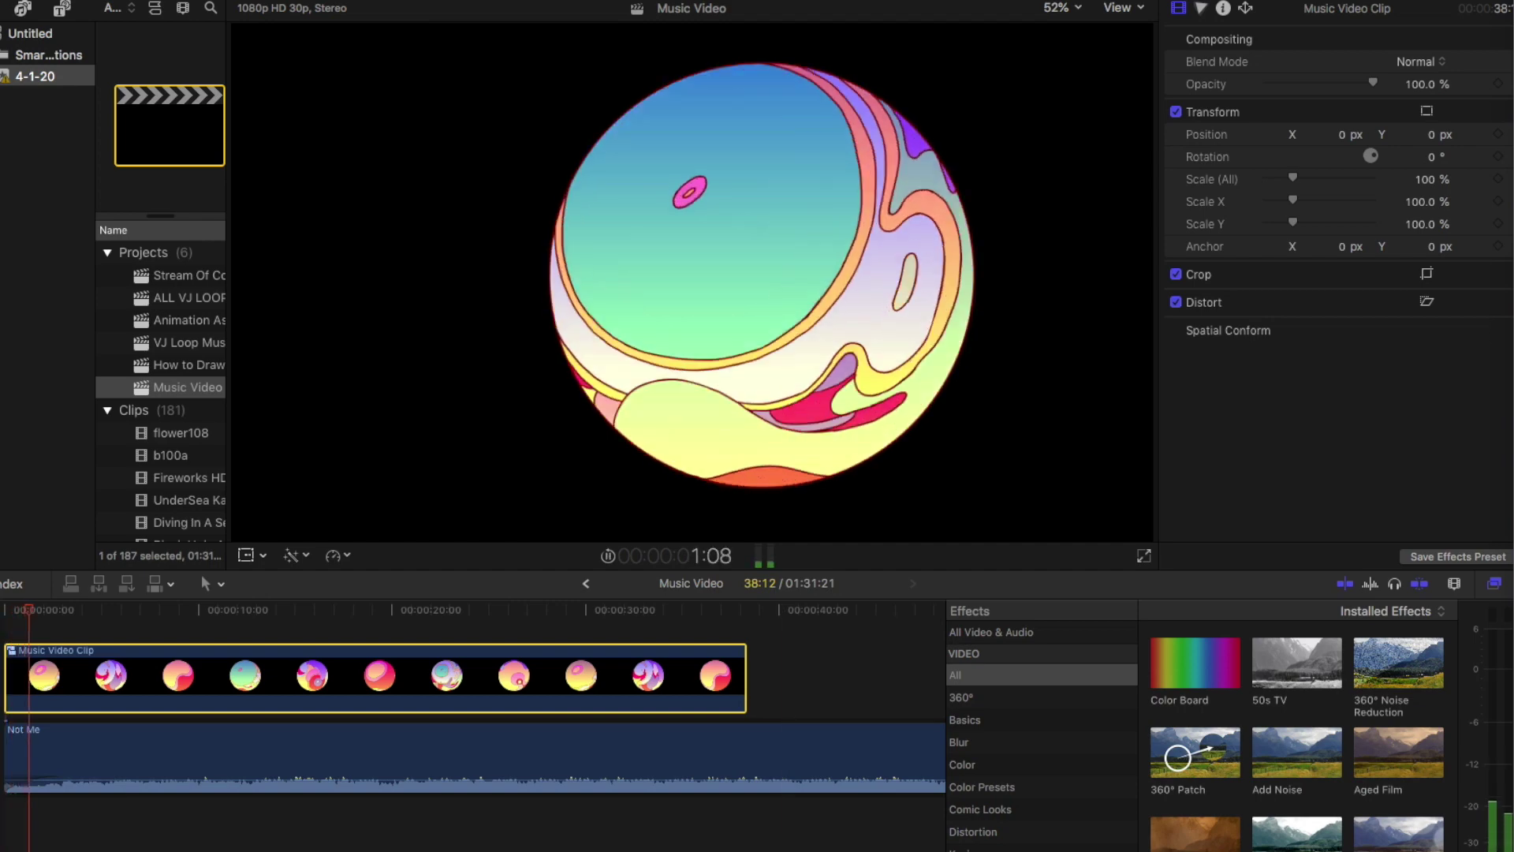
{"action": "key", "text": "space"}
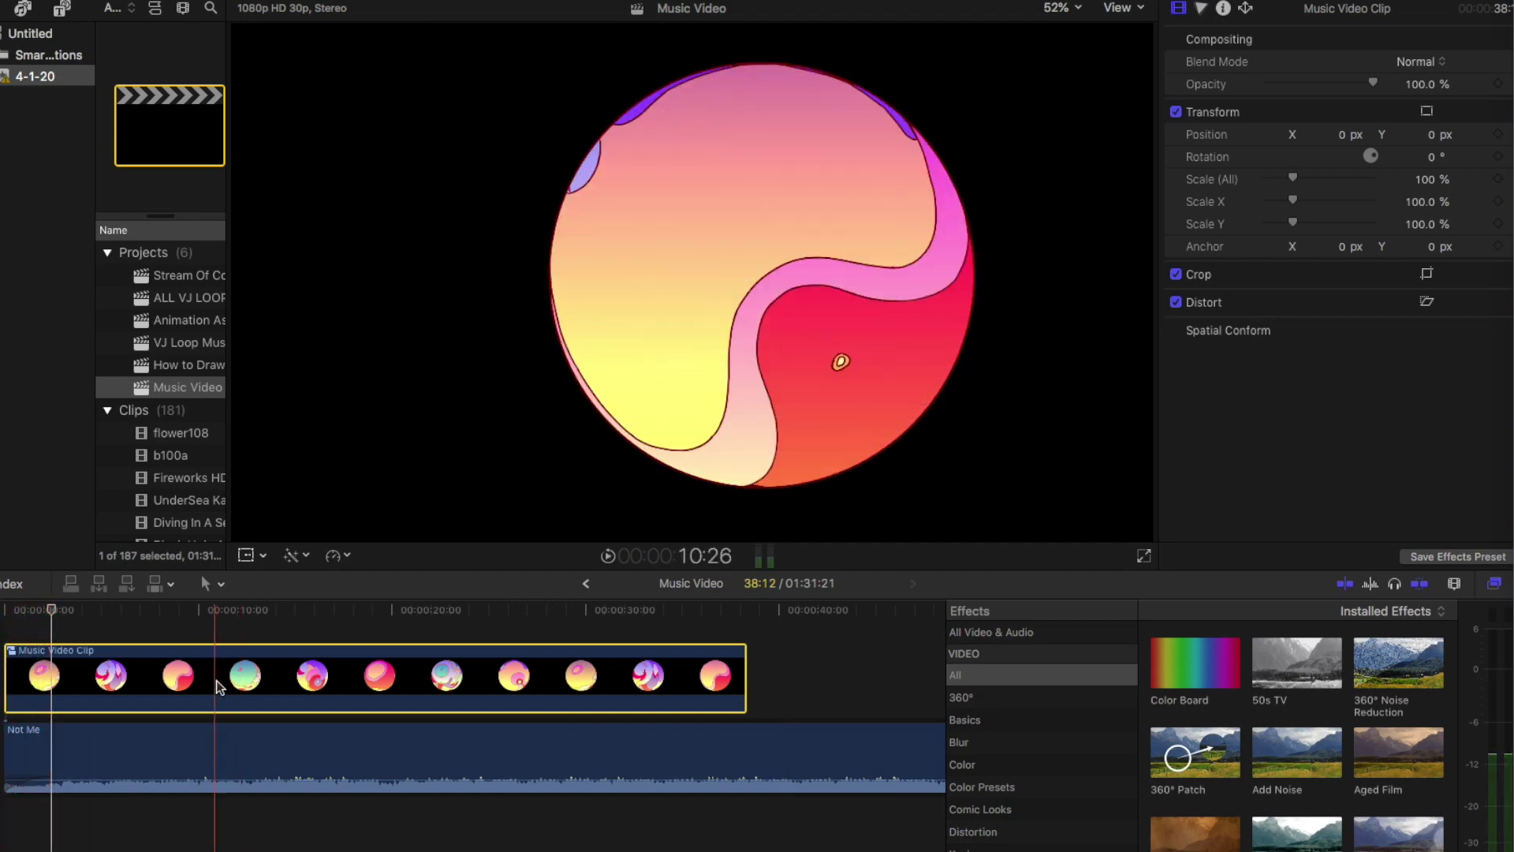
{"action": "left_click_drag", "start_coordinate": [274, 678], "coordinate": [438, 679]}
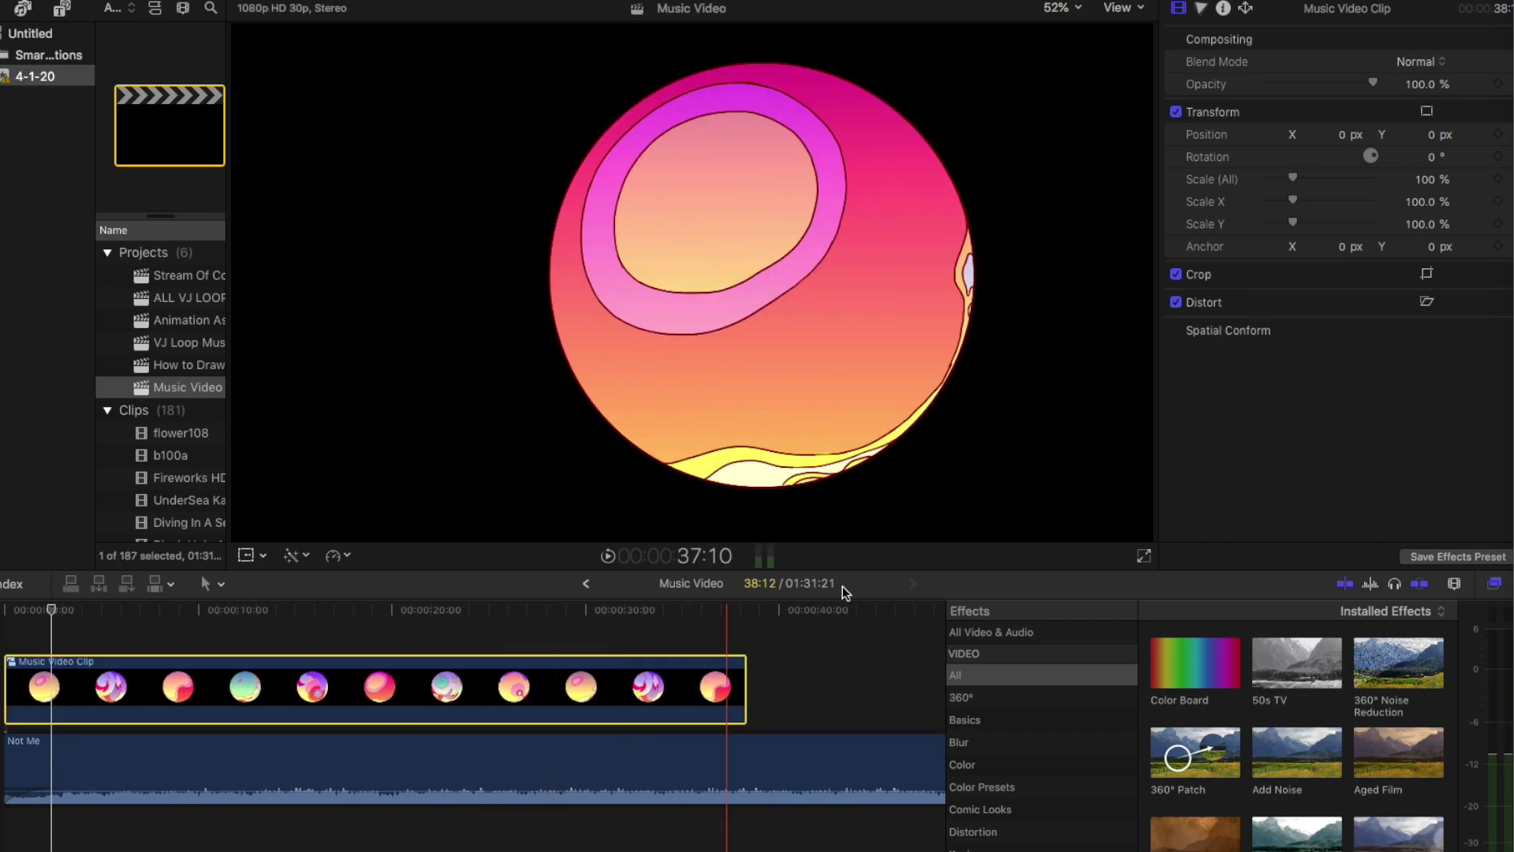
Bring in the background loop Arena - Composition 2019-12-19 at 20.13.12.mov from Finder and place it beneath the compound clip at the timeline's start.
{"action": "left_click", "coordinate": [1495, 6]}
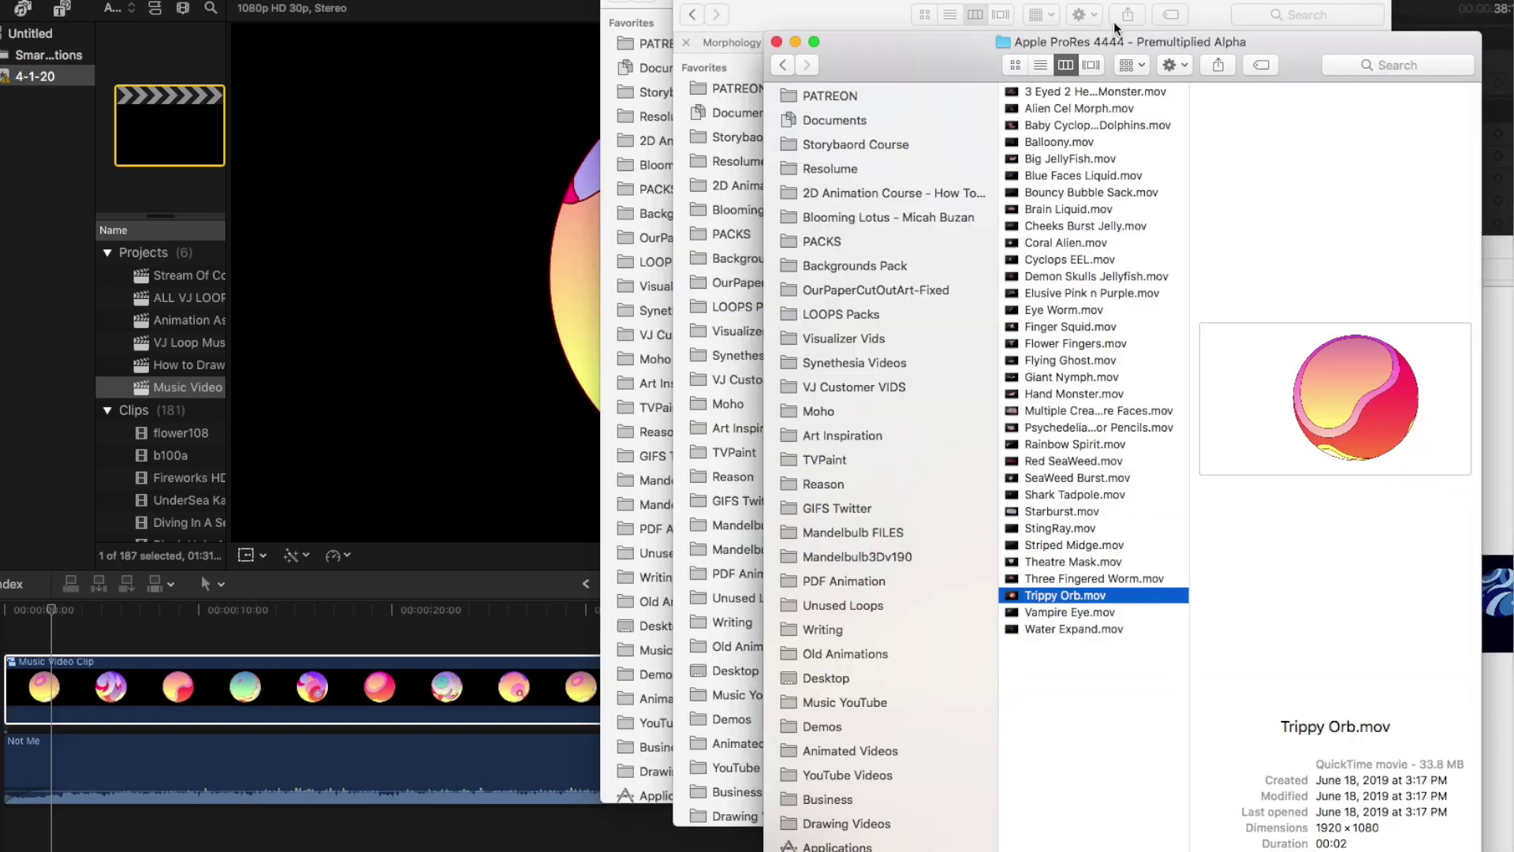
{"action": "left_click", "coordinate": [1183, 3]}
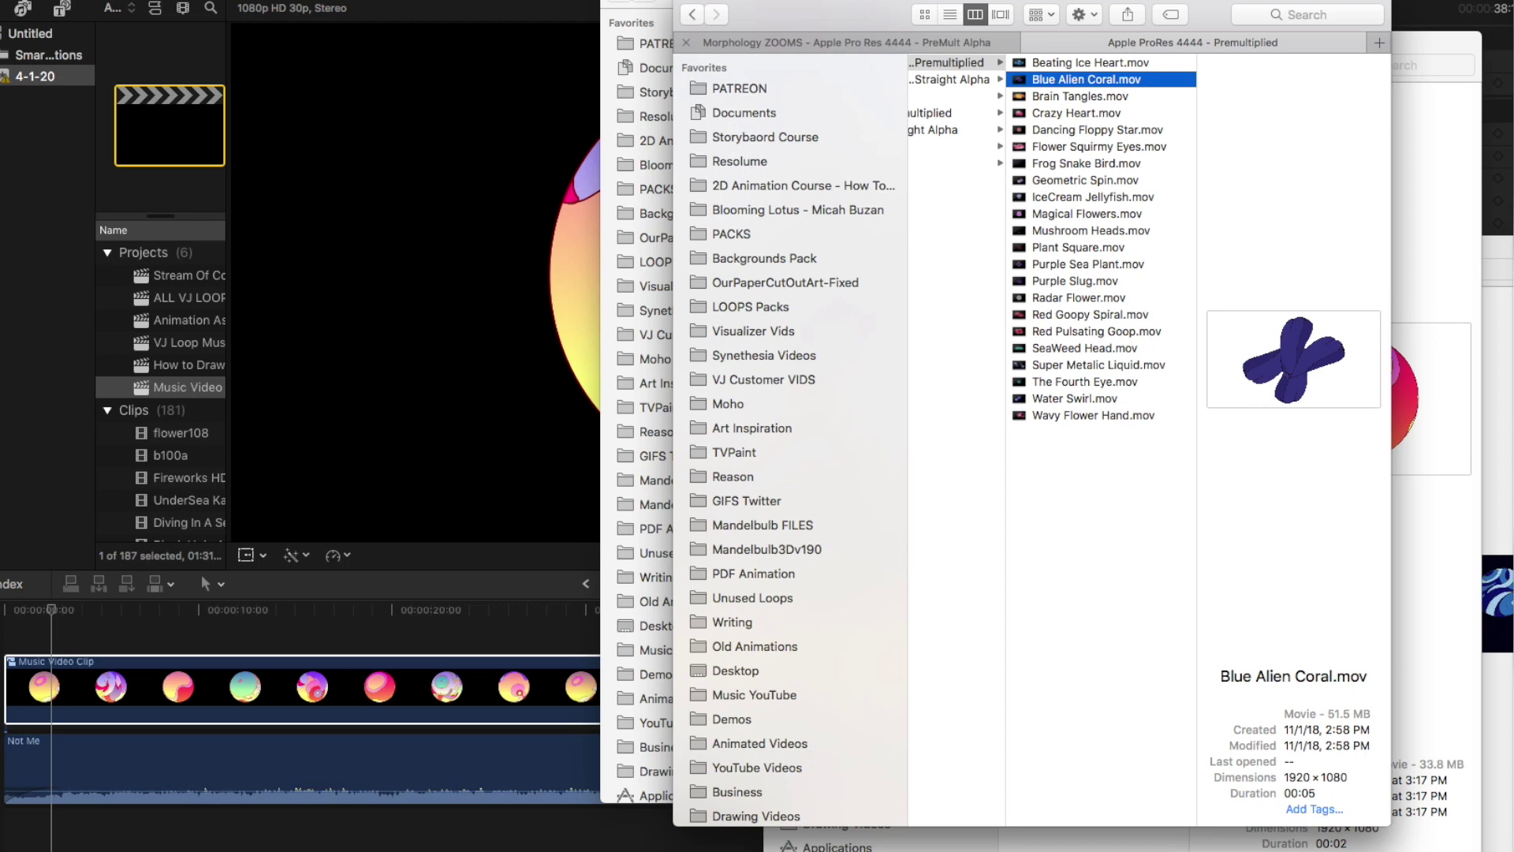
{"action": "key", "text": "super+grave"}
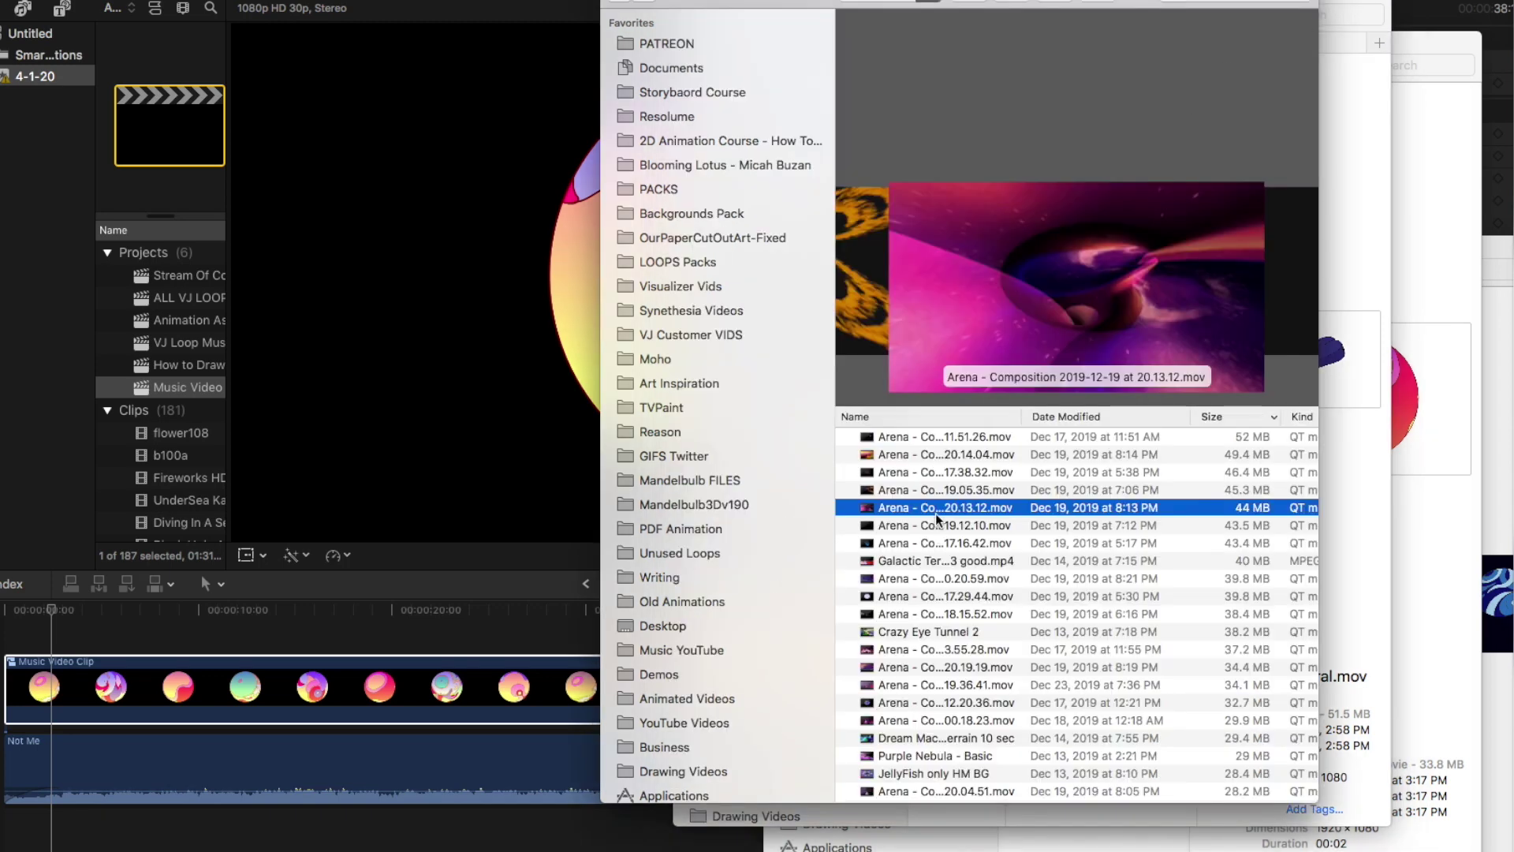
{"action": "left_click_drag", "start_coordinate": [939, 509], "coordinate": [210, 620]}
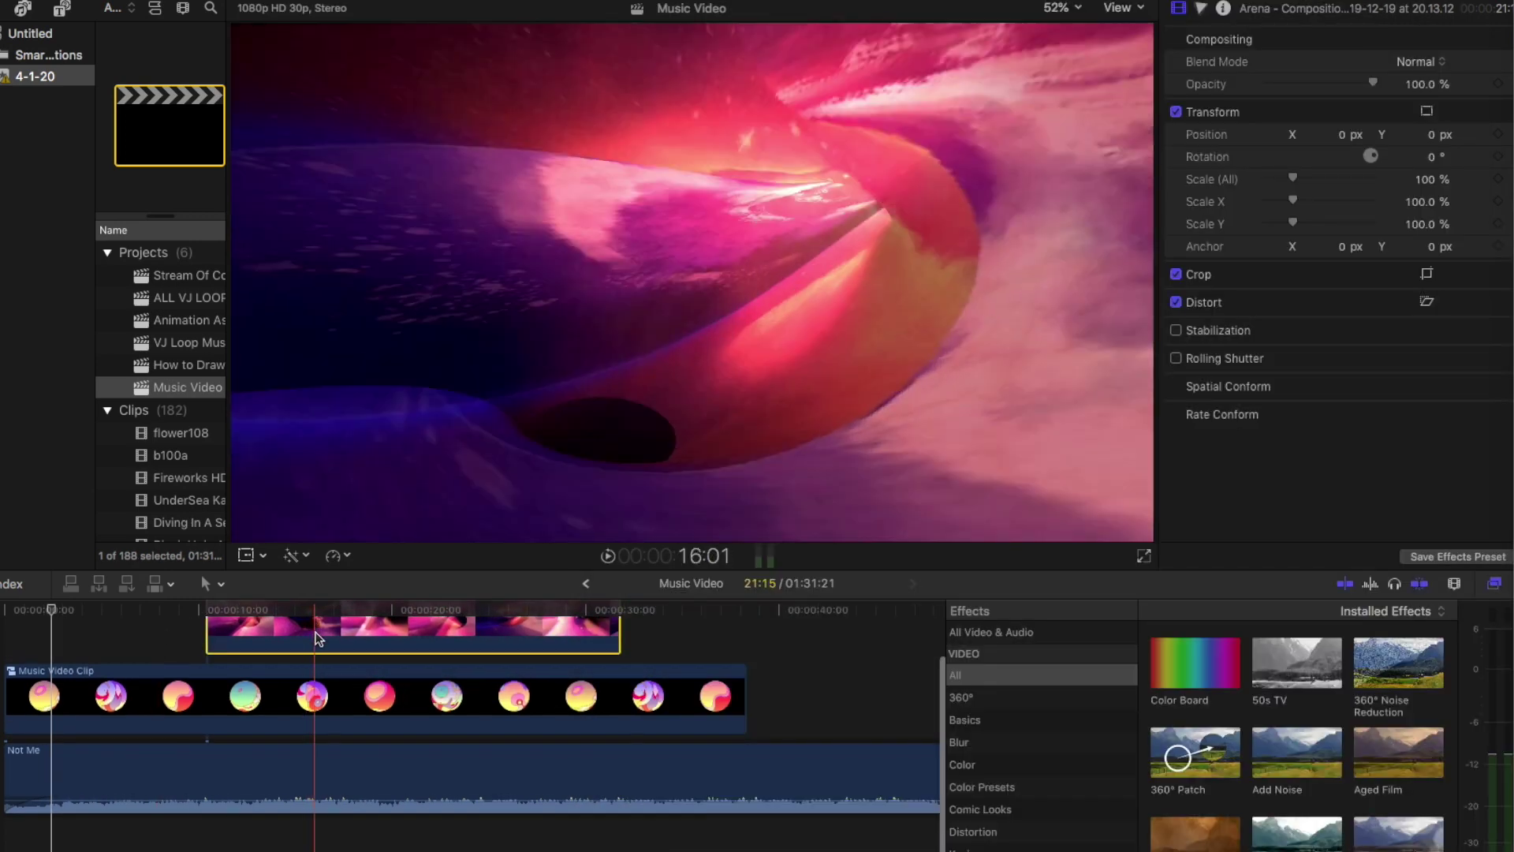
{"action": "left_click_drag", "start_coordinate": [316, 631], "coordinate": [92, 692]}
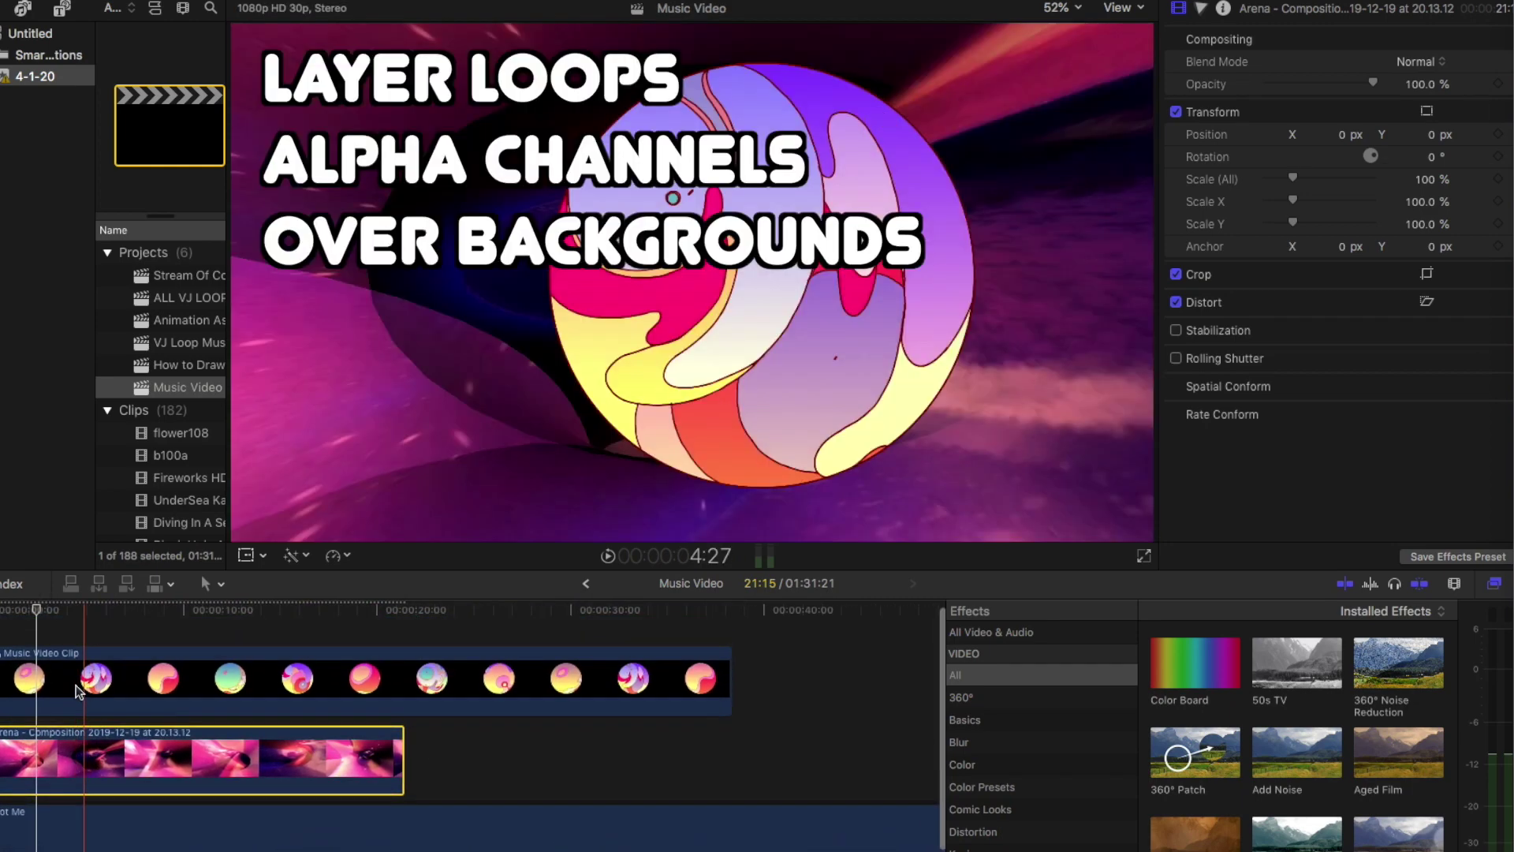
Disable the Not Me audio clip and play the orb layered over the background without music.
{"action": "left_click", "coordinate": [105, 650]}
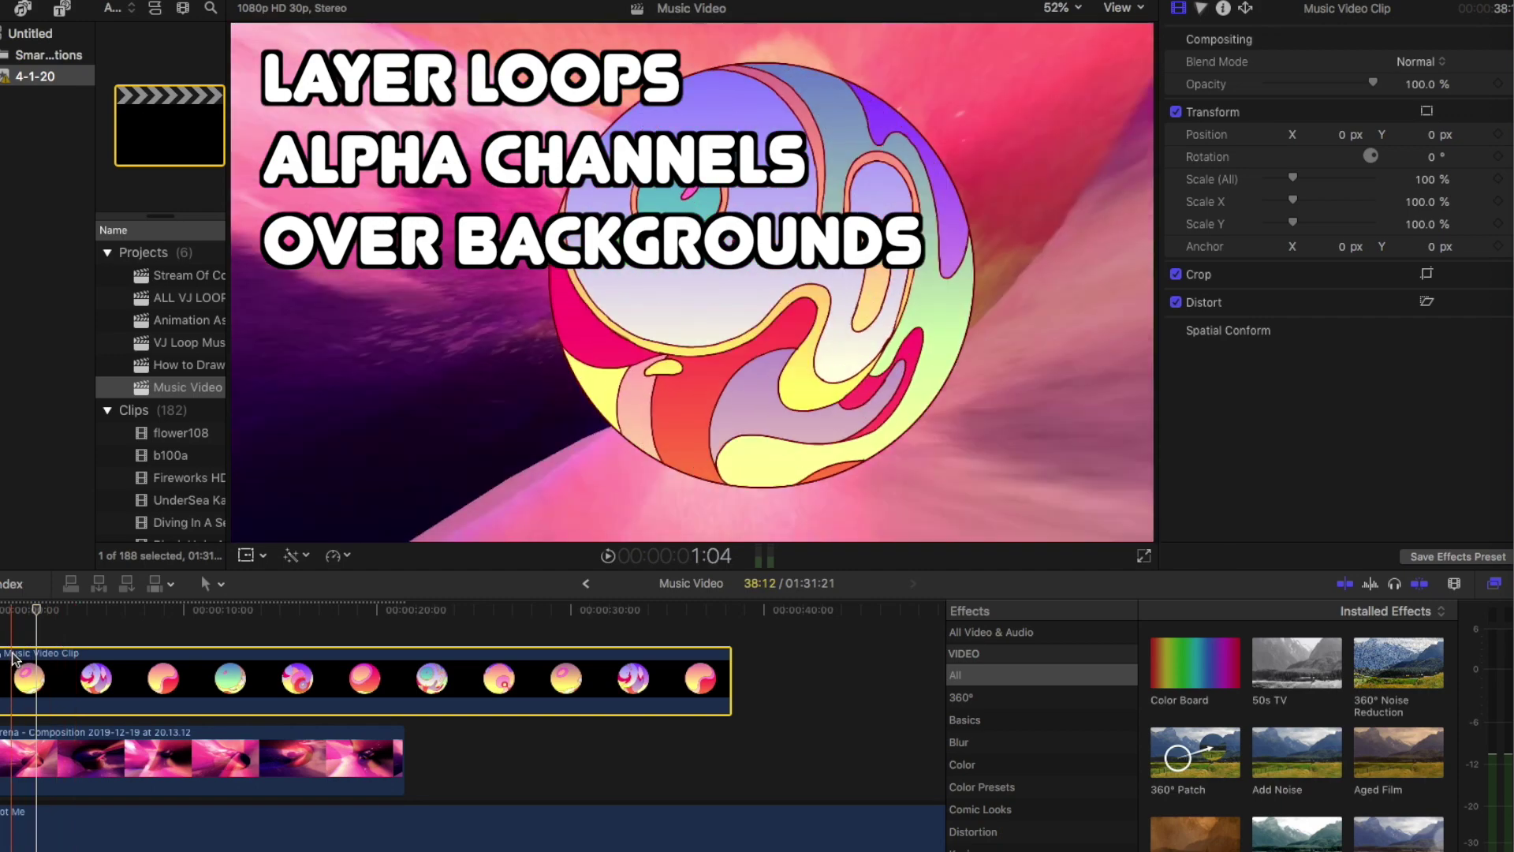
{"action": "left_click", "coordinate": [187, 828]}
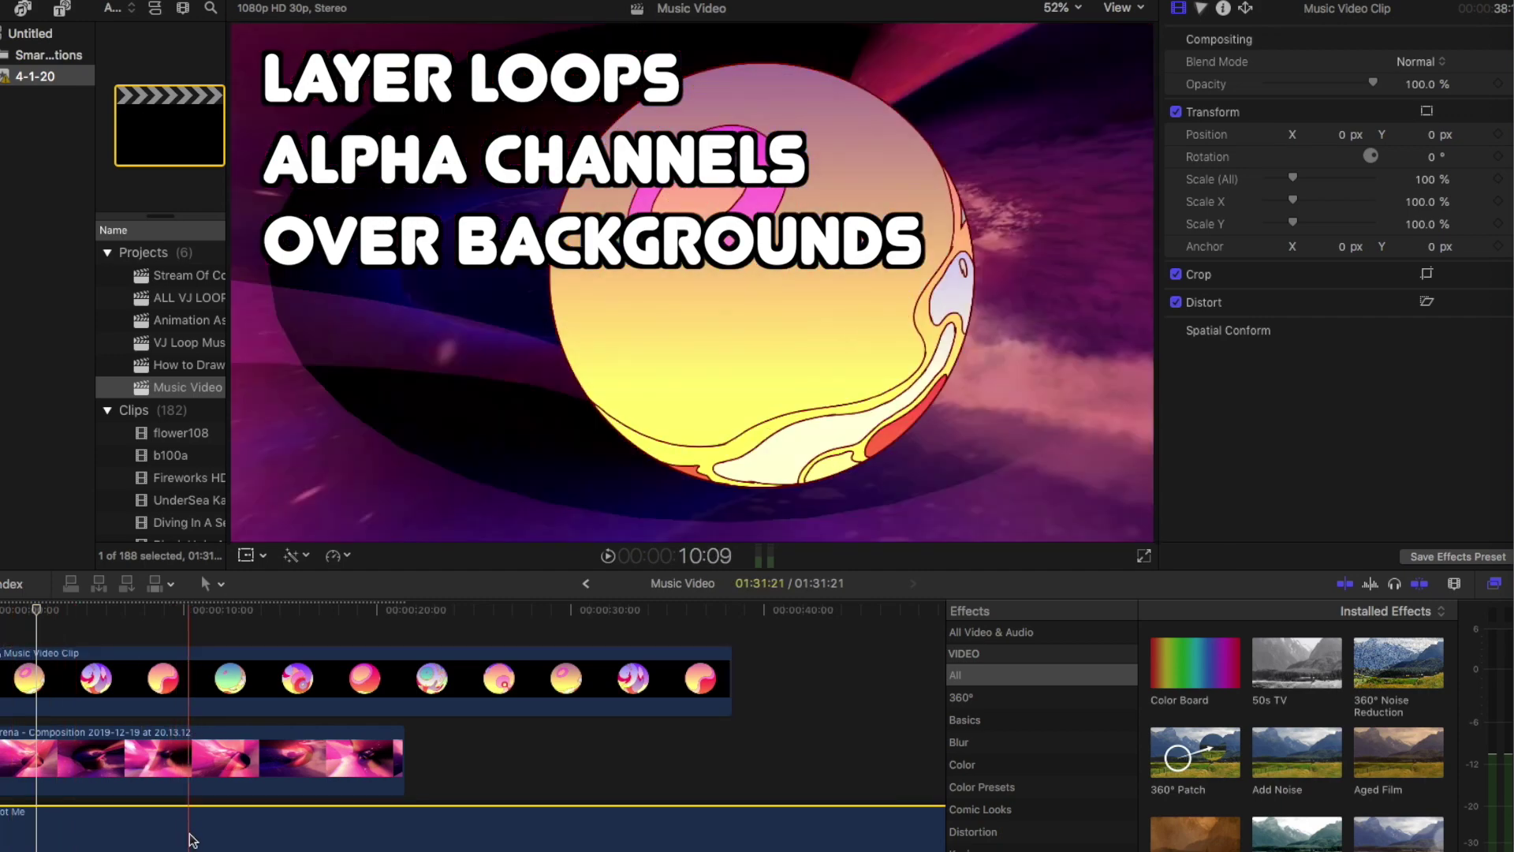
{"action": "key", "text": "space"}
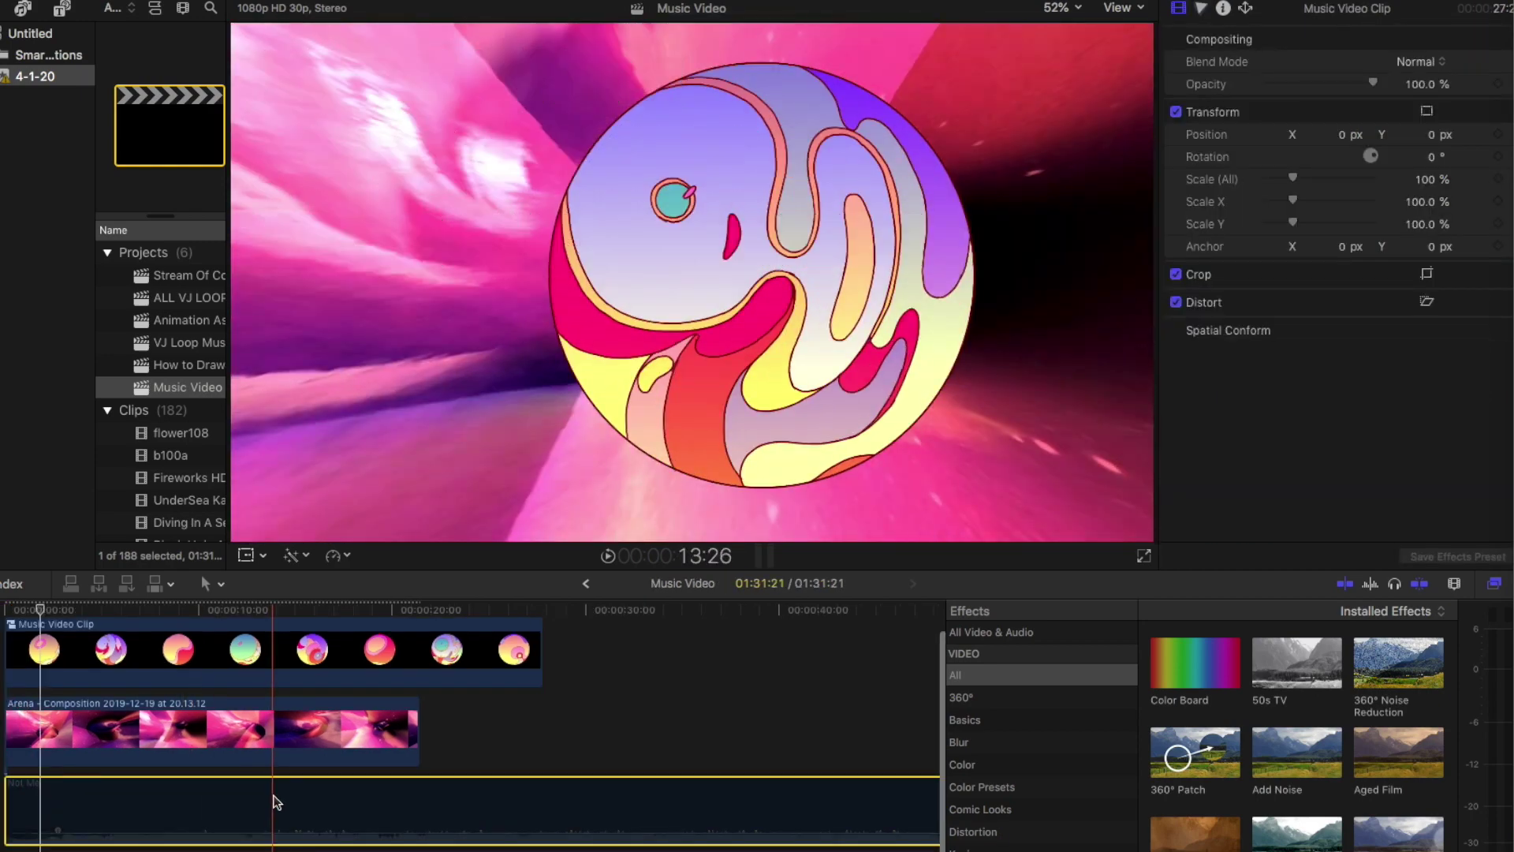
{"action": "left_click", "coordinate": [290, 802]}
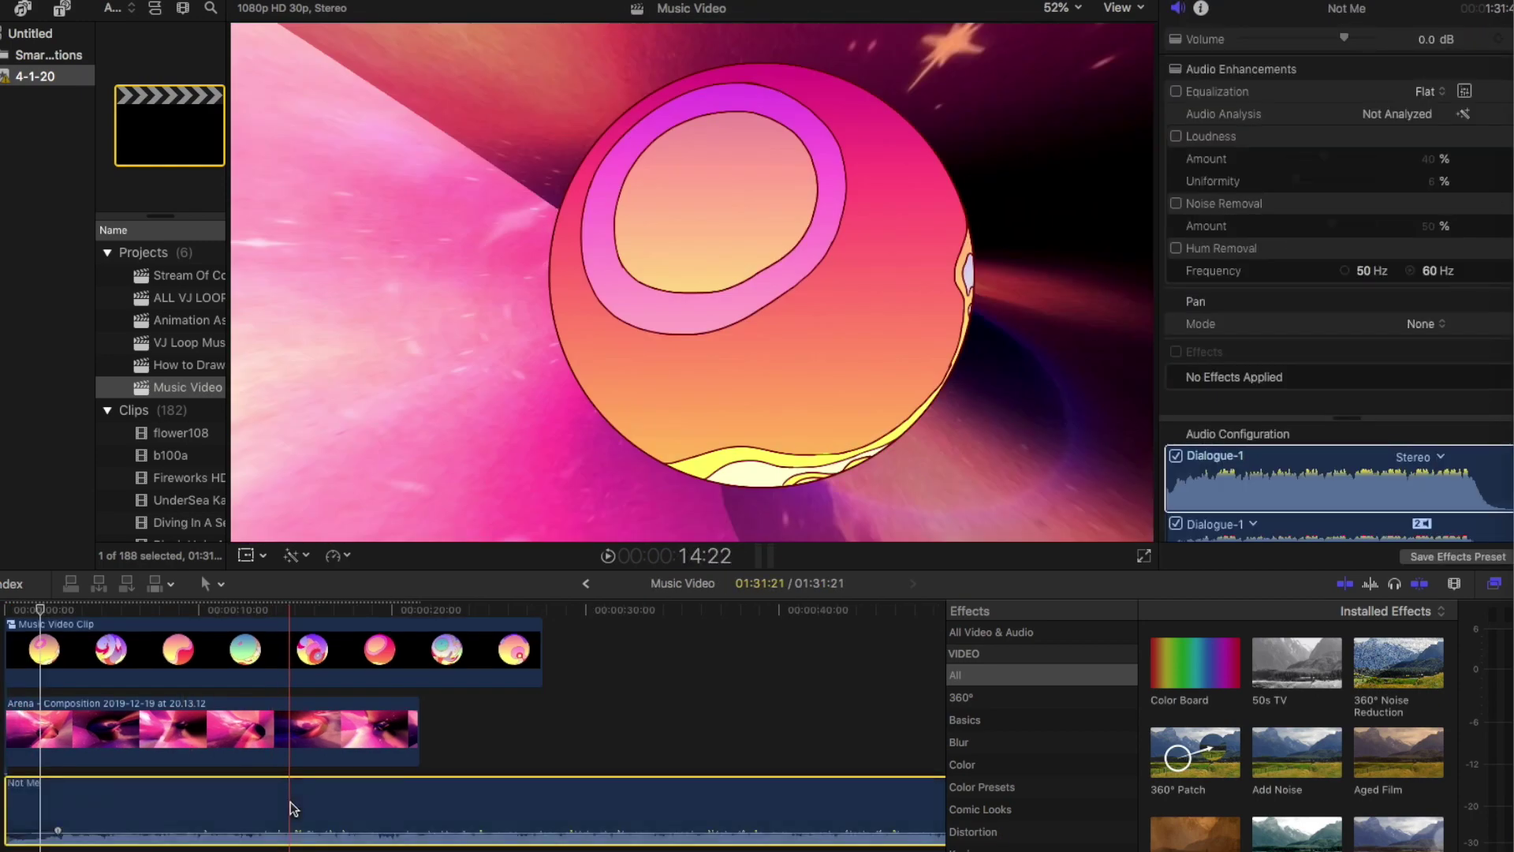
{"action": "key", "text": "v"}
{"action": "key", "text": "v"}
{"action": "key", "text": "v"}
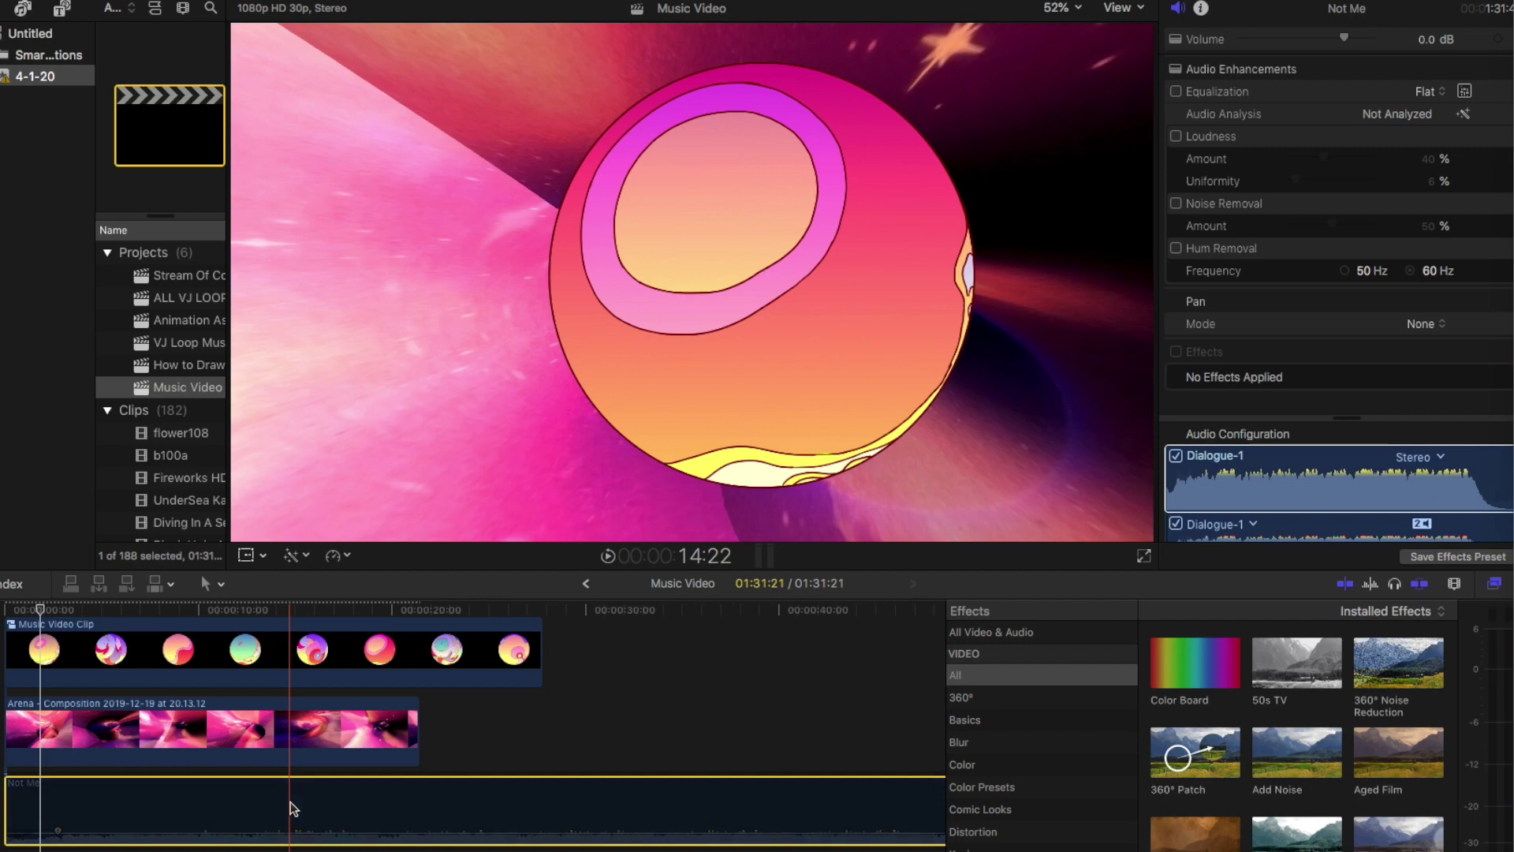
{"action": "key", "text": "space"}
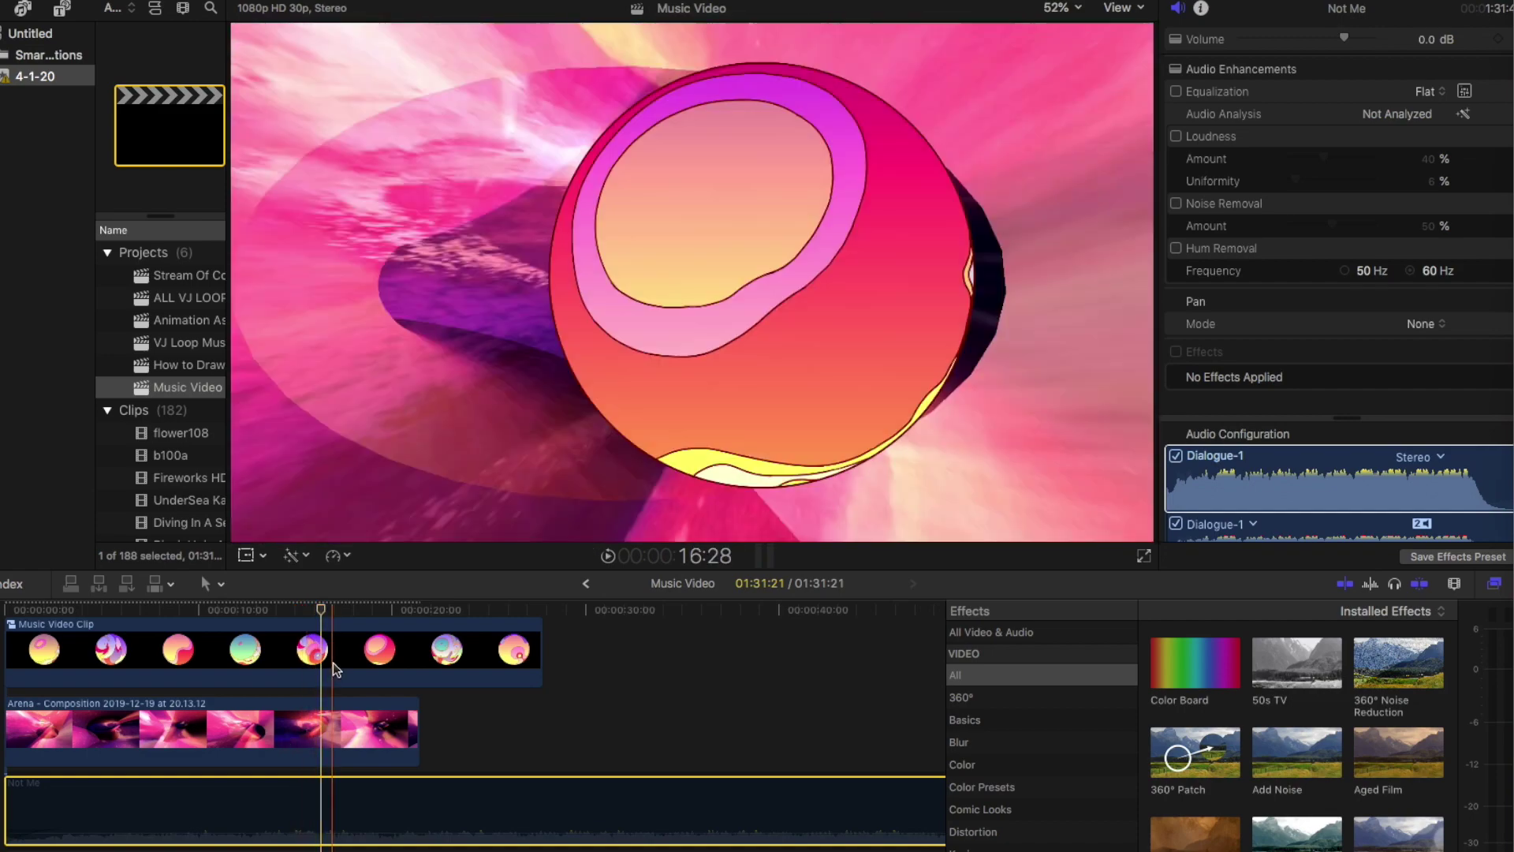
Disable and re-enable the Music Video Clip and the Arena background in turn to compare the layers.
{"action": "left_click", "coordinate": [328, 651]}
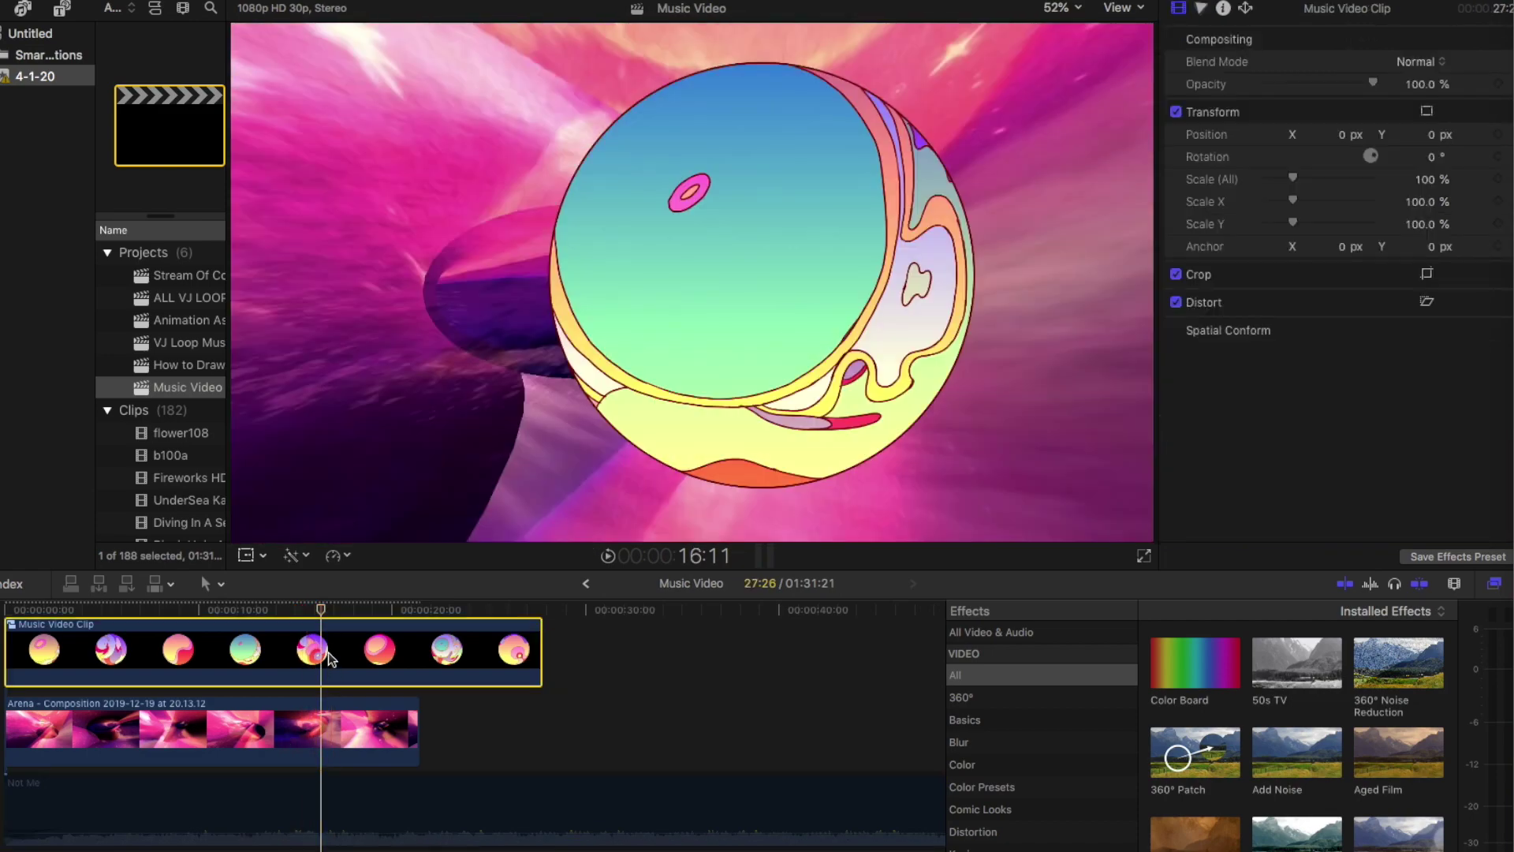
{"action": "key", "text": "v"}
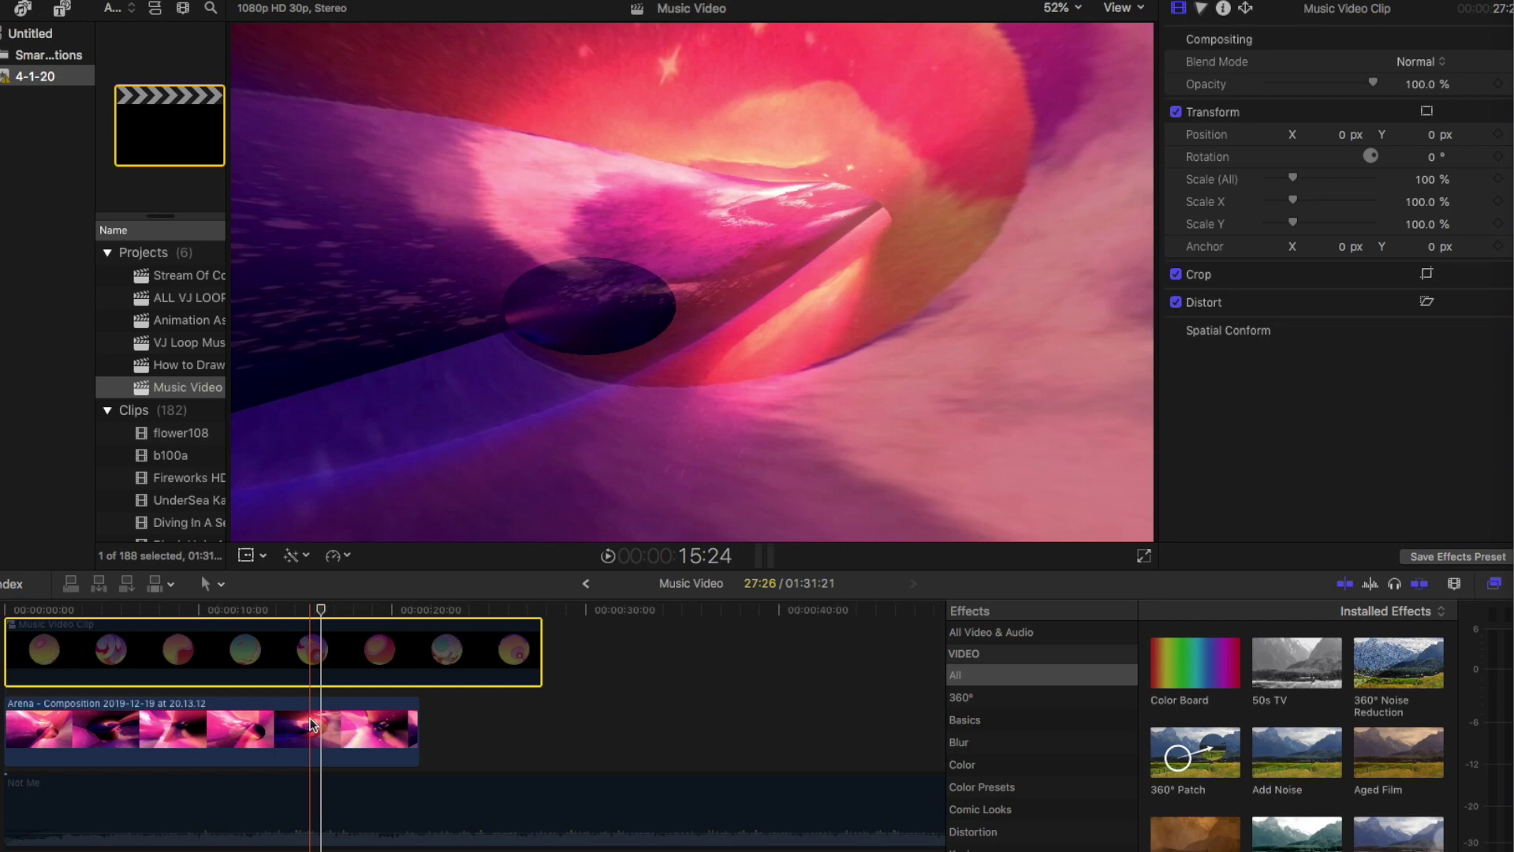
{"action": "left_click", "coordinate": [313, 727]}
{"action": "key", "text": "v"}
{"action": "key", "text": "v"}
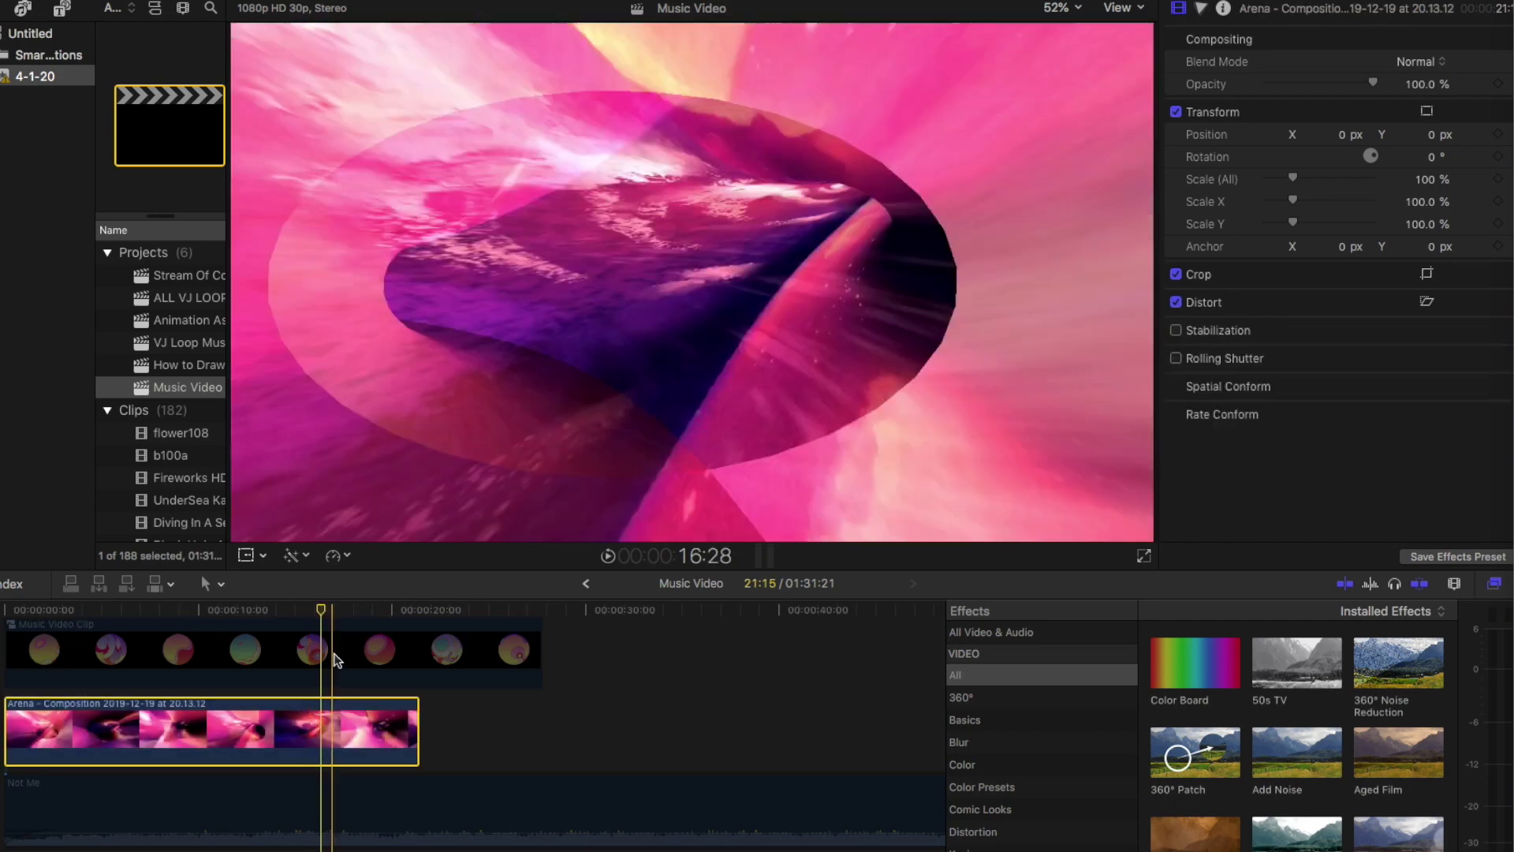
{"action": "left_click", "coordinate": [336, 659]}
{"action": "key", "text": "v"}
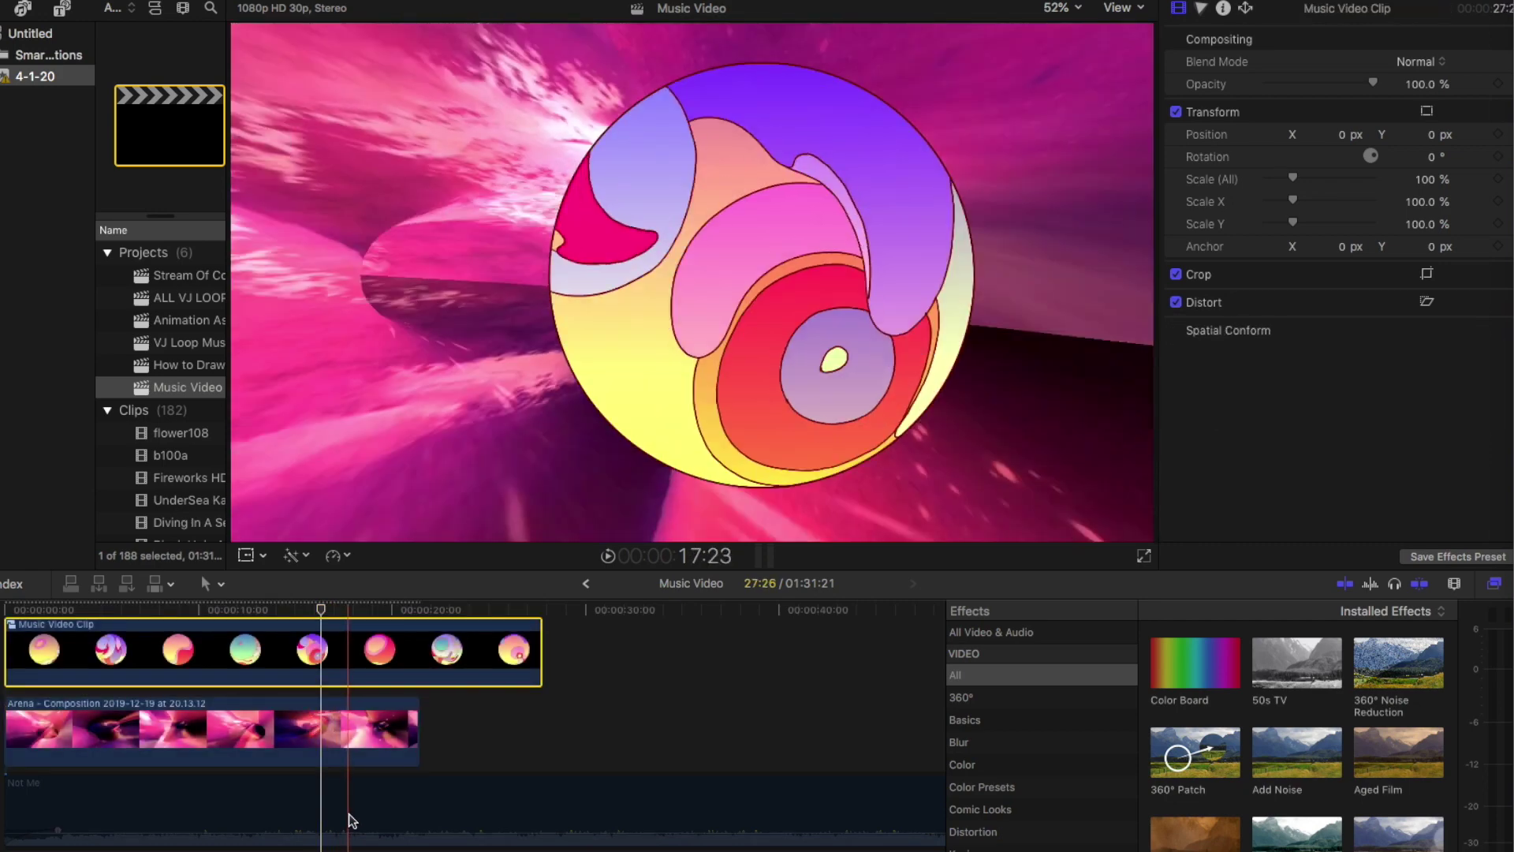
Re-enable the Not Me audio clip and play the orb over the background with music.
{"action": "left_click", "coordinate": [349, 812]}
{"action": "scroll", "coordinate": [254, 726], "scroll_direction": "up", "scroll_amount": 1}
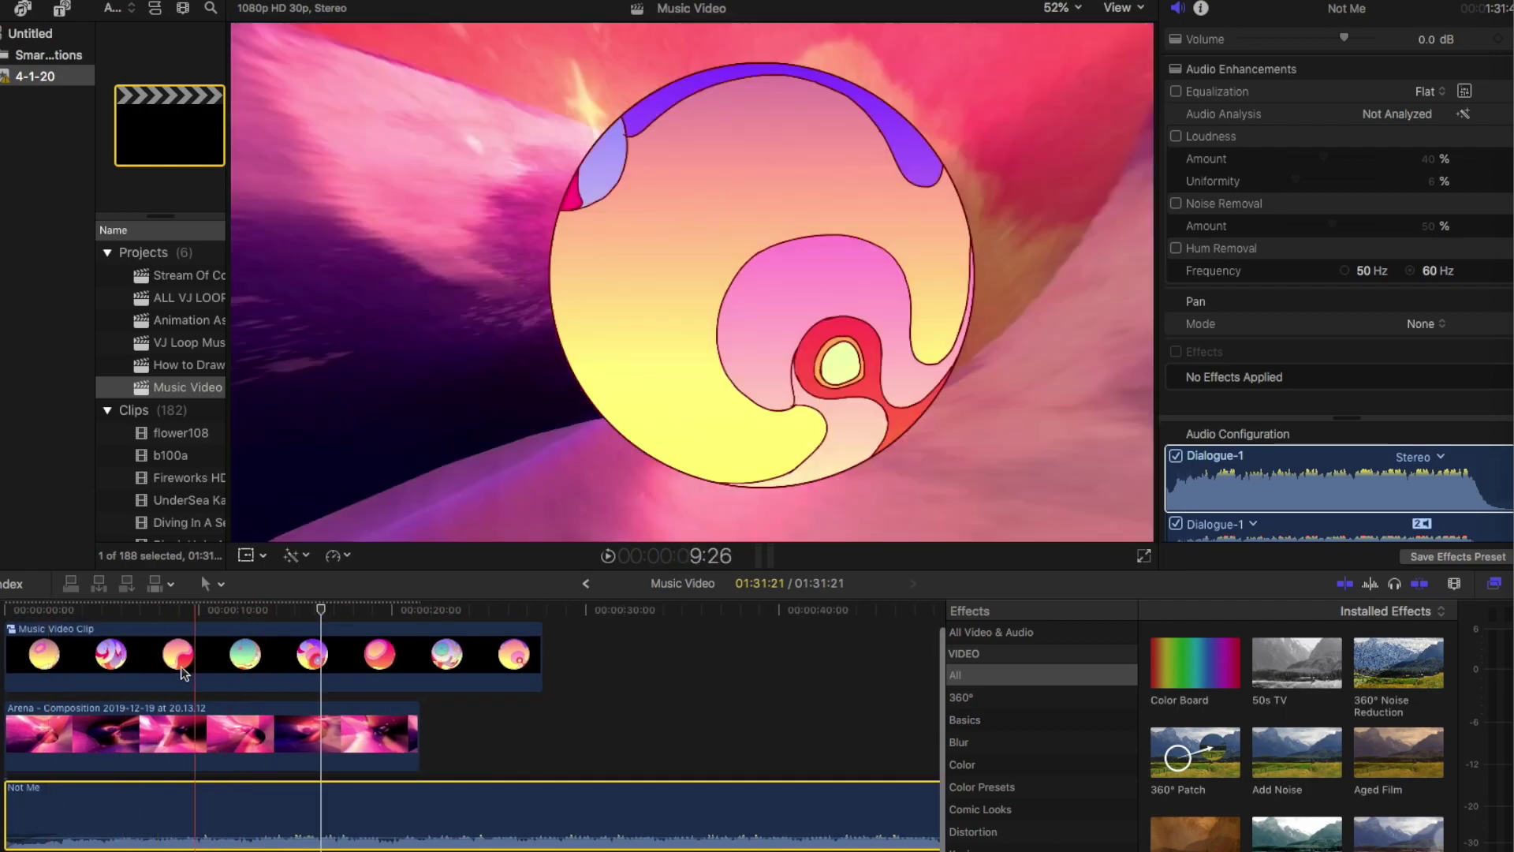
{"action": "left_click", "coordinate": [179, 727]}
{"action": "scroll", "coordinate": [267, 698], "scroll_direction": "up", "scroll_amount": 2}
{"action": "scroll", "coordinate": [266, 691], "scroll_direction": "up", "scroll_amount": 2}
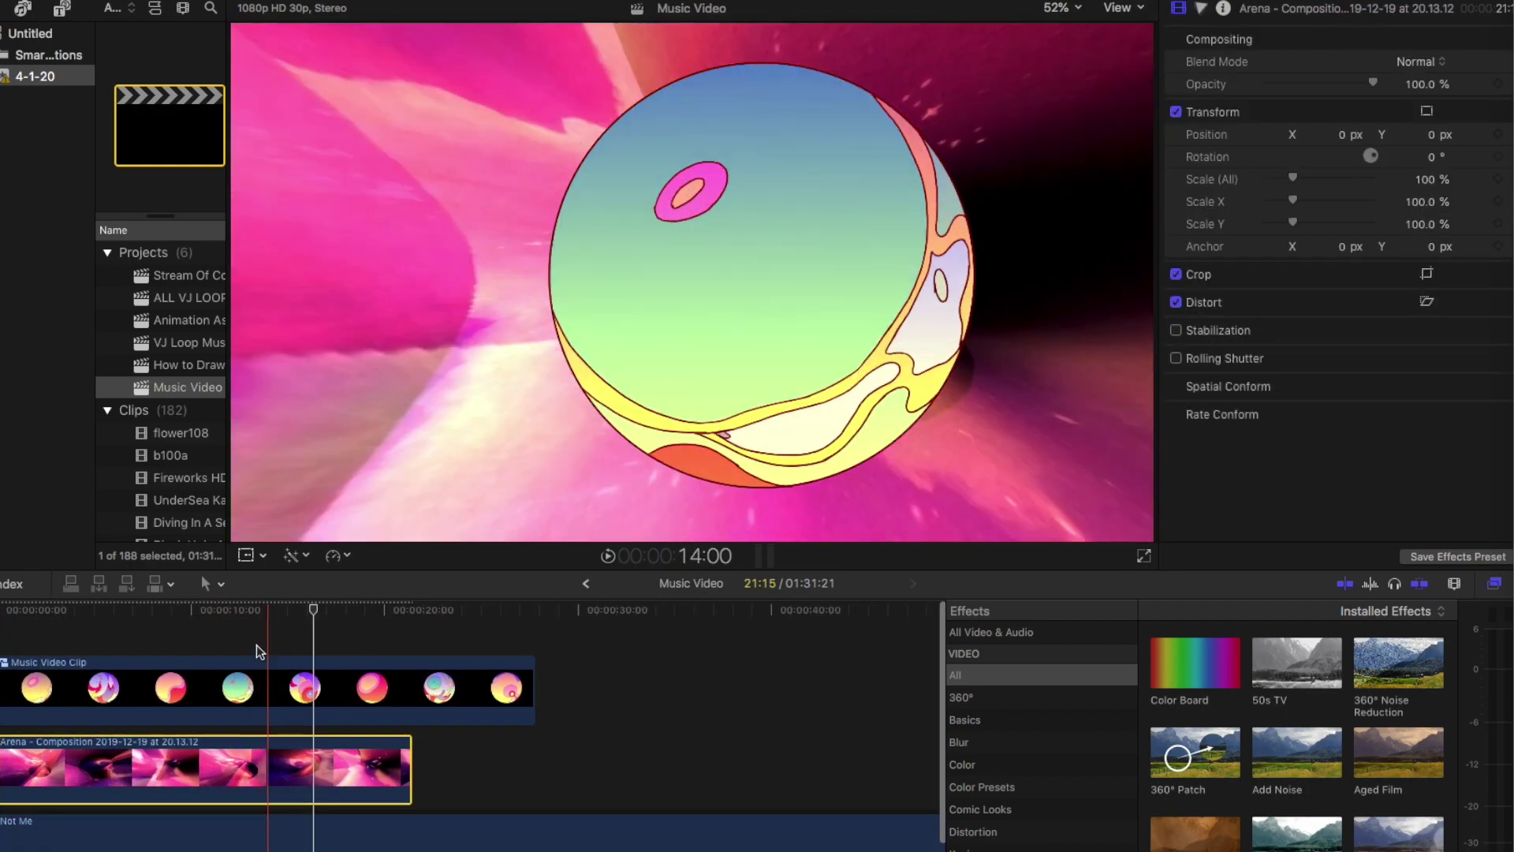
{"action": "scroll", "coordinate": [255, 618], "scroll_direction": "up", "scroll_amount": 1}
{"action": "scroll", "coordinate": [255, 618], "scroll_direction": "down", "scroll_amount": 1}
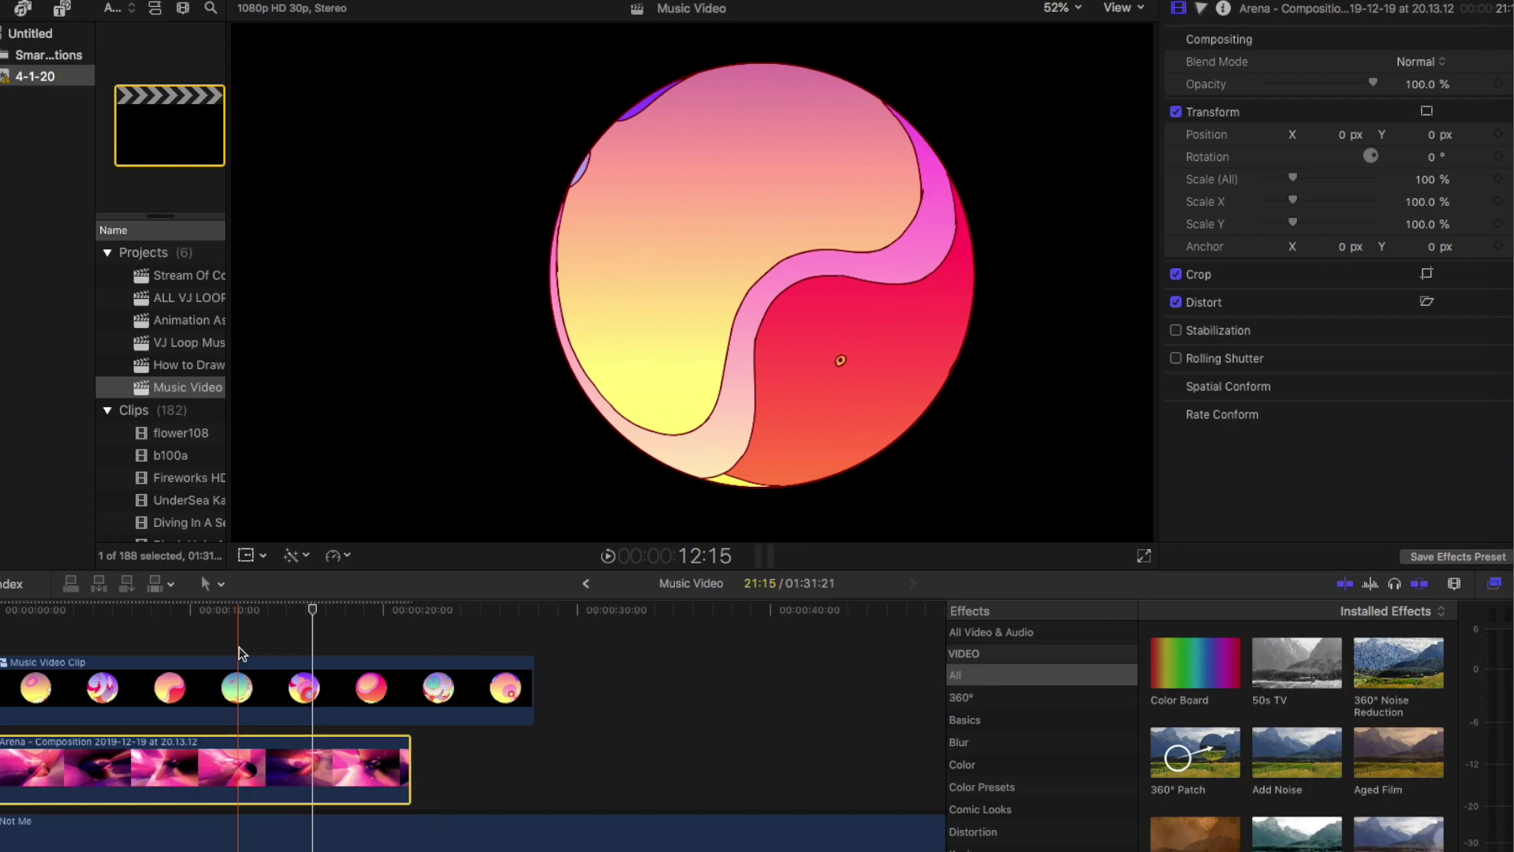
{"action": "key", "text": "space"}
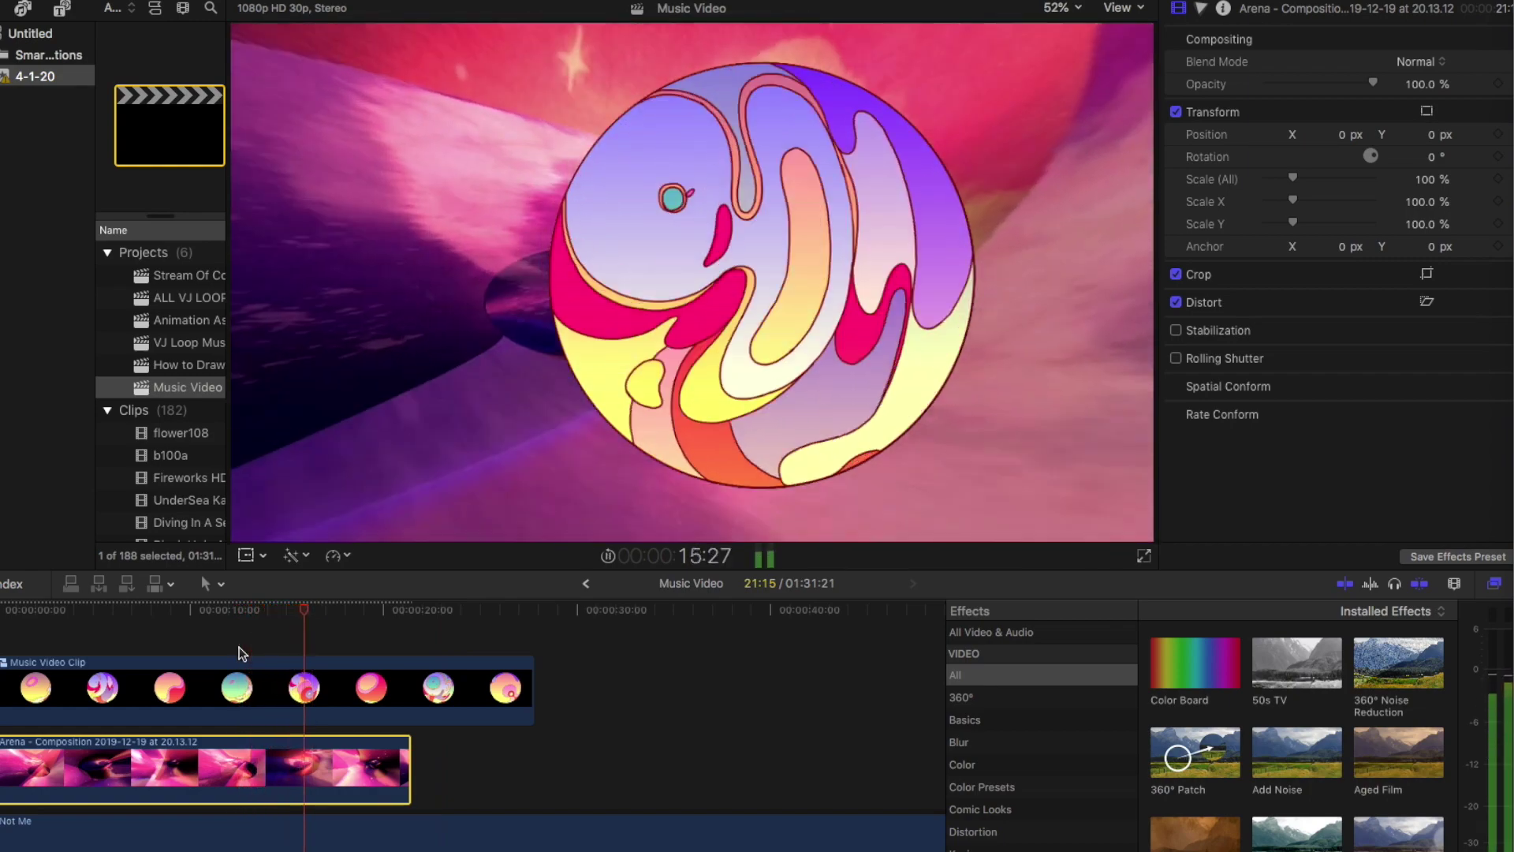
{"action": "key", "text": "space"}
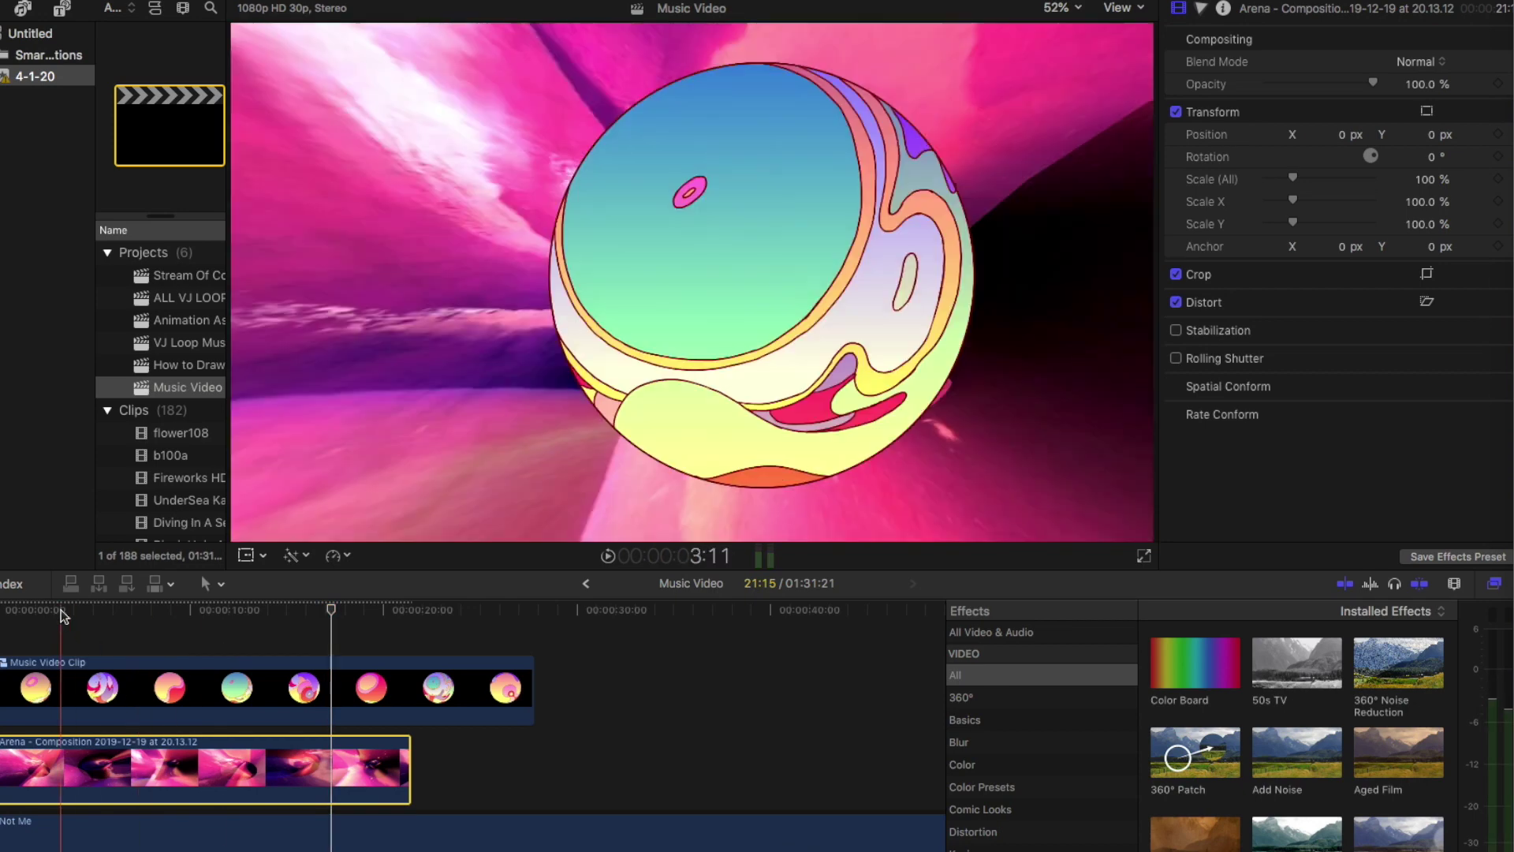
Select the Music Video Clip at the timeline's start and add position and scale keyframes there.
{"action": "left_click", "coordinate": [3, 614]}
{"action": "left_click", "coordinate": [63, 687]}
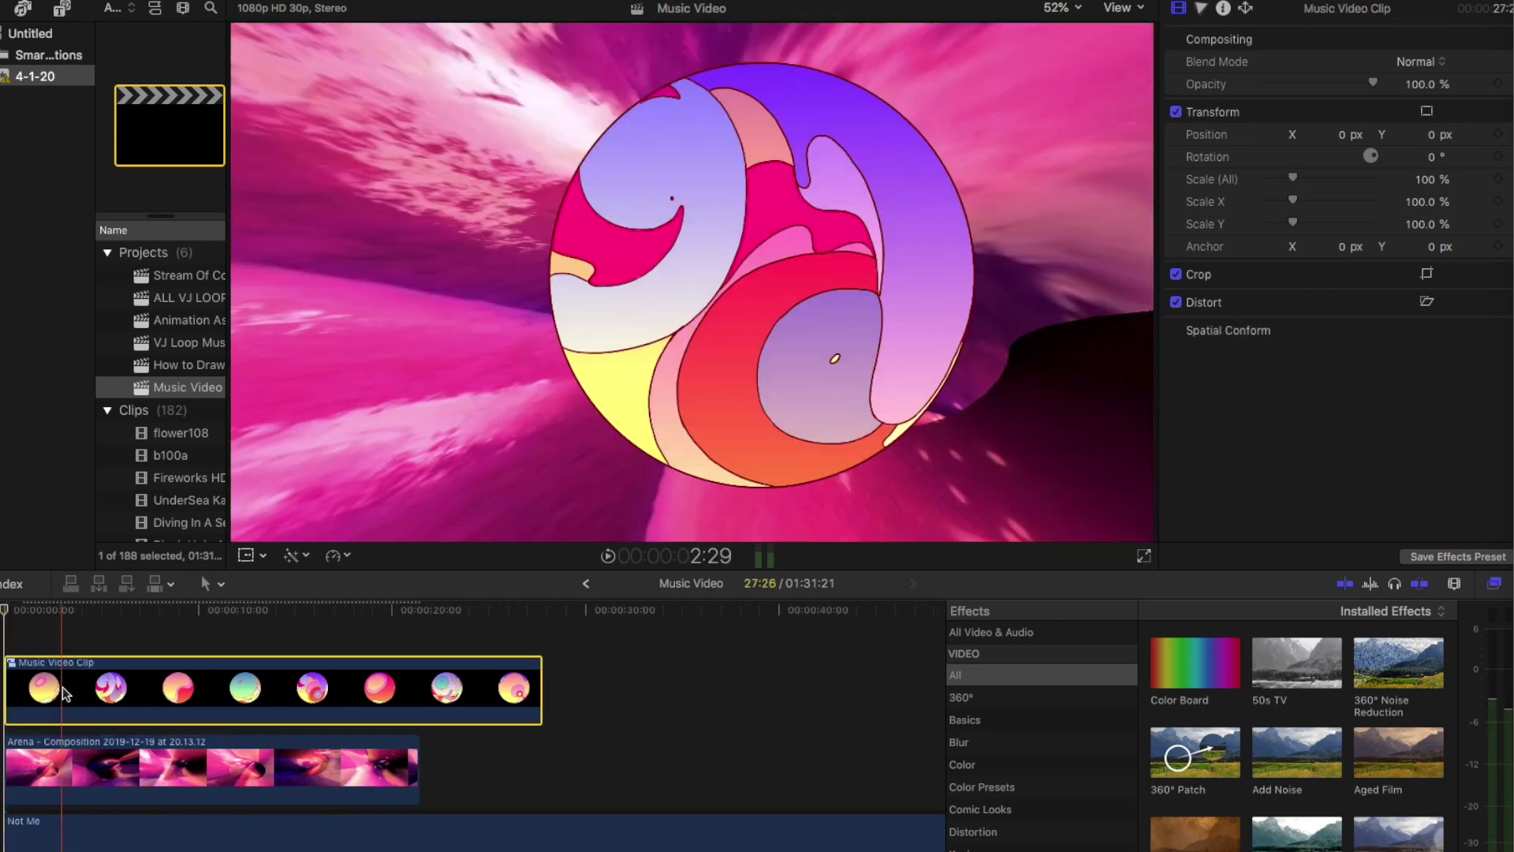
{"action": "key", "text": "Home"}
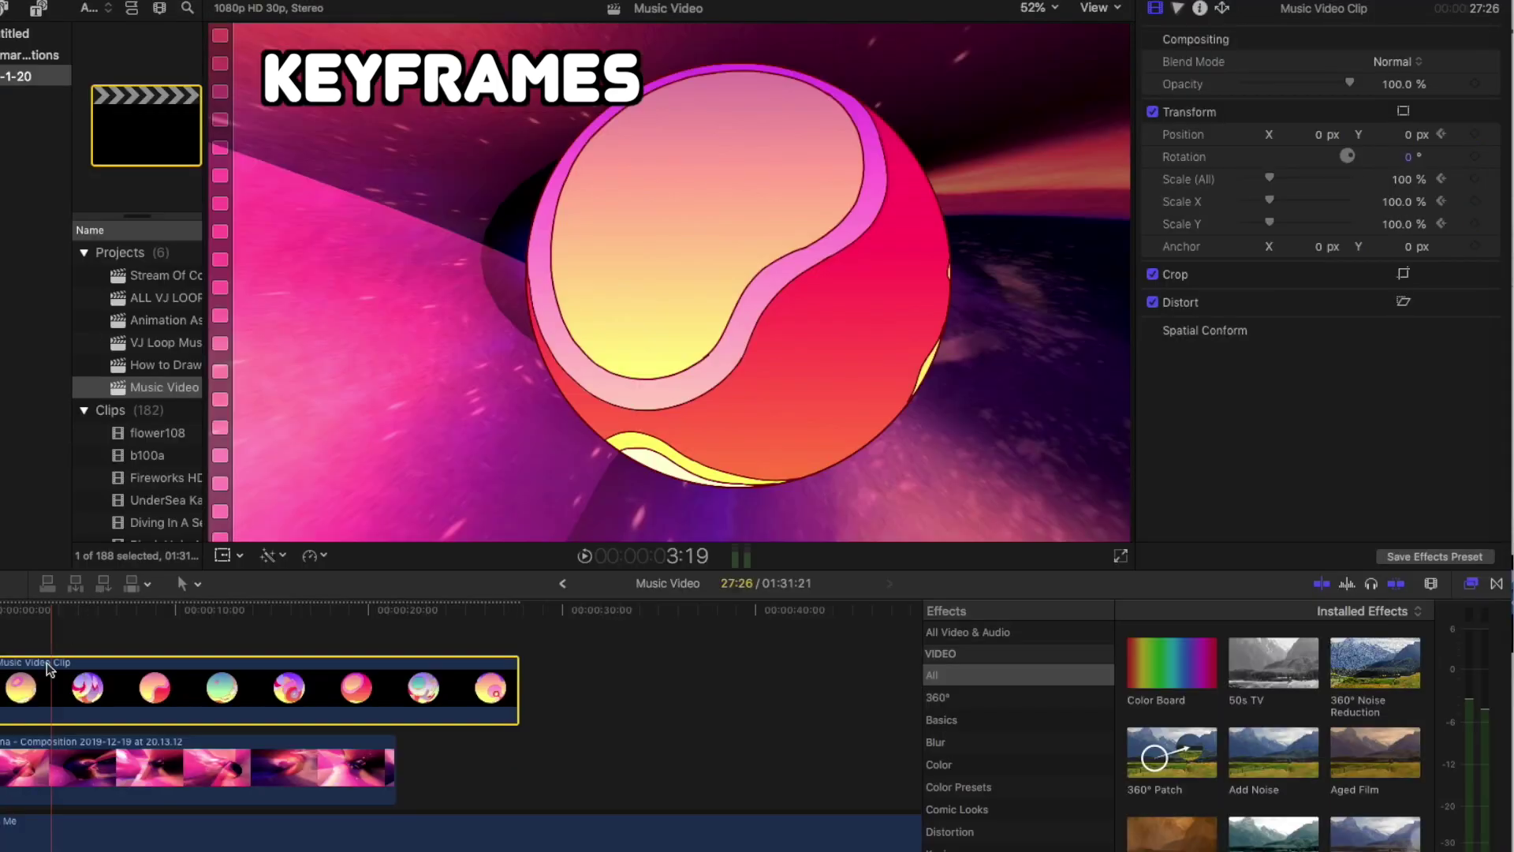
Show the Video Animation for the Music Video Clip and inspect its starting transform keyframe up close.
{"action": "right_click", "coordinate": [36, 678]}
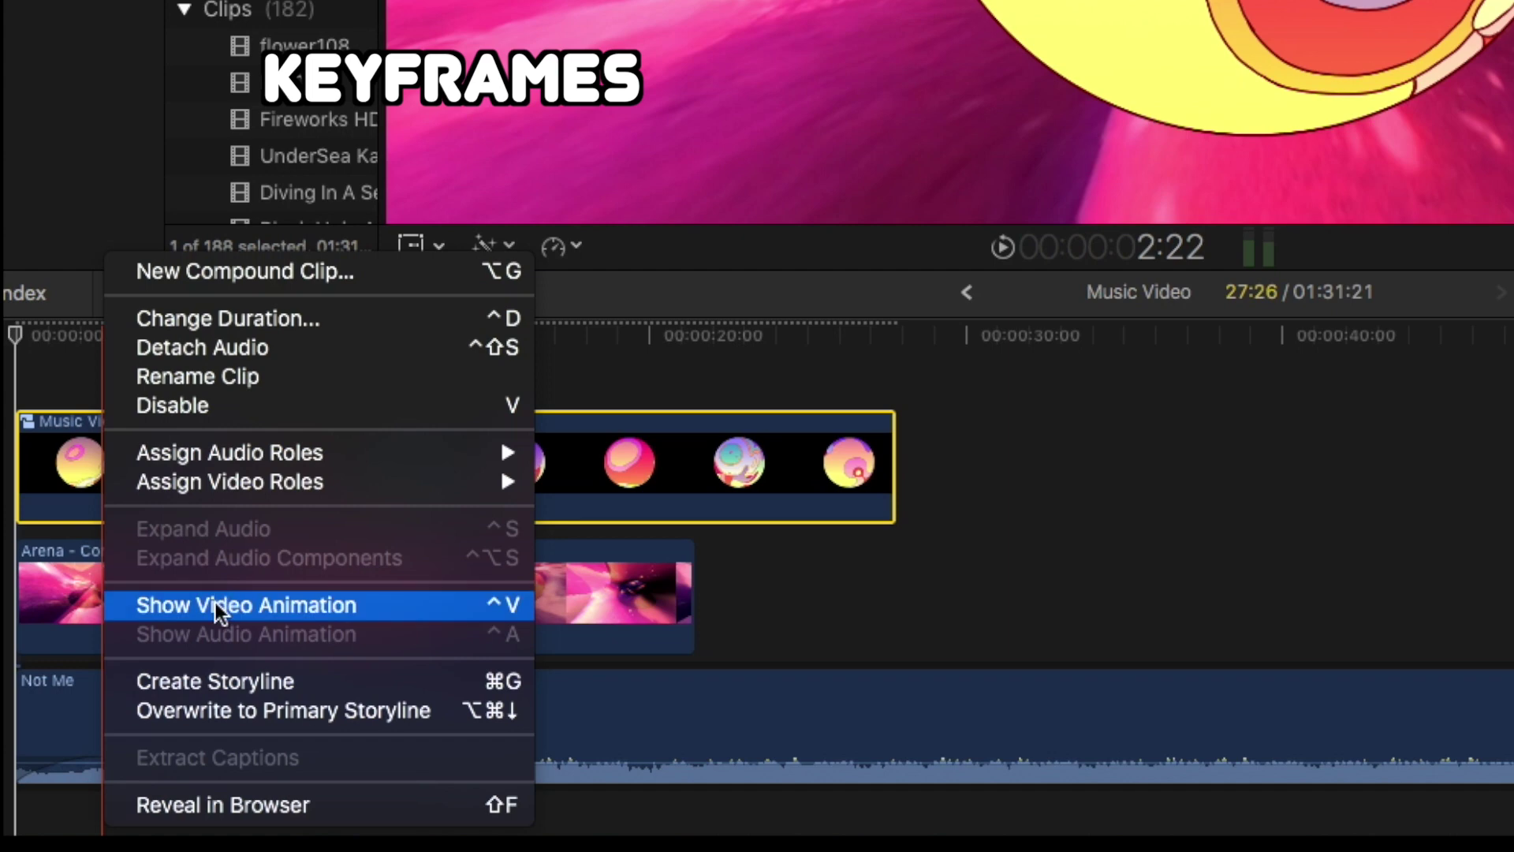
{"action": "left_click", "coordinate": [215, 602]}
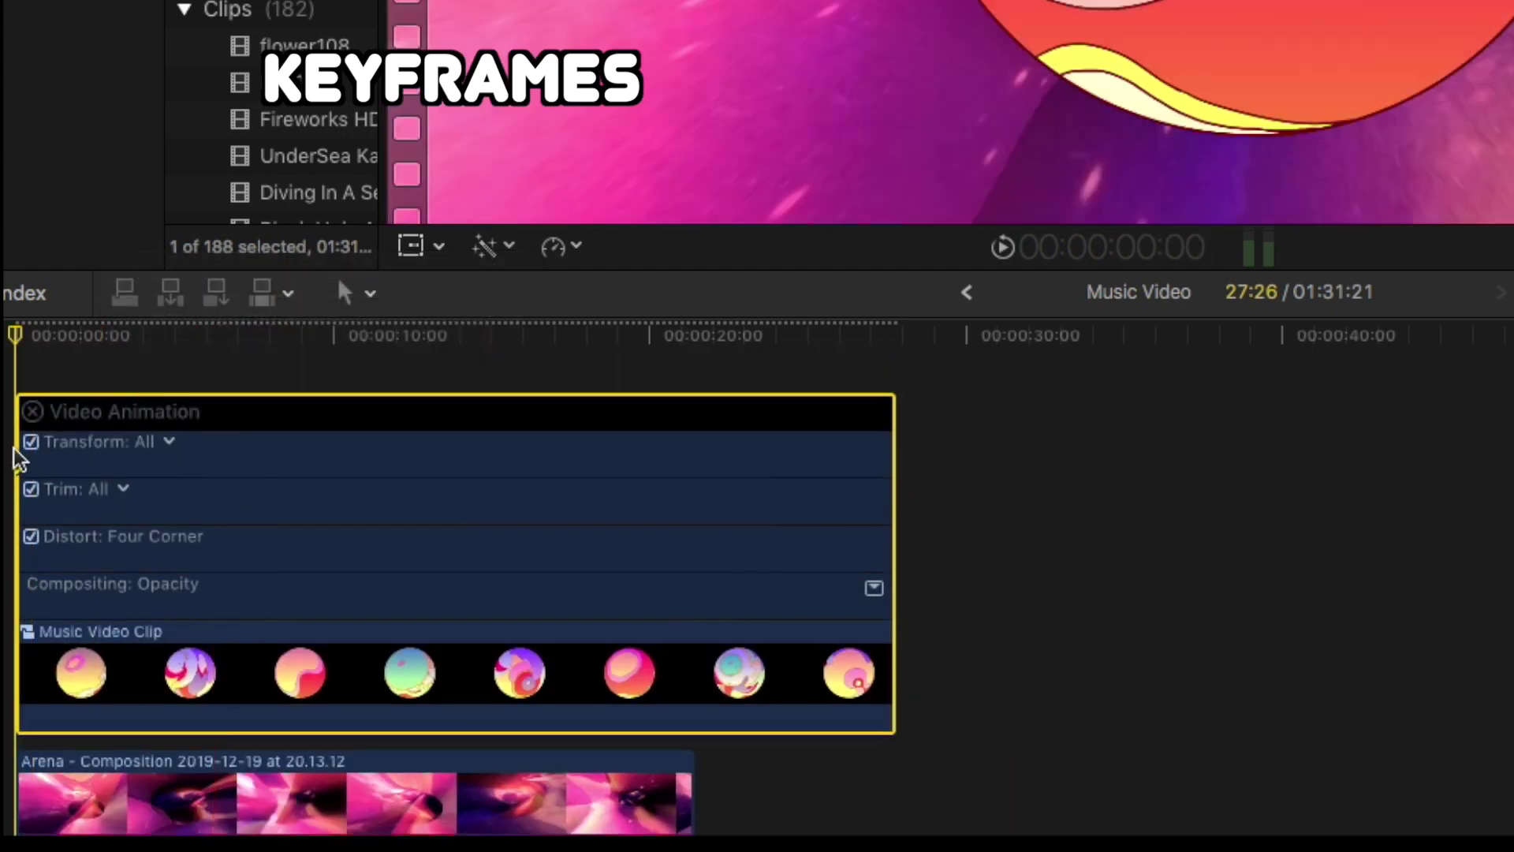
{"action": "key", "text": "super+equal"}
{"action": "key", "text": "Home"}
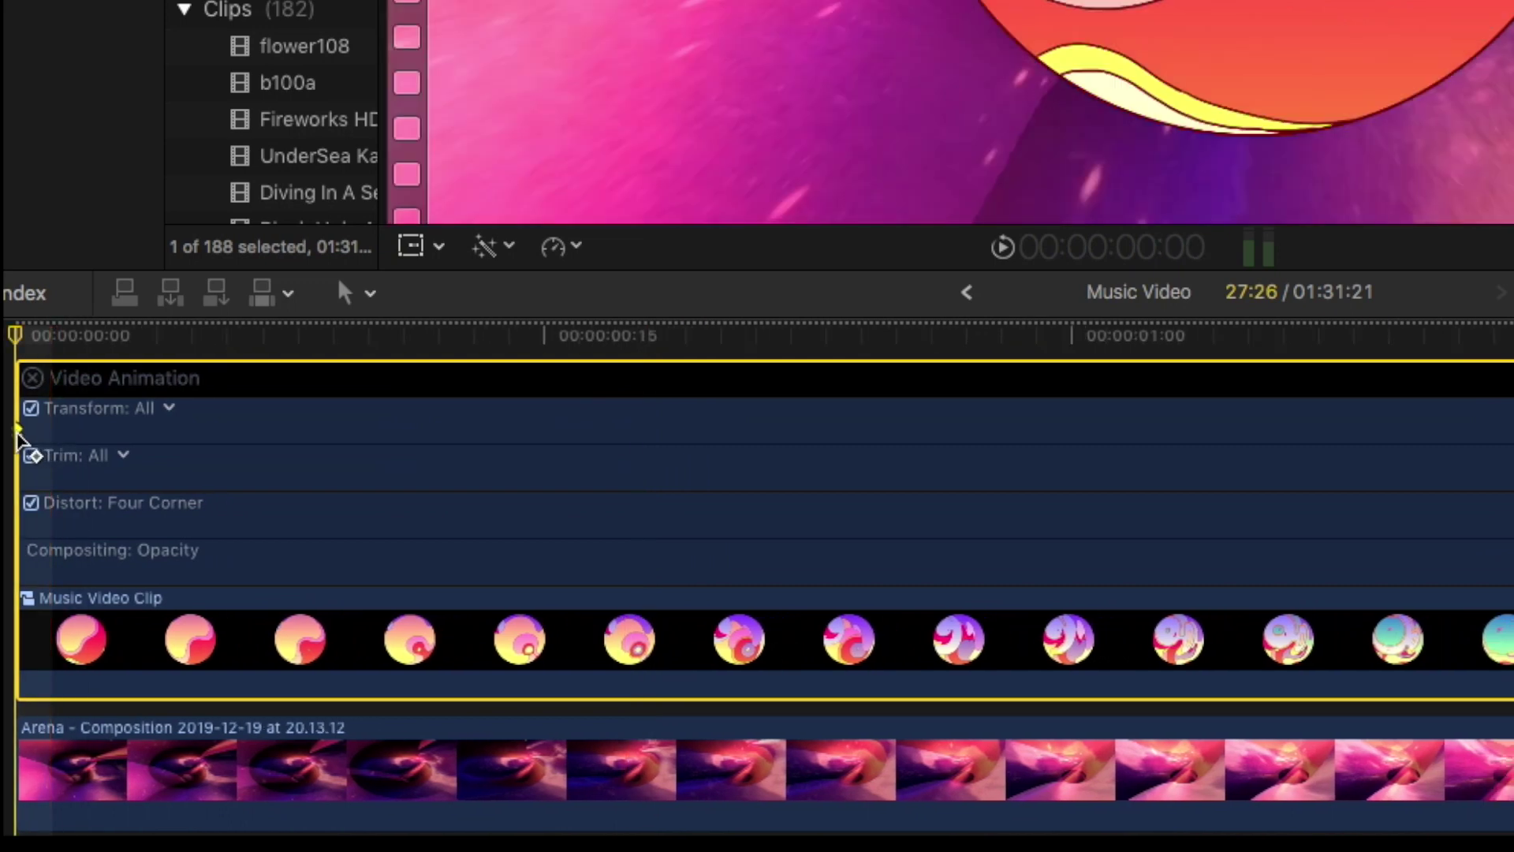
{"action": "scroll", "coordinate": [20, 441], "scroll_direction": "right", "scroll_amount": 10}
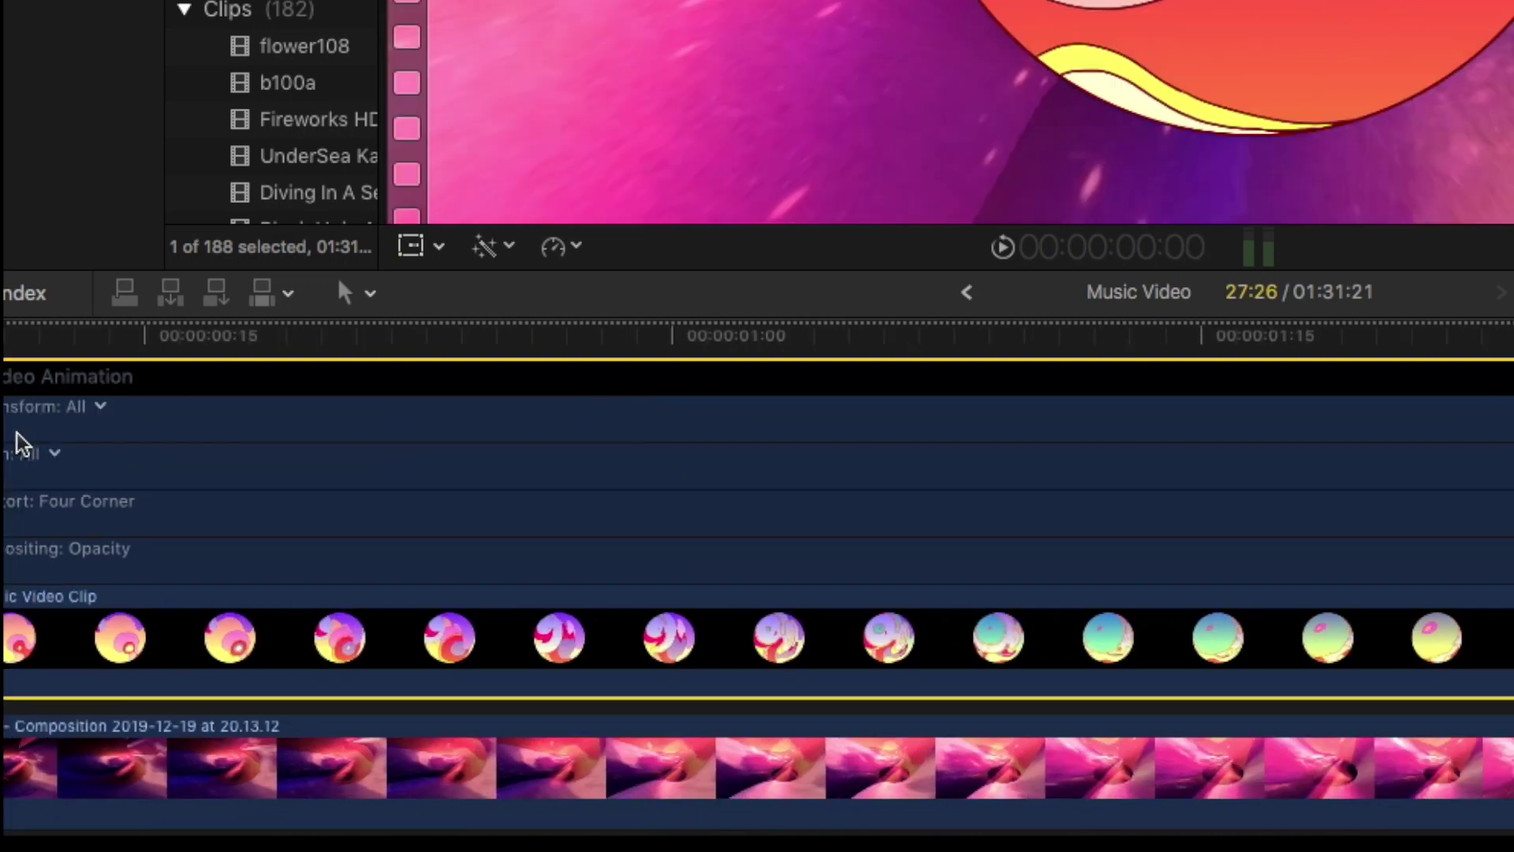
{"action": "scroll", "coordinate": [17, 432], "scroll_direction": "right", "scroll_amount": 12}
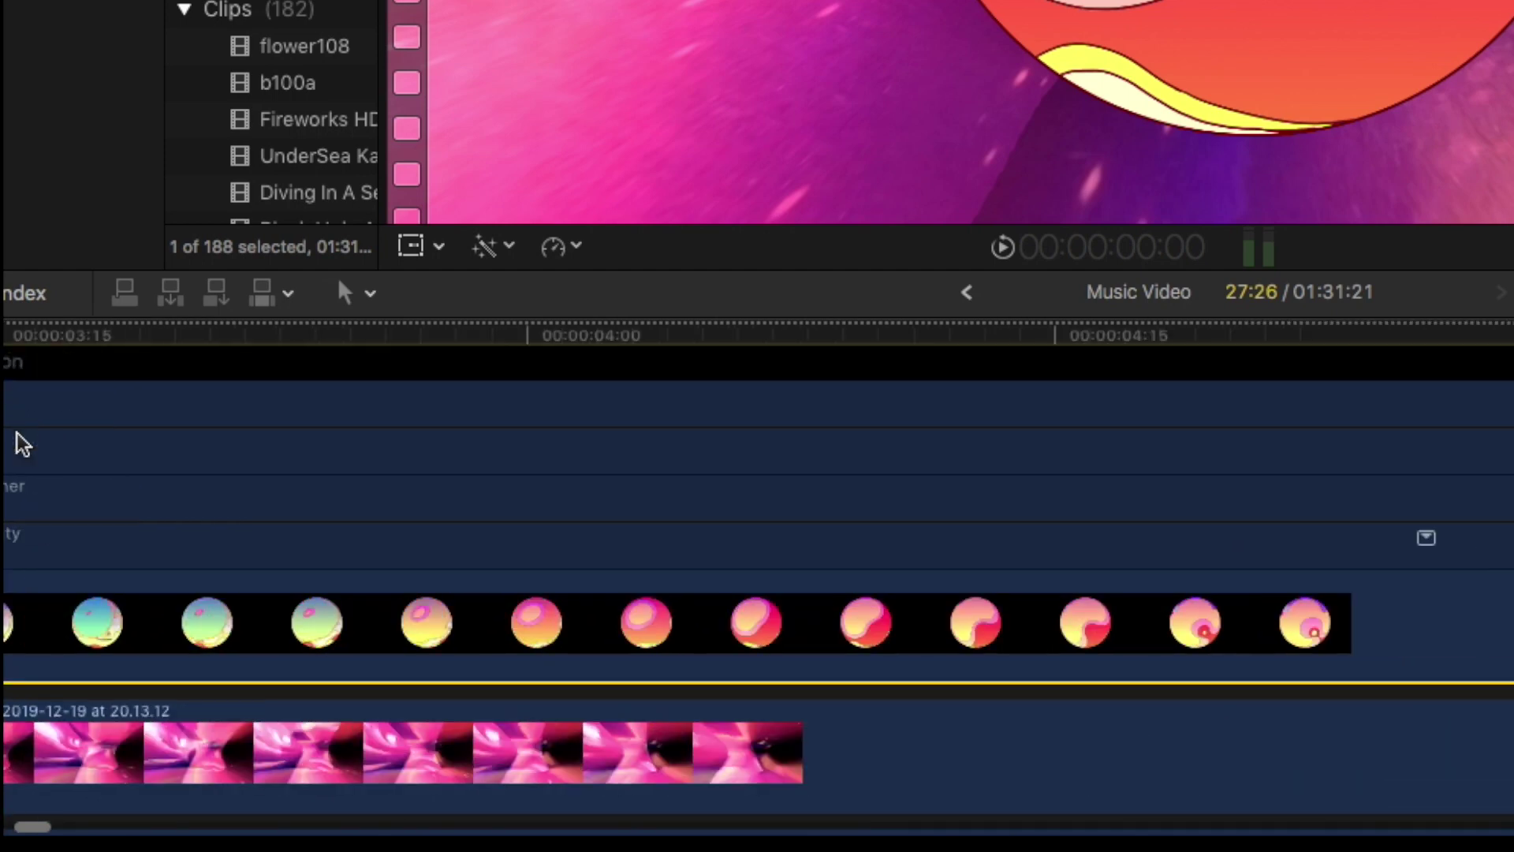
Trim the end of the Music Video Clip so it lasts 15:00.
{"action": "key", "text": "super+minus"}
{"action": "left_click_drag", "start_coordinate": [1234, 605], "coordinate": [475, 619]}
{"action": "scroll", "coordinate": [392, 584], "scroll_direction": "down", "scroll_amount": 4}
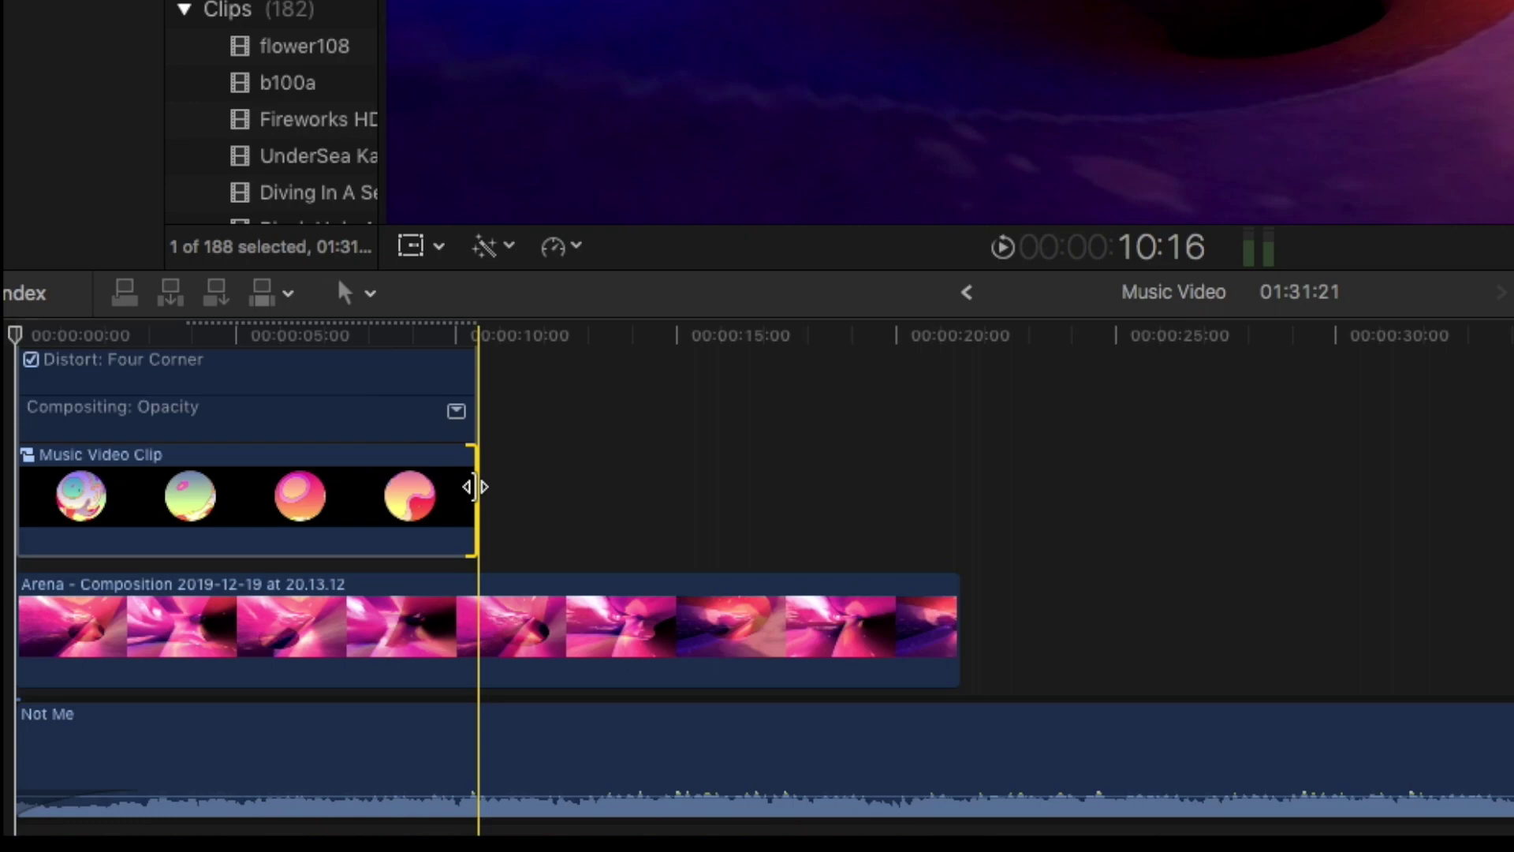
{"action": "left_click_drag", "start_coordinate": [476, 494], "coordinate": [672, 492]}
{"action": "scroll", "coordinate": [641, 661], "scroll_direction": "up", "scroll_amount": 8}
Add position and scale keyframes near the end of the Music Video Clip and reduce its Scale (All) there.
{"action": "left_click", "coordinate": [643, 661]}
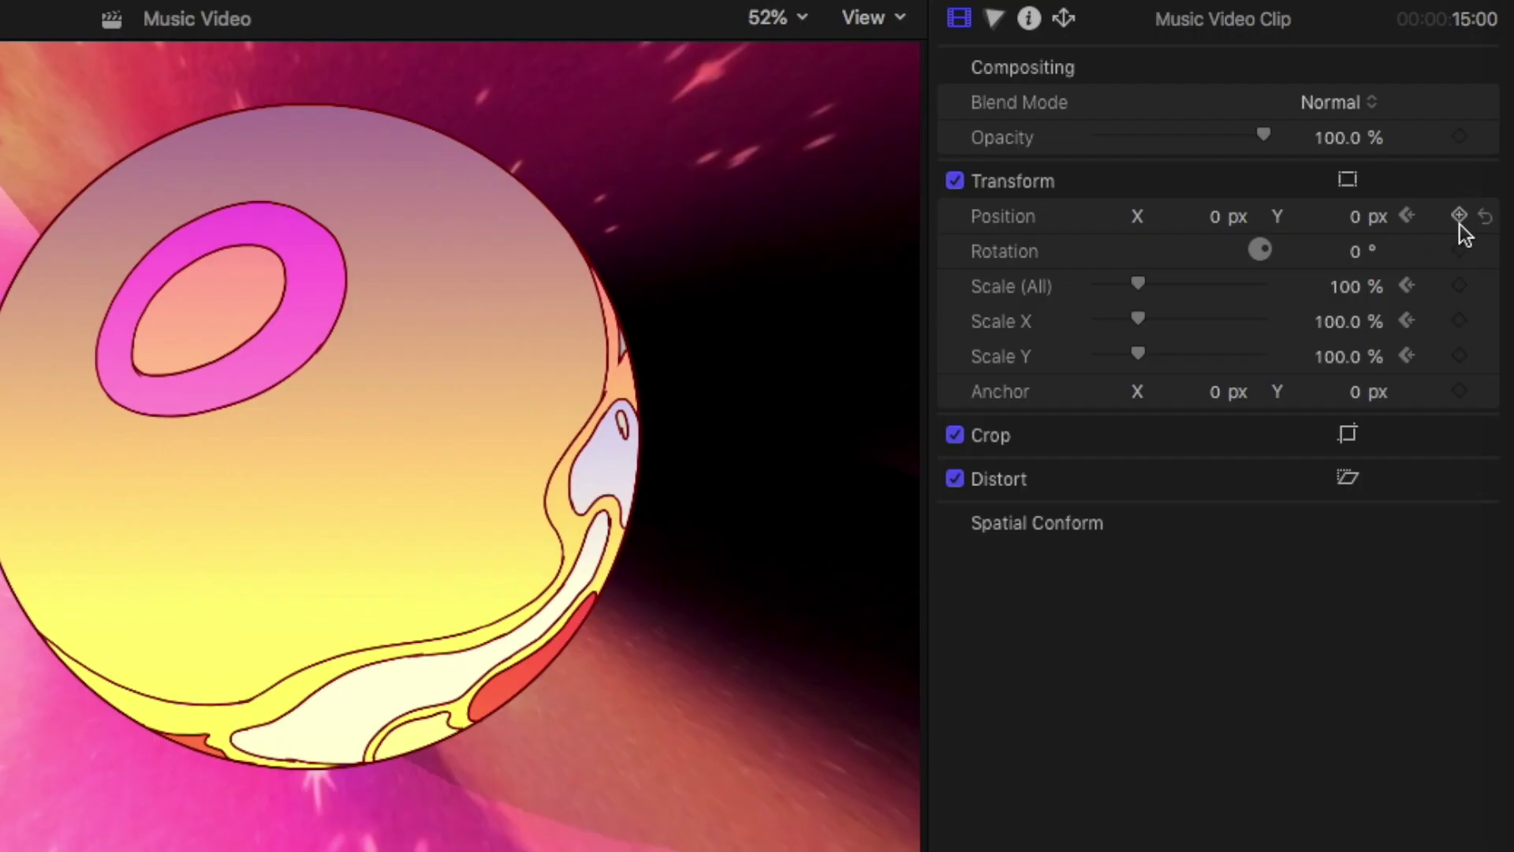
{"action": "left_click", "coordinate": [1459, 220]}
{"action": "left_click", "coordinate": [1459, 291]}
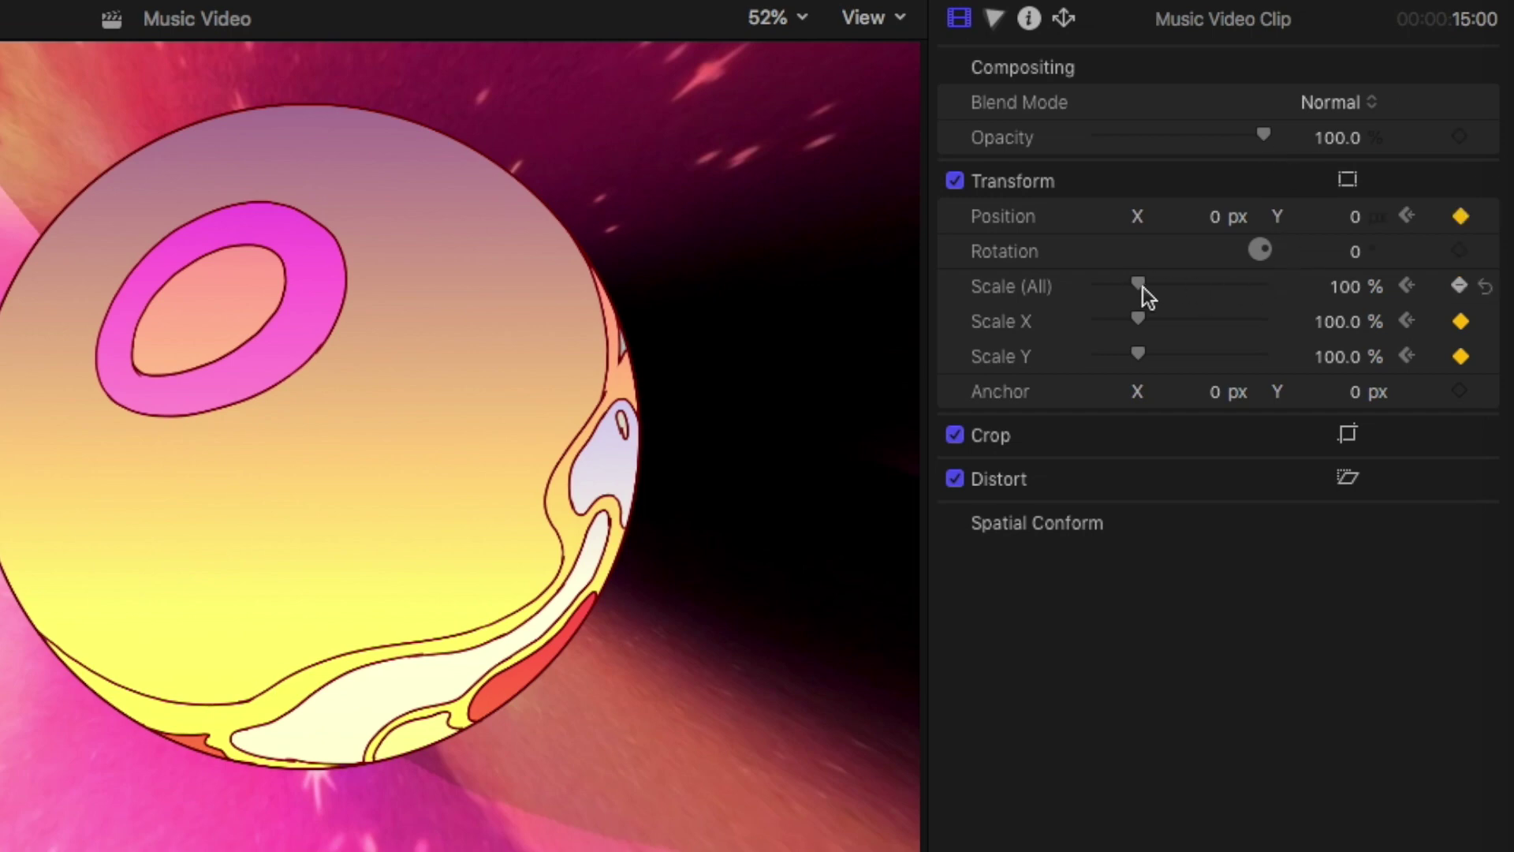
{"action": "left_click_drag", "start_coordinate": [1143, 287], "coordinate": [1114, 287]}
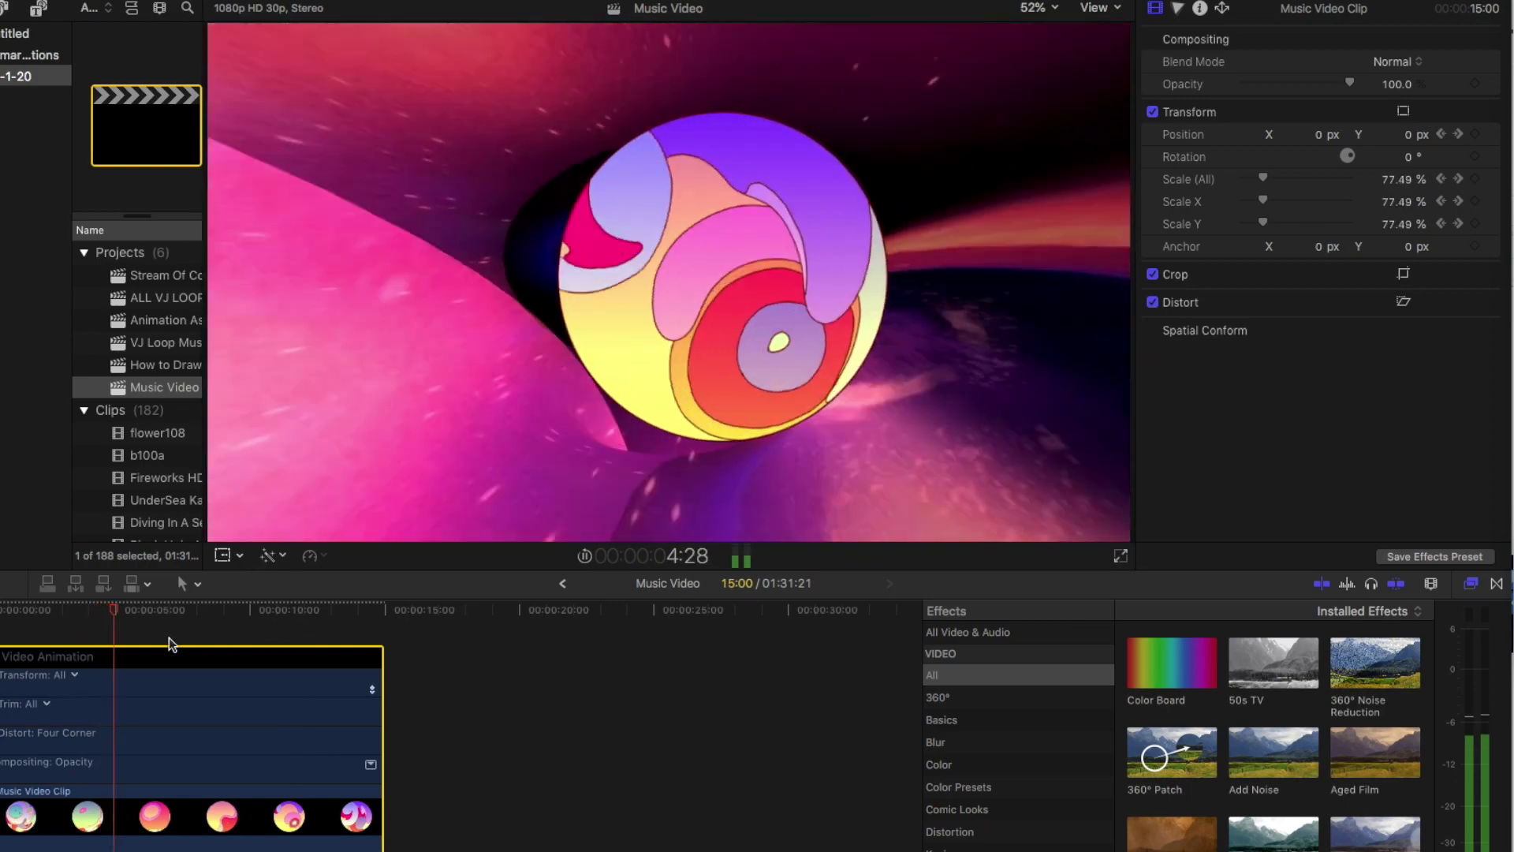
Preview the shrinking orb, and at 00:00:07:03 keyframe its position and move it toward the upper left with Transform.
{"action": "key", "text": "space"}
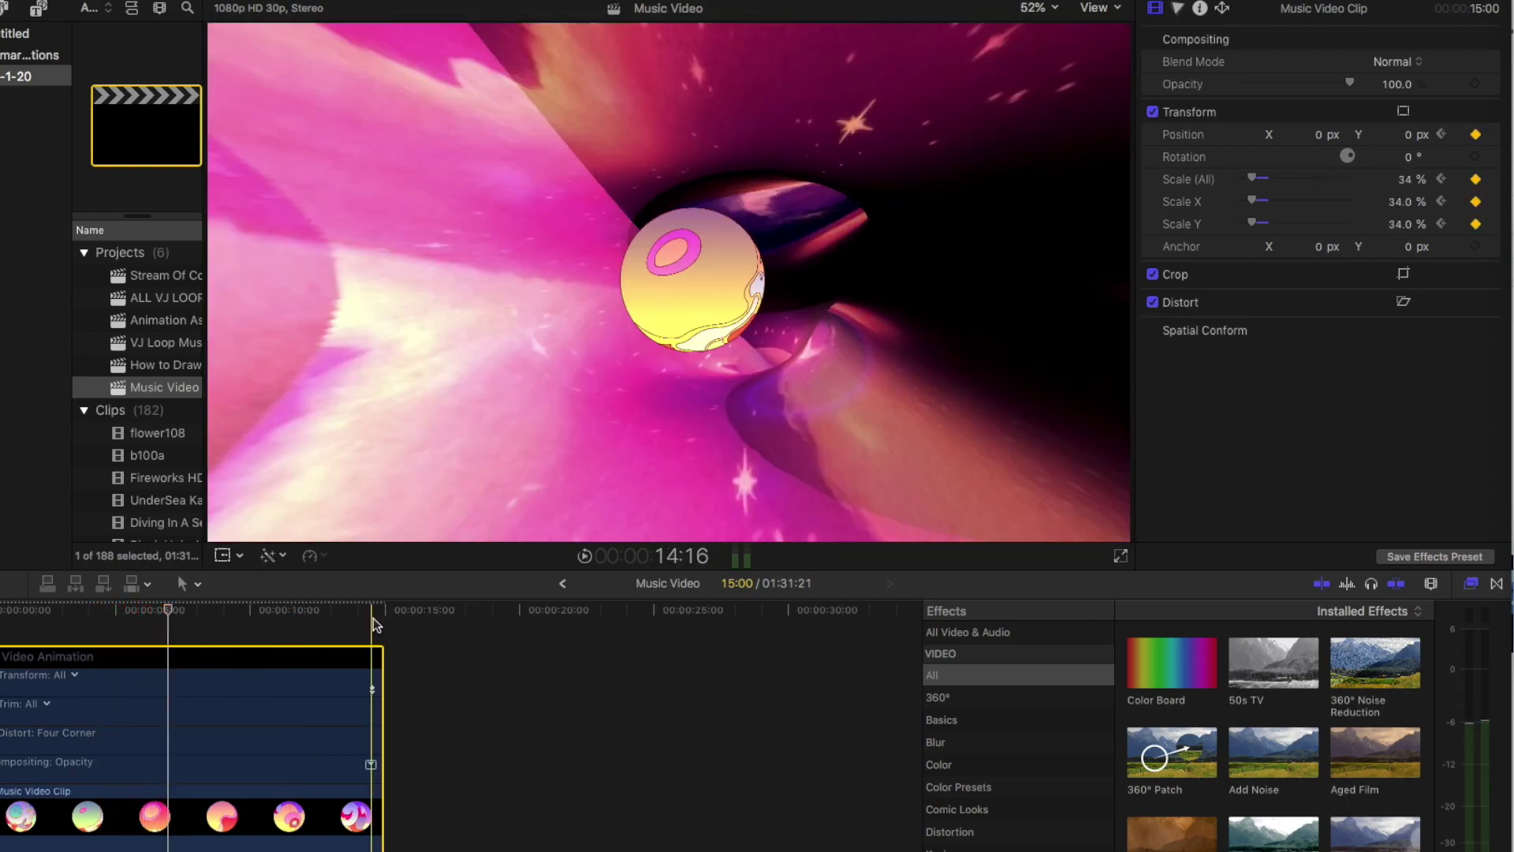
{"action": "left_click", "coordinate": [372, 617]}
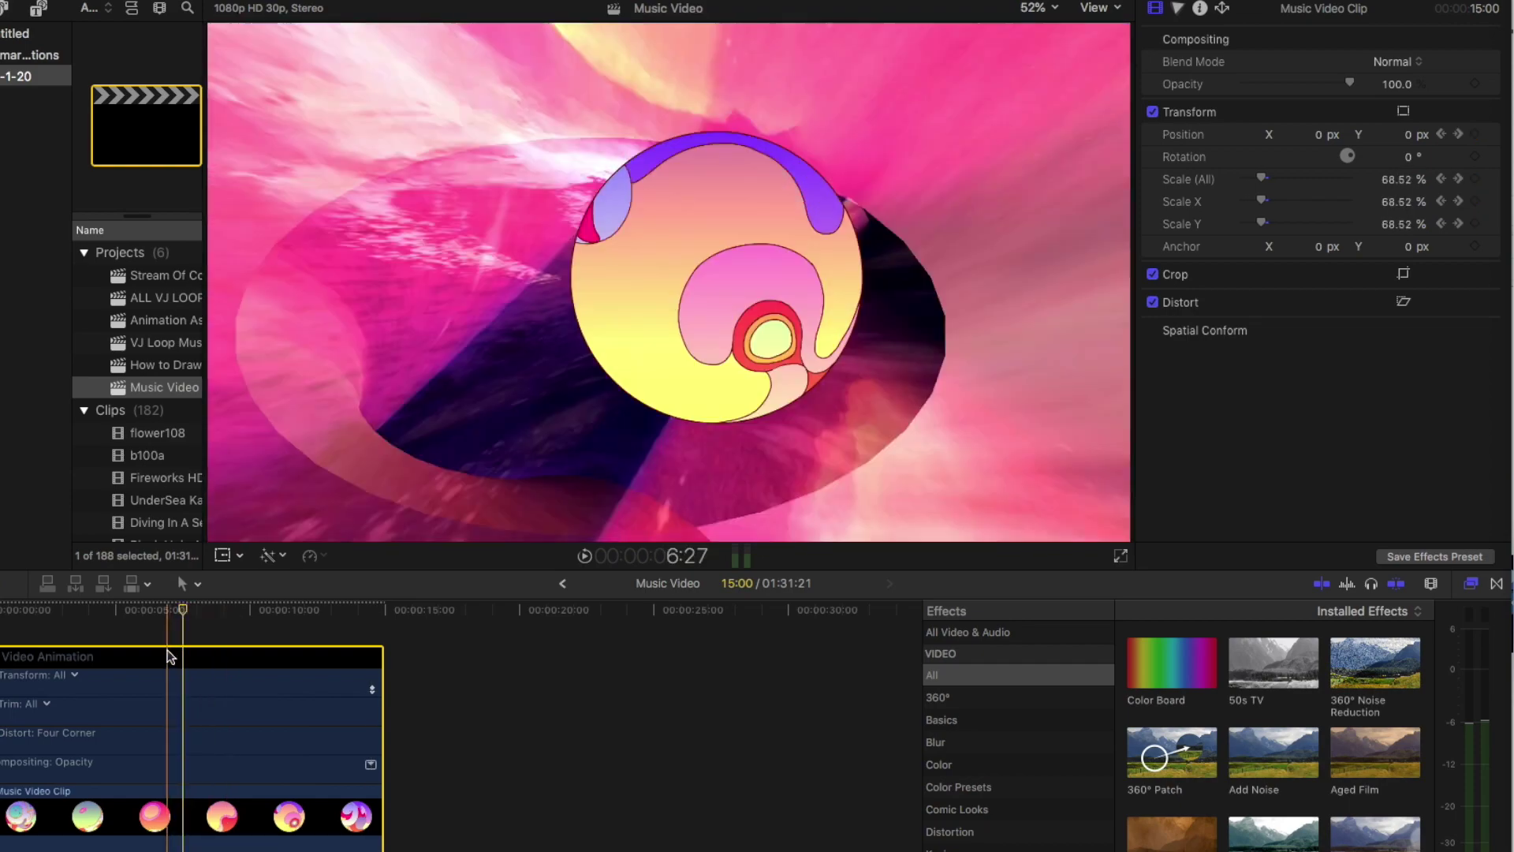
{"action": "left_click", "coordinate": [178, 612]}
{"action": "left_click", "coordinate": [174, 617]}
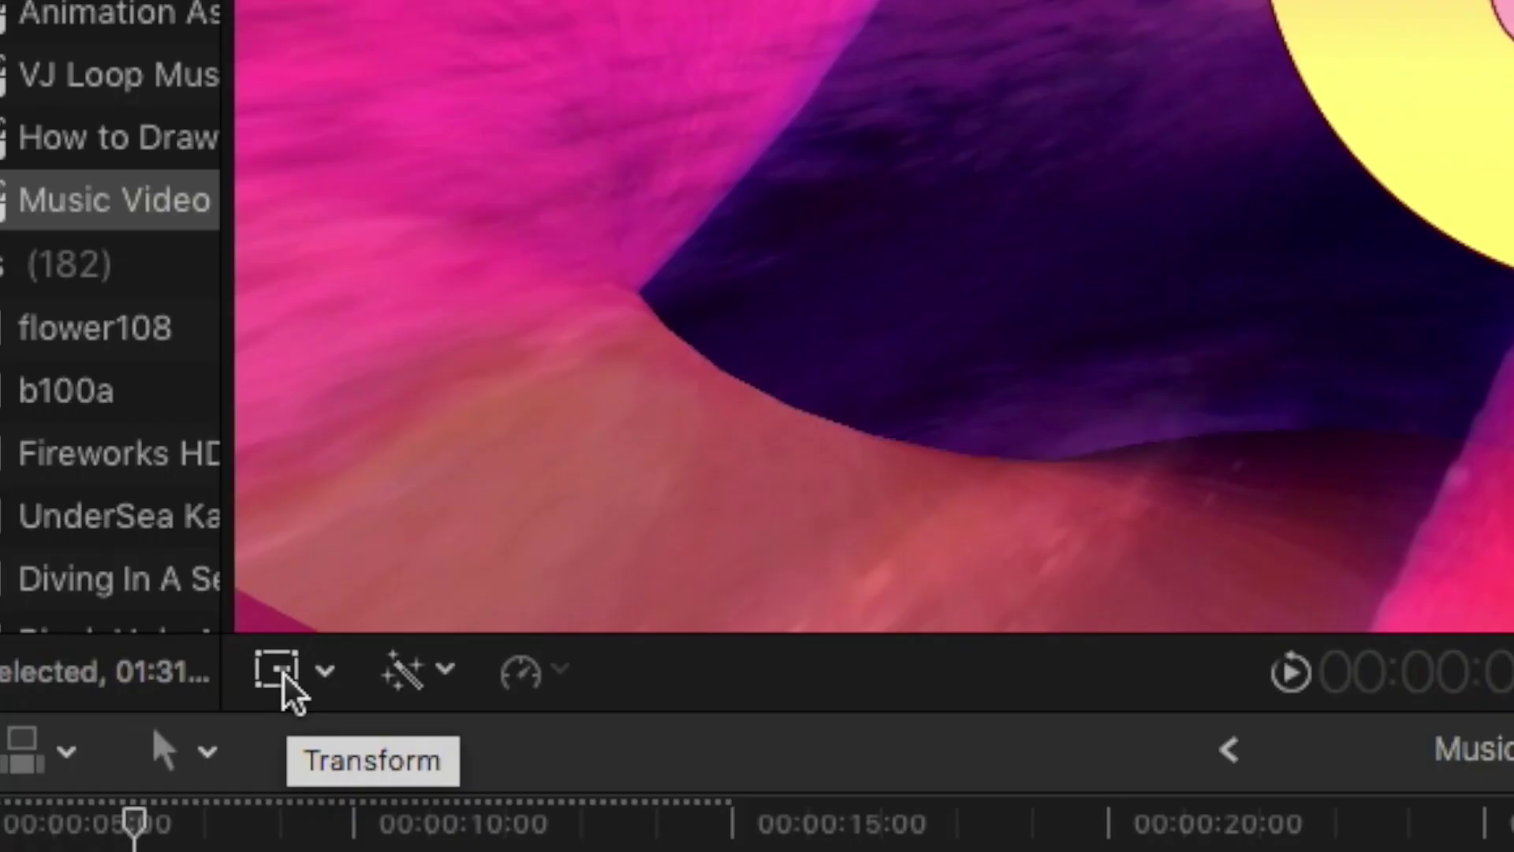
{"action": "left_click", "coordinate": [278, 674]}
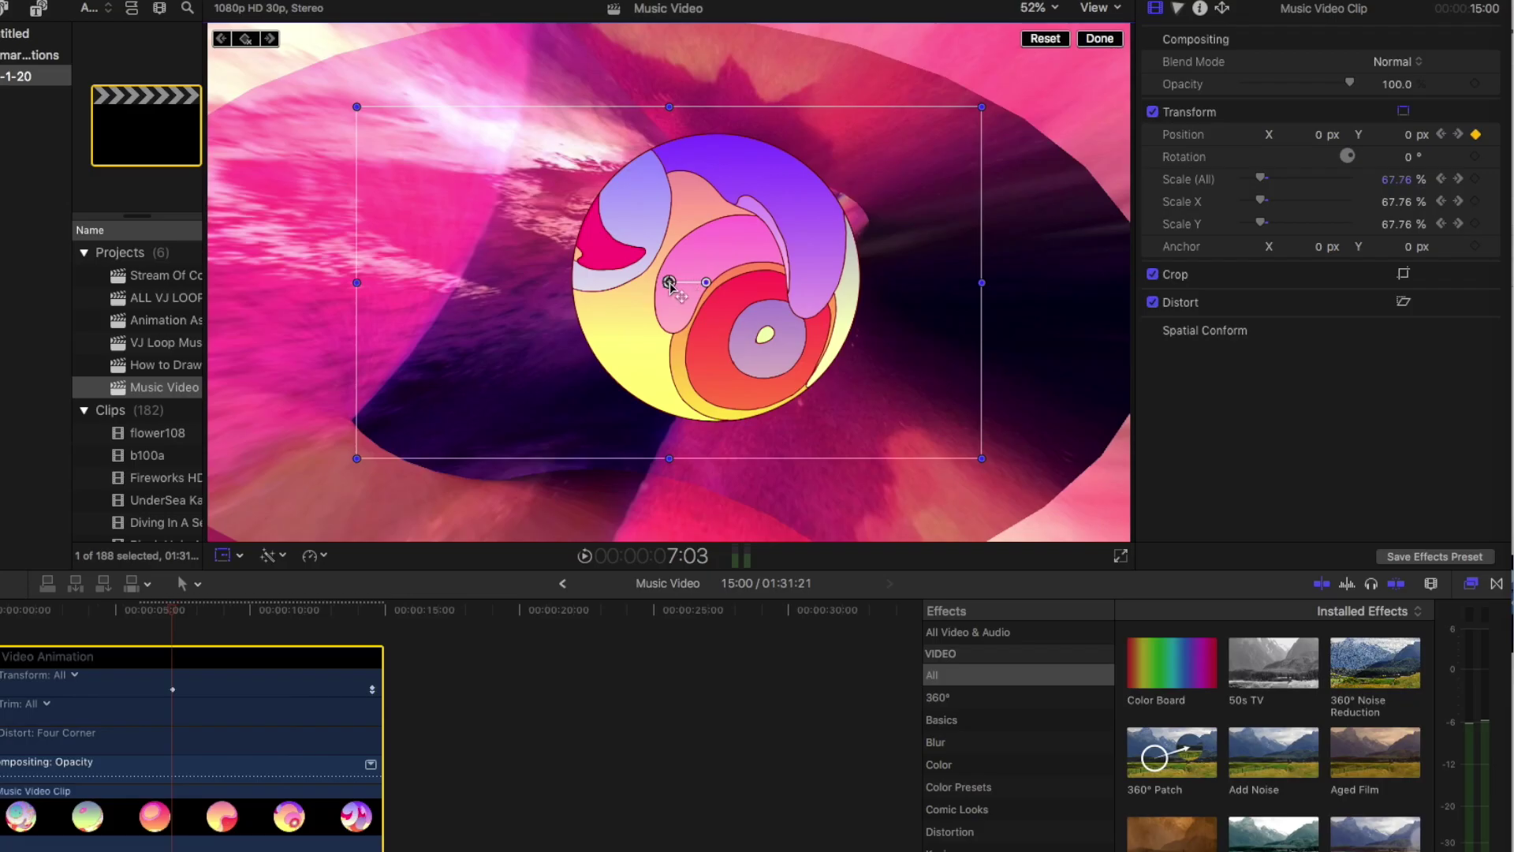
{"action": "left_click_drag", "start_coordinate": [669, 282], "coordinate": [635, 270]}
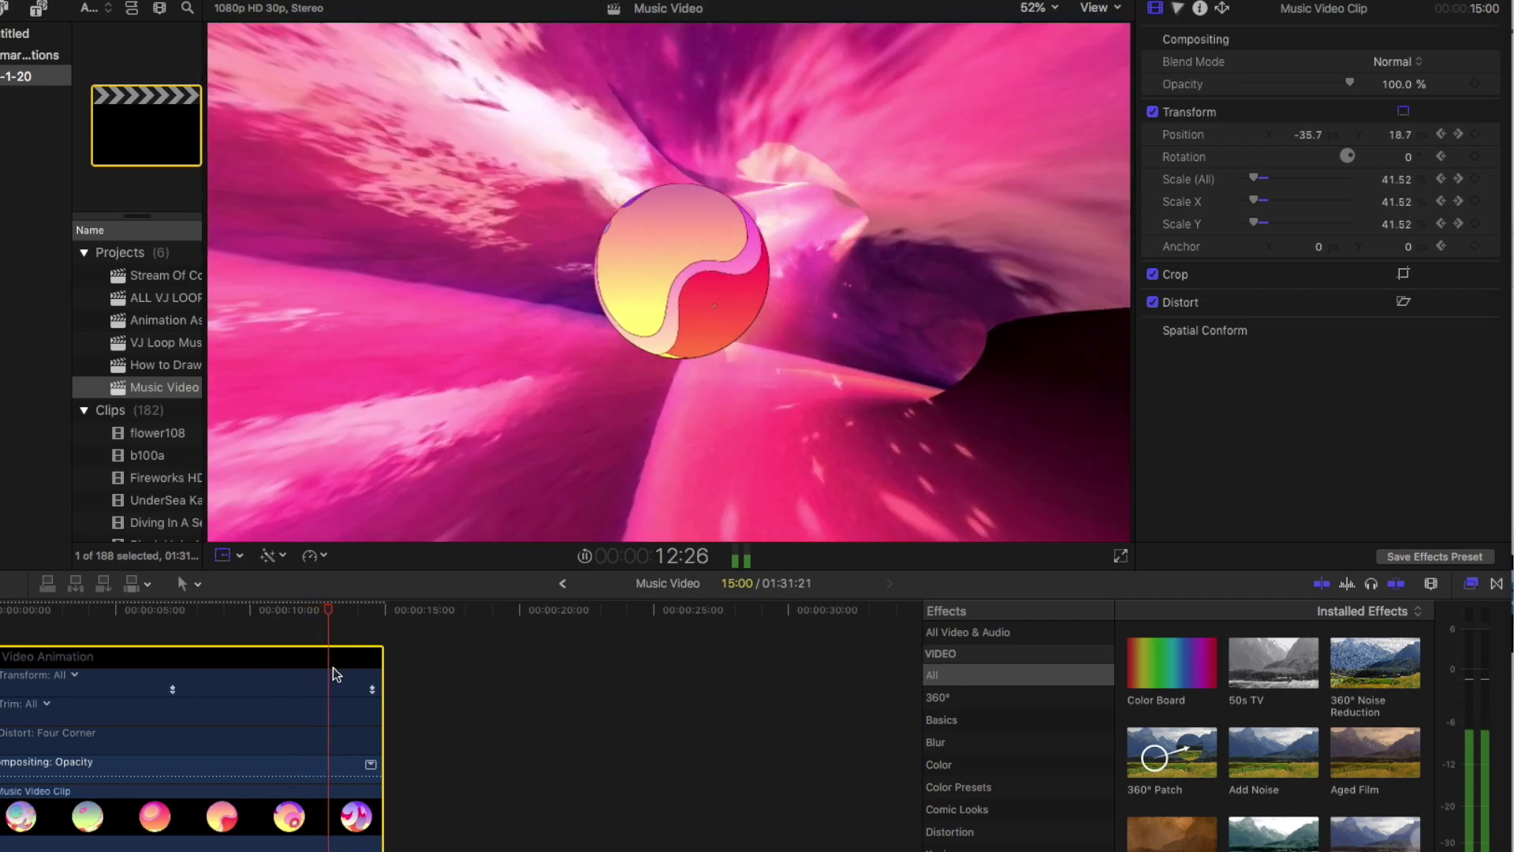
Stop the animation preview at 00:00:12:28 and trim the end of the Music Video Clip to that point.
{"action": "key", "text": "space"}
{"action": "scroll", "coordinate": [337, 686], "scroll_direction": "down", "scroll_amount": 3}
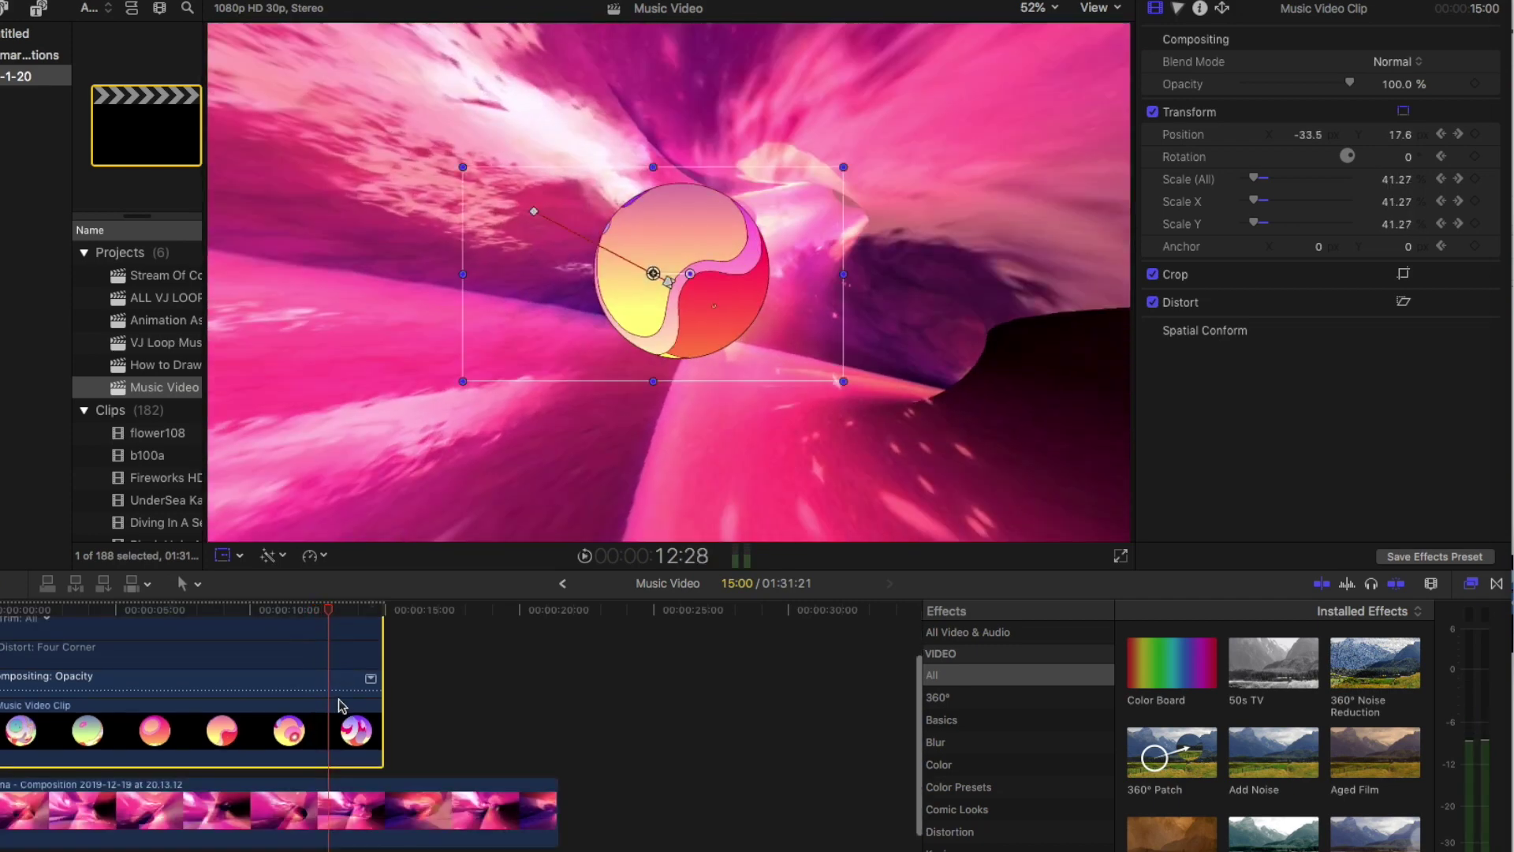
{"action": "left_click_drag", "start_coordinate": [377, 736], "coordinate": [328, 737]}
{"action": "scroll", "coordinate": [328, 749], "scroll_direction": "down", "scroll_amount": 3}
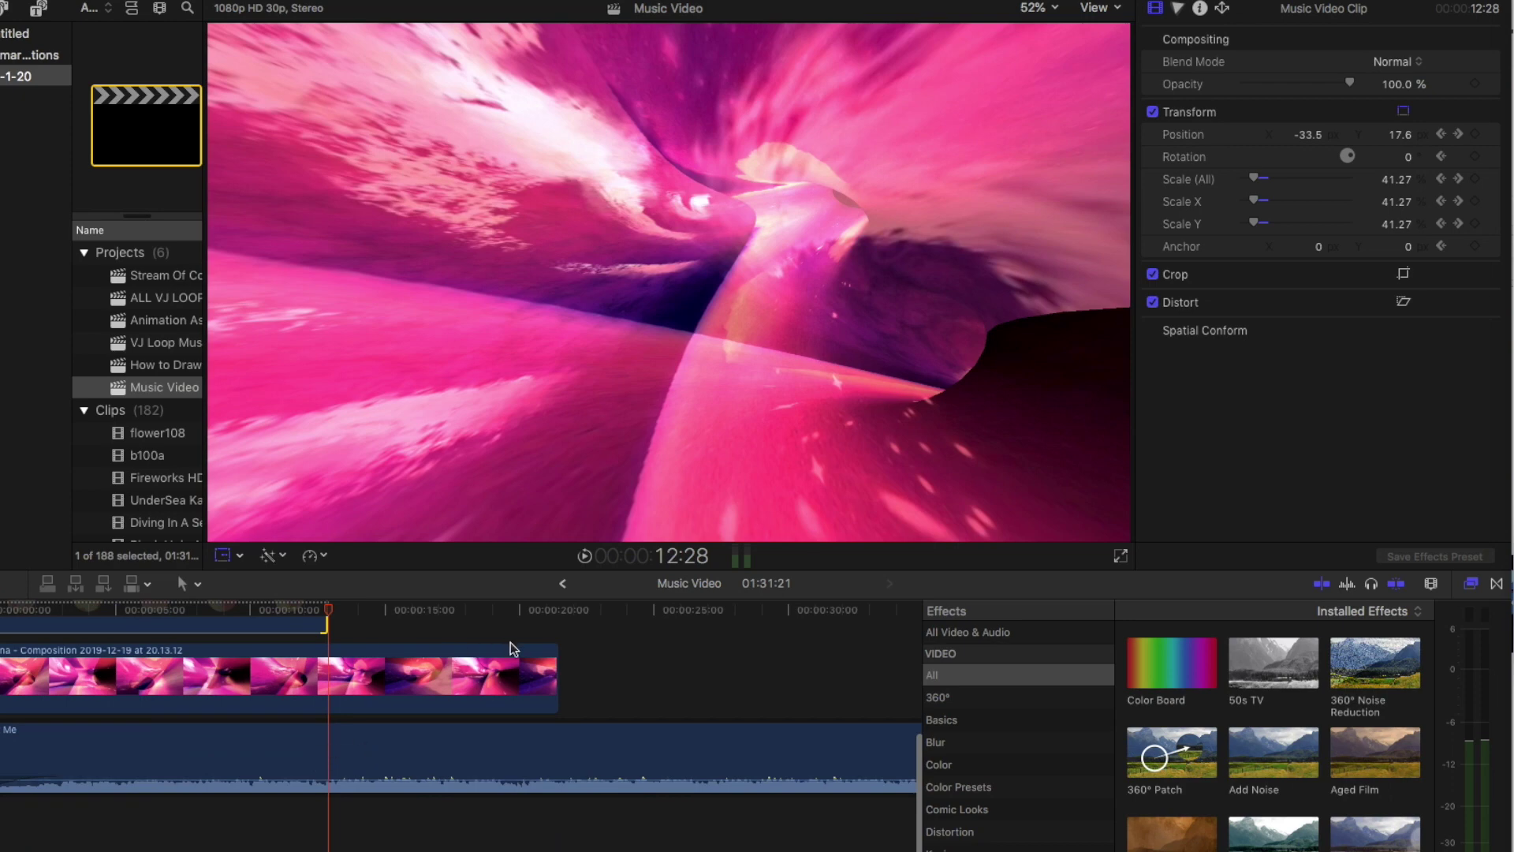
Split the Arena background clip with the Blade tool at 00:00:12:28, where the Music Video Clip ends.
{"action": "left_click", "coordinate": [557, 679]}
{"action": "left_click", "coordinate": [334, 765]}
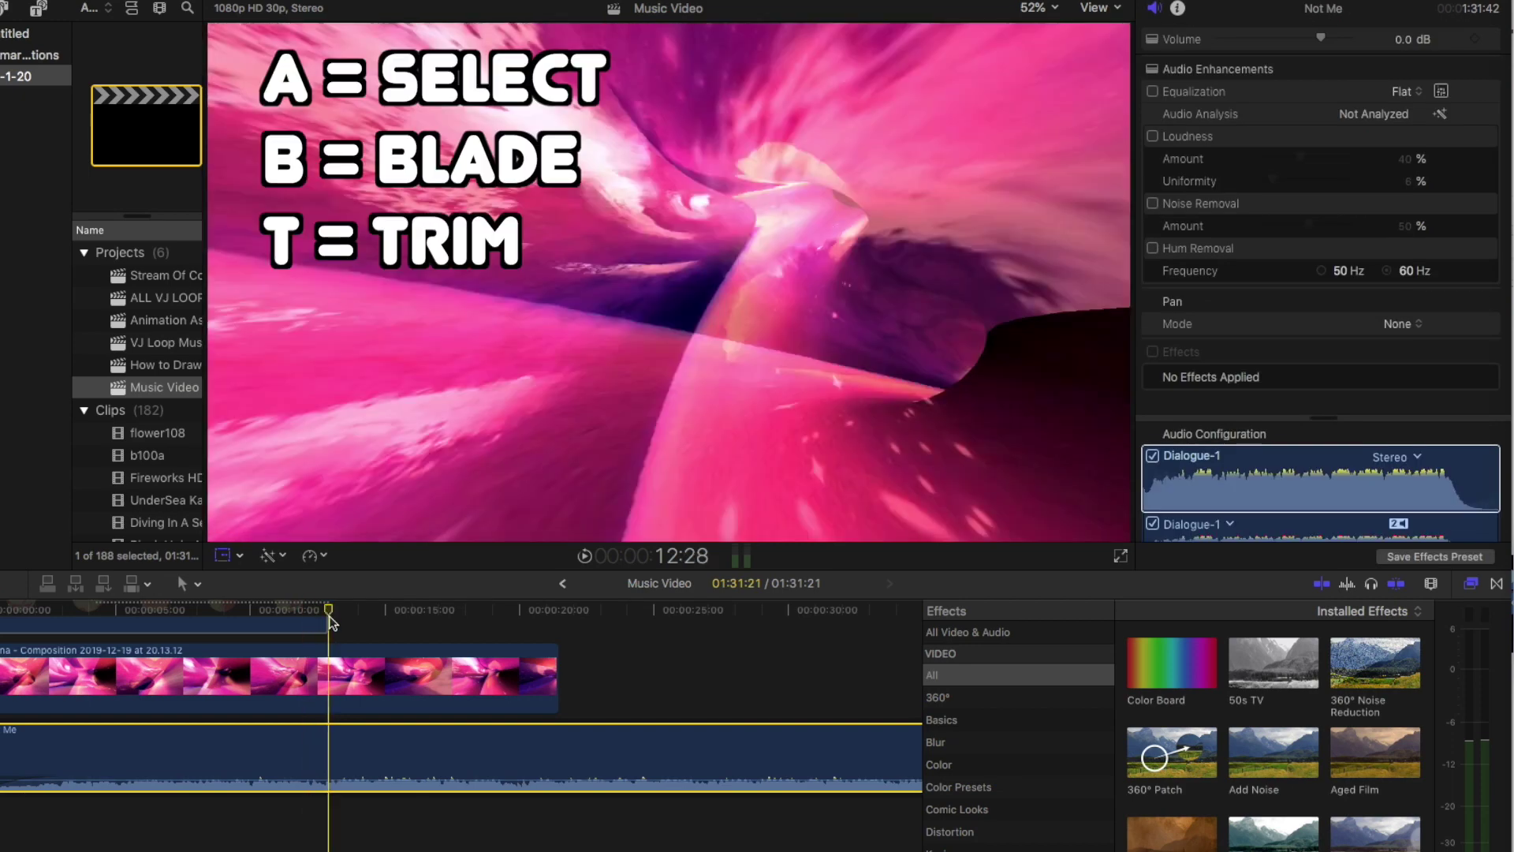
{"action": "scroll", "coordinate": [544, 724], "scroll_direction": "up", "scroll_amount": 3}
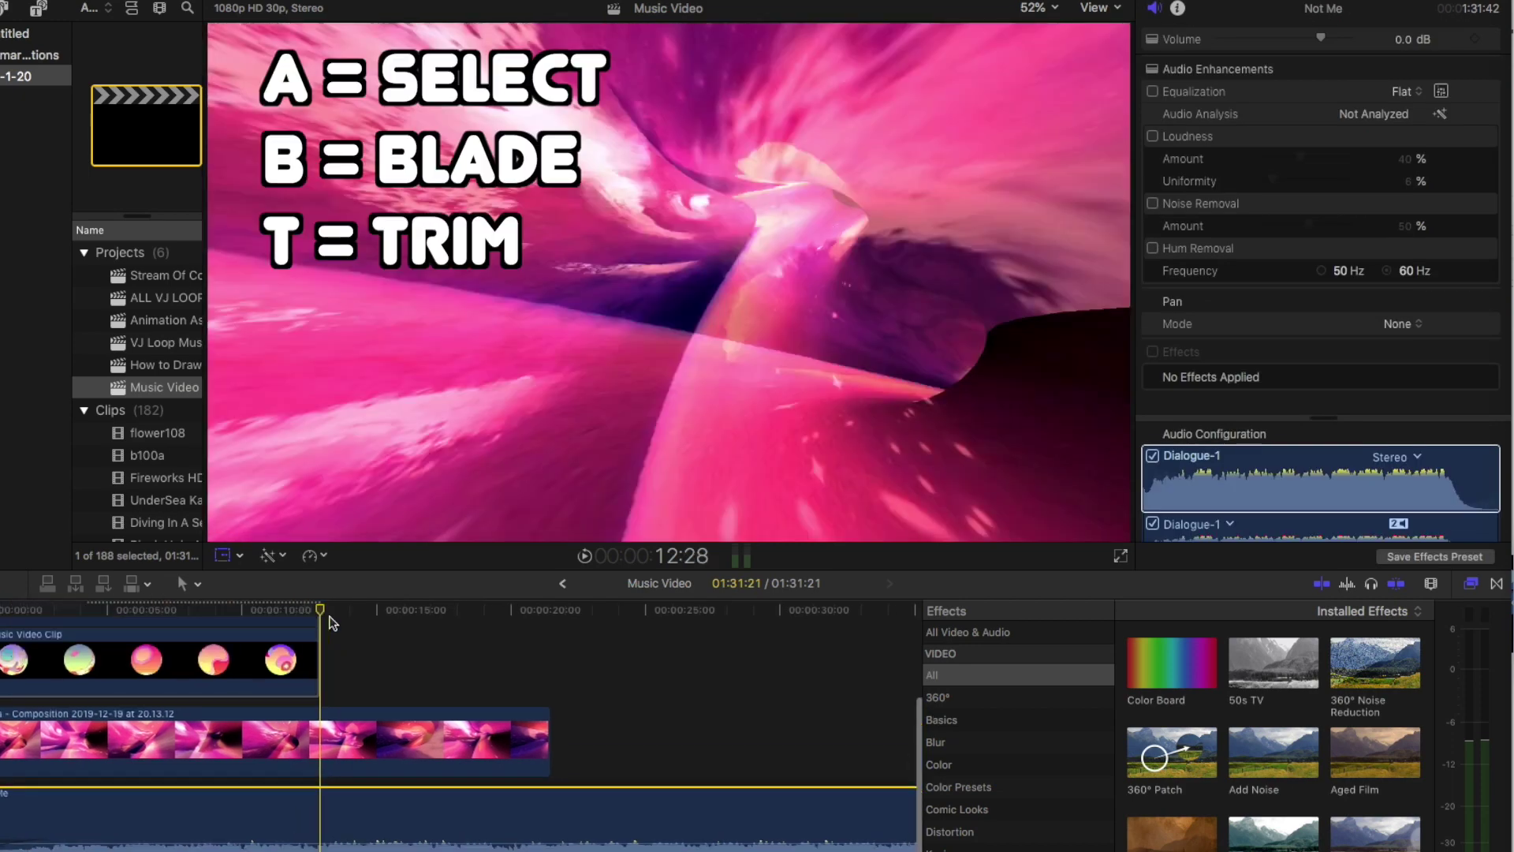
{"action": "left_click", "coordinate": [549, 729]}
{"action": "mouse_move", "coordinate": [544, 728]}
{"action": "left_mouse_down"}
{"action": "mouse_move", "coordinate": [405, 743]}
{"action": "mouse_move", "coordinate": [549, 750]}
{"action": "left_mouse_up"}
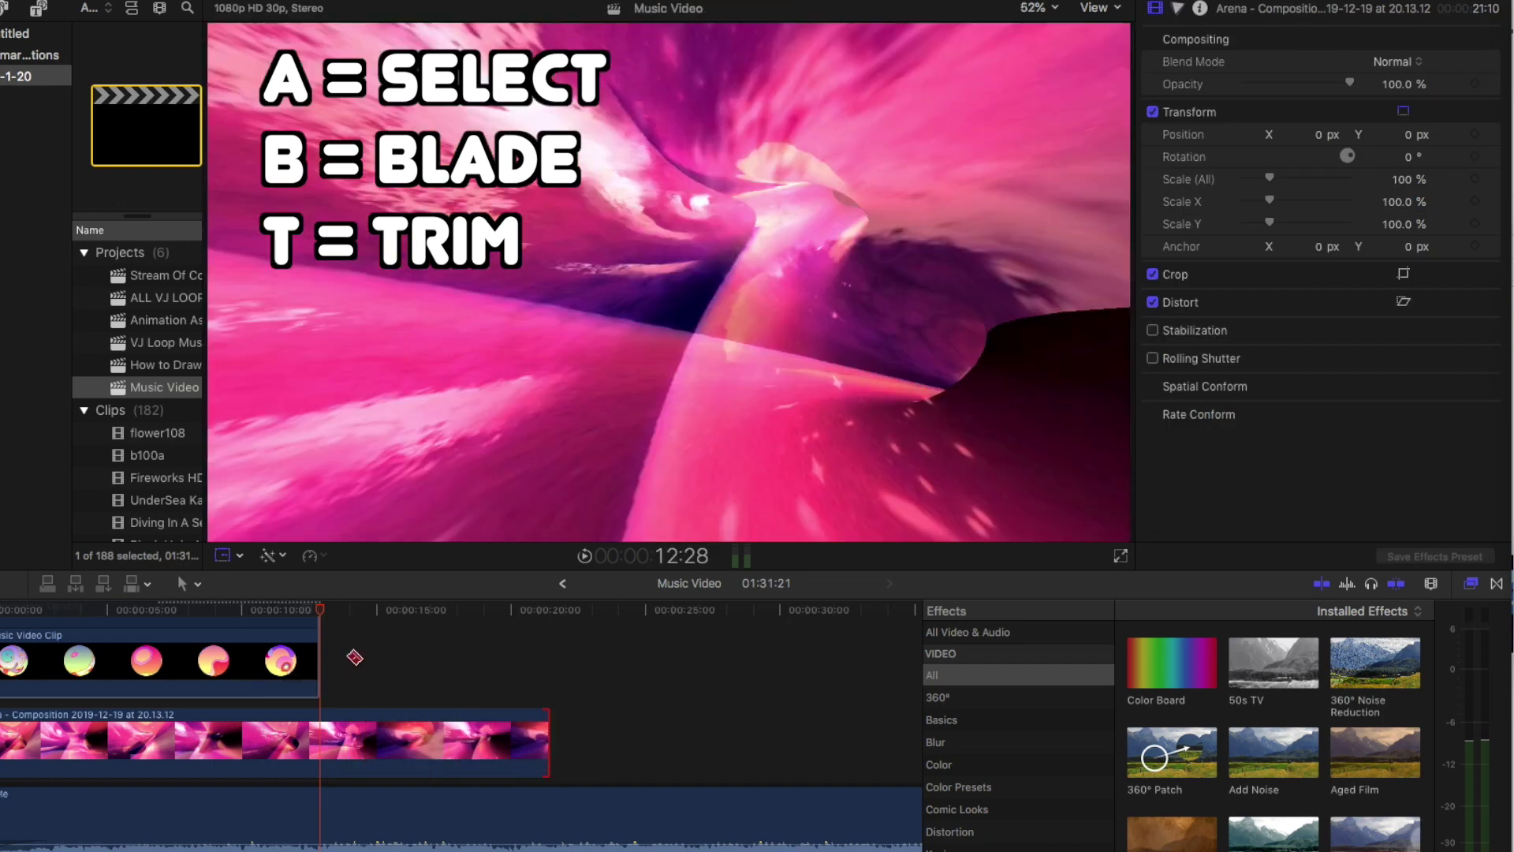
{"action": "key", "text": "t"}
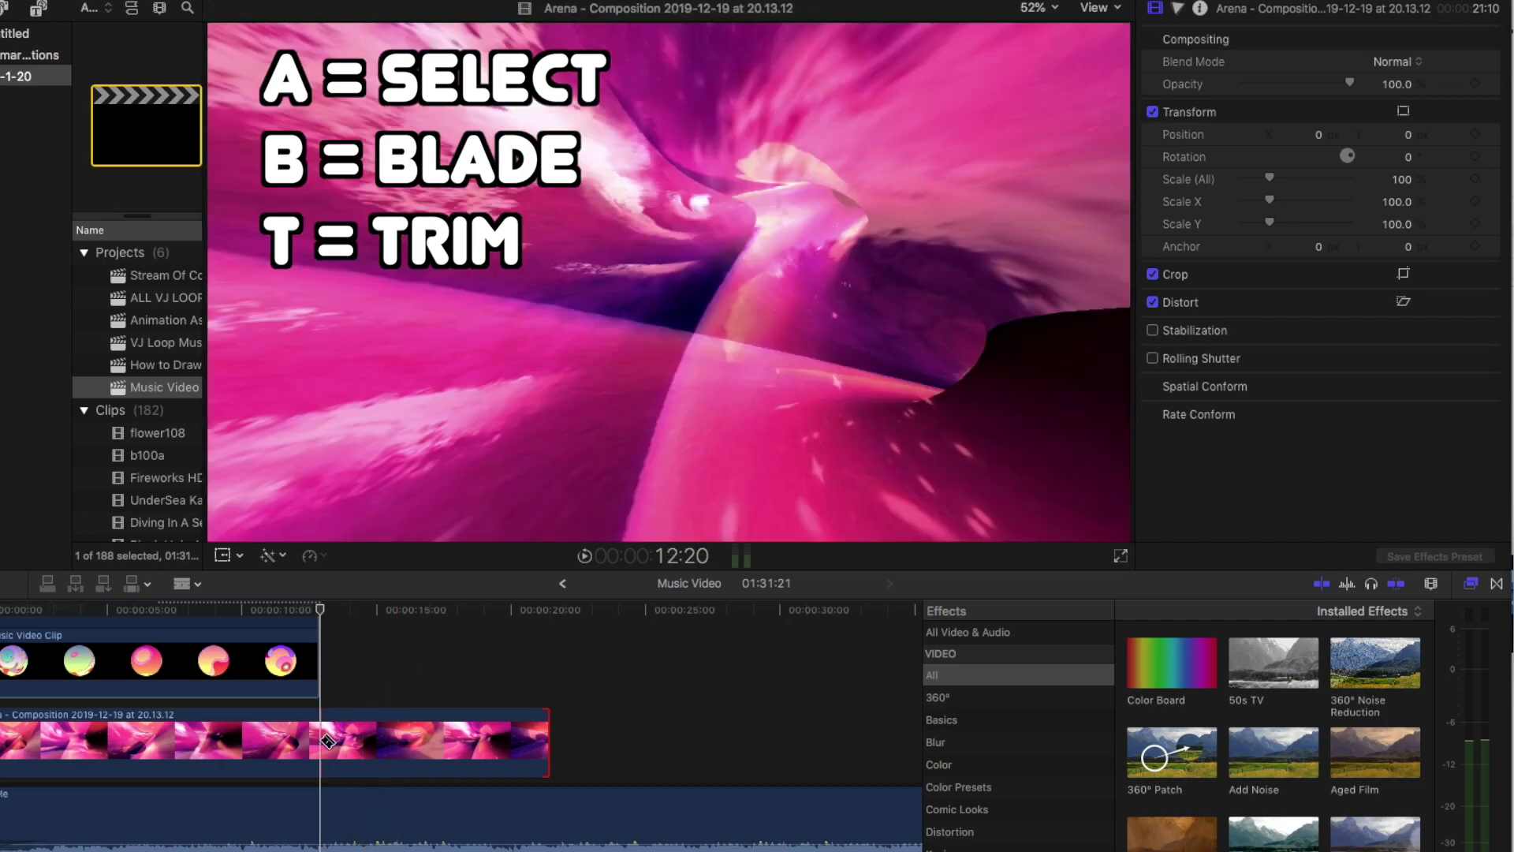
{"action": "left_click", "coordinate": [323, 741]}
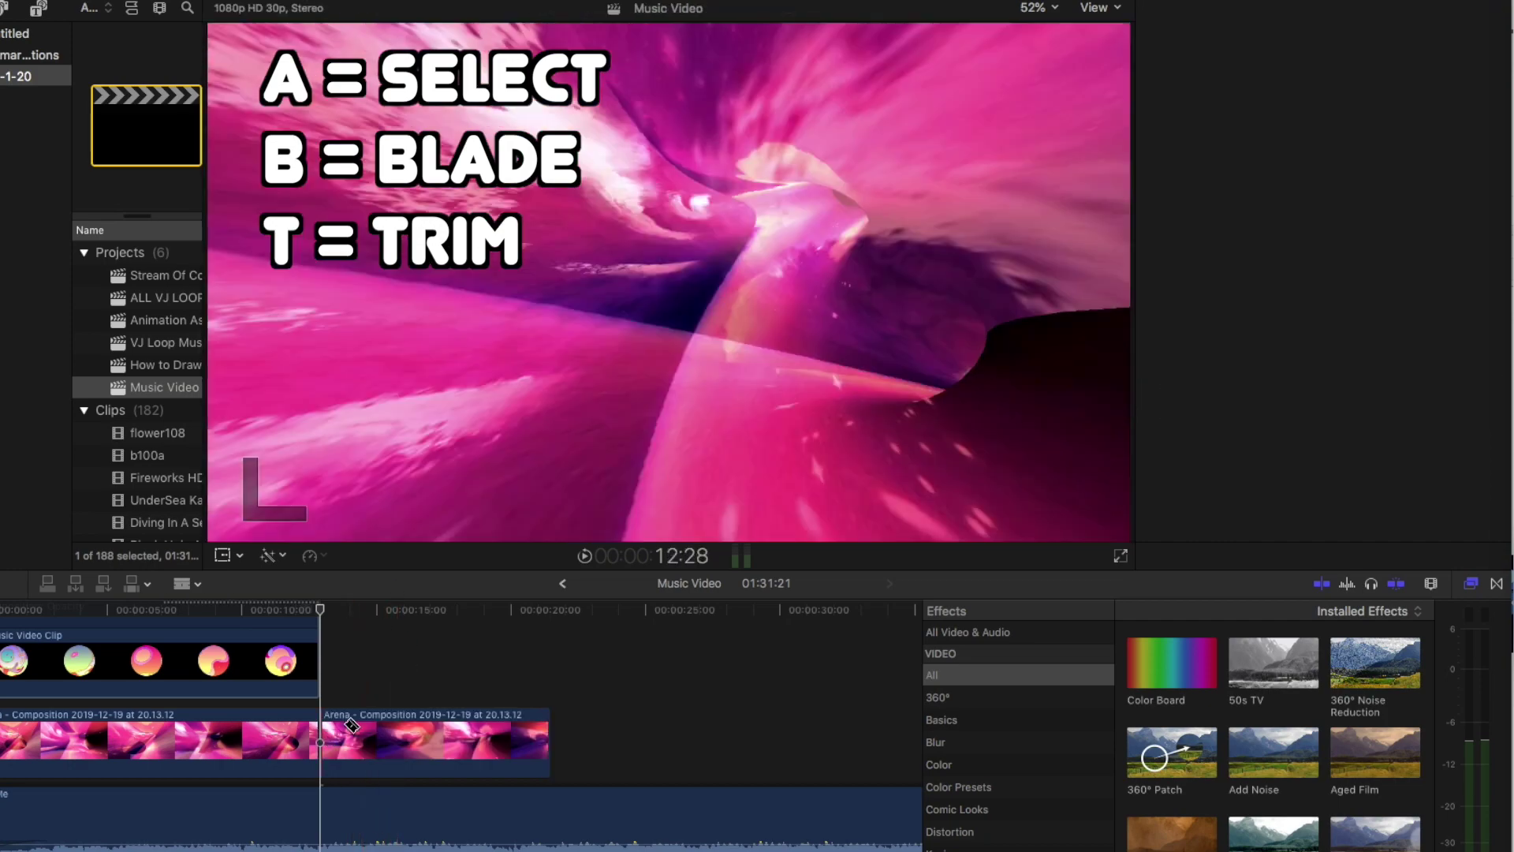
Return to the Select tool and select the leftover Arena background segment after the cut.
{"action": "key", "text": "a"}
{"action": "left_click_drag", "start_coordinate": [401, 687], "coordinate": [464, 682]}
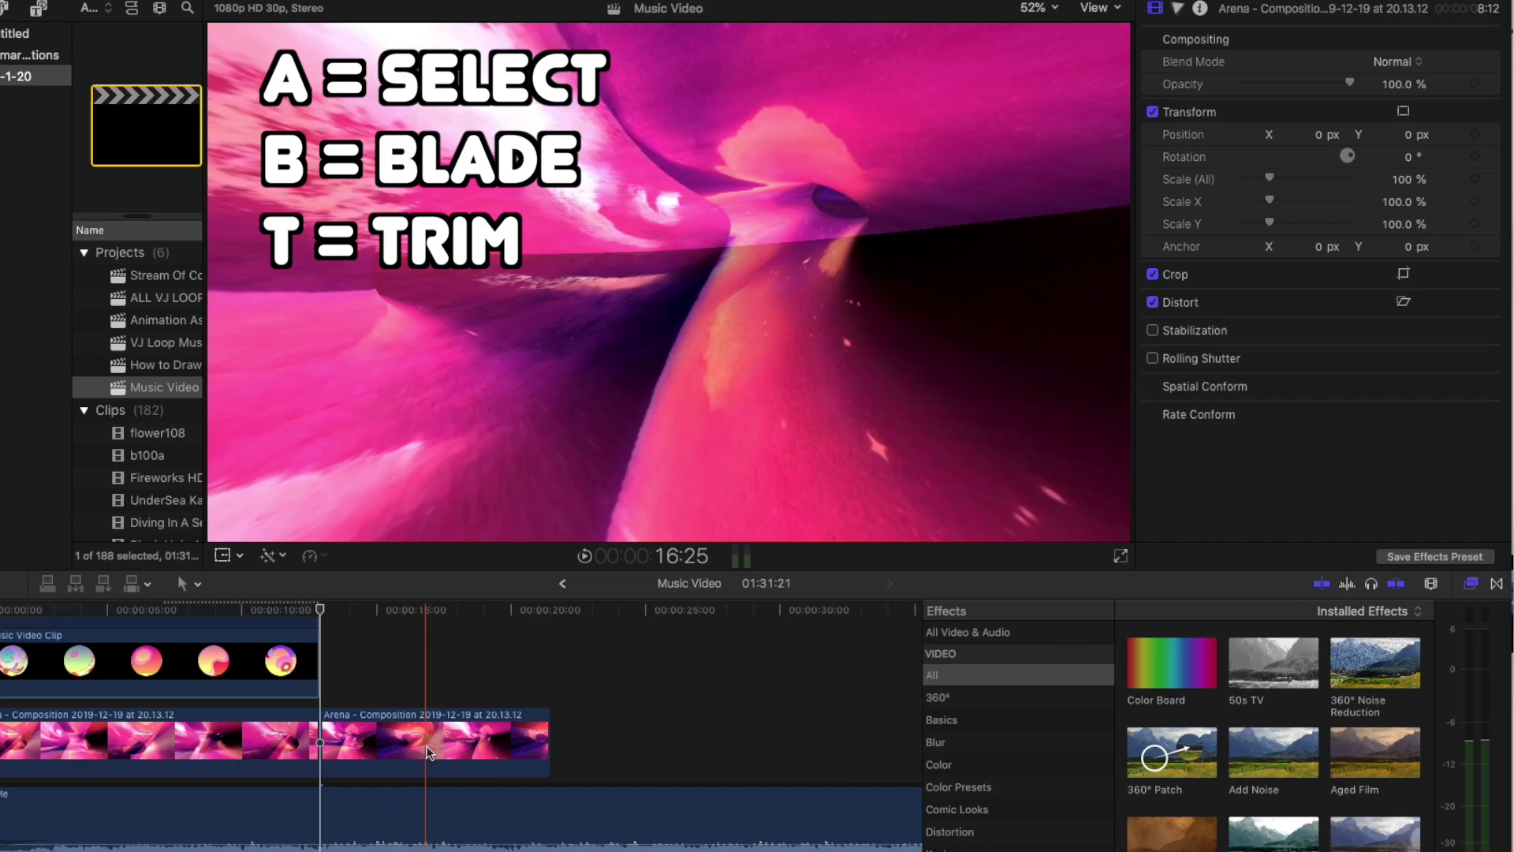
{"action": "left_click_drag", "start_coordinate": [425, 745], "coordinate": [459, 740]}
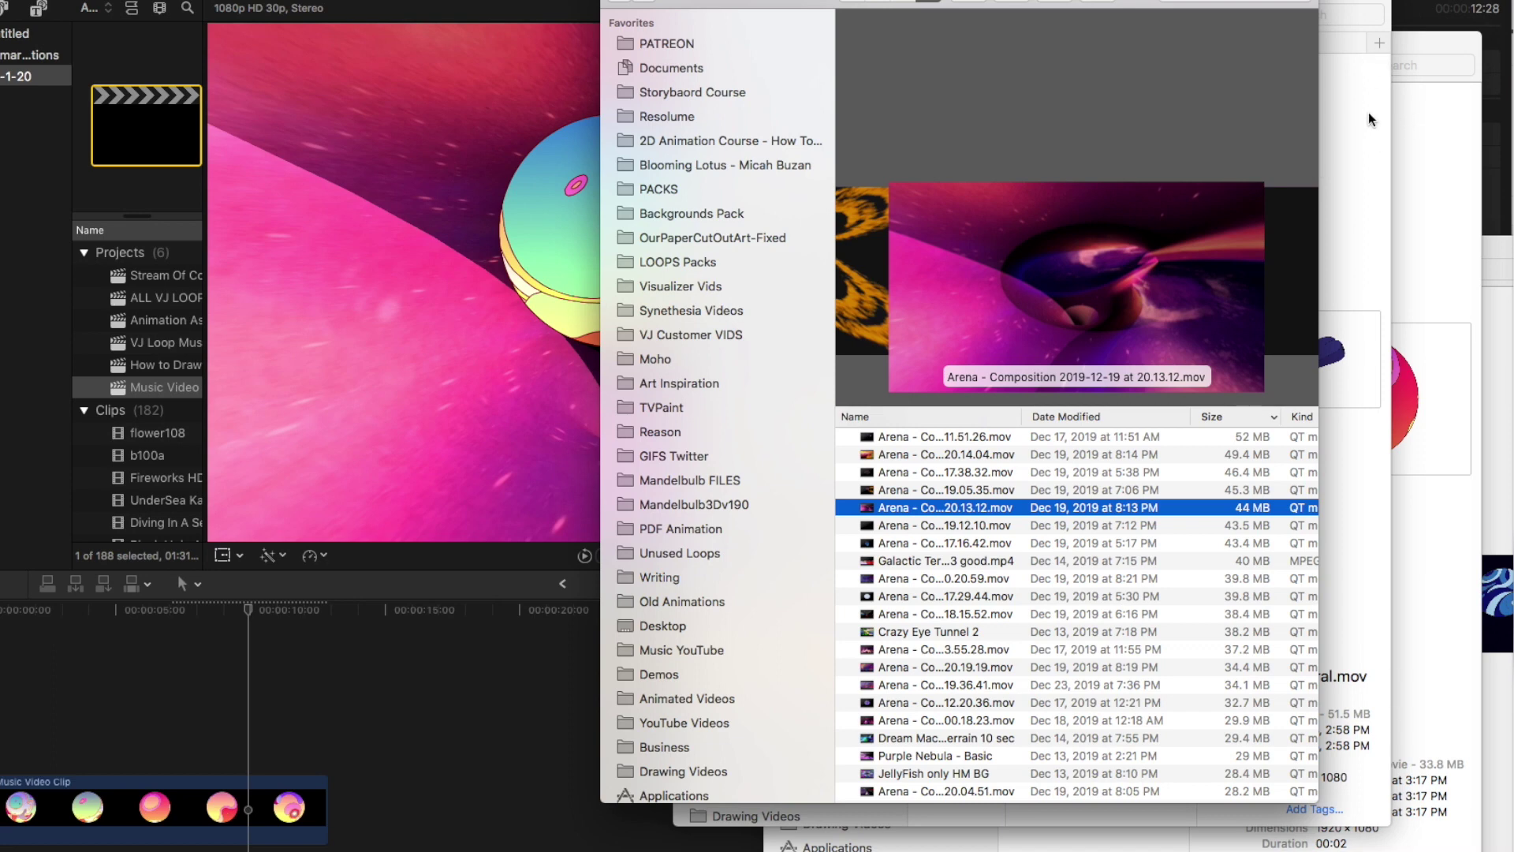
Find the Crazy Heart Zoom clip in the Morphology ZOOMS PreMult Alpha folder and place it above the Music Video Clip at the timeline start.
{"action": "left_click", "coordinate": [1358, 11]}
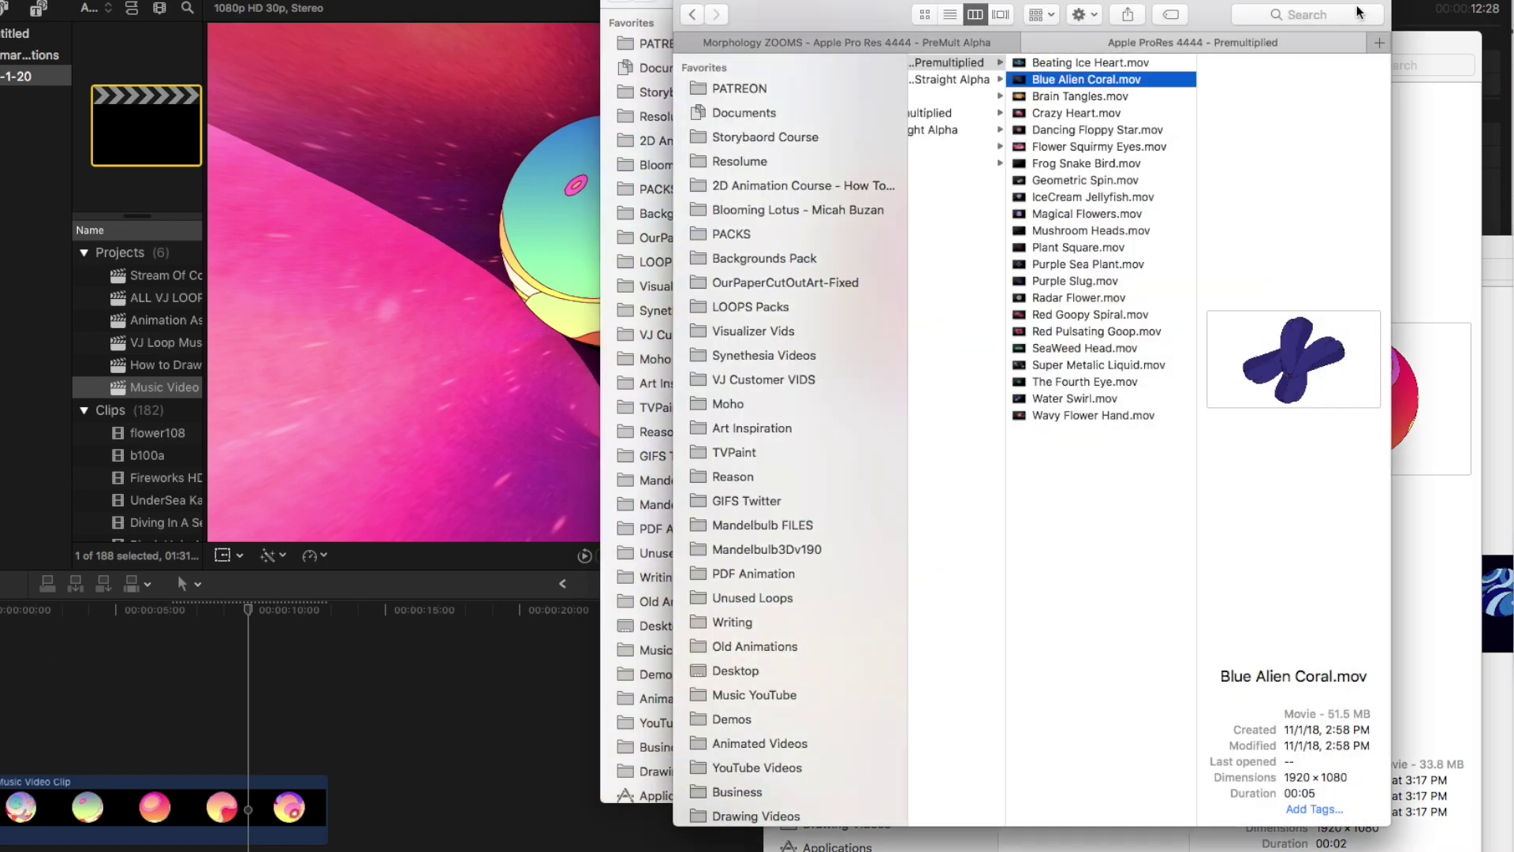
{"action": "left_click", "coordinate": [1417, 37]}
{"action": "left_click_drag", "start_coordinate": [1373, 43], "coordinate": [1374, 287]}
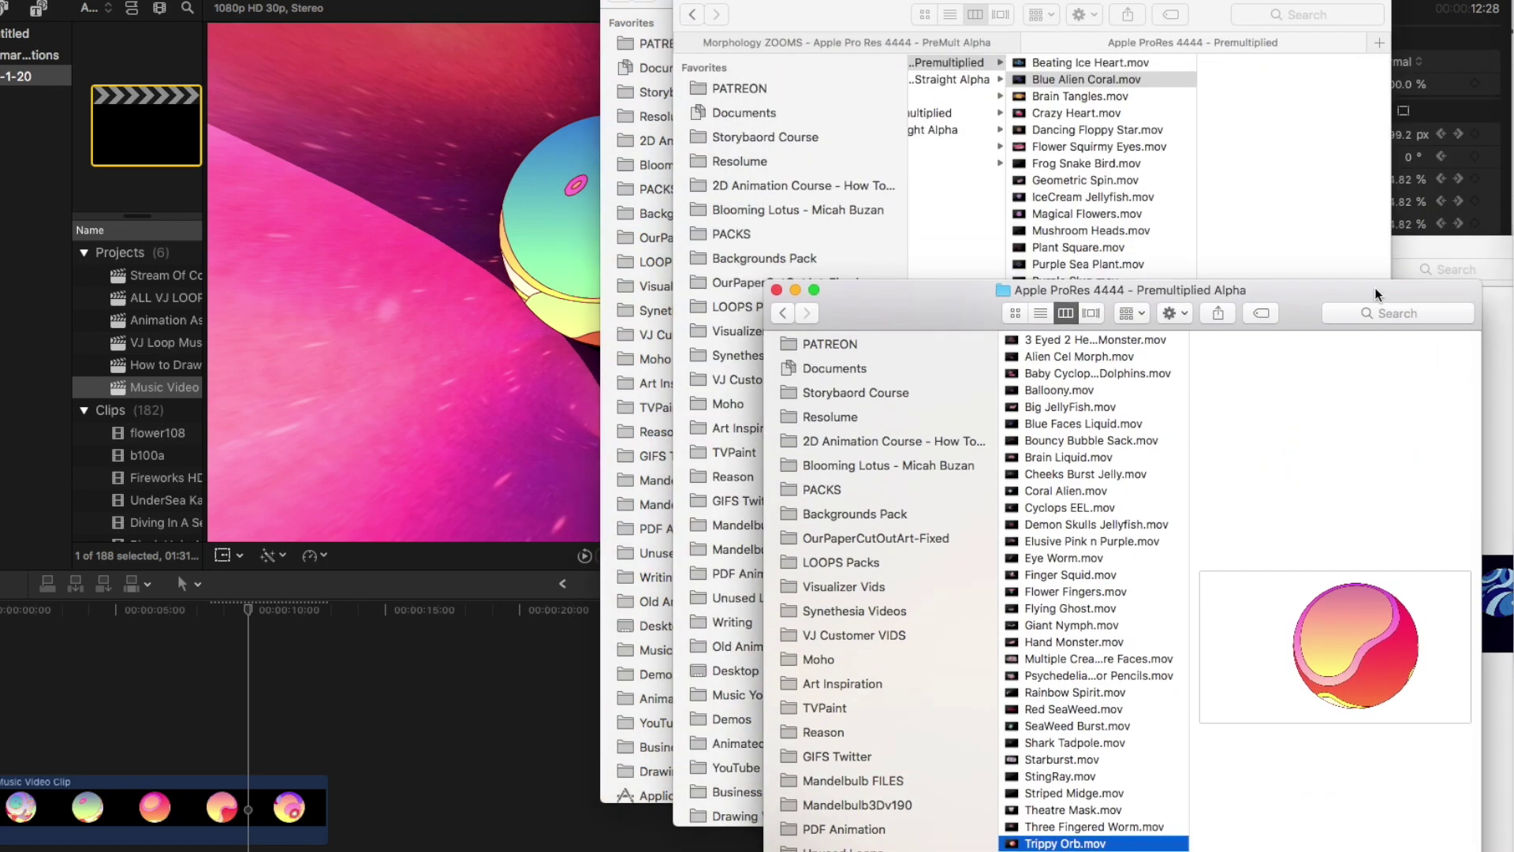
{"action": "left_click", "coordinate": [1436, 253]}
{"action": "key", "text": "super+grave"}
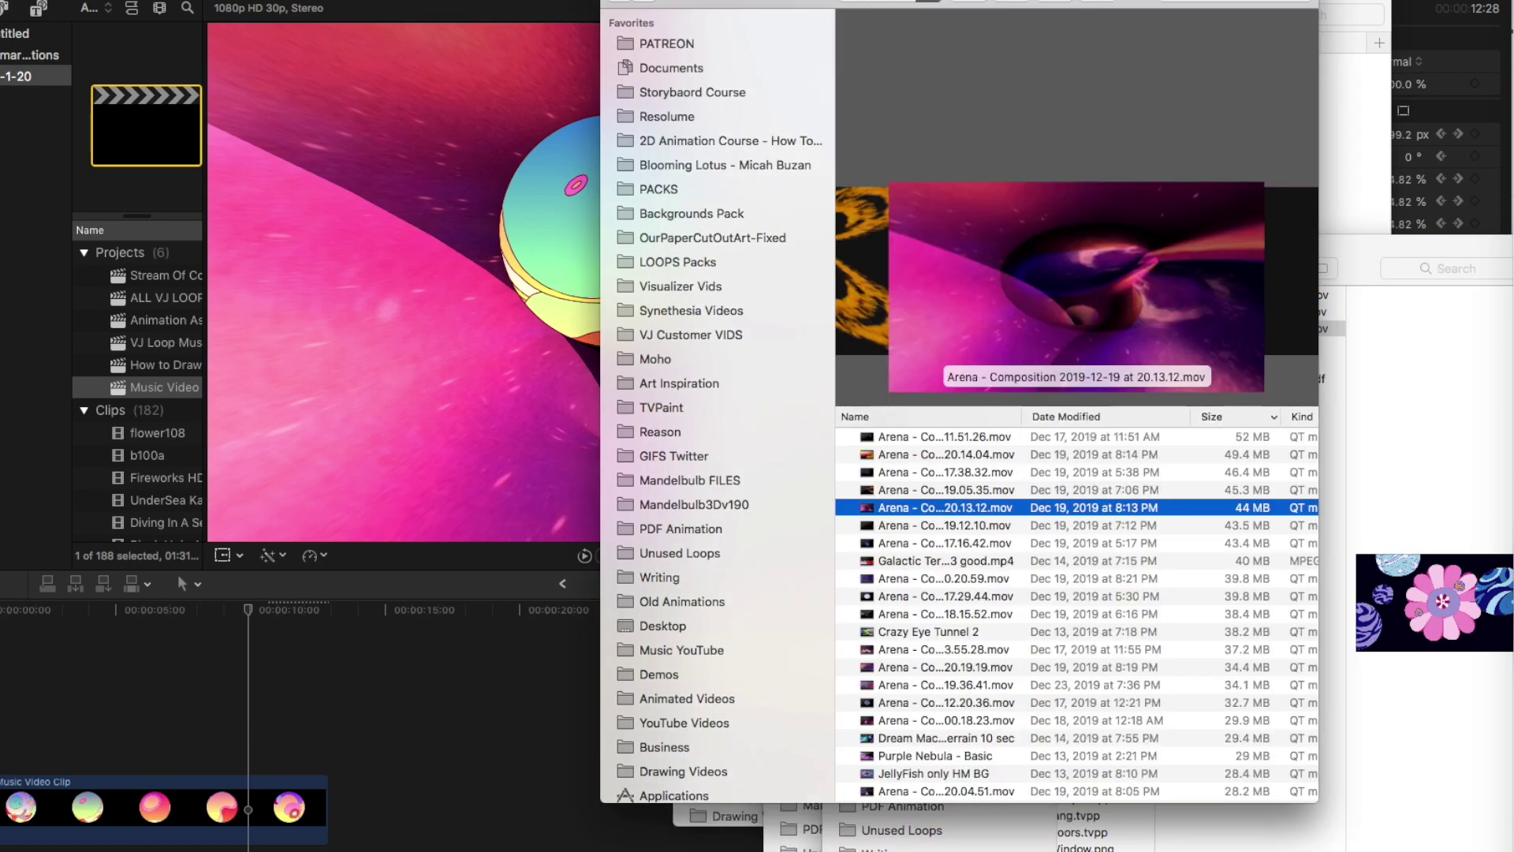
{"action": "key", "text": "super+grave"}
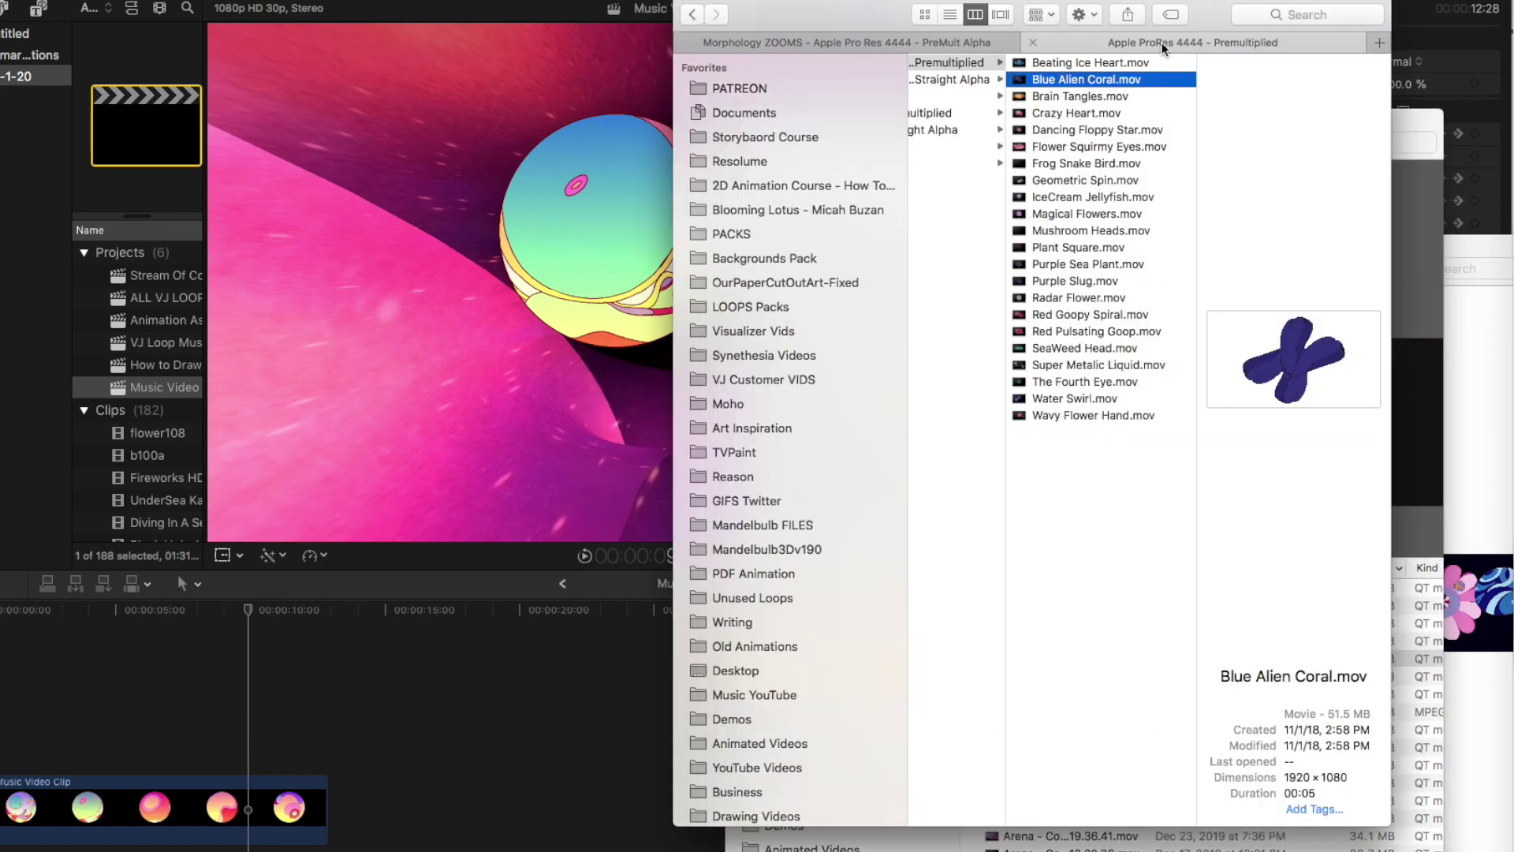
{"action": "left_click", "coordinate": [965, 36]}
{"action": "left_click_drag", "start_coordinate": [1093, 281], "coordinate": [189, 659]}
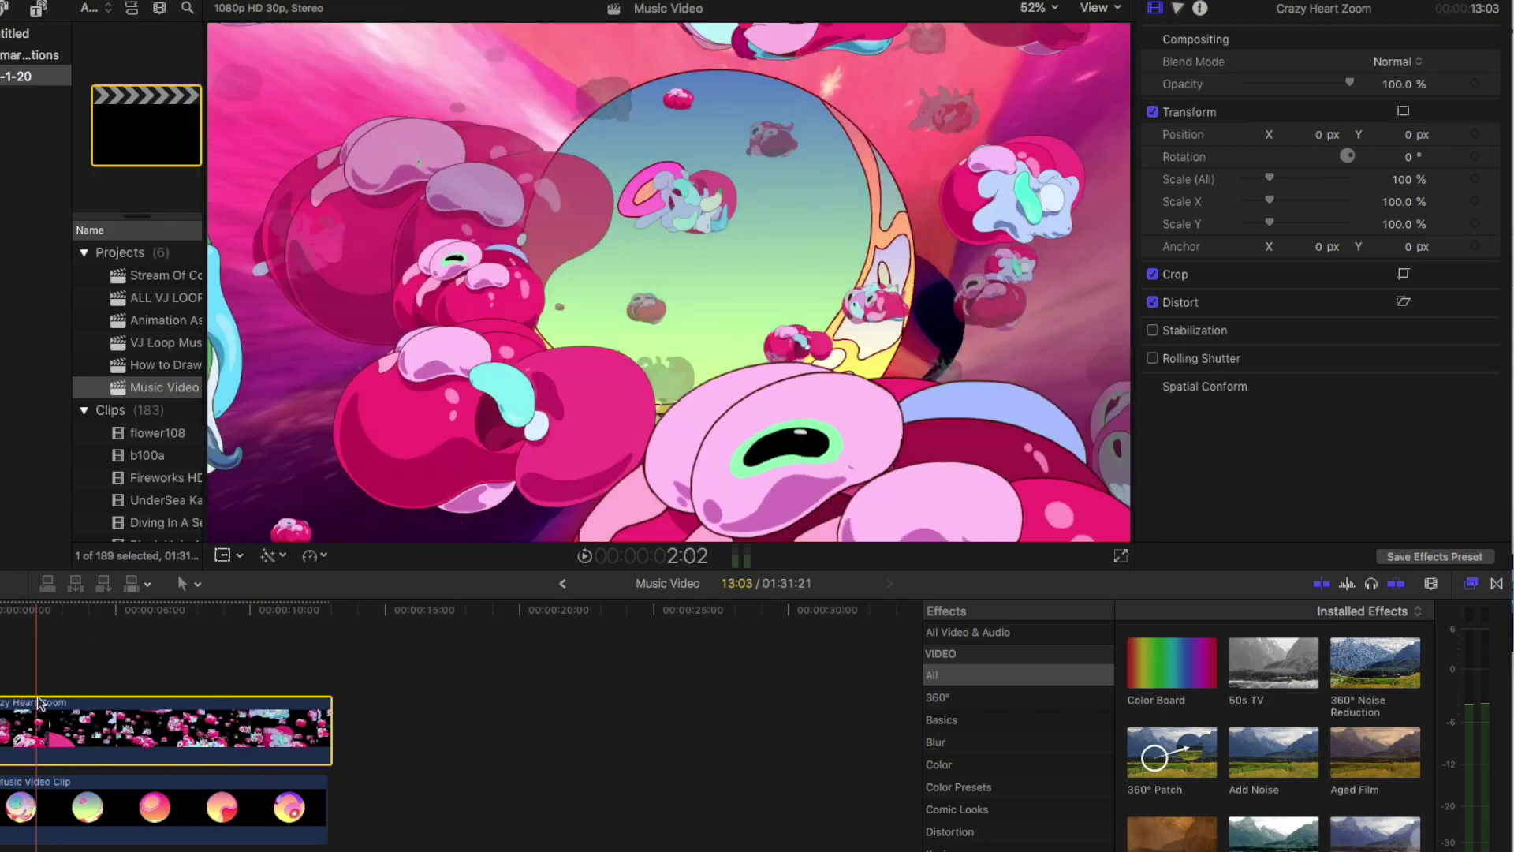
Play the layered composition from the start of the timeline to review the added Crazy Heart Zoom layer.
{"action": "left_click_drag", "start_coordinate": [36, 703], "coordinate": [0, 699]}
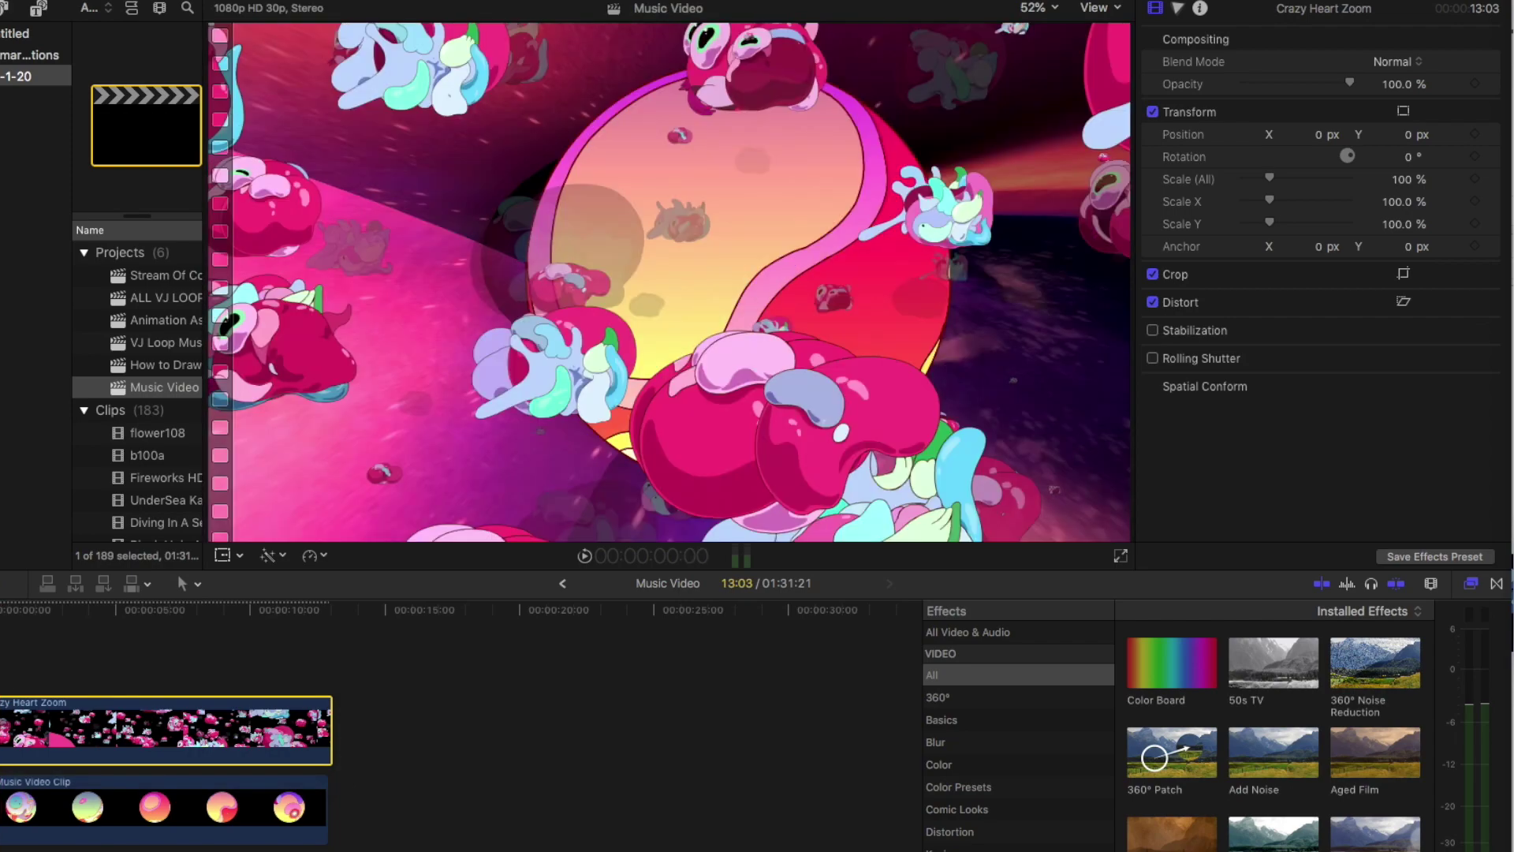
{"action": "key", "text": "space"}
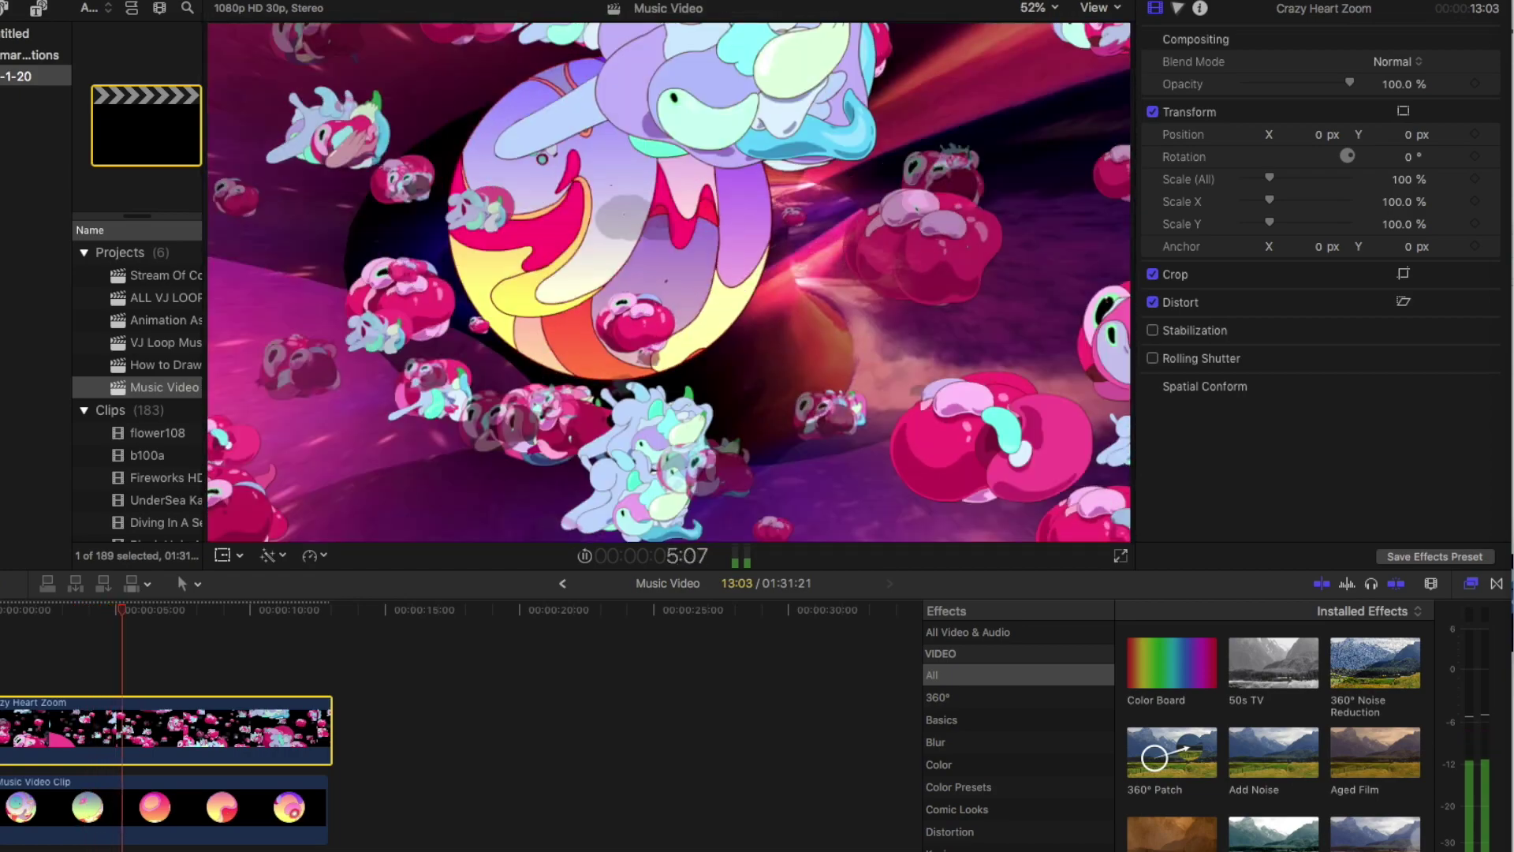
{"action": "key", "text": "space"}
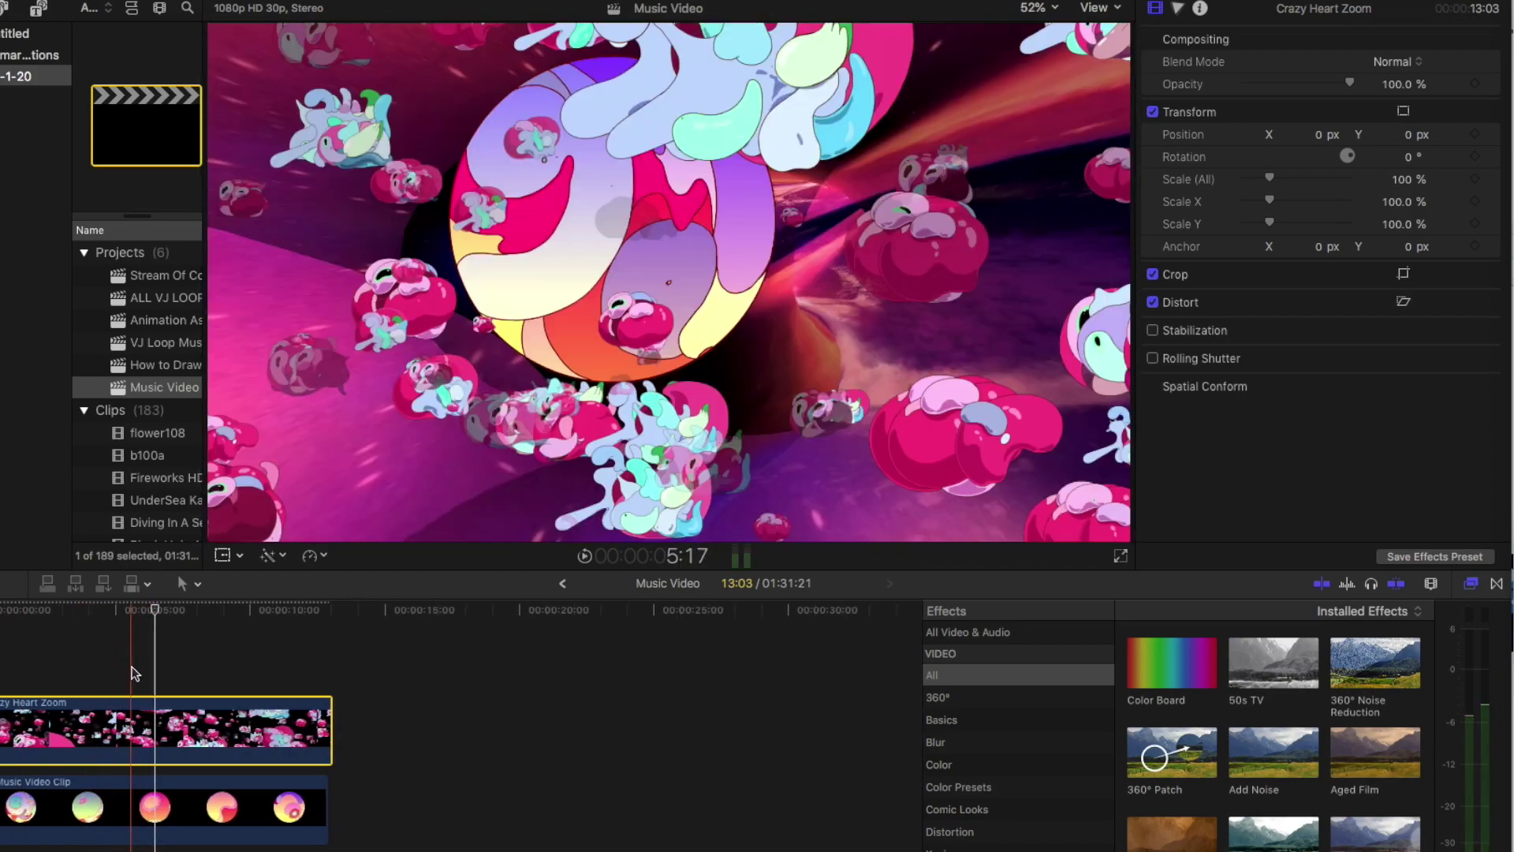
Search the video effects for "color" and apply the Color Wheels effect to the Crazy Heart Zoom clip.
{"action": "scroll", "coordinate": [179, 670], "scroll_direction": "down", "scroll_amount": 1}
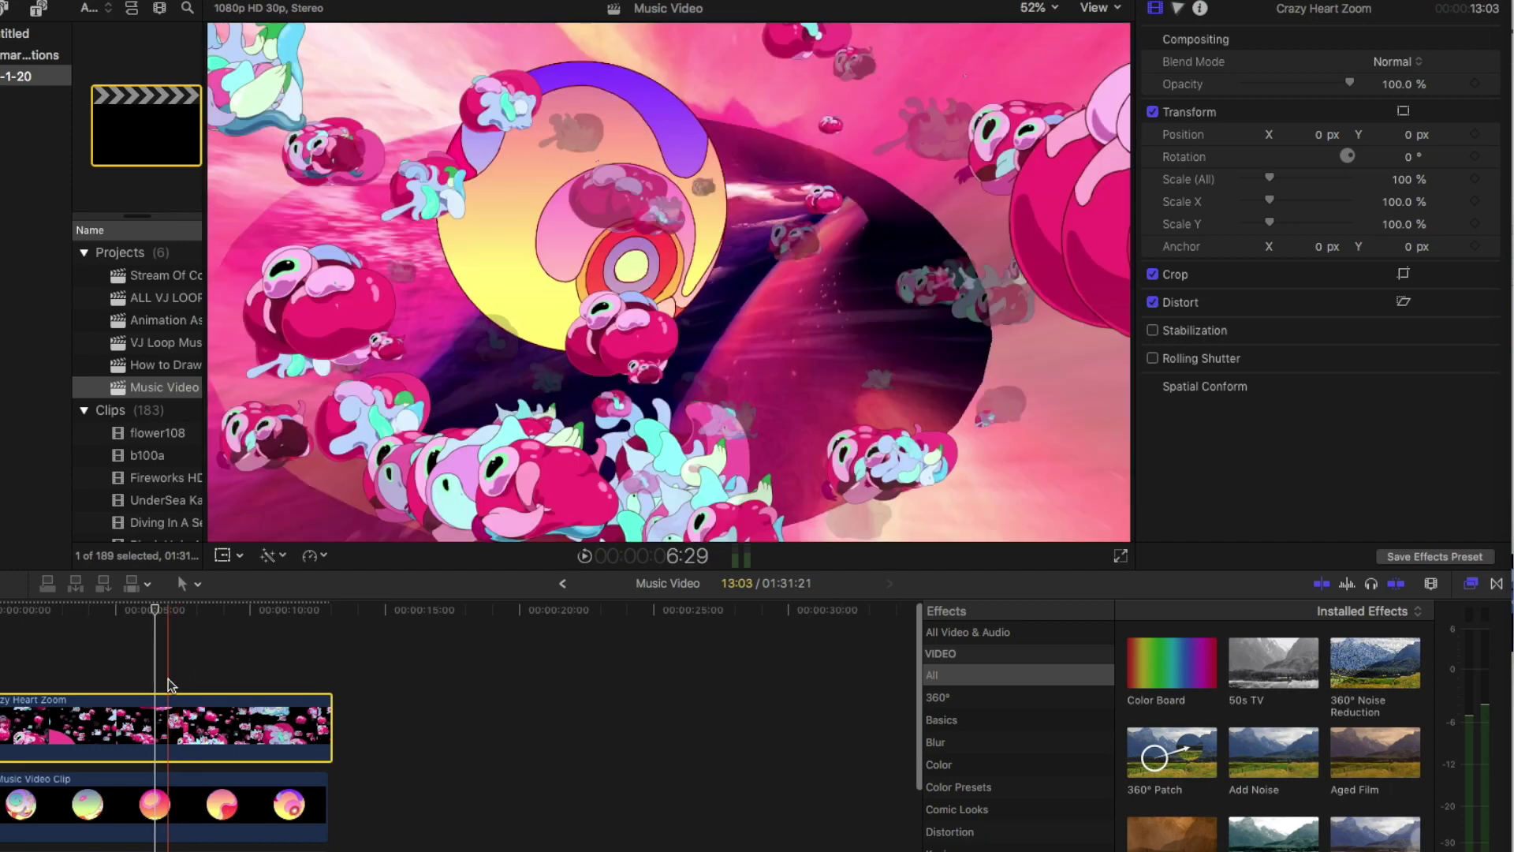
{"action": "scroll", "coordinate": [168, 685], "scroll_direction": "down", "scroll_amount": 2}
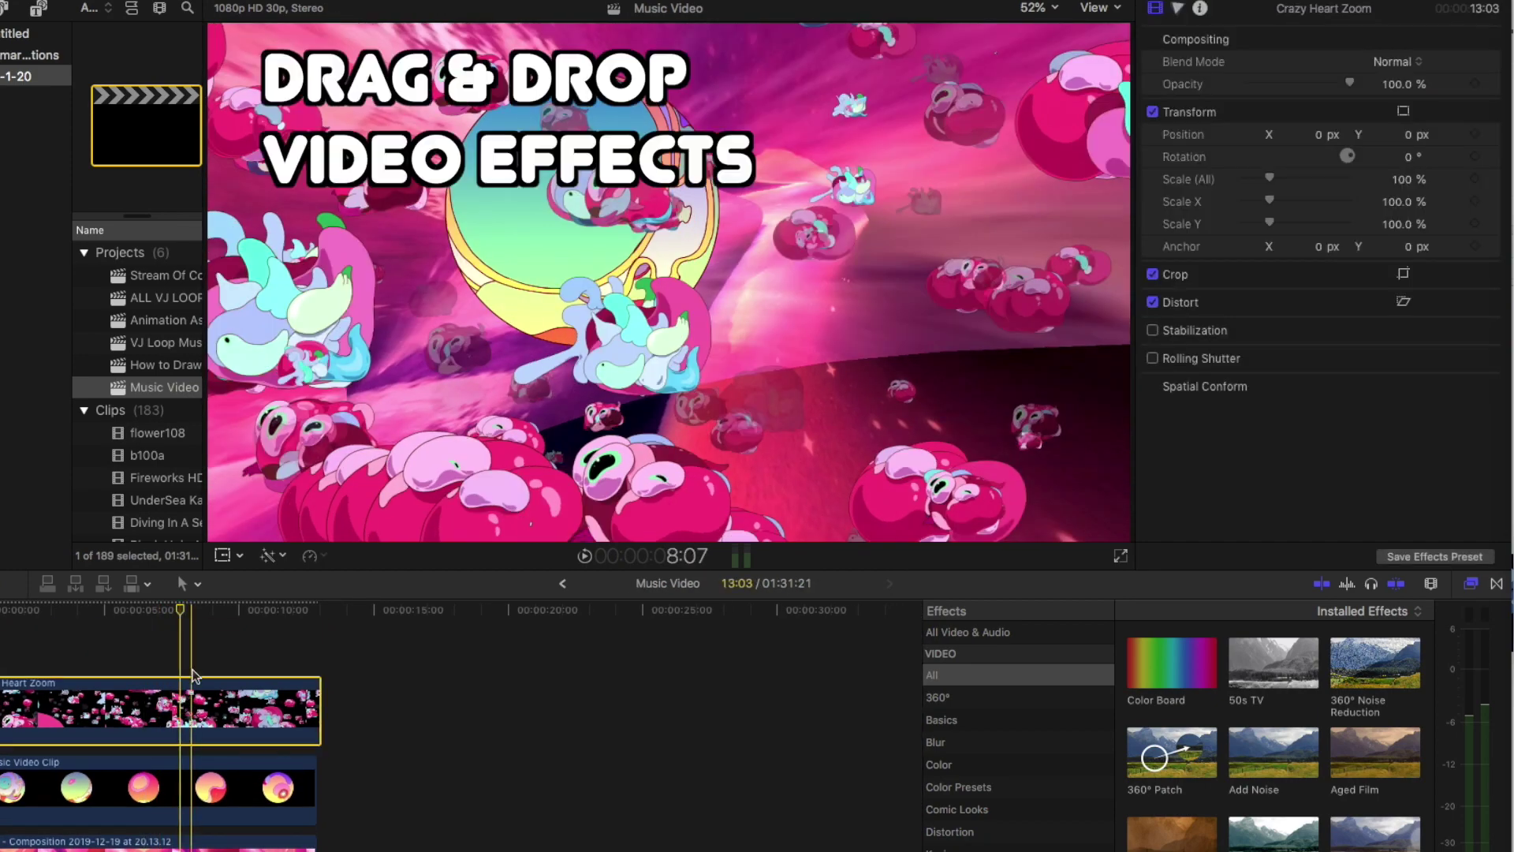
{"action": "scroll", "coordinate": [191, 679], "scroll_direction": "down", "scroll_amount": 3}
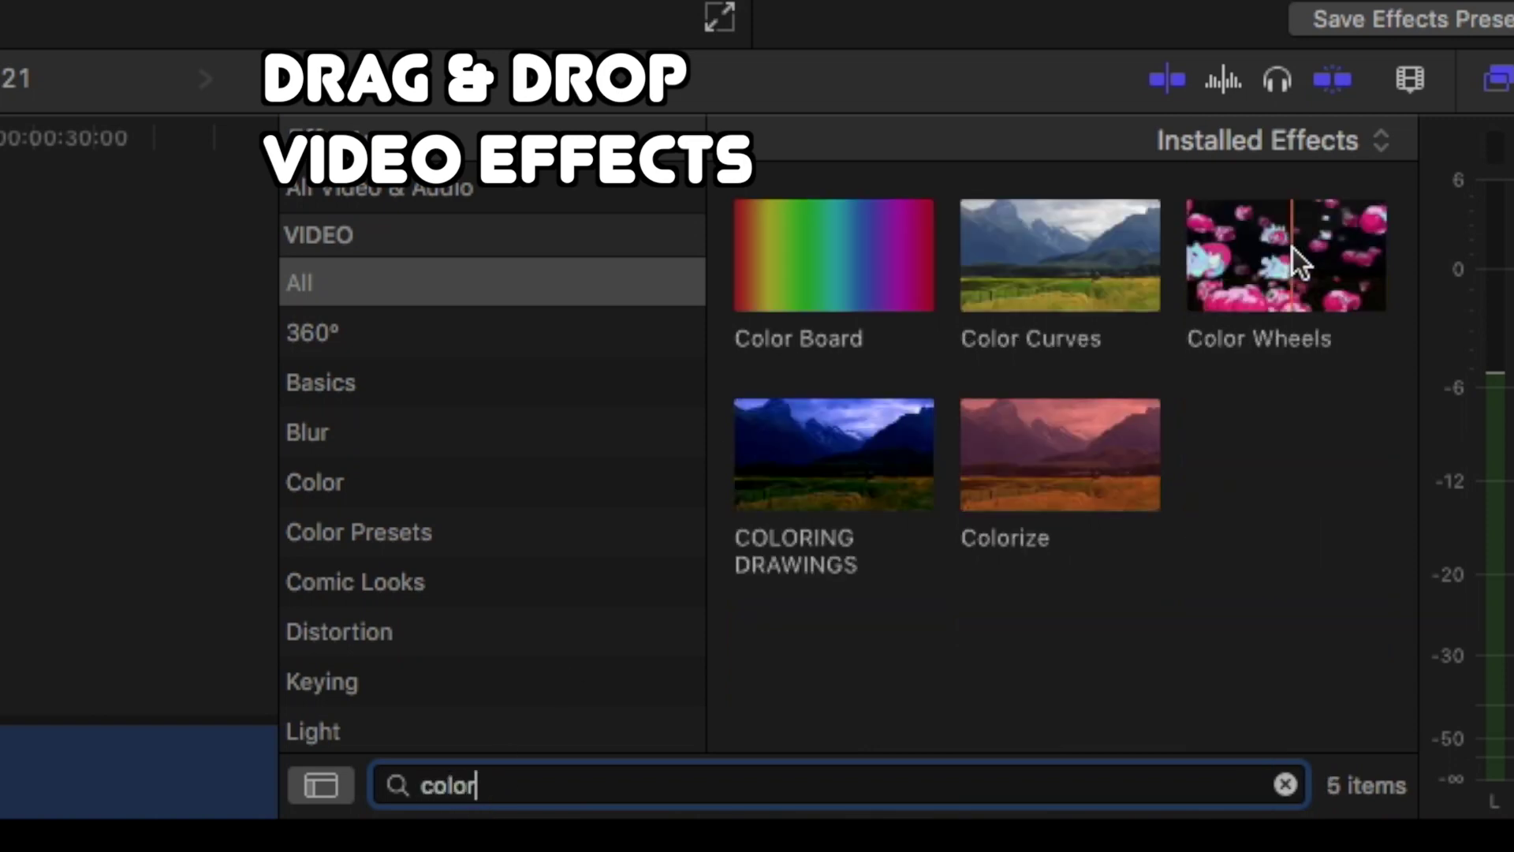
{"action": "left_click", "coordinate": [1299, 268]}
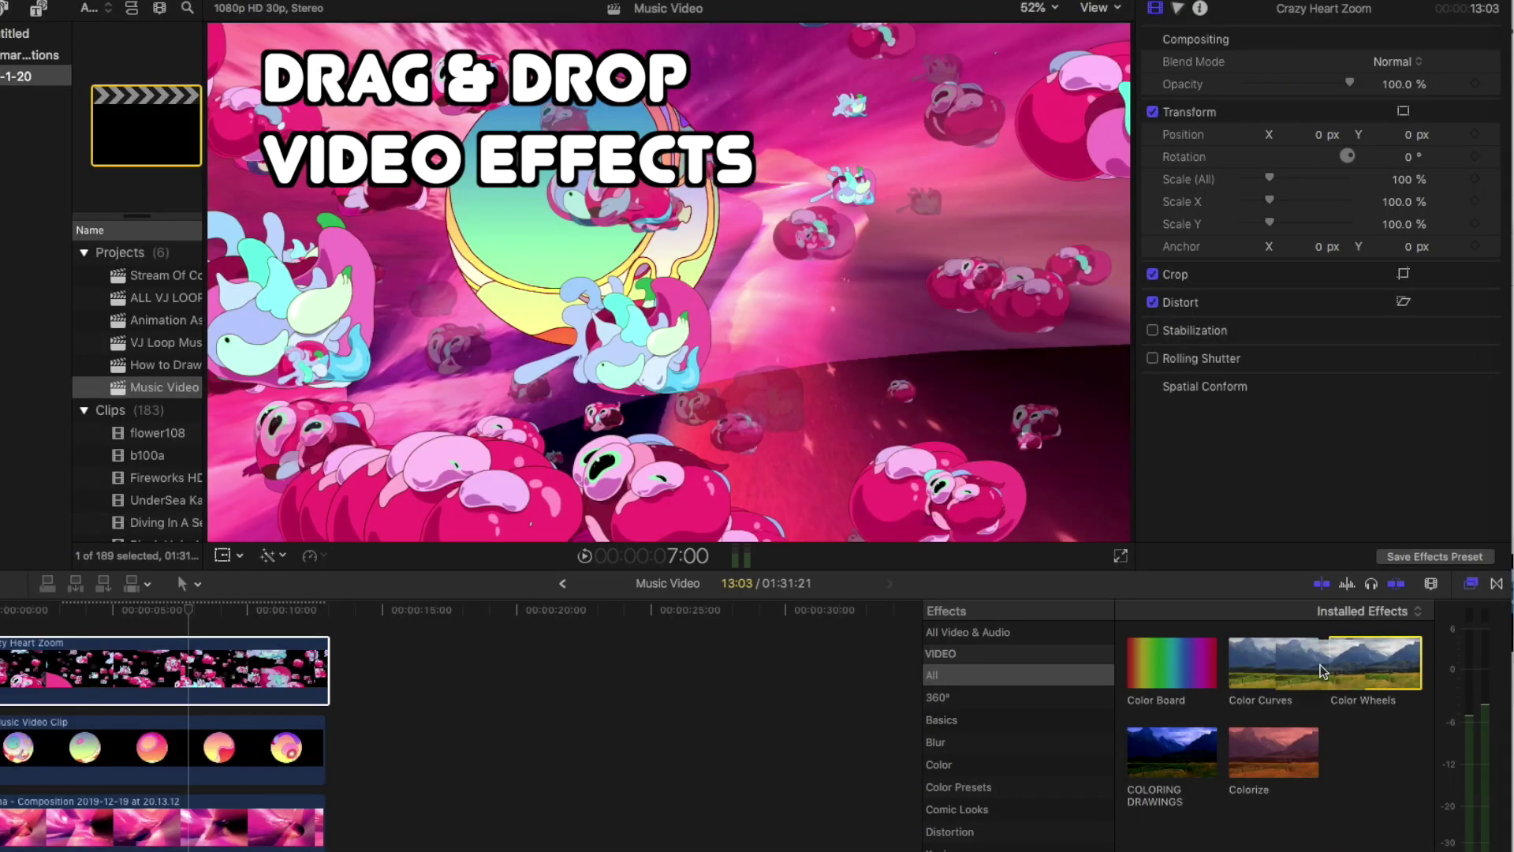
{"action": "left_click_drag", "start_coordinate": [1294, 254], "coordinate": [220, 669]}
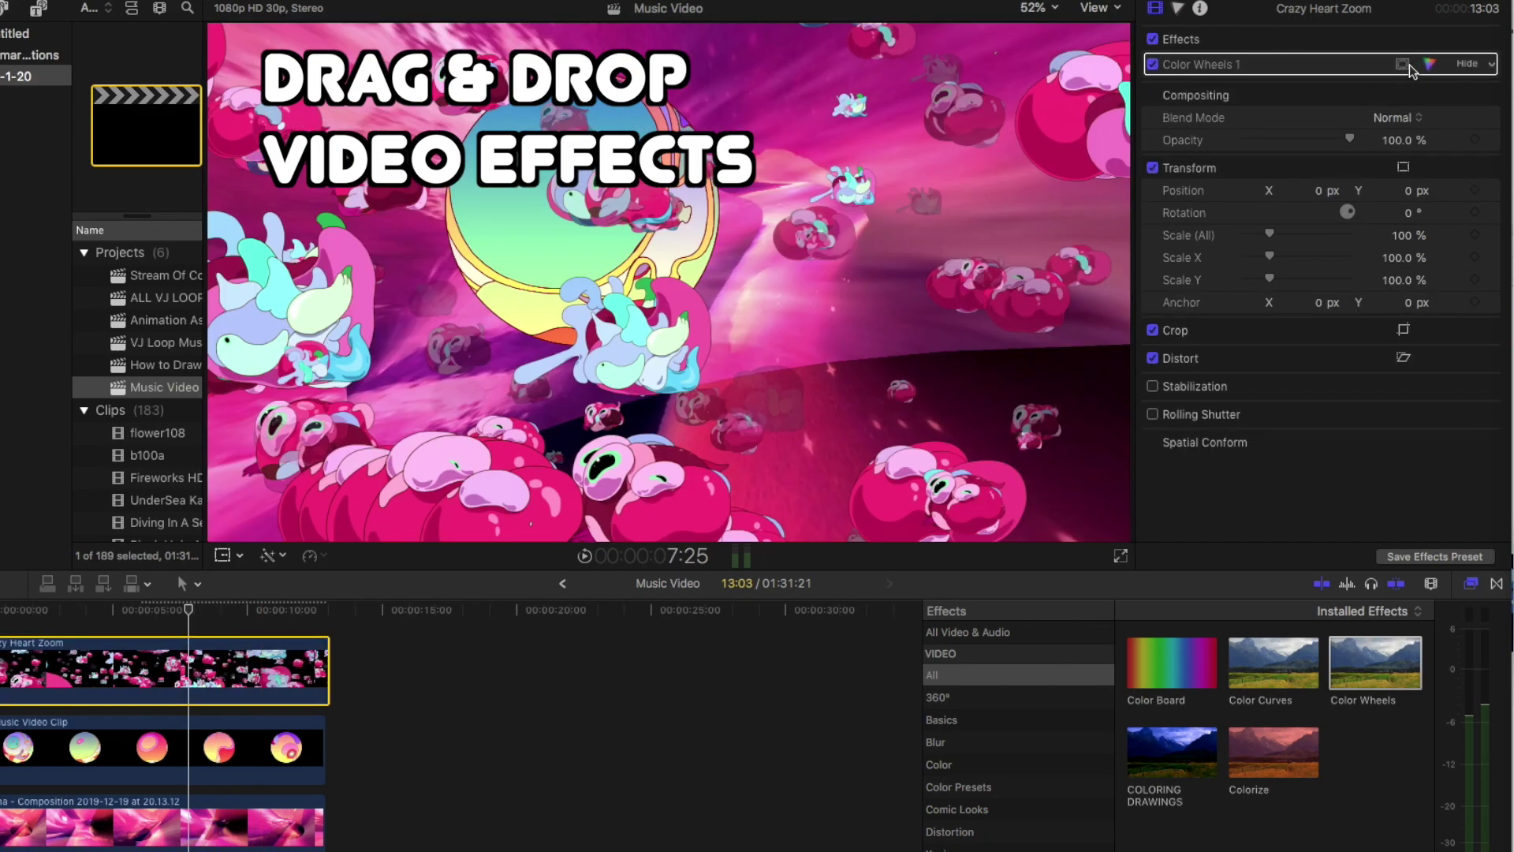
Open the Color Wheels controls of the Crazy Heart Zoom clip and set its hue to 120.3°.
{"action": "left_click", "coordinate": [1430, 65]}
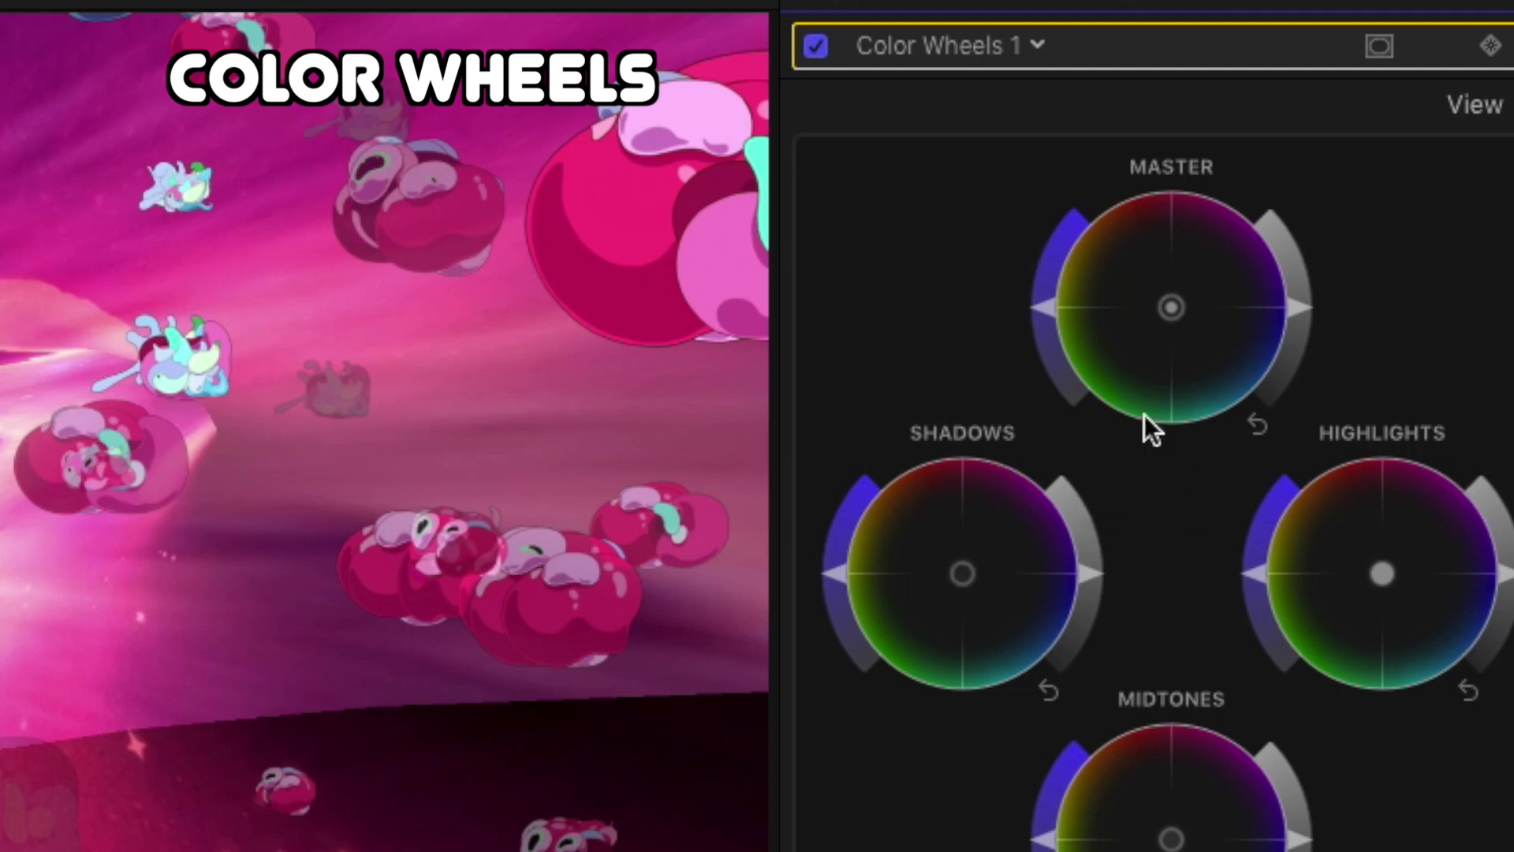
{"action": "scroll", "coordinate": [1212, 683], "scroll_direction": "down", "scroll_amount": 5}
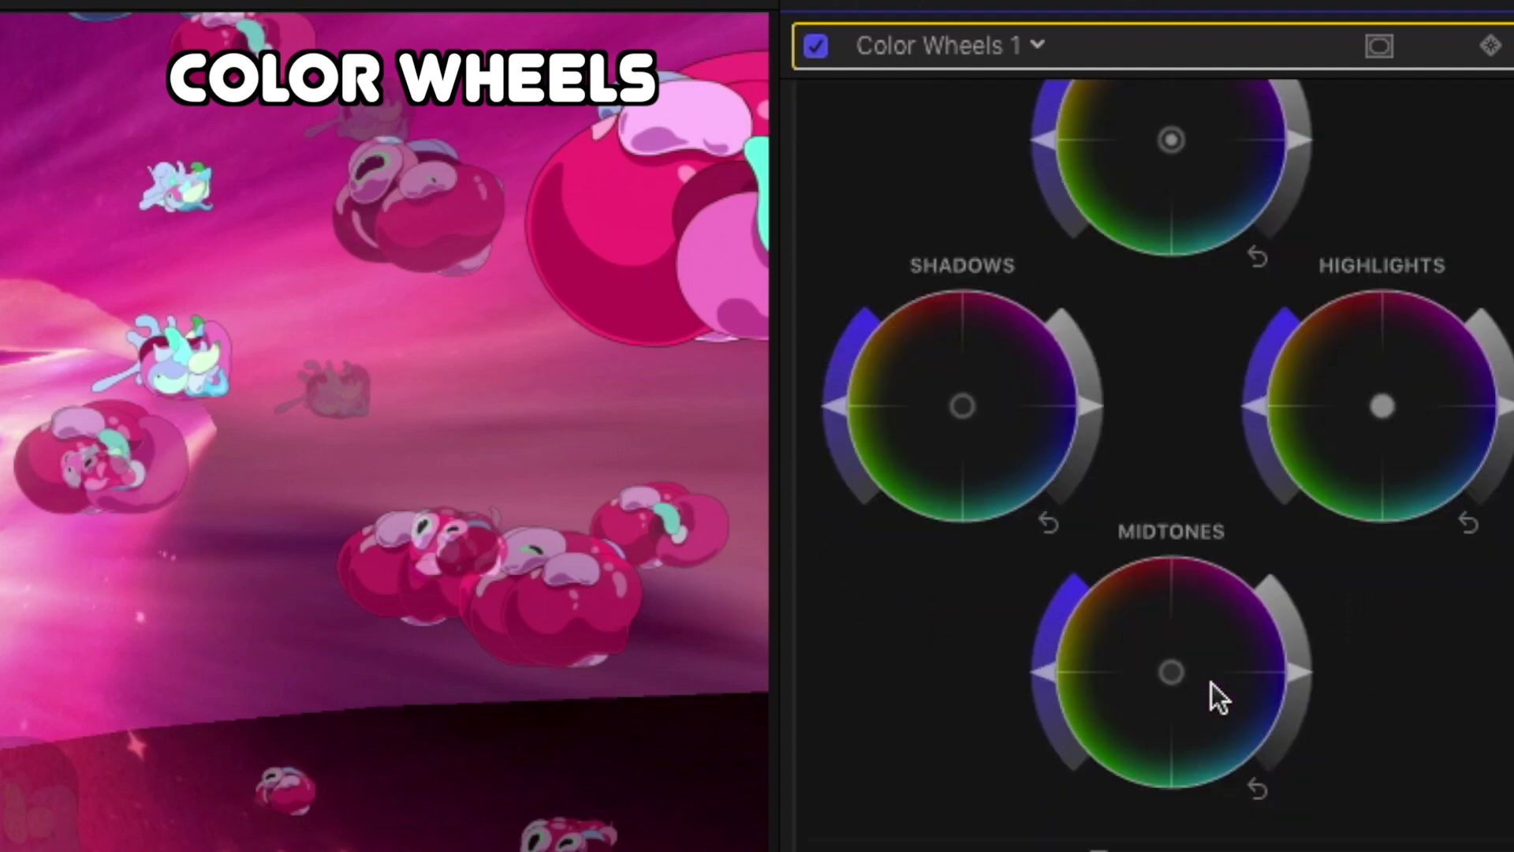
{"action": "scroll", "coordinate": [1212, 683], "scroll_direction": "down", "scroll_amount": 2}
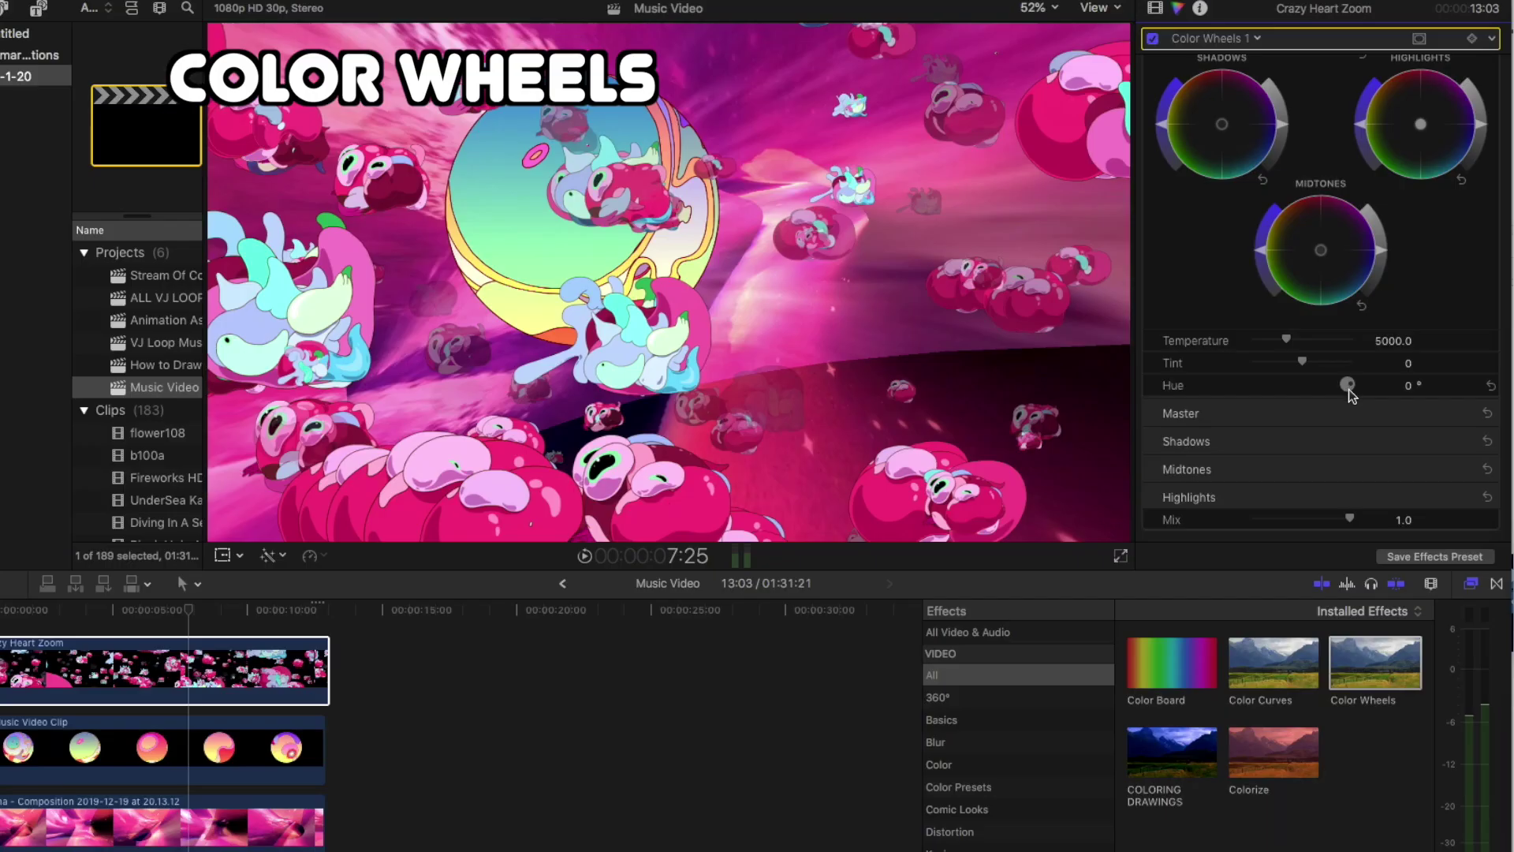
{"action": "left_click_drag", "start_coordinate": [1231, 788], "coordinate": [1197, 823]}
{"action": "left_click_drag", "start_coordinate": [1330, 401], "coordinate": [1342, 373]}
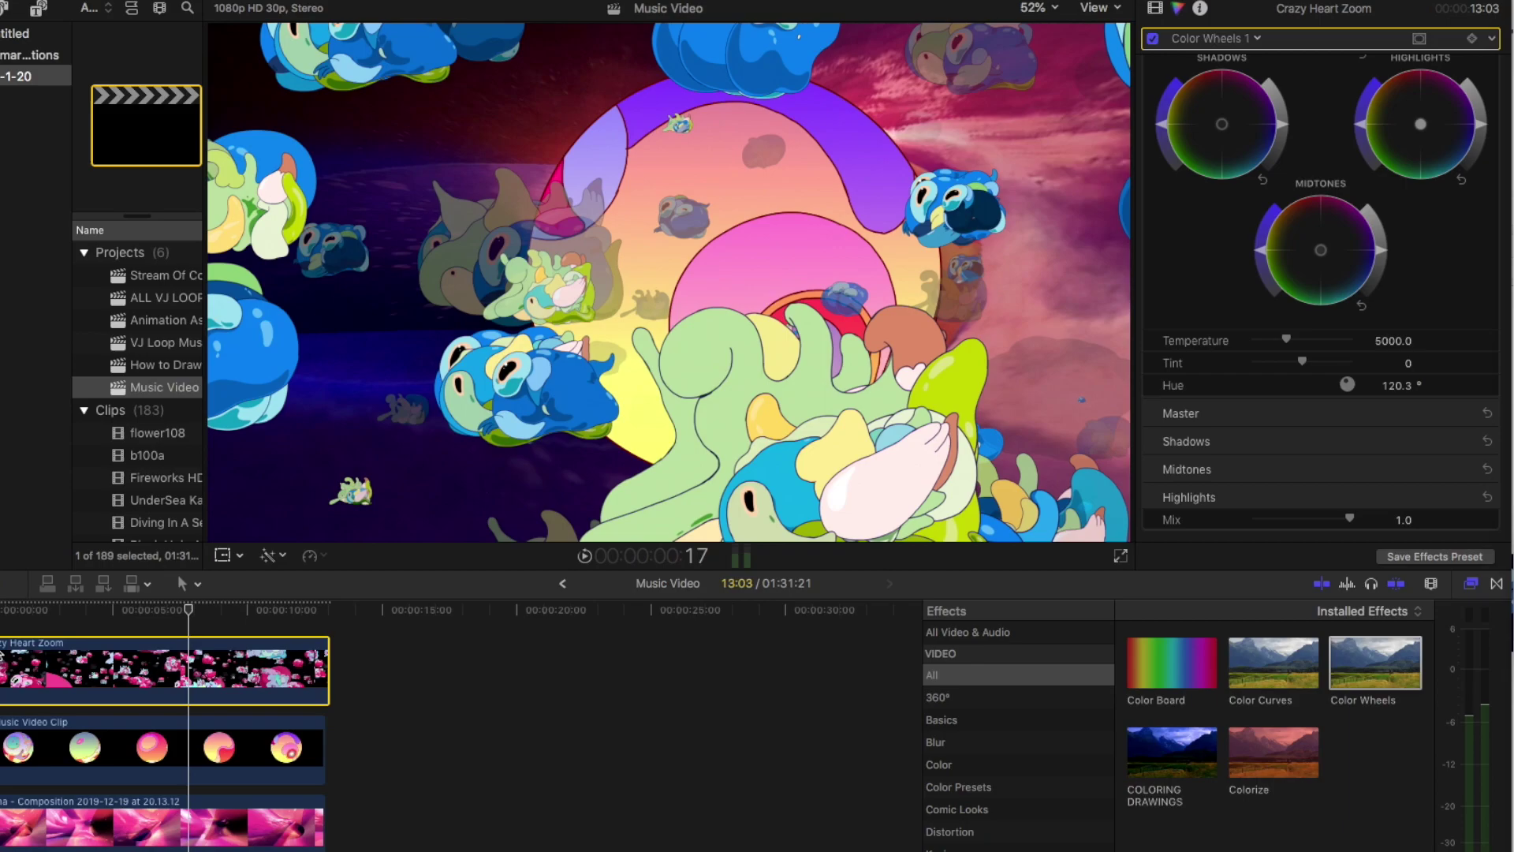
Preview the recoloured composition and set the Crazy Heart Zoom clip's Color Wheels hue to 135.1°.
{"action": "key", "text": "space"}
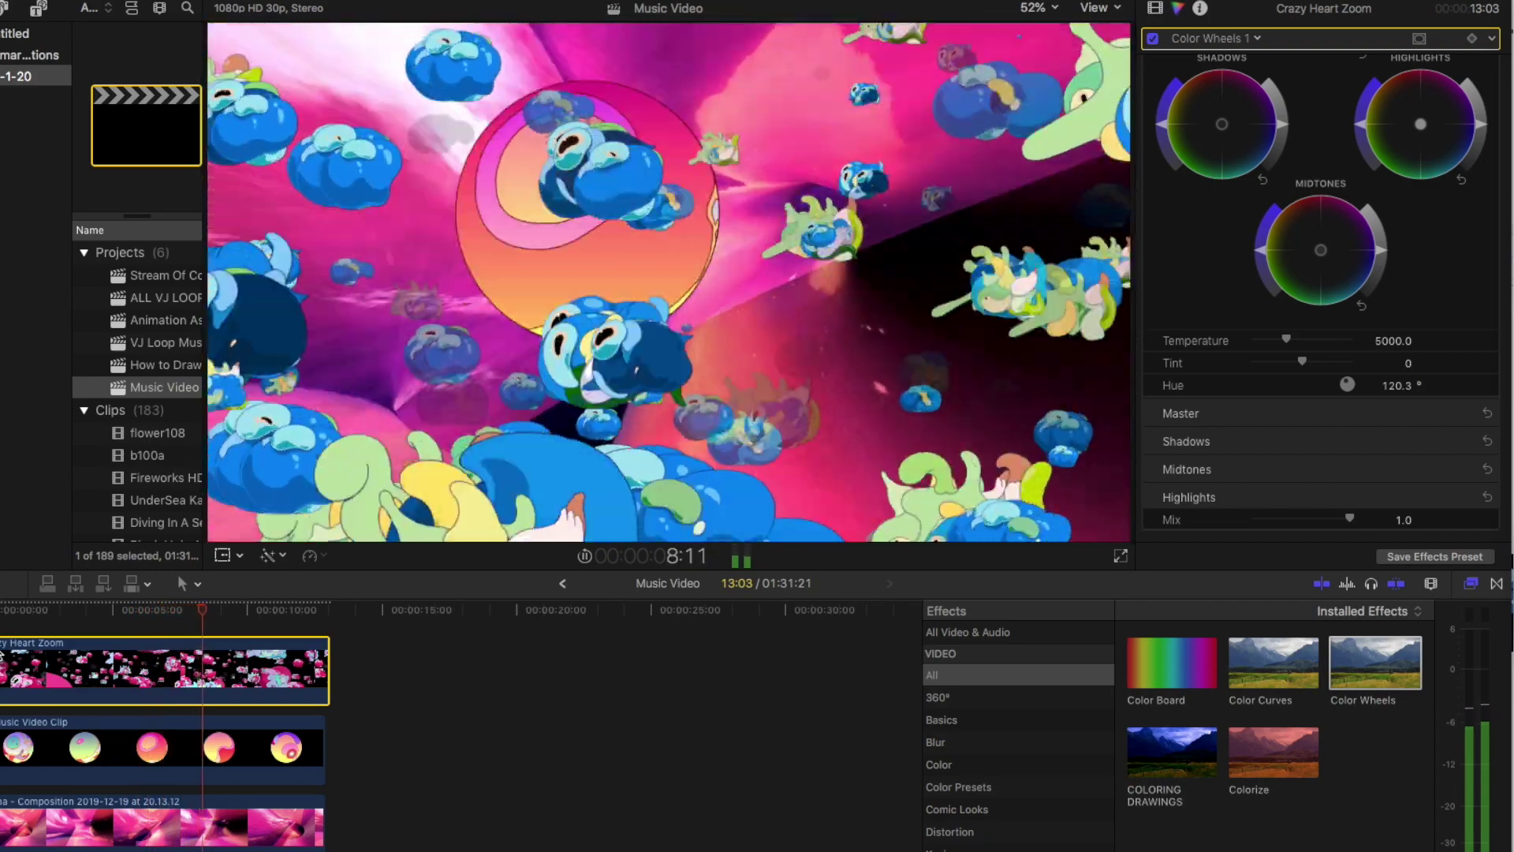
{"action": "key", "text": "space"}
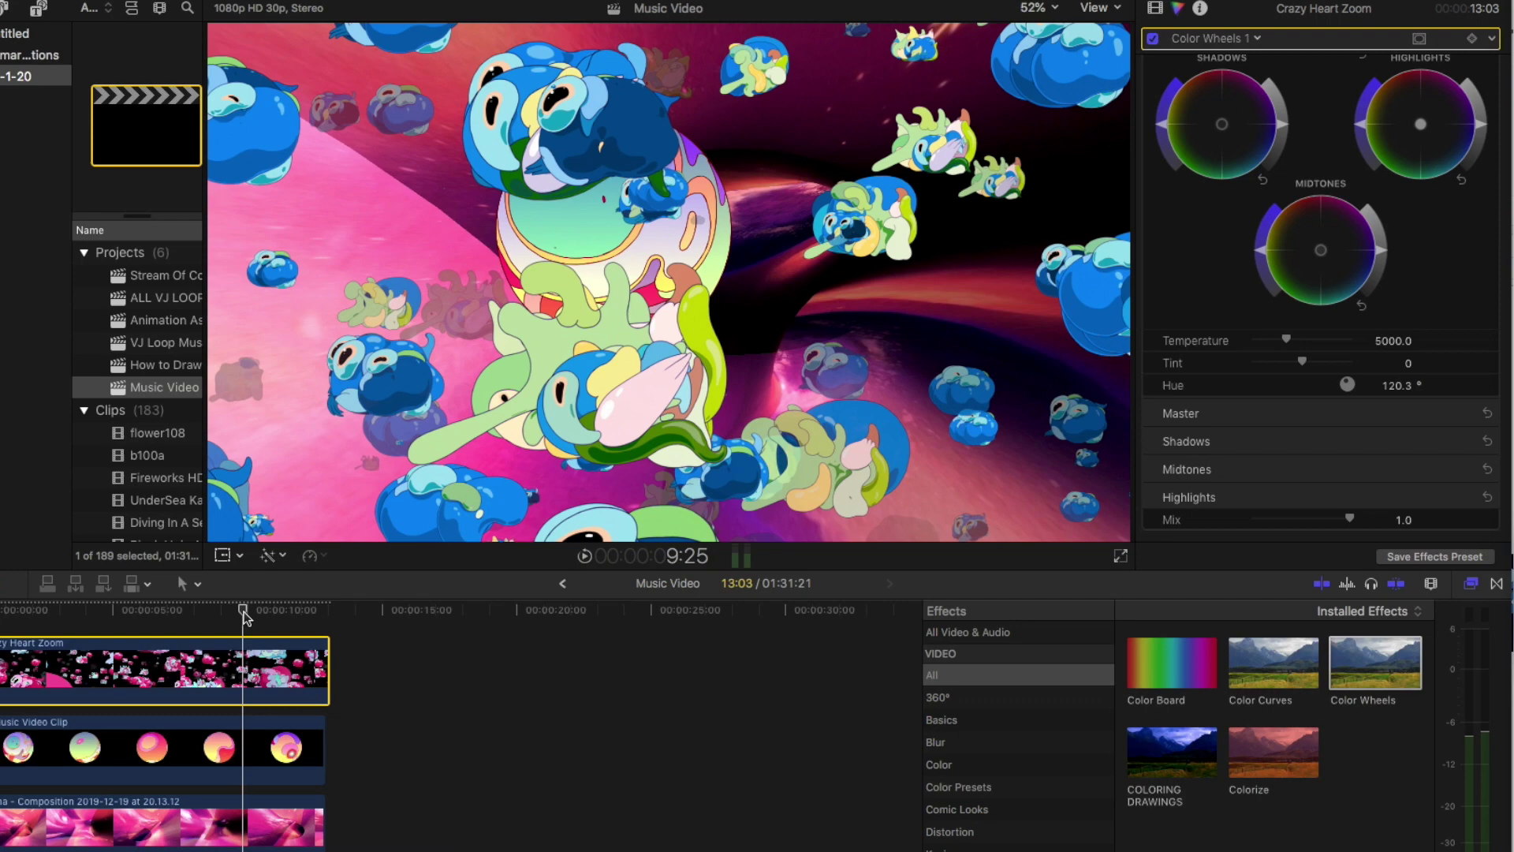
{"action": "left_click_drag", "start_coordinate": [244, 614], "coordinate": [218, 614]}
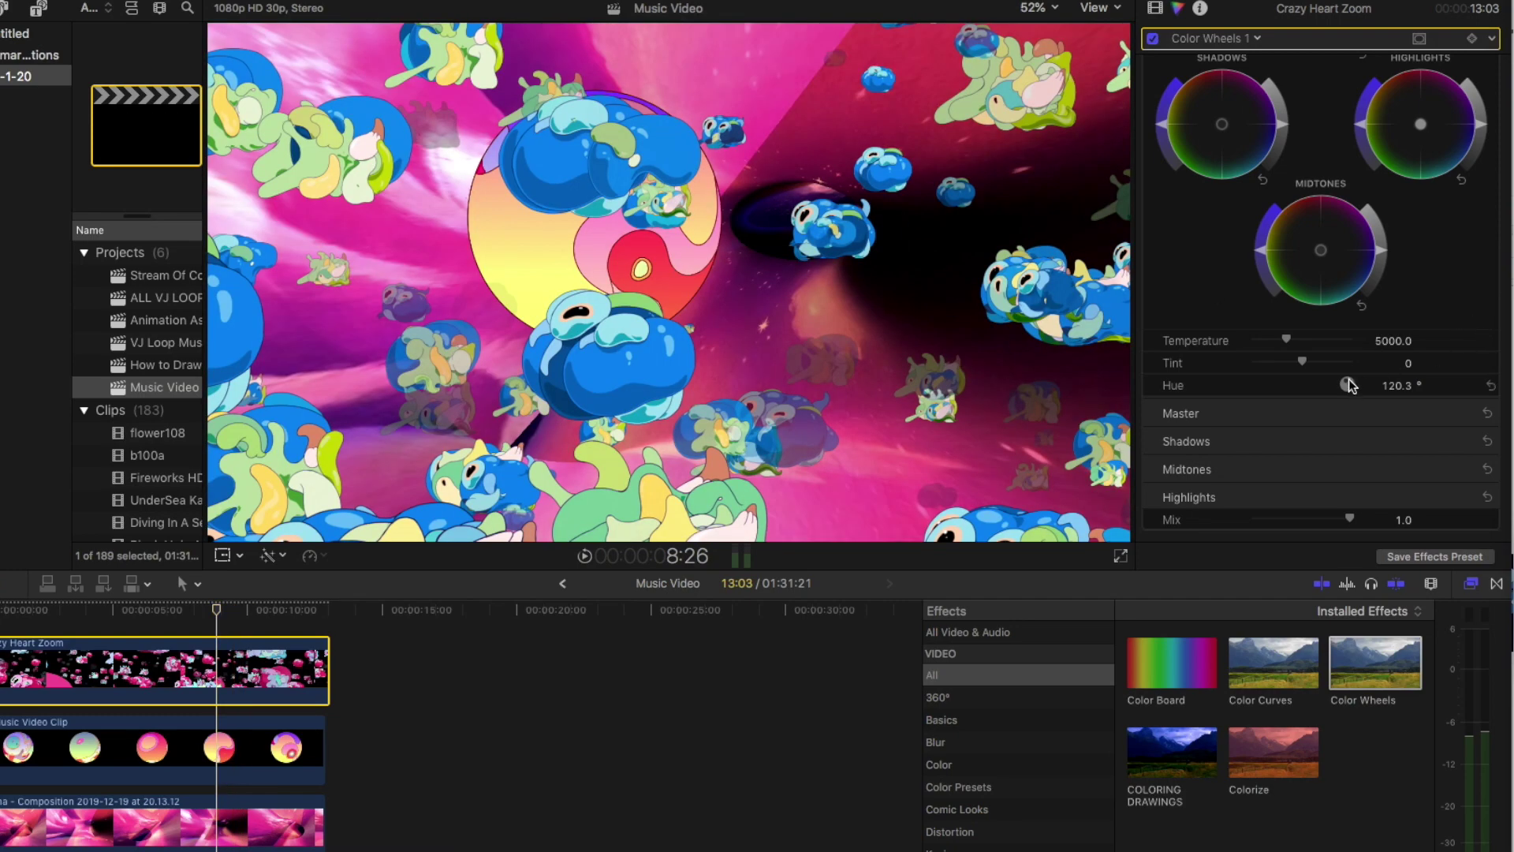
{"action": "mouse_move", "coordinate": [1349, 379]}
{"action": "left_mouse_down"}
{"action": "mouse_move", "coordinate": [1337, 386]}
{"action": "mouse_move", "coordinate": [1359, 387]}
{"action": "mouse_move", "coordinate": [1332, 370]}
{"action": "left_mouse_up"}
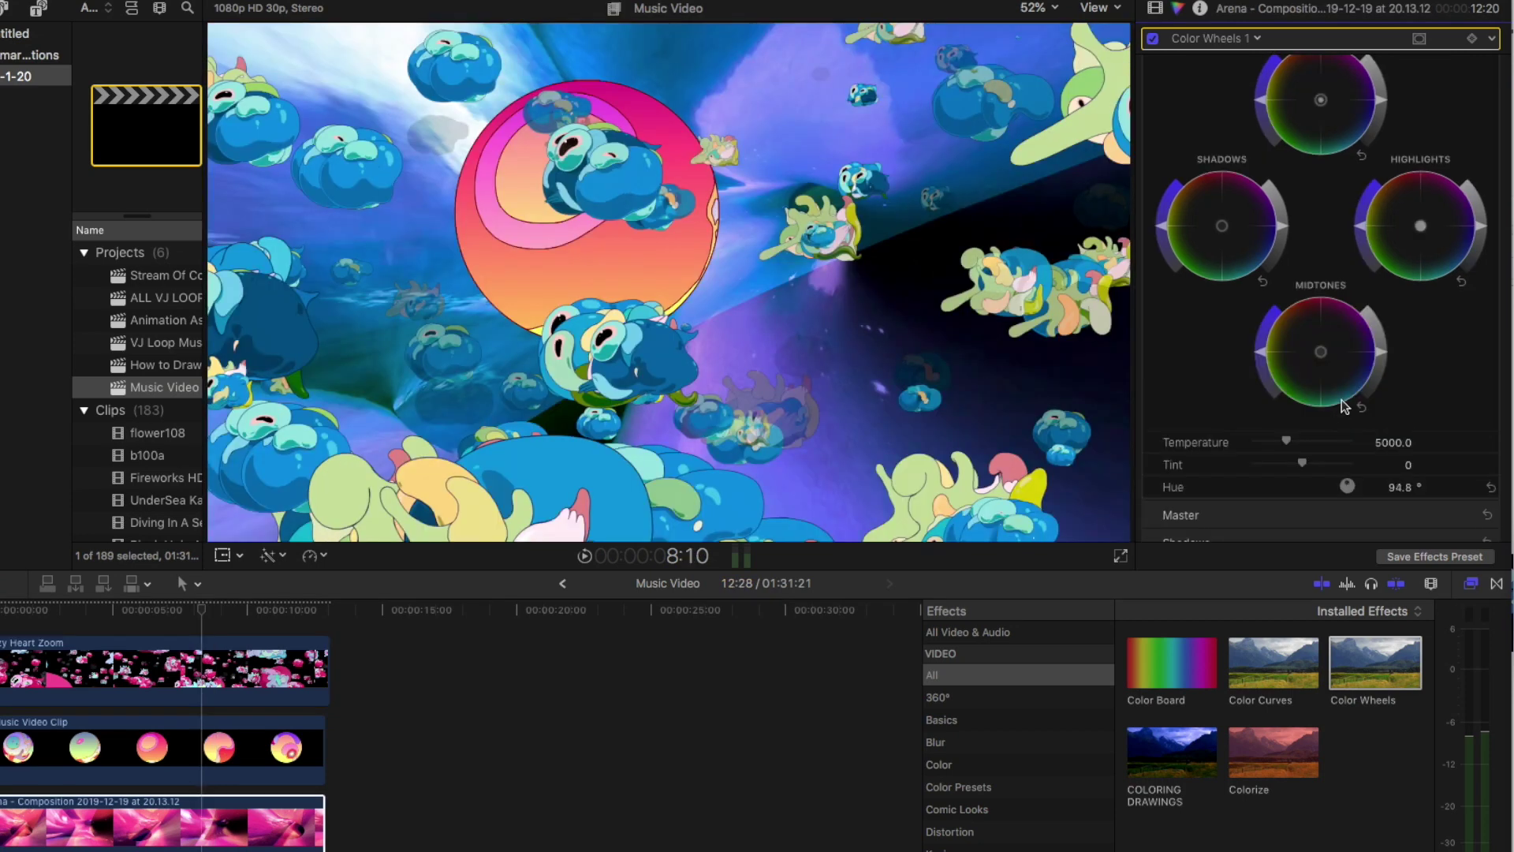
Apply Color Wheels to the Arena background clip and set its hue to 80.6°.
{"action": "left_click_drag", "start_coordinate": [1351, 489], "coordinate": [1349, 487]}
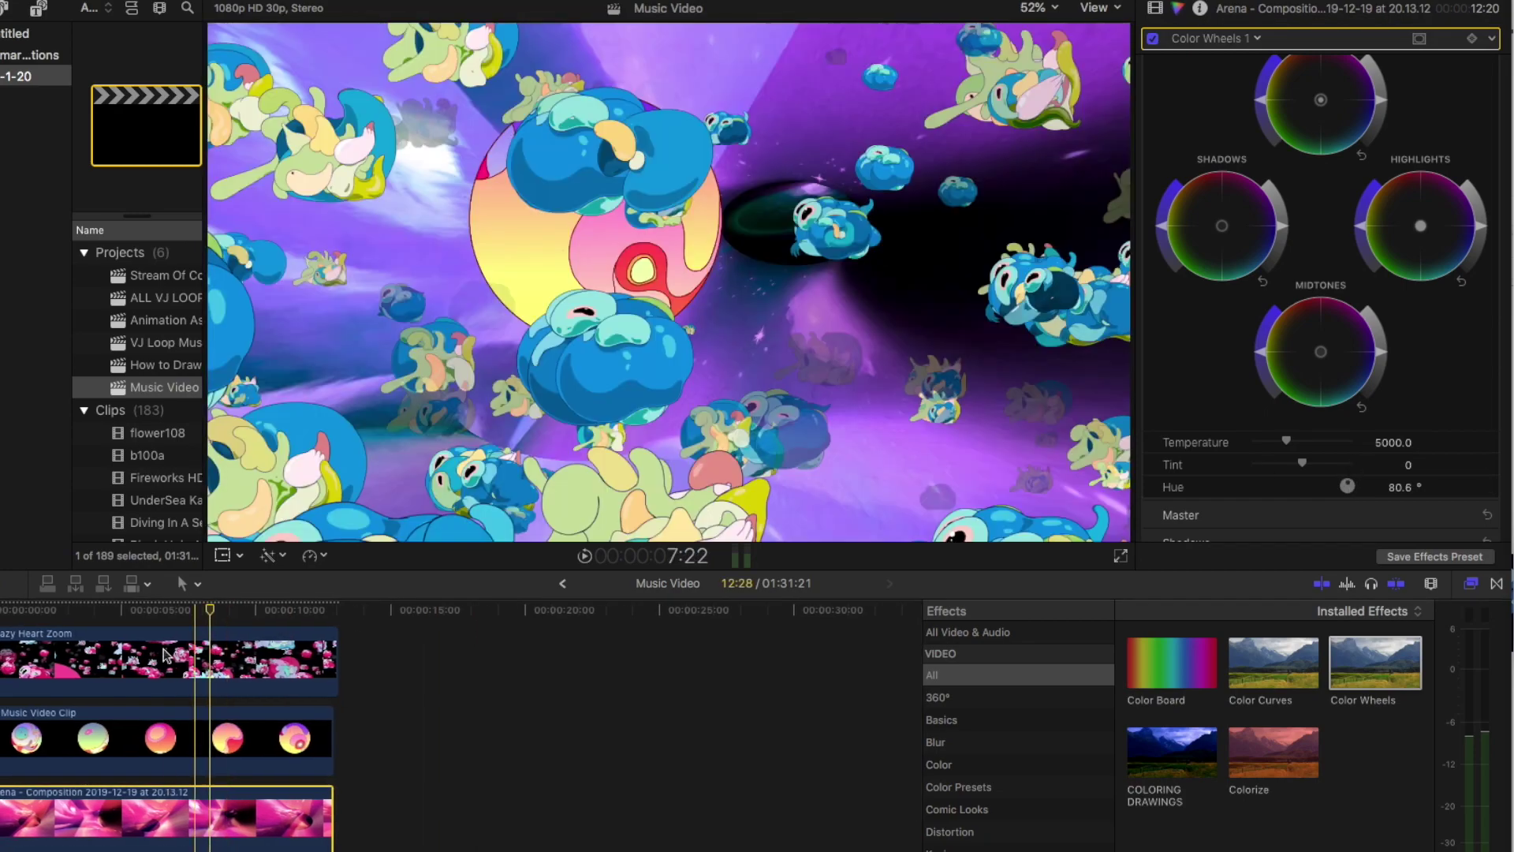
{"action": "scroll", "coordinate": [165, 654], "scroll_direction": "right", "scroll_amount": 1}
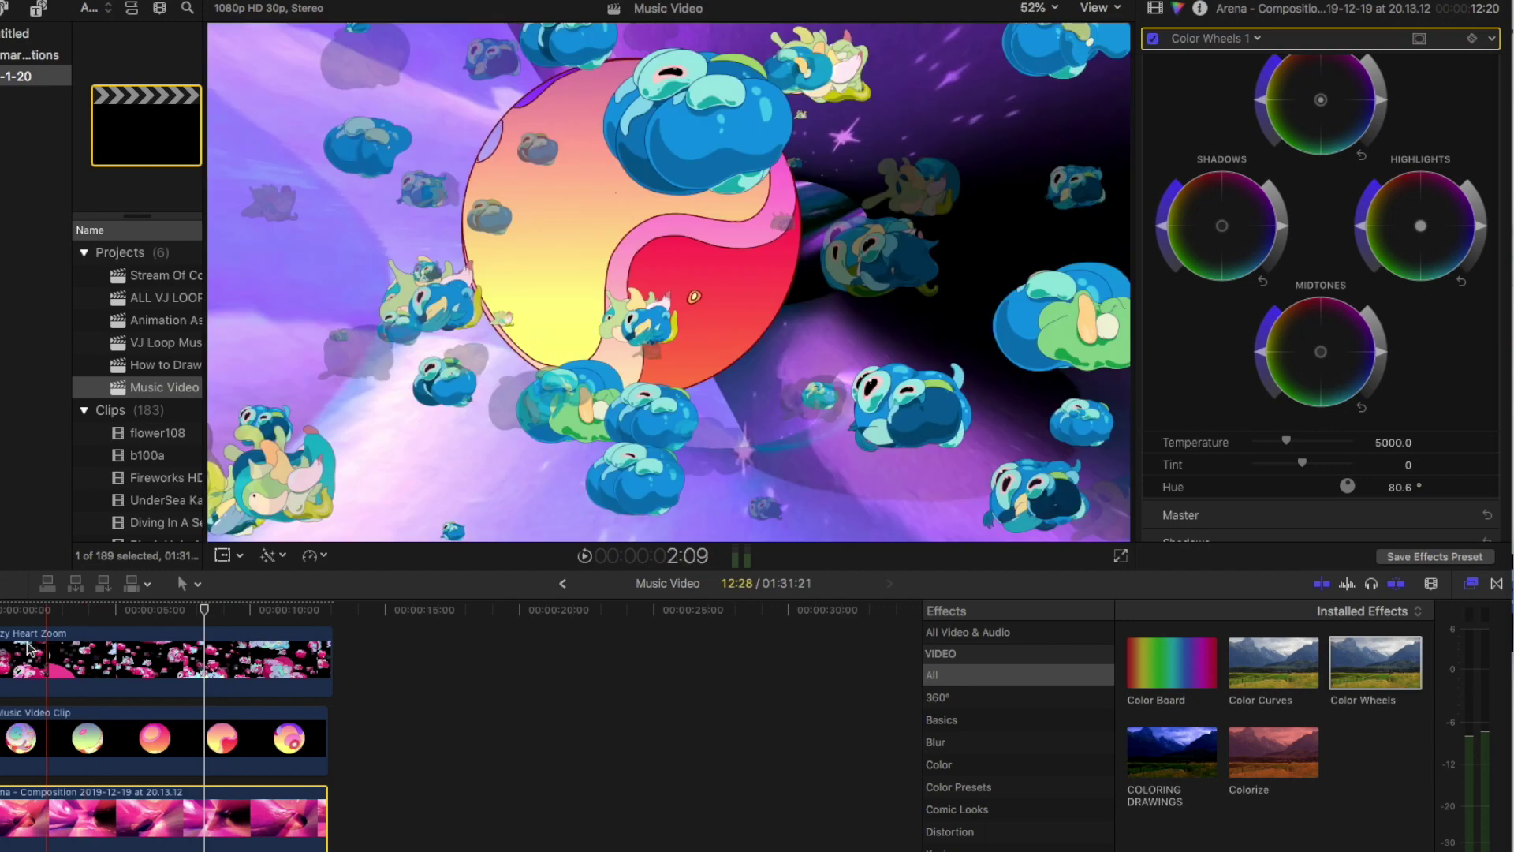
Trim the end of the Crazy Heart Zoom clip to match the Music Video Clip at 00:00:12:28, and play back the sequence.
{"action": "left_click", "coordinate": [321, 732]}
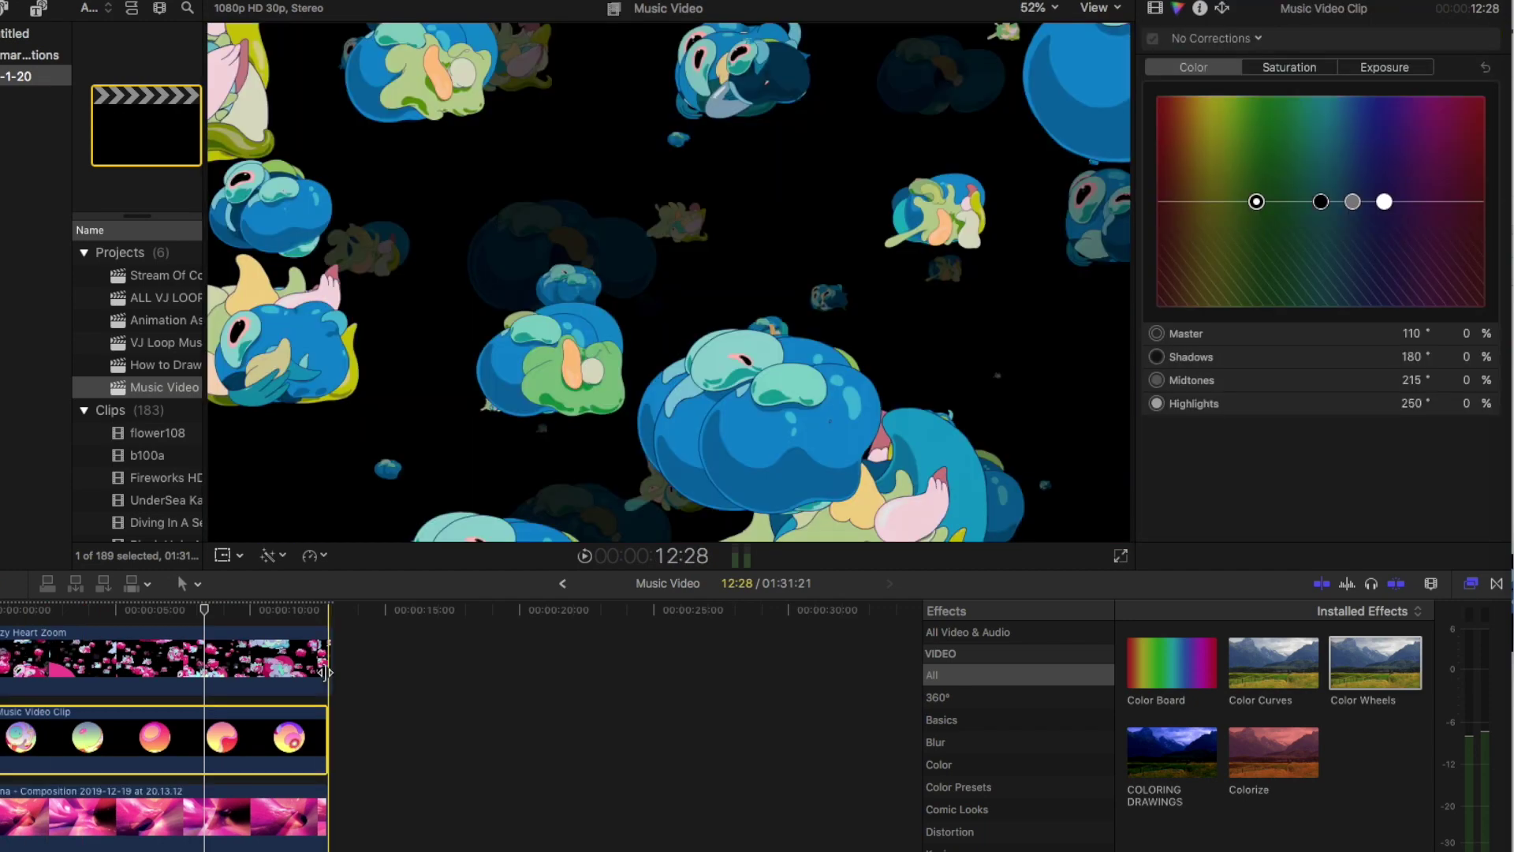
{"action": "left_click_drag", "start_coordinate": [332, 667], "coordinate": [330, 667]}
{"action": "left_click", "coordinate": [308, 684]}
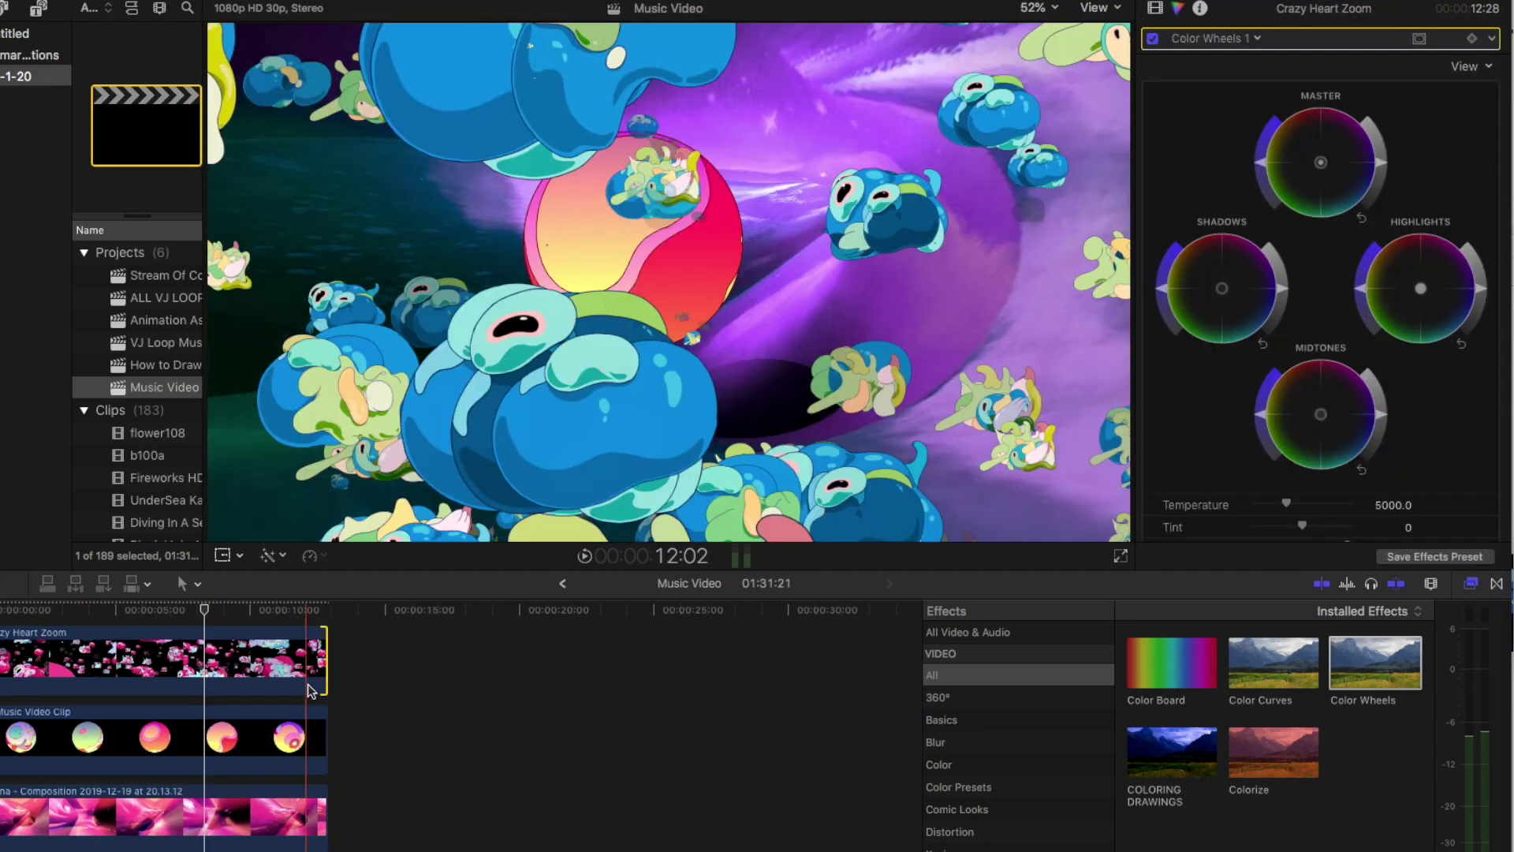
{"action": "key", "text": "space"}
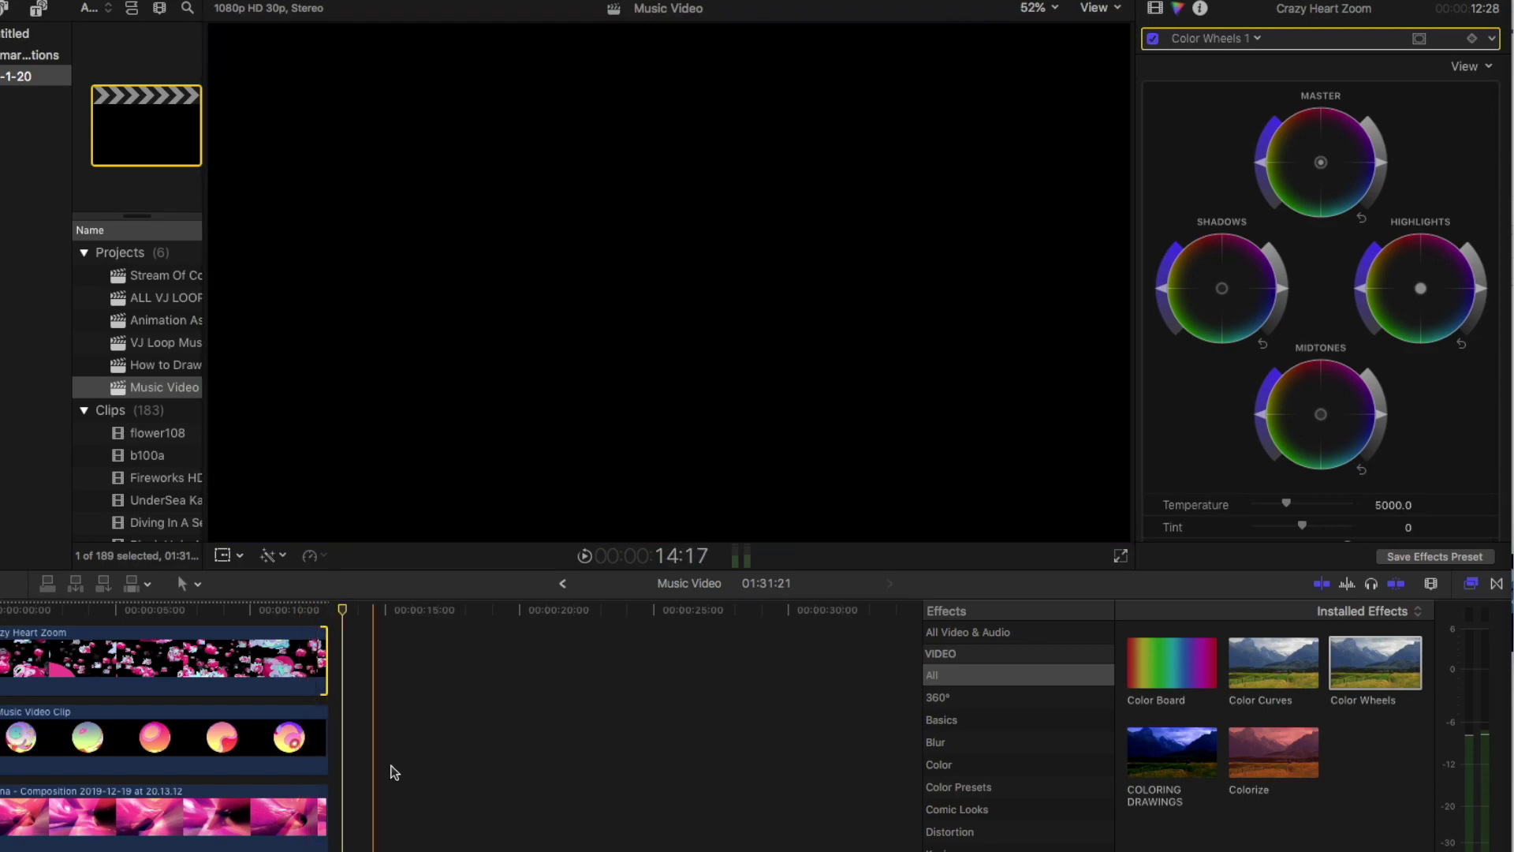
Combine the Crazy Heart Zoom, Music Video Clip and Arena background clips into one new compound clip, keeping the suggested name.
{"action": "scroll", "coordinate": [311, 801], "scroll_direction": "down", "scroll_amount": 1}
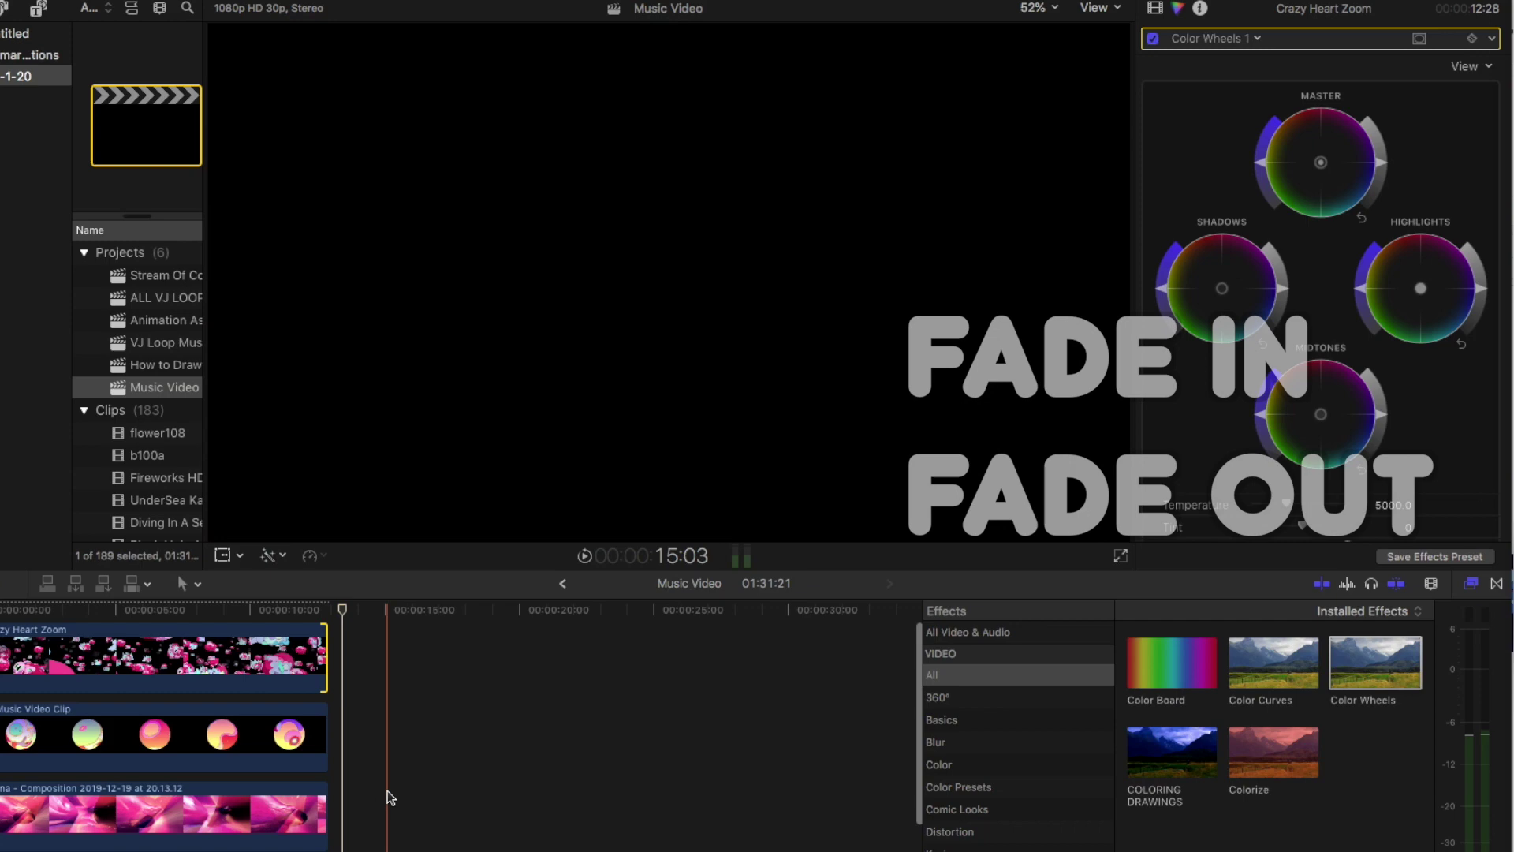
{"action": "left_click_drag", "start_coordinate": [377, 813], "coordinate": [194, 656]}
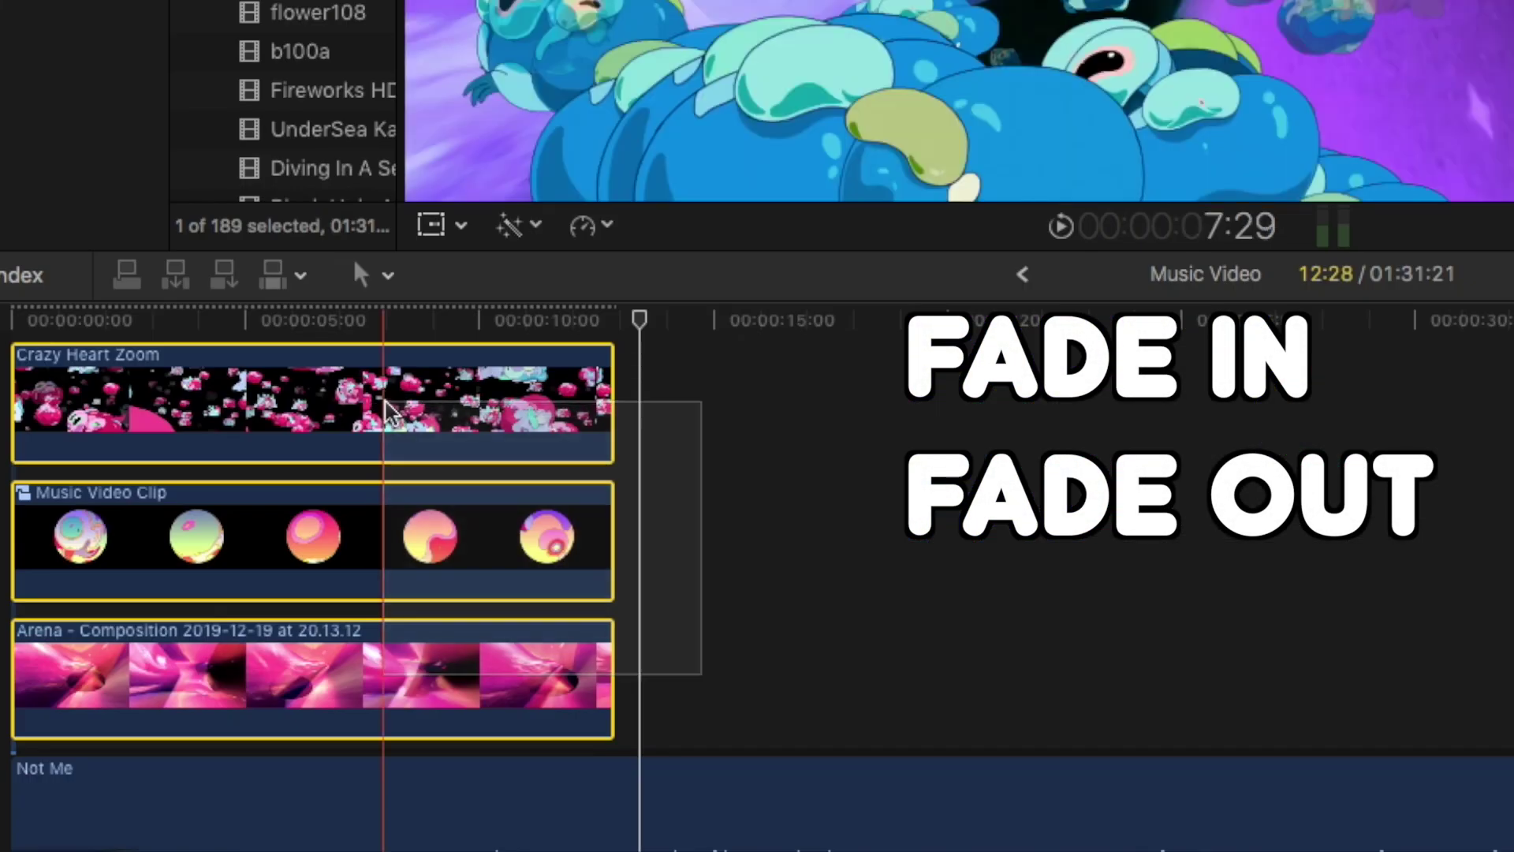
{"action": "right_click", "coordinate": [485, 533]}
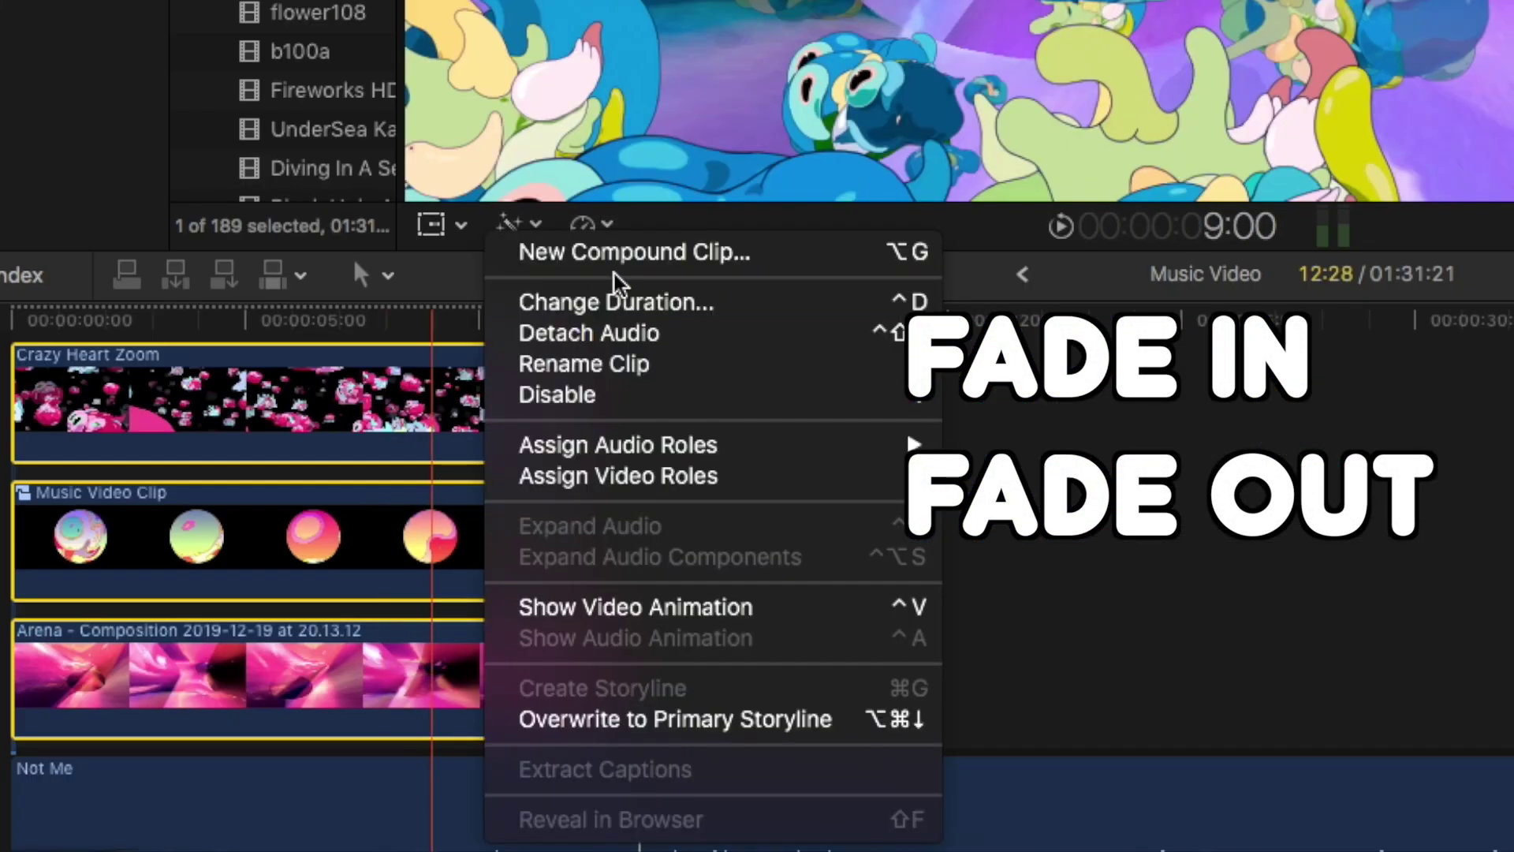
{"action": "left_click", "coordinate": [626, 253]}
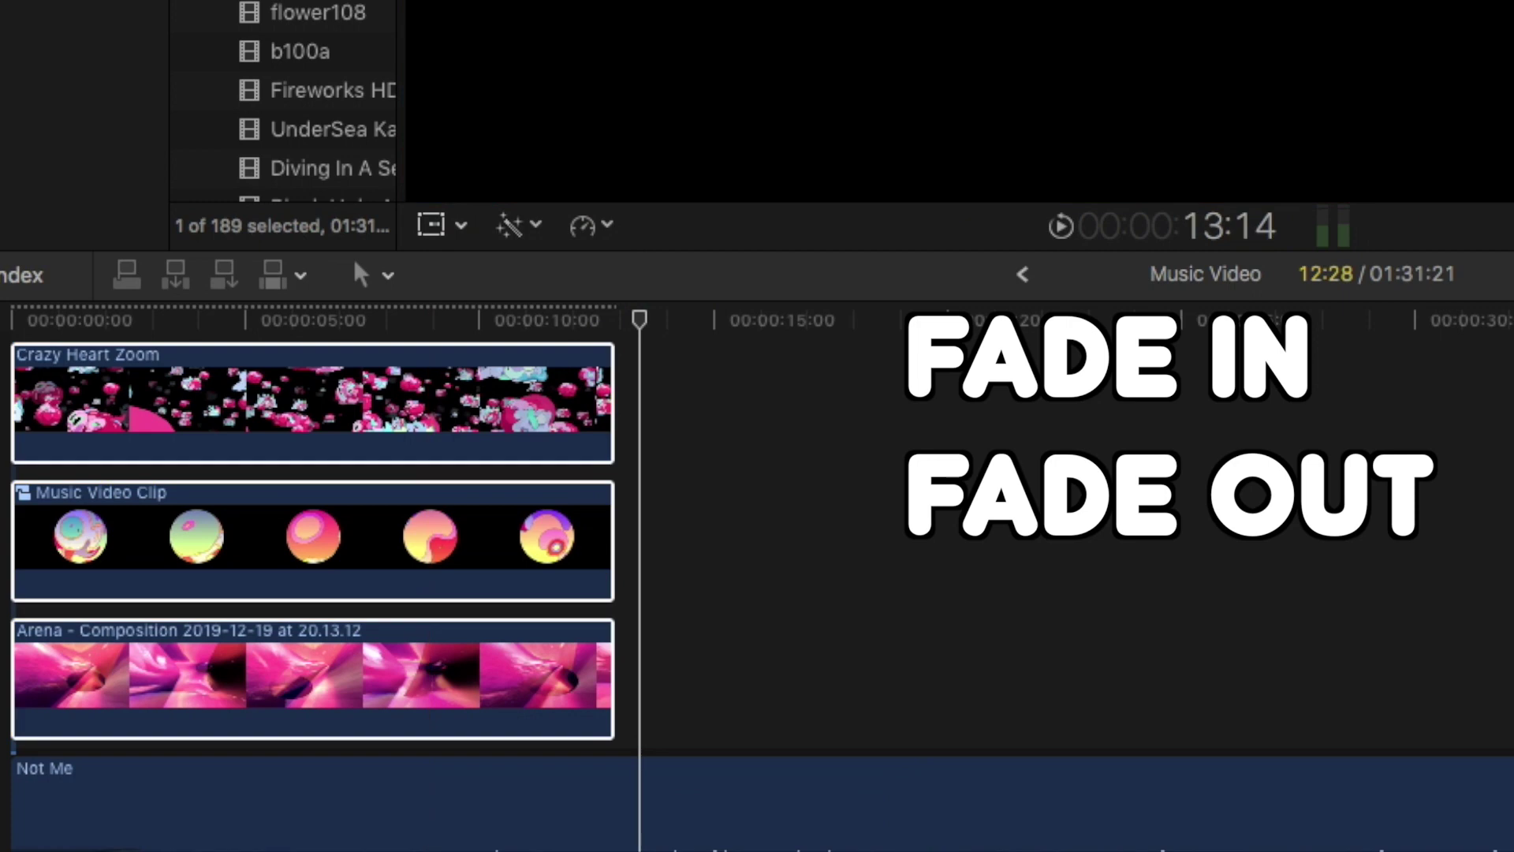
{"action": "key", "text": "Return"}
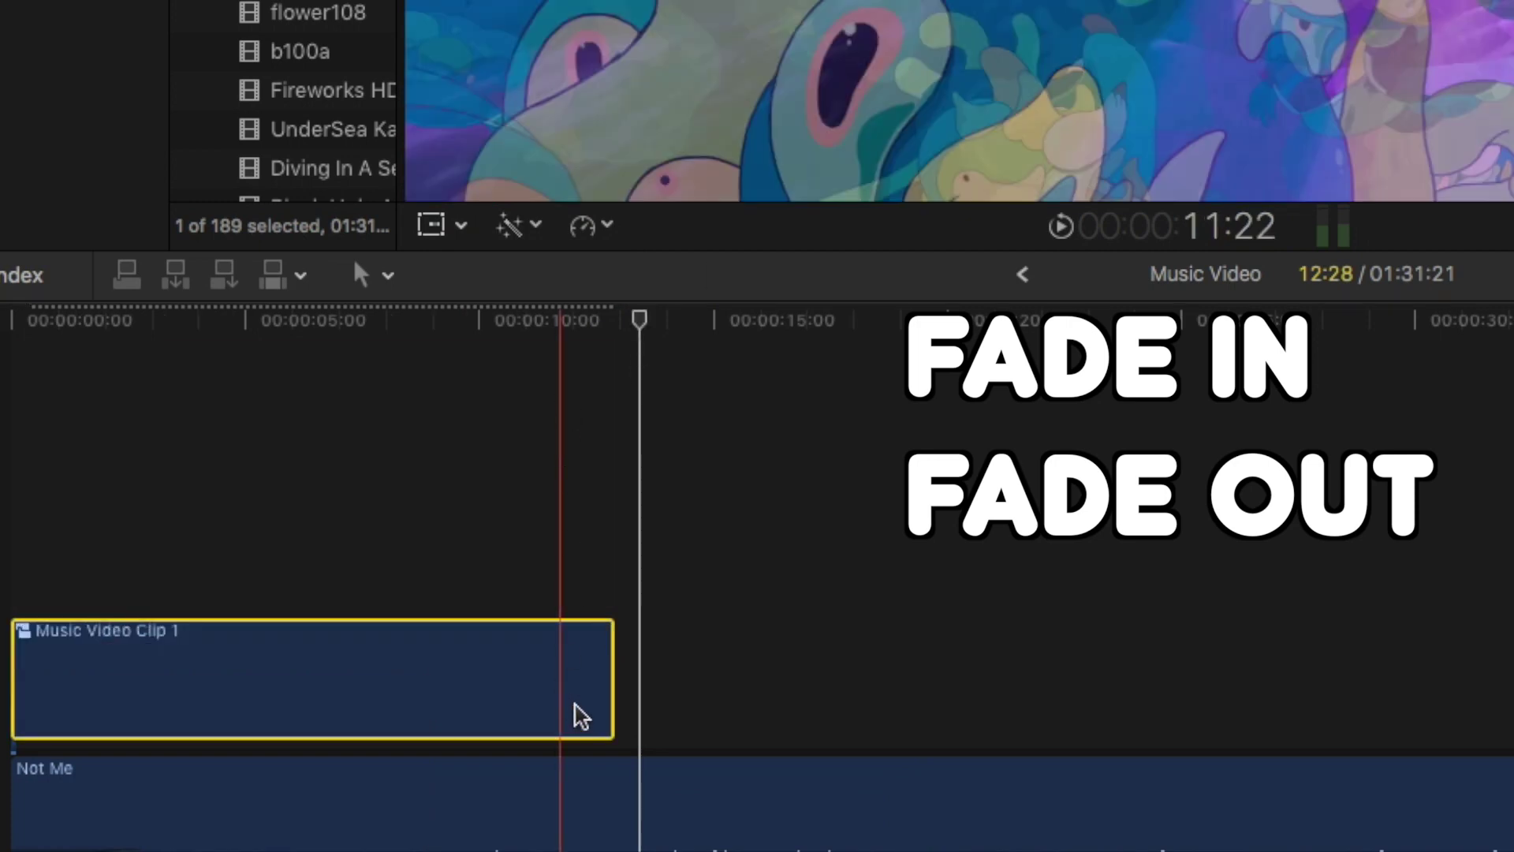
Show the compound clip's video animation, expand its compositing opacity, and add a fade-out over about the last three seconds.
{"action": "right_click", "coordinate": [579, 658]}
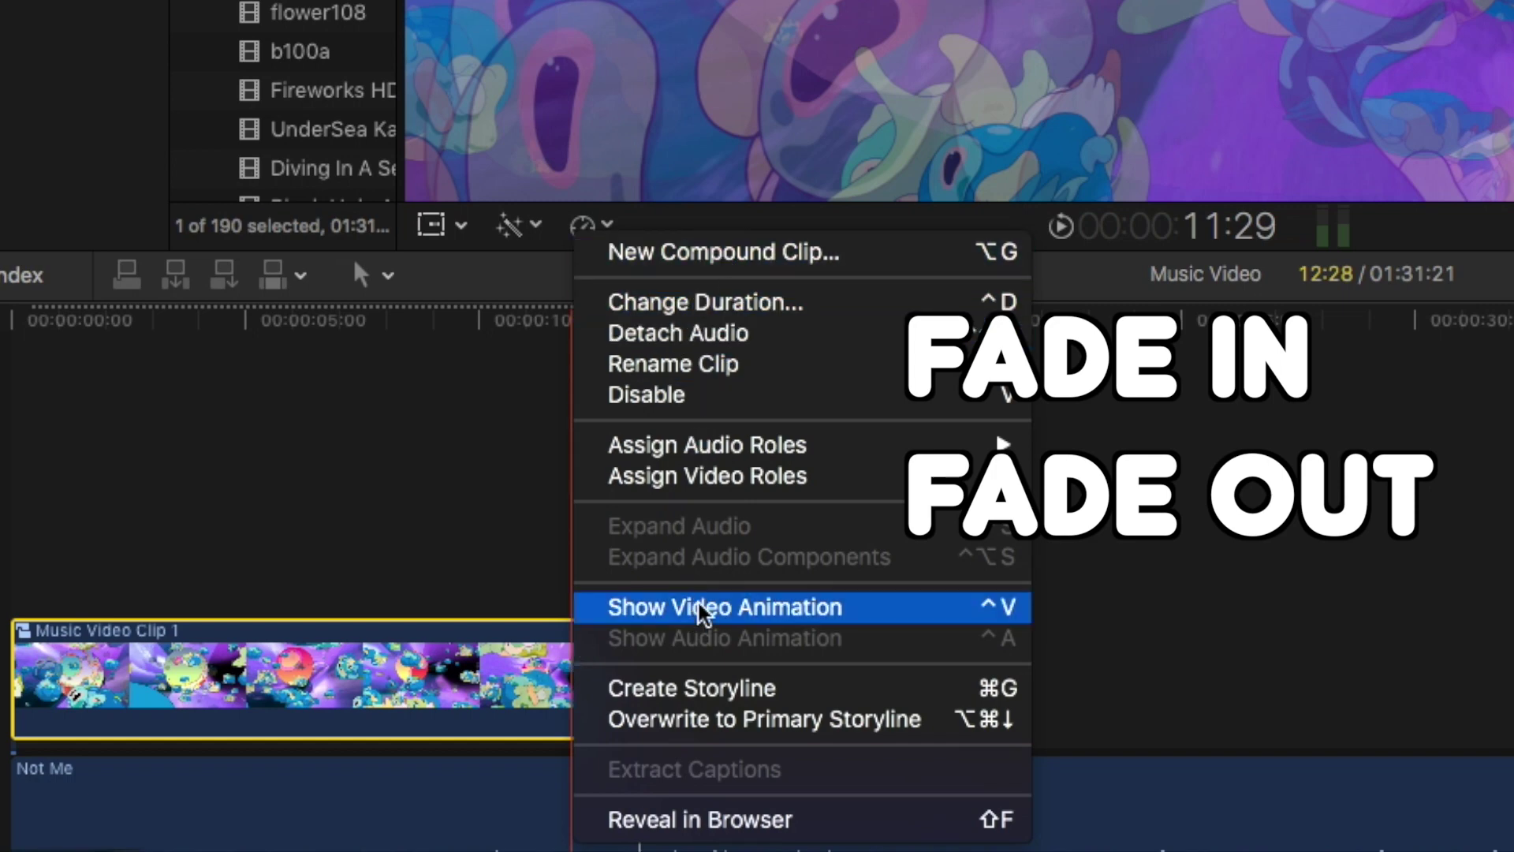
{"action": "left_click", "coordinate": [666, 609]}
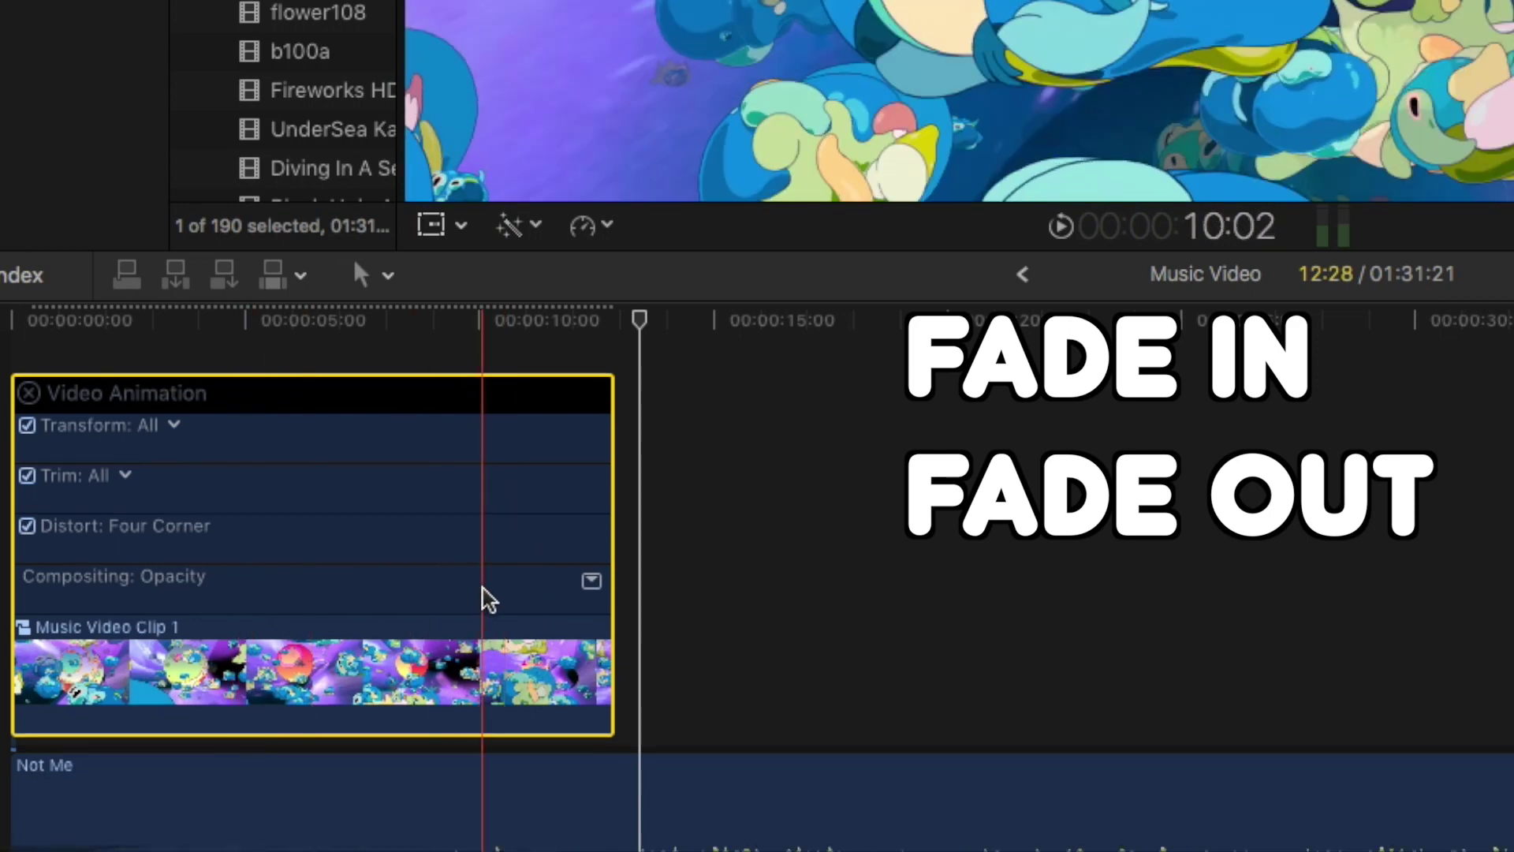
{"action": "double_click", "coordinate": [485, 597]}
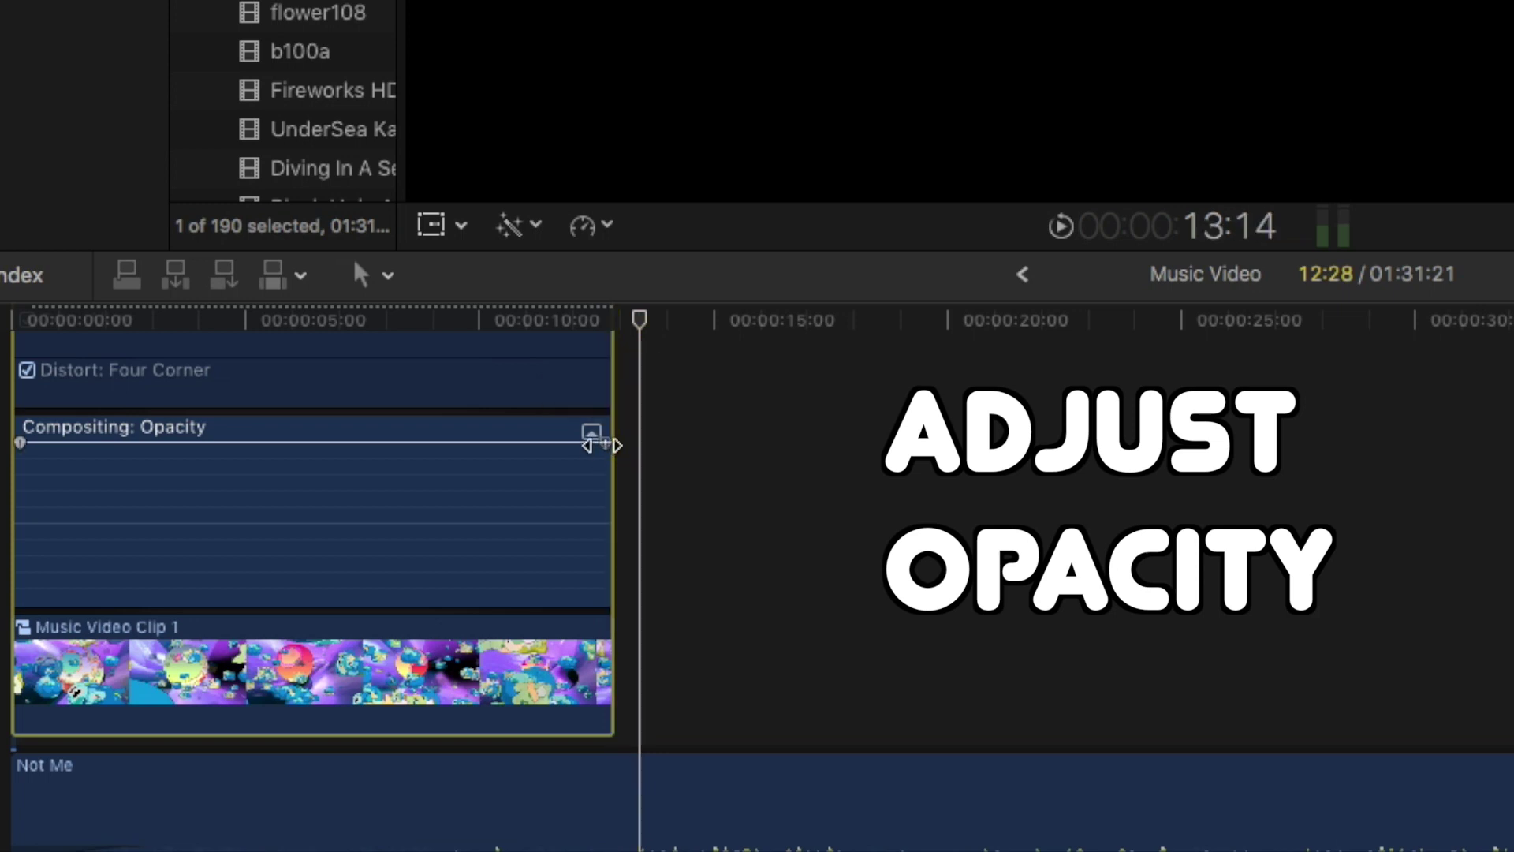
{"action": "left_click_drag", "start_coordinate": [602, 445], "coordinate": [462, 458]}
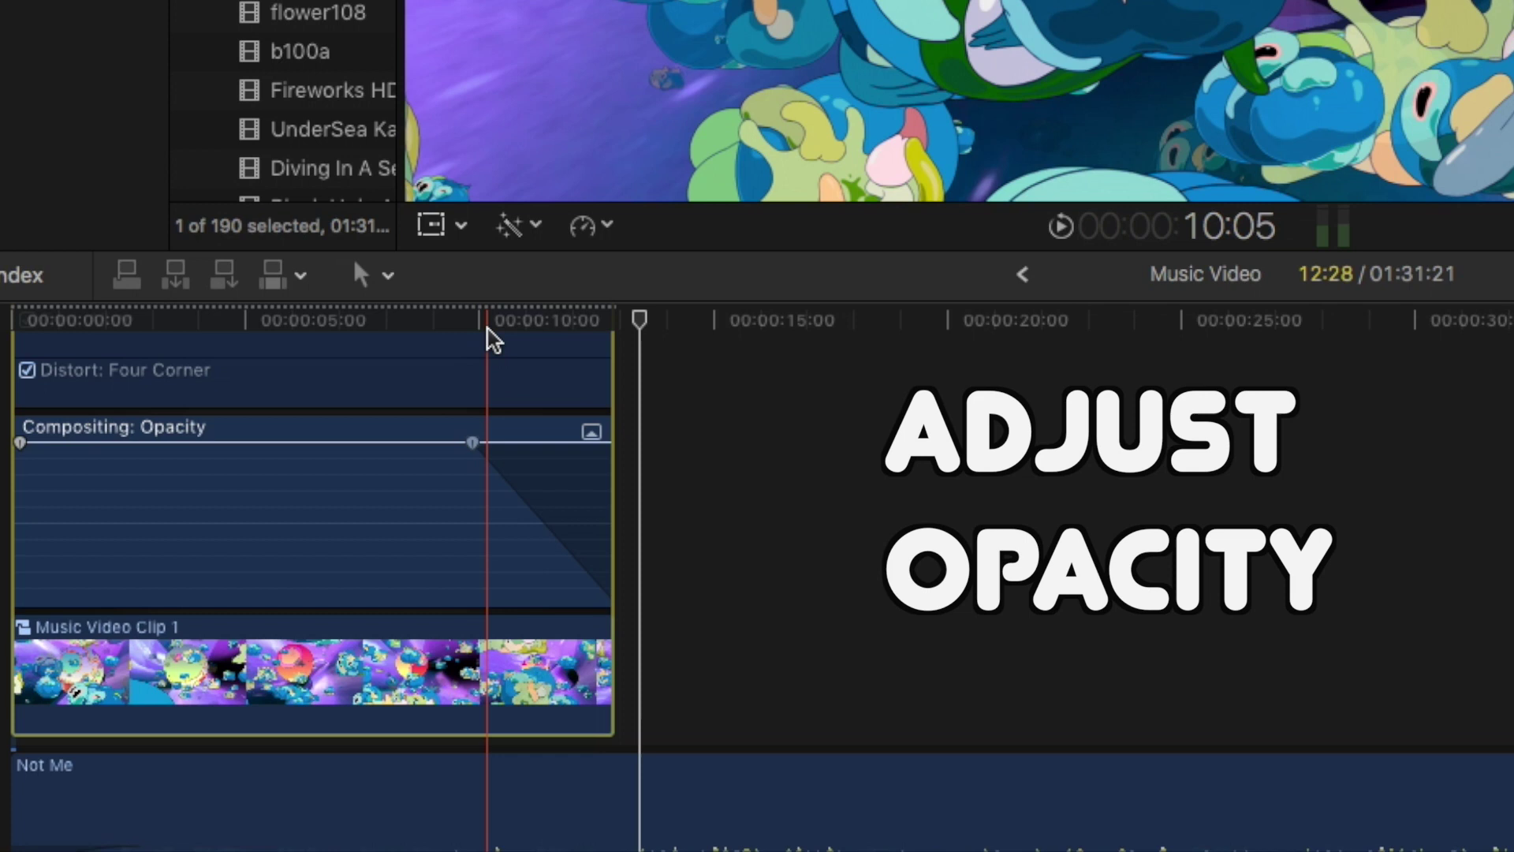
Play back the compound clip's fade-out from about 00:00:10:02 through to its end.
{"action": "left_click", "coordinate": [483, 322]}
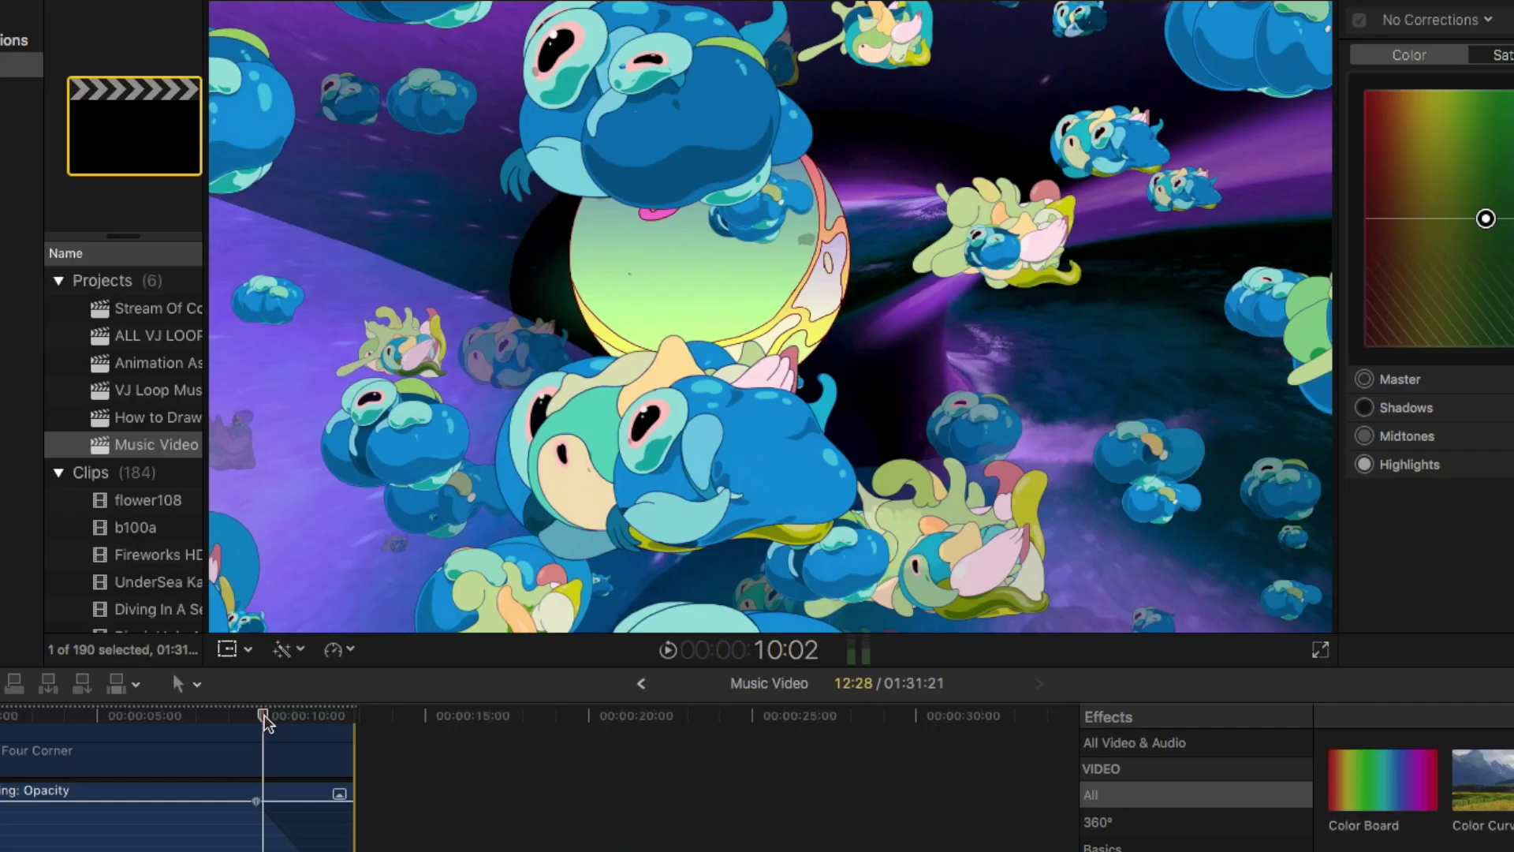
{"action": "key", "text": "space"}
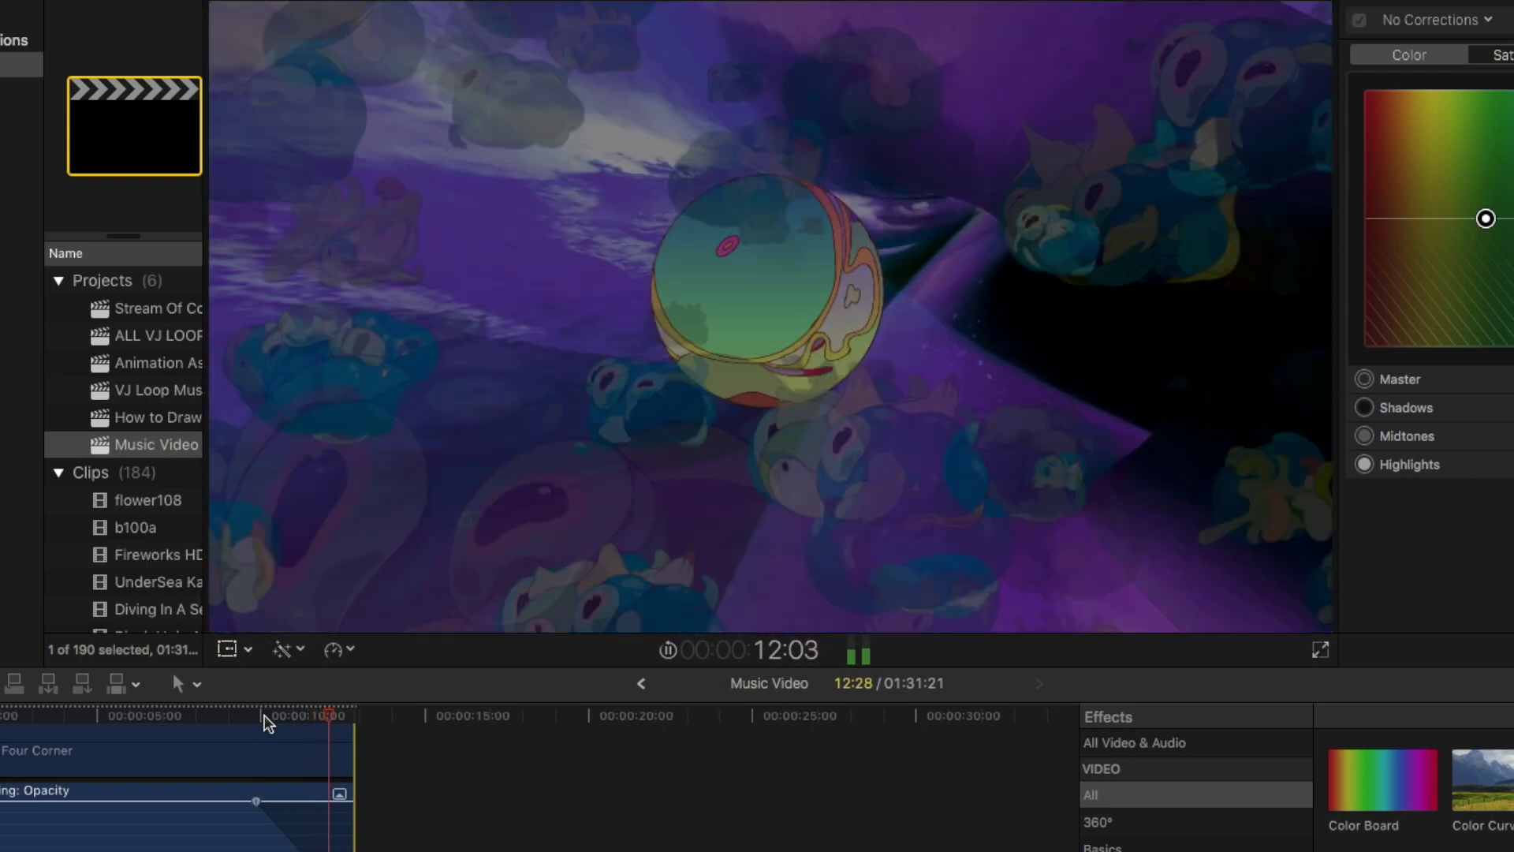
{"action": "key", "text": "space"}
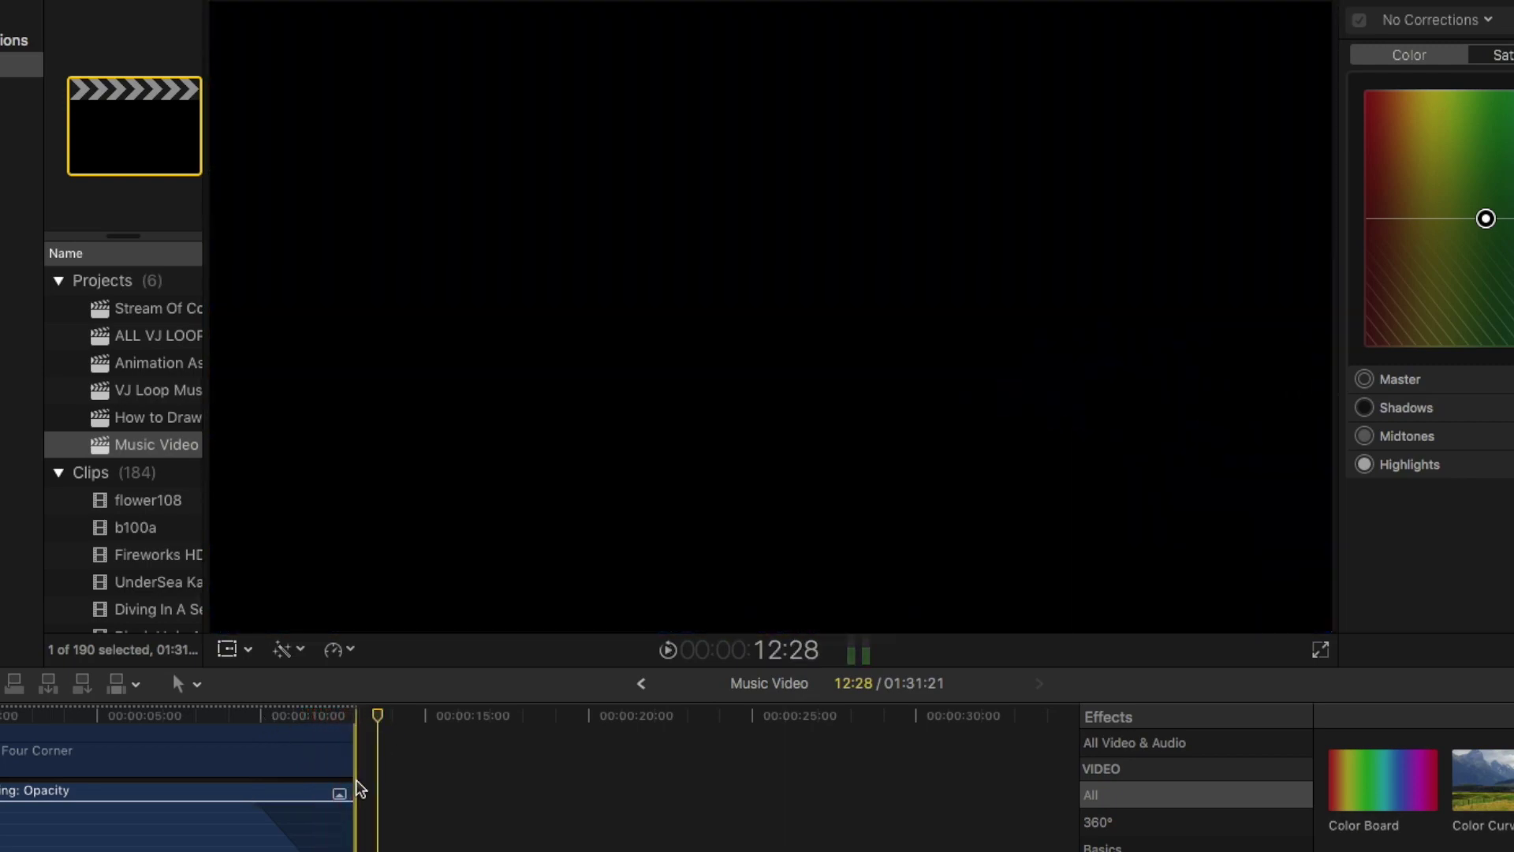
{"action": "scroll", "coordinate": [356, 779], "scroll_direction": "down", "scroll_amount": 3}
{"action": "scroll", "coordinate": [291, 781], "scroll_direction": "up", "scroll_amount": 4}
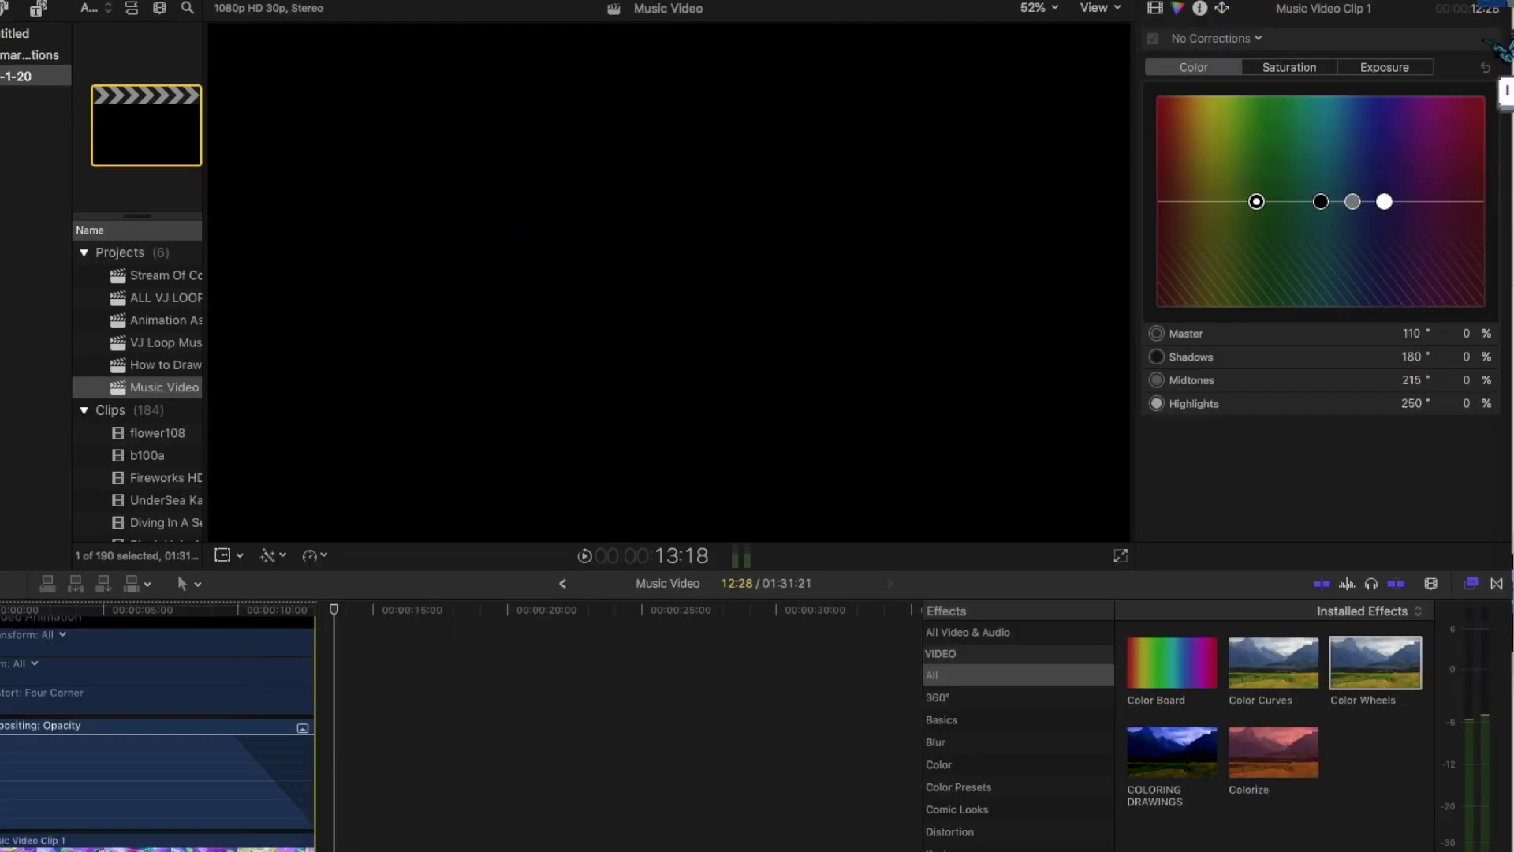
Add "Flowers and Planets Pro Res.mov" from Finder's Flowers & Planets folder to the timeline, overlapping the fade at the compound clip's end.
{"action": "key", "text": "super+Tab"}
{"action": "left_click", "coordinate": [1441, 139]}
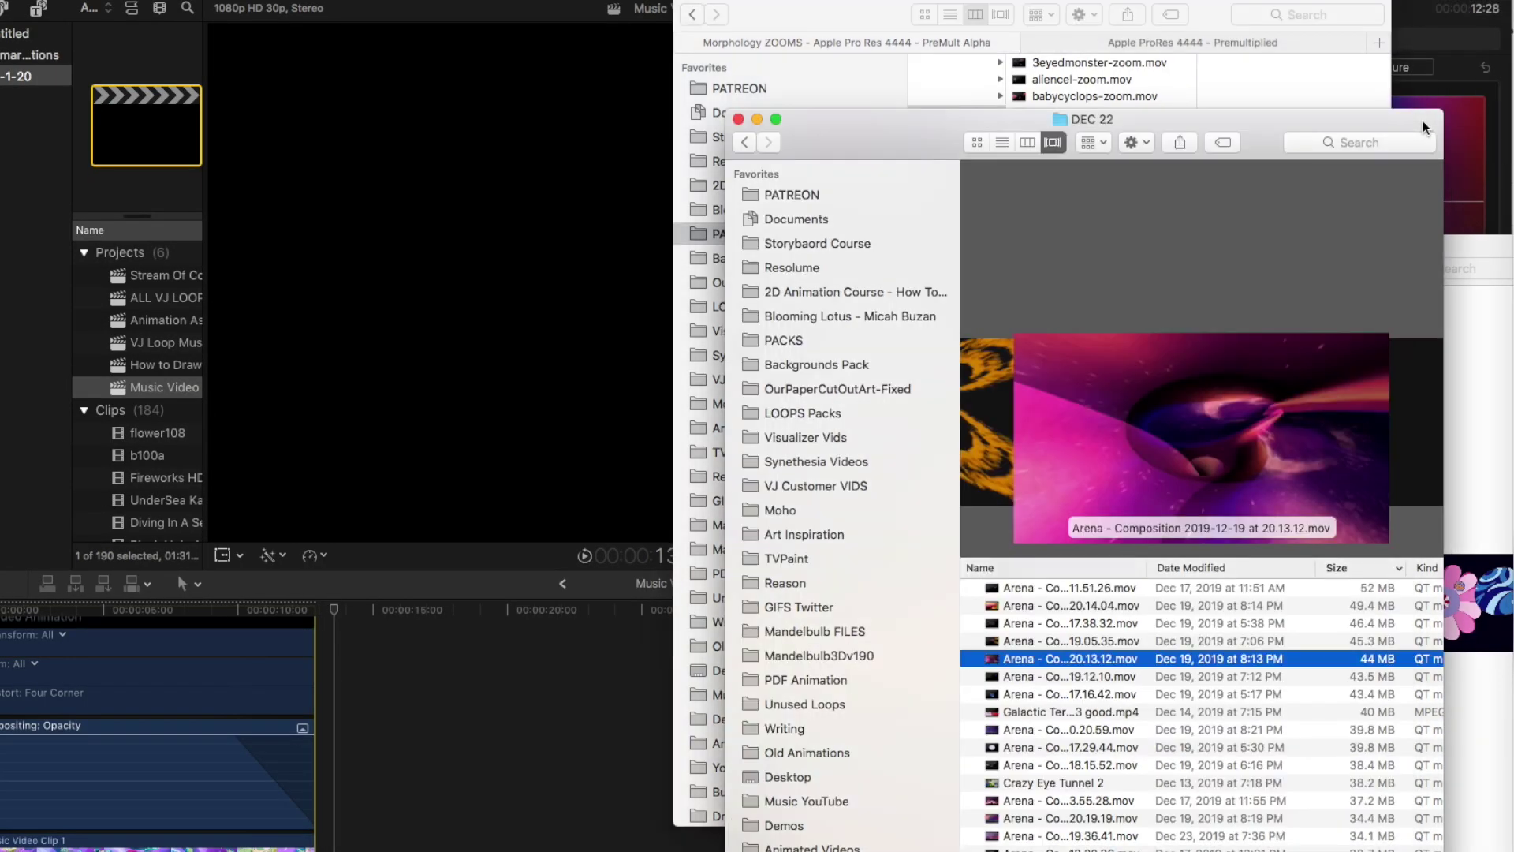
{"action": "left_click", "coordinate": [1477, 246]}
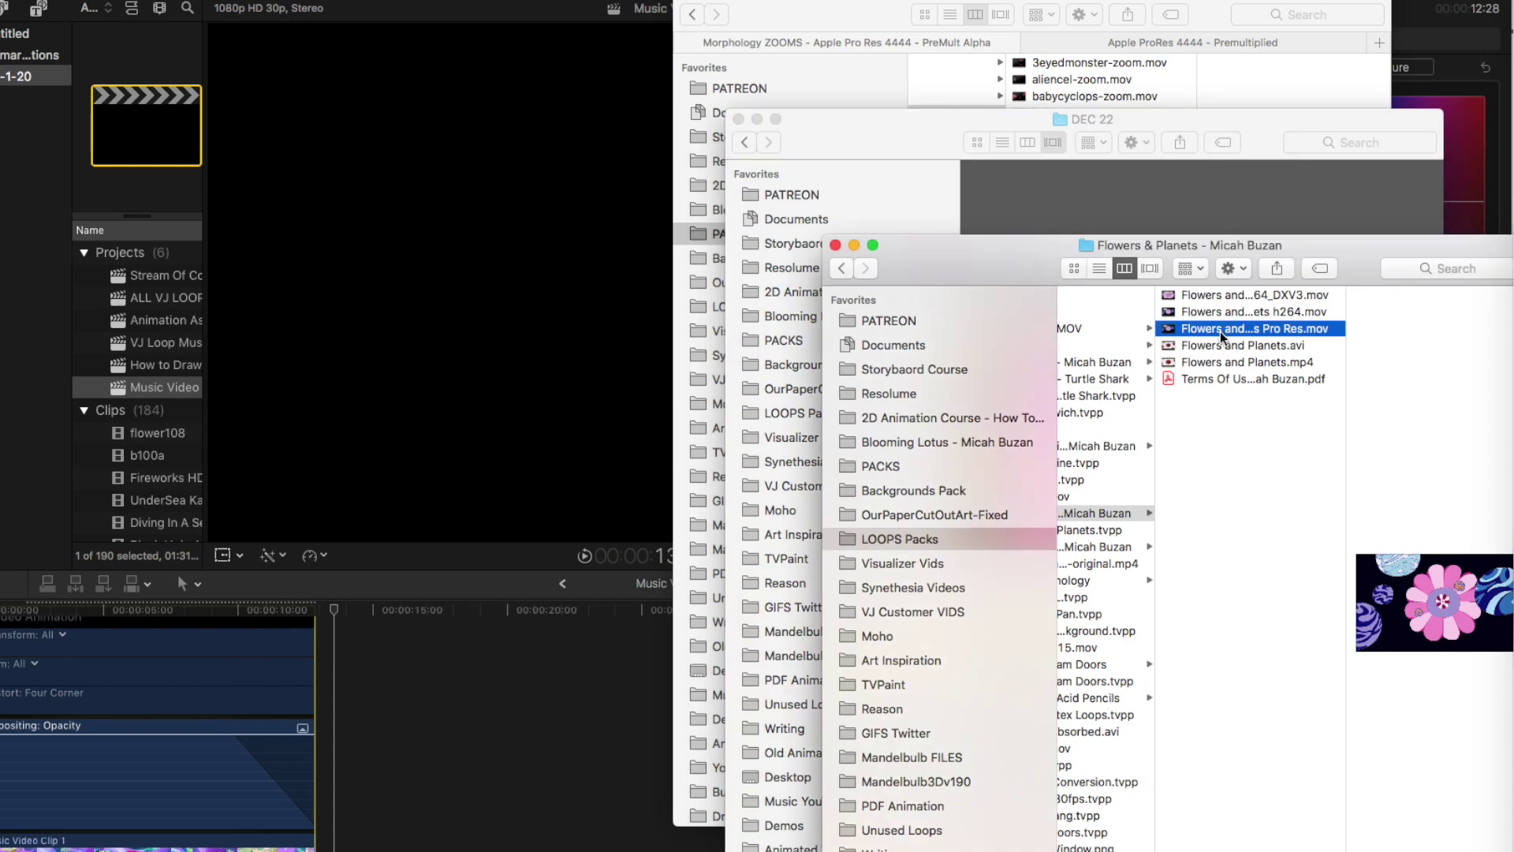
{"action": "left_click_drag", "start_coordinate": [697, 488], "coordinate": [391, 789]}
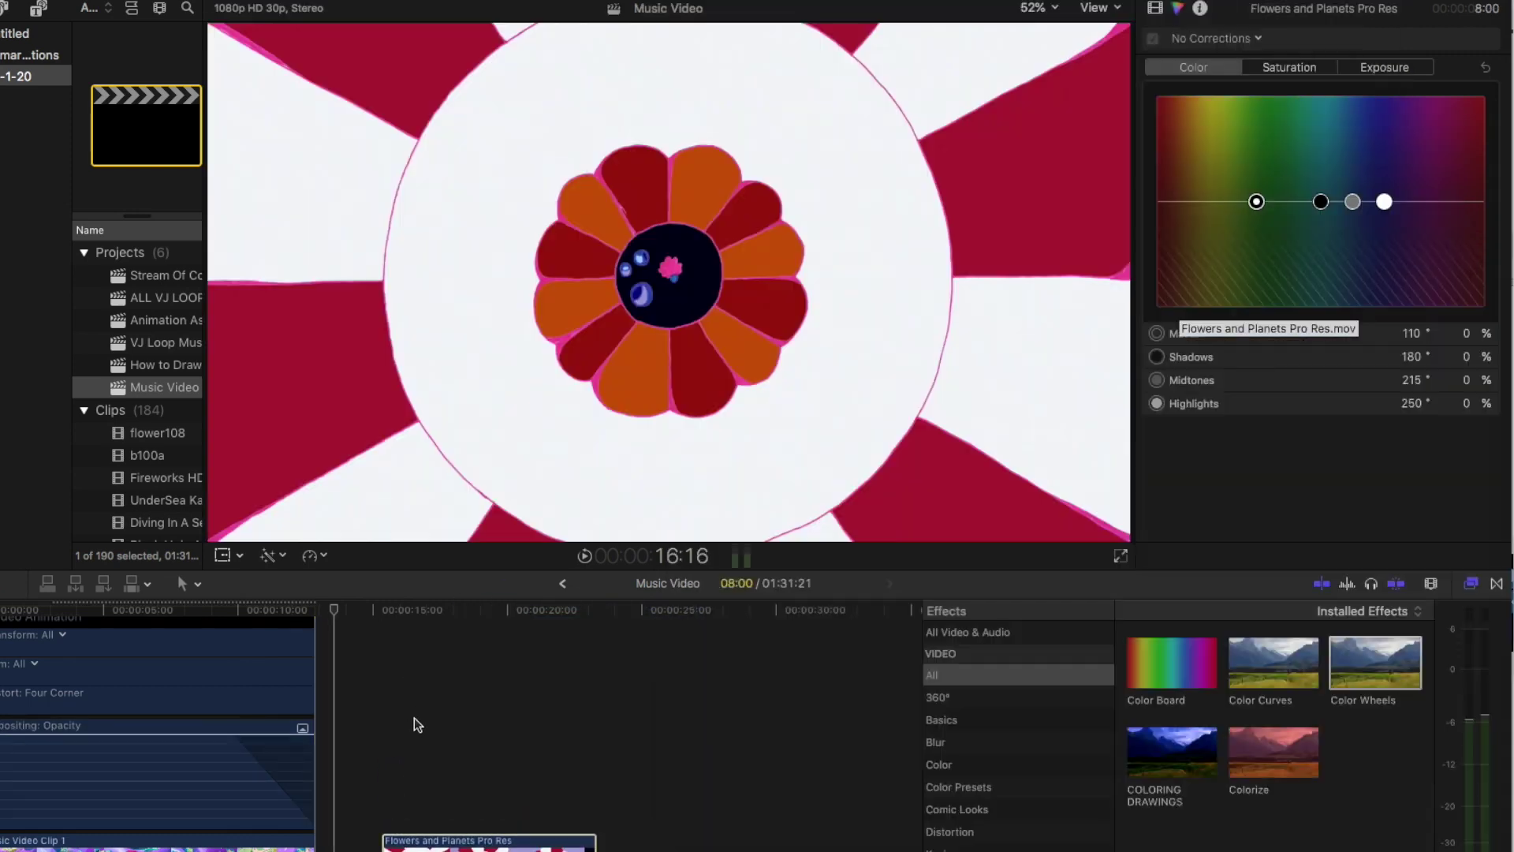
{"action": "scroll", "coordinate": [418, 724], "scroll_direction": "down", "scroll_amount": 2}
{"action": "left_click_drag", "start_coordinate": [473, 824], "coordinate": [345, 828]}
{"action": "scroll", "coordinate": [316, 750], "scroll_direction": "up", "scroll_amount": 2}
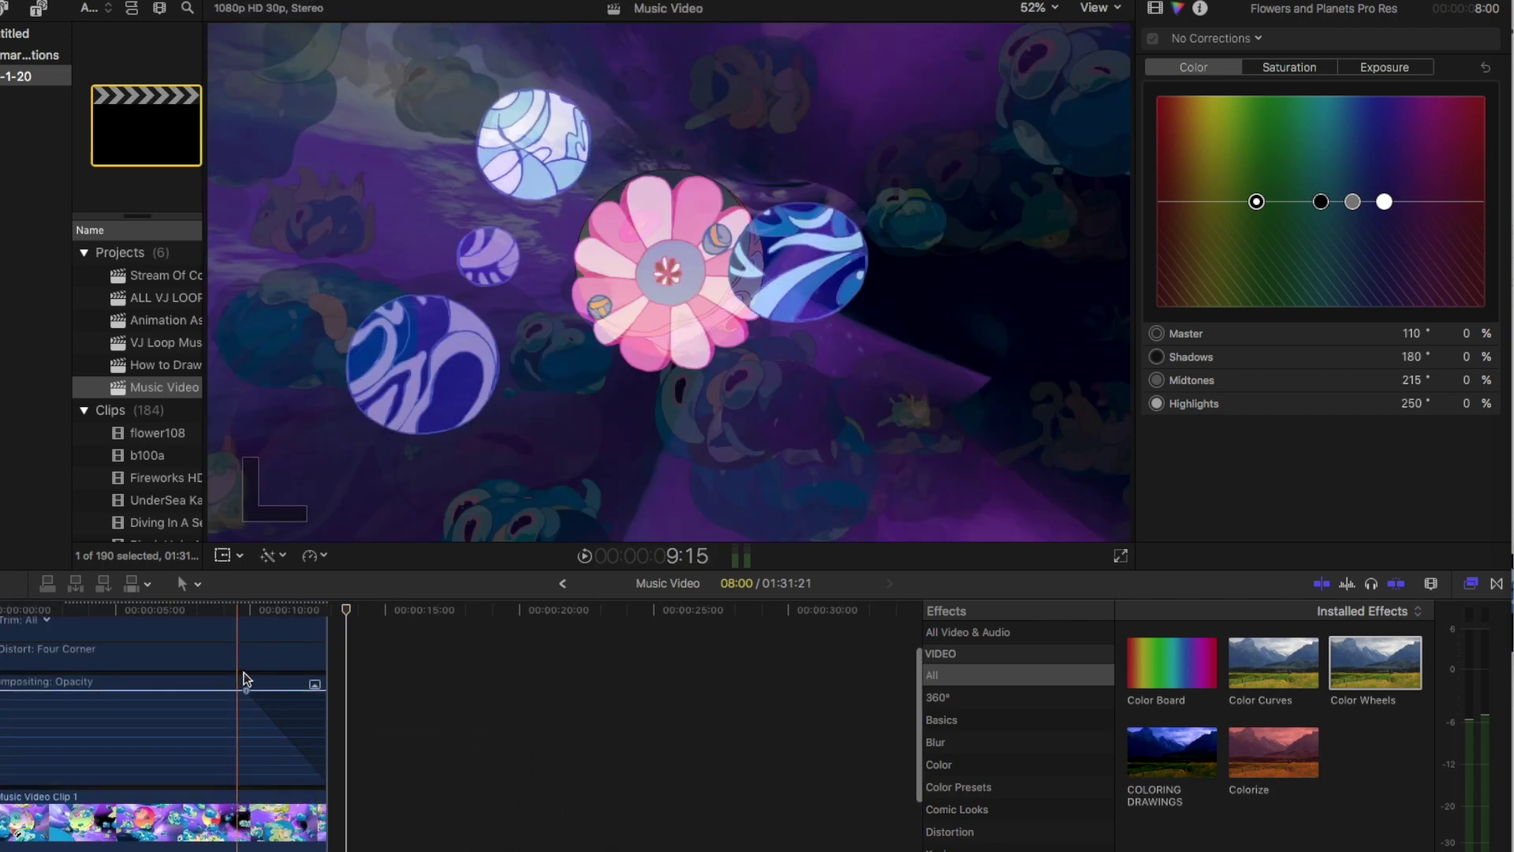
{"action": "scroll", "coordinate": [250, 617], "scroll_direction": "down", "scroll_amount": 2}
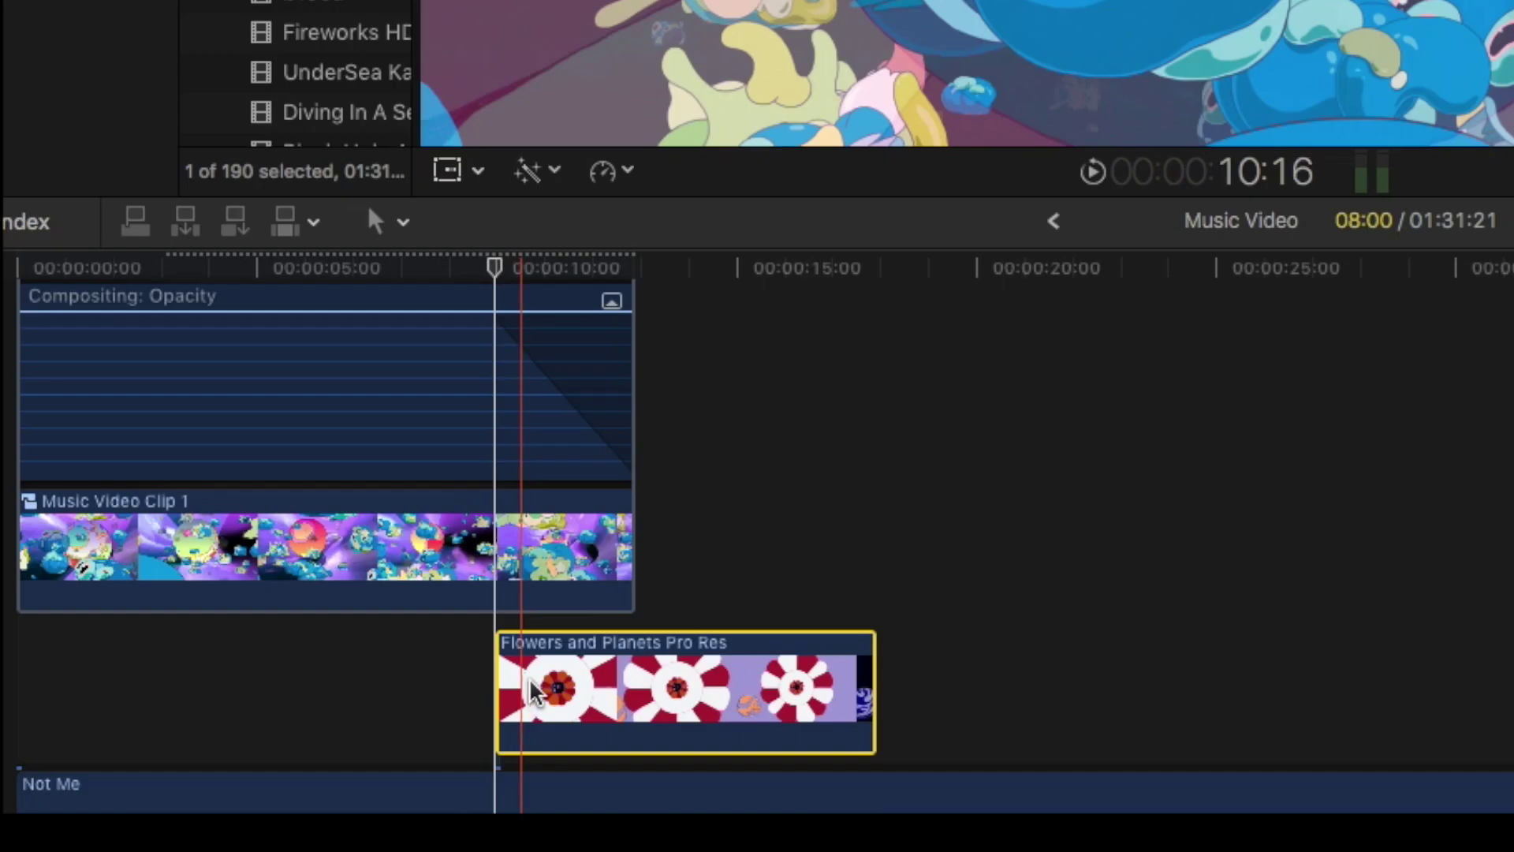
Try later start positions for the Flowers and Planets clip under the fading compound clip, and play back the overlap.
{"action": "left_click_drag", "start_coordinate": [530, 692], "coordinate": [612, 686]}
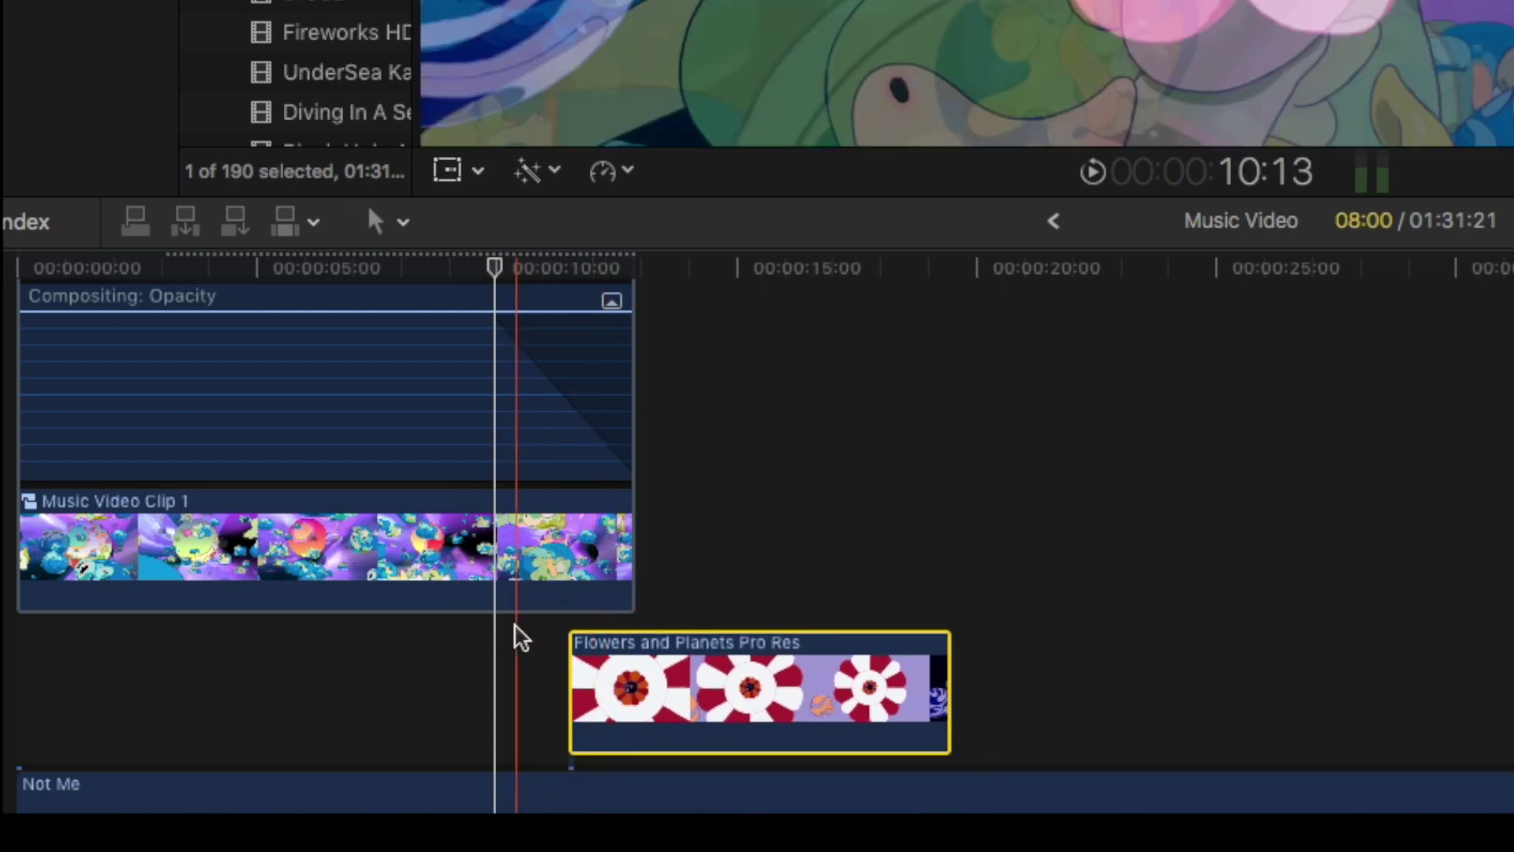
{"action": "key", "text": "space"}
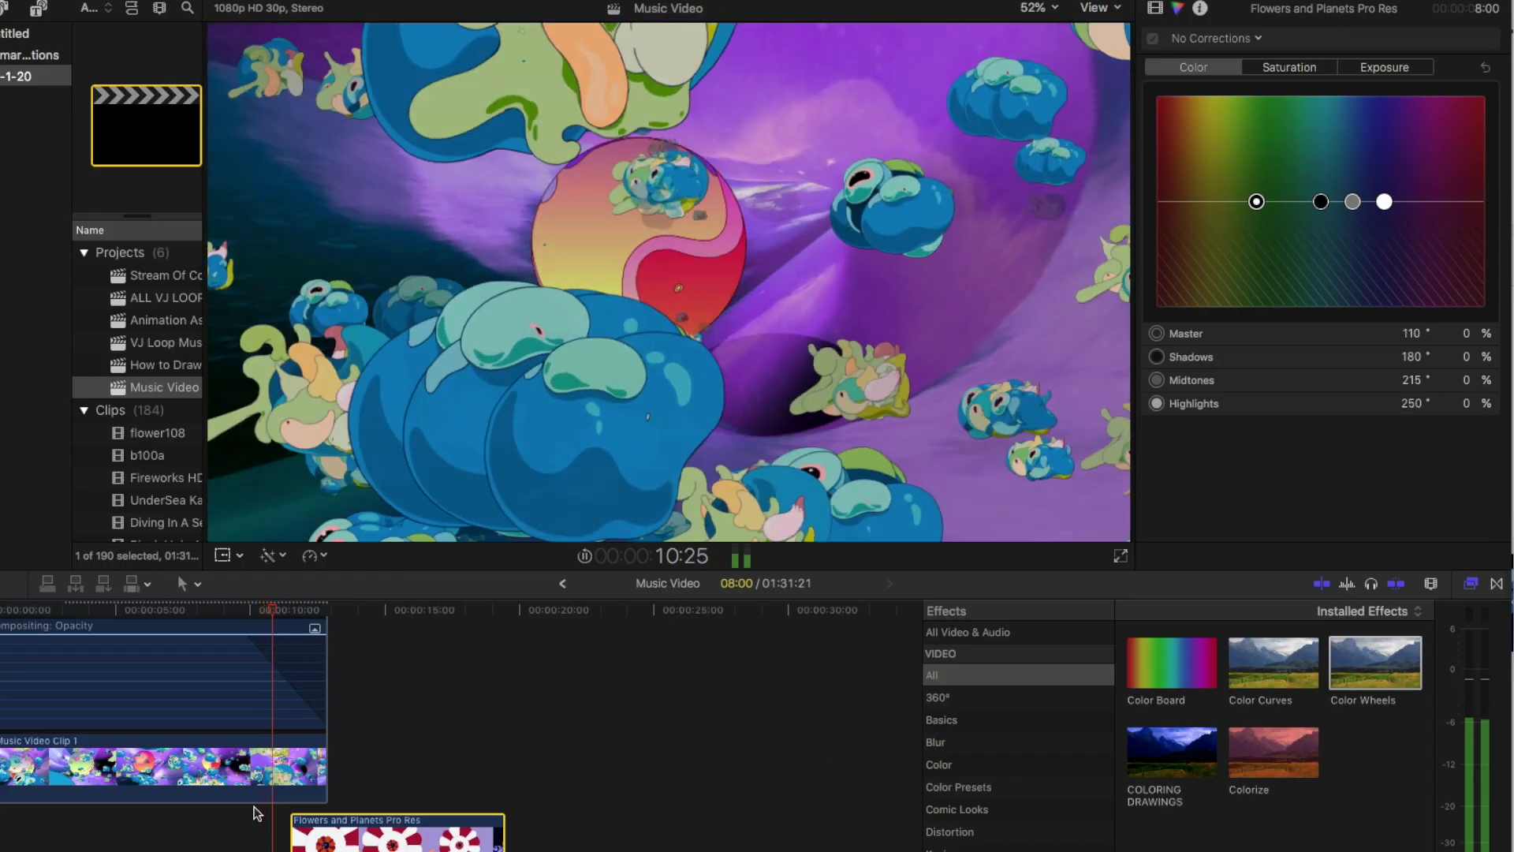
{"action": "key", "text": "space"}
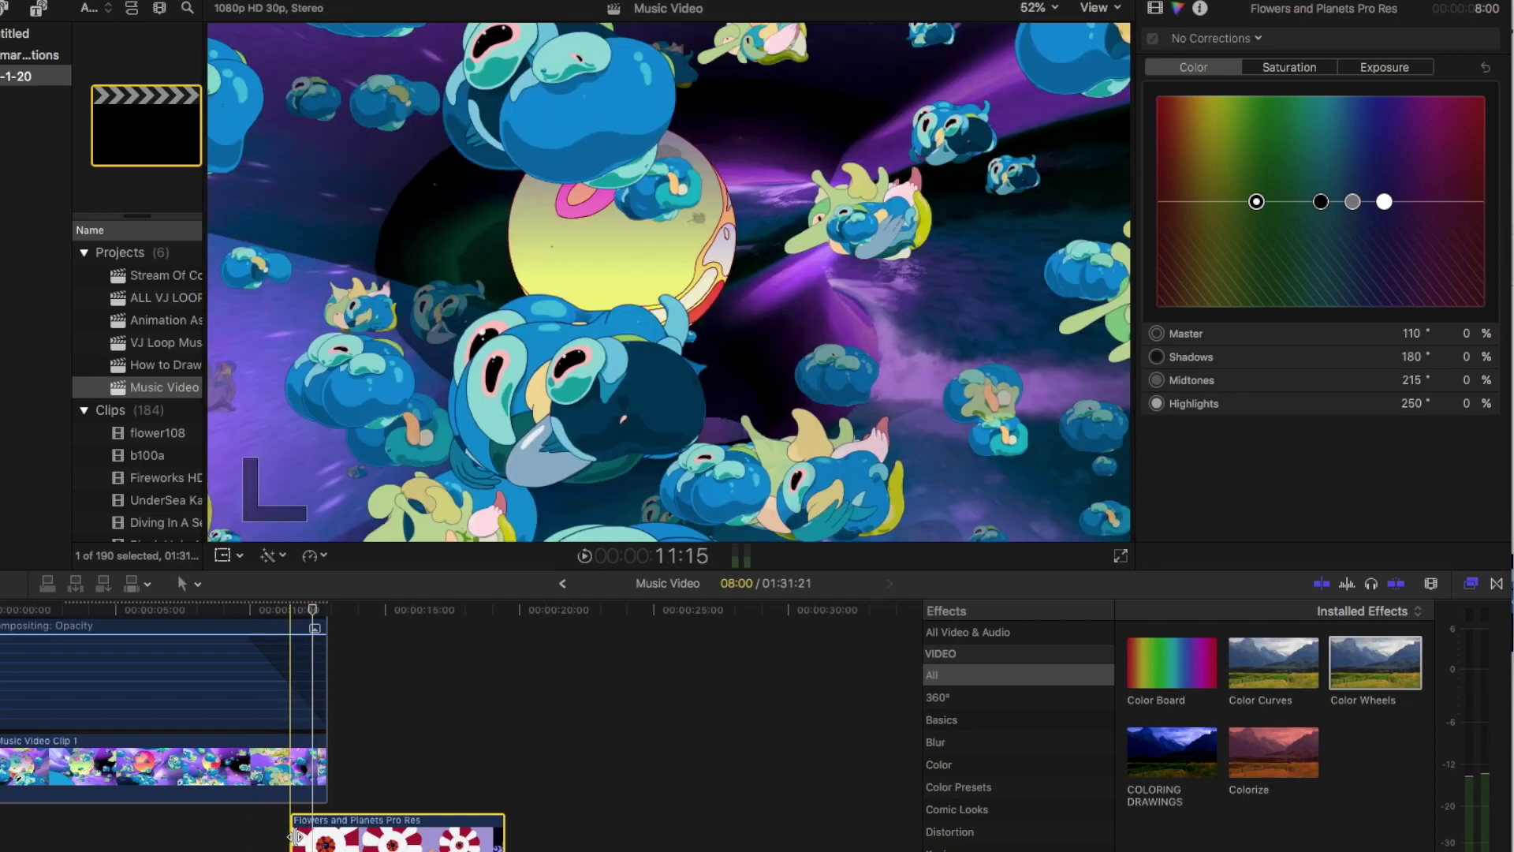
{"action": "left_click_drag", "start_coordinate": [353, 840], "coordinate": [374, 840]}
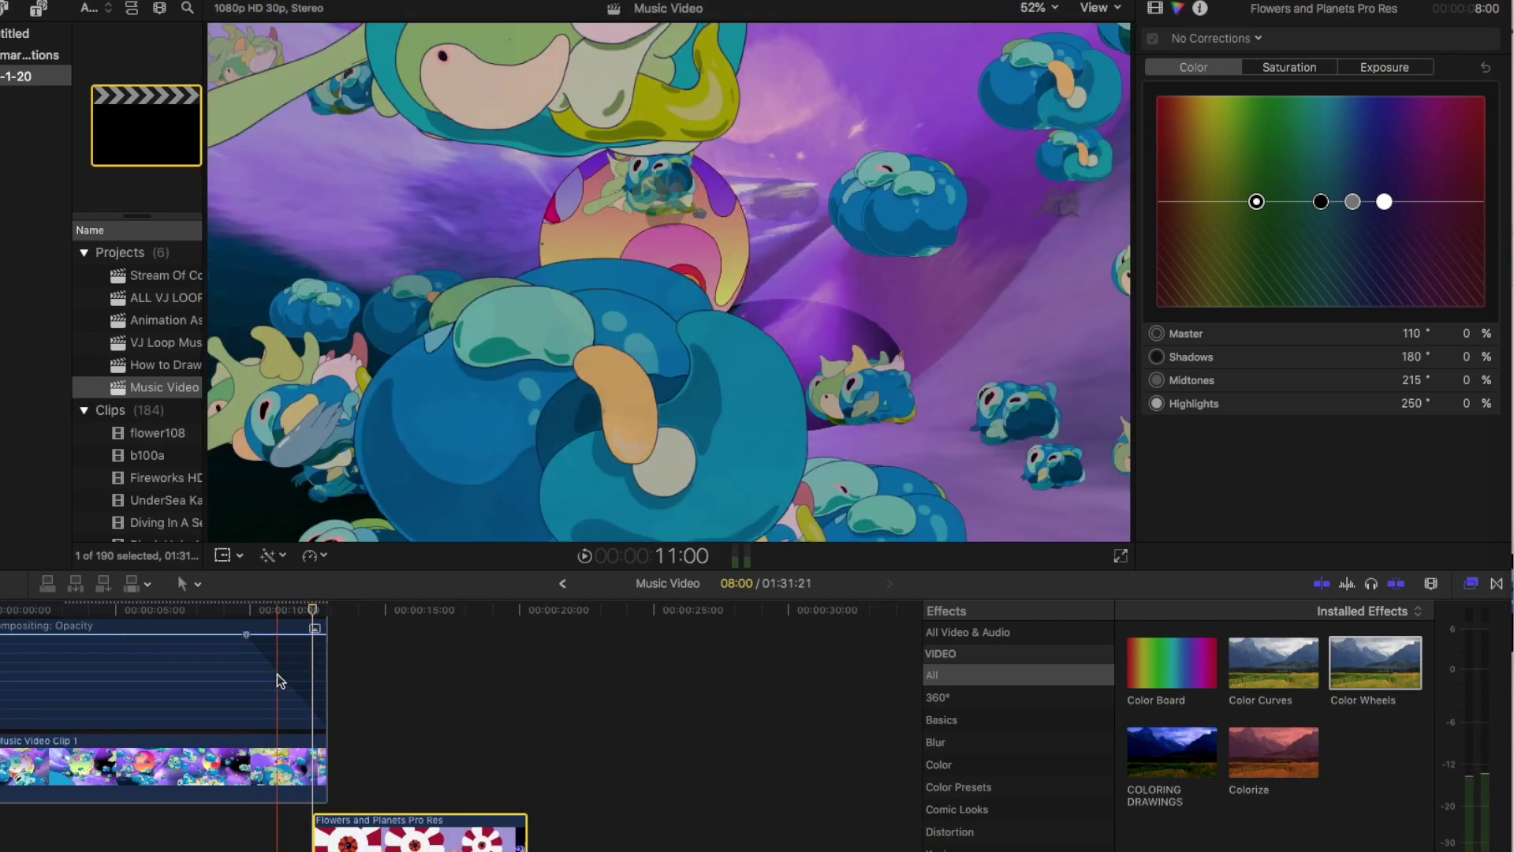
{"action": "key", "text": "space"}
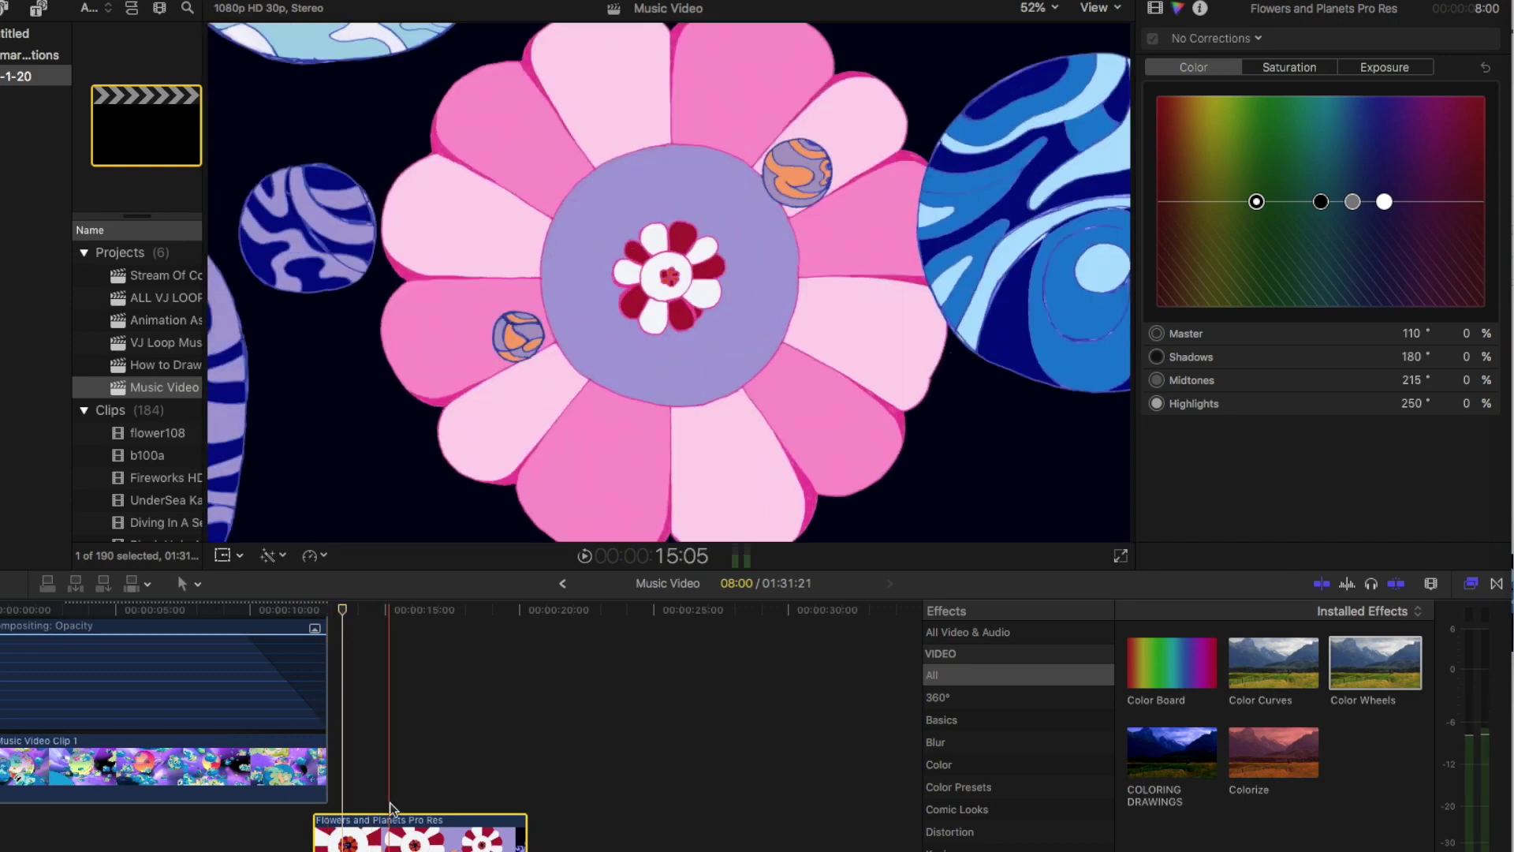
Move the Flowers and Planets clip to start where the compound clip's fade begins, at about 00:00:09:21, and play back the transition.
{"action": "left_click_drag", "start_coordinate": [396, 840], "coordinate": [326, 832]}
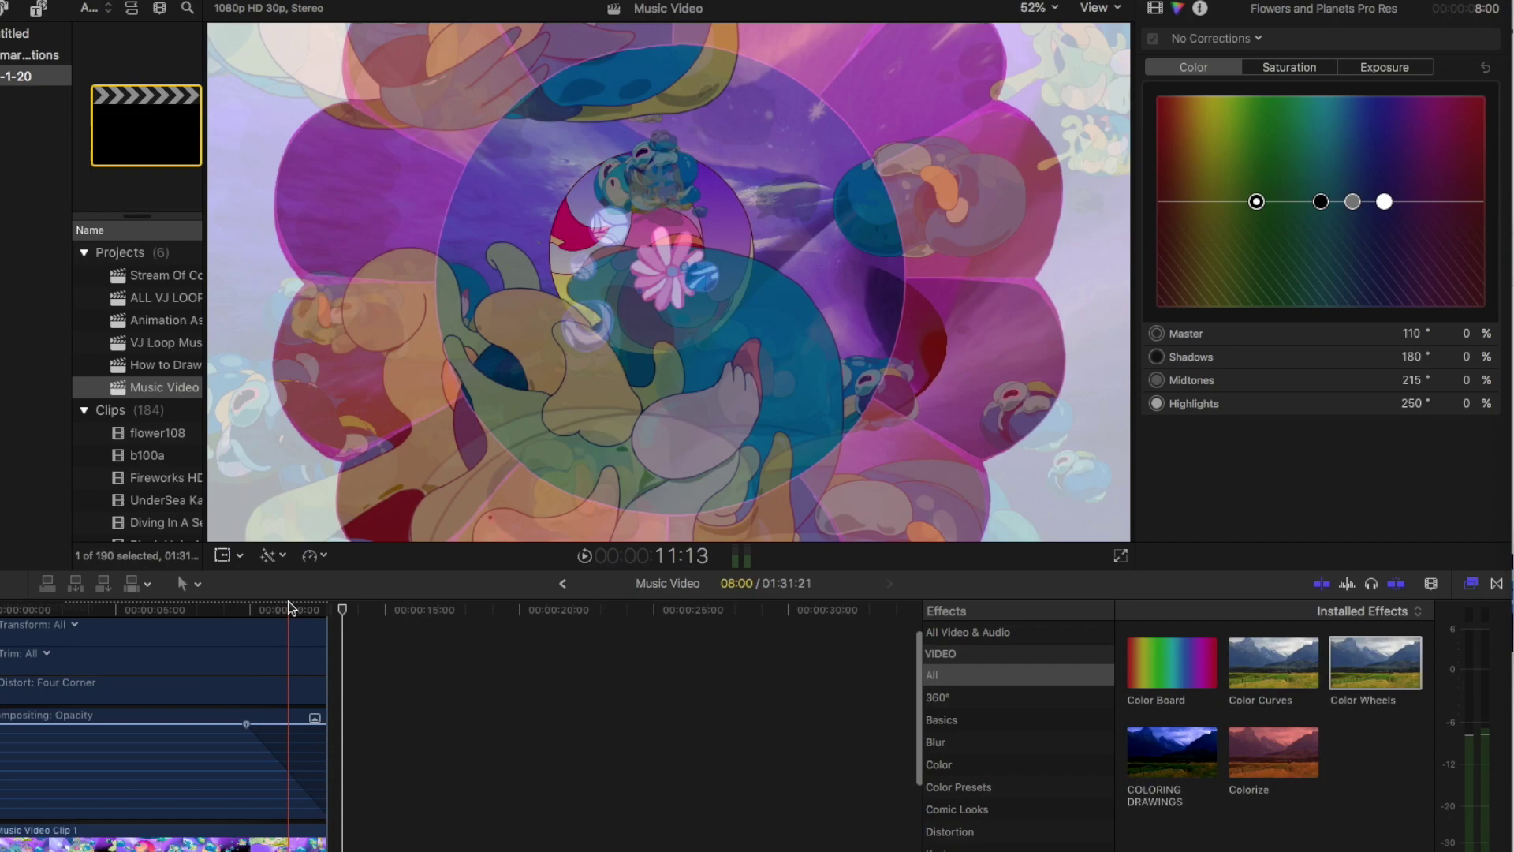
{"action": "scroll", "coordinate": [245, 710], "scroll_direction": "down", "scroll_amount": 3}
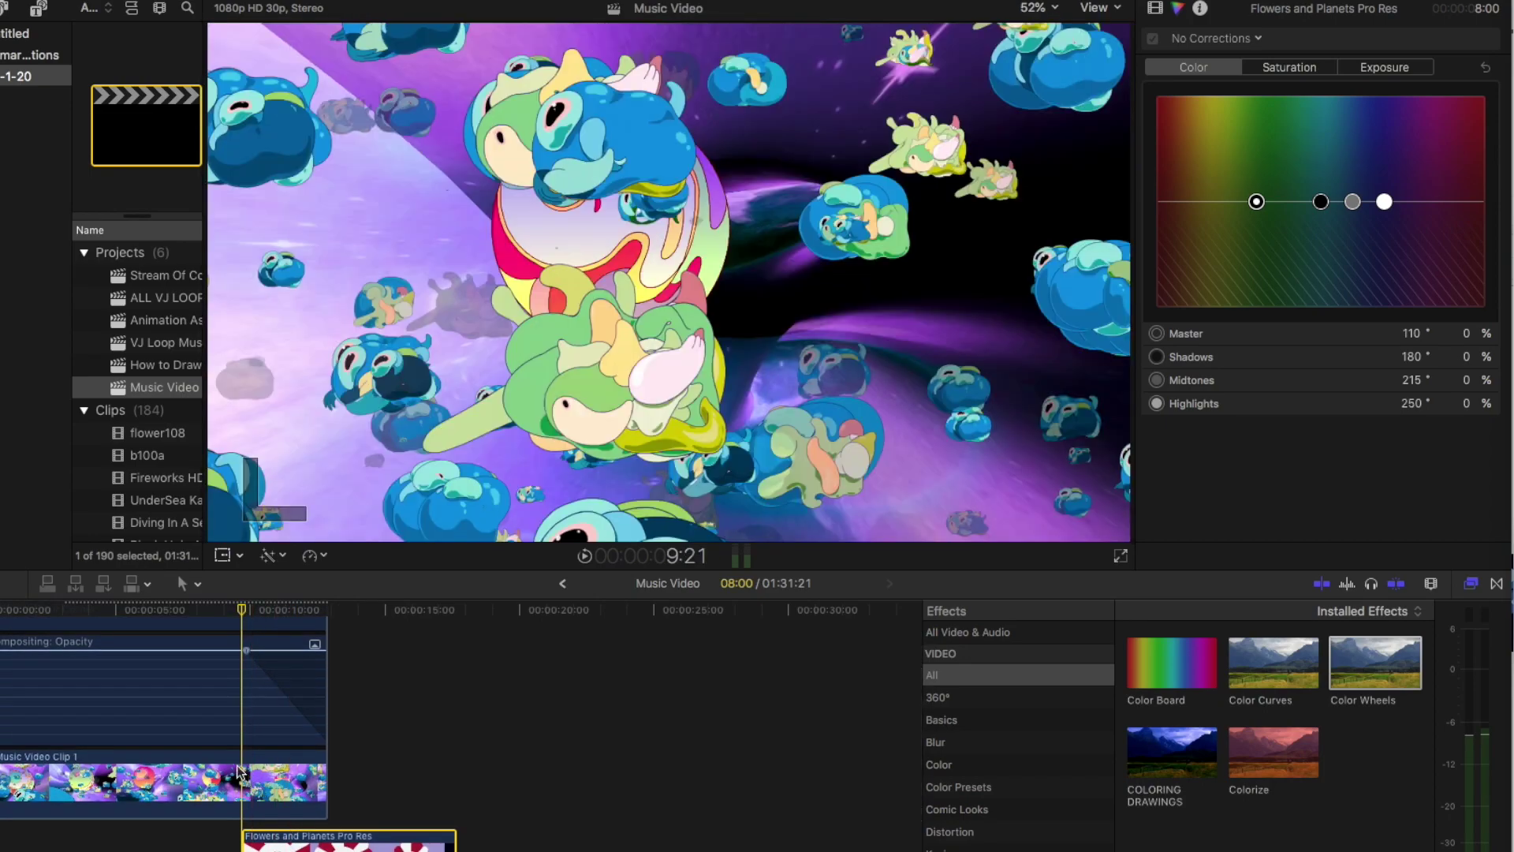
{"action": "key", "text": "space"}
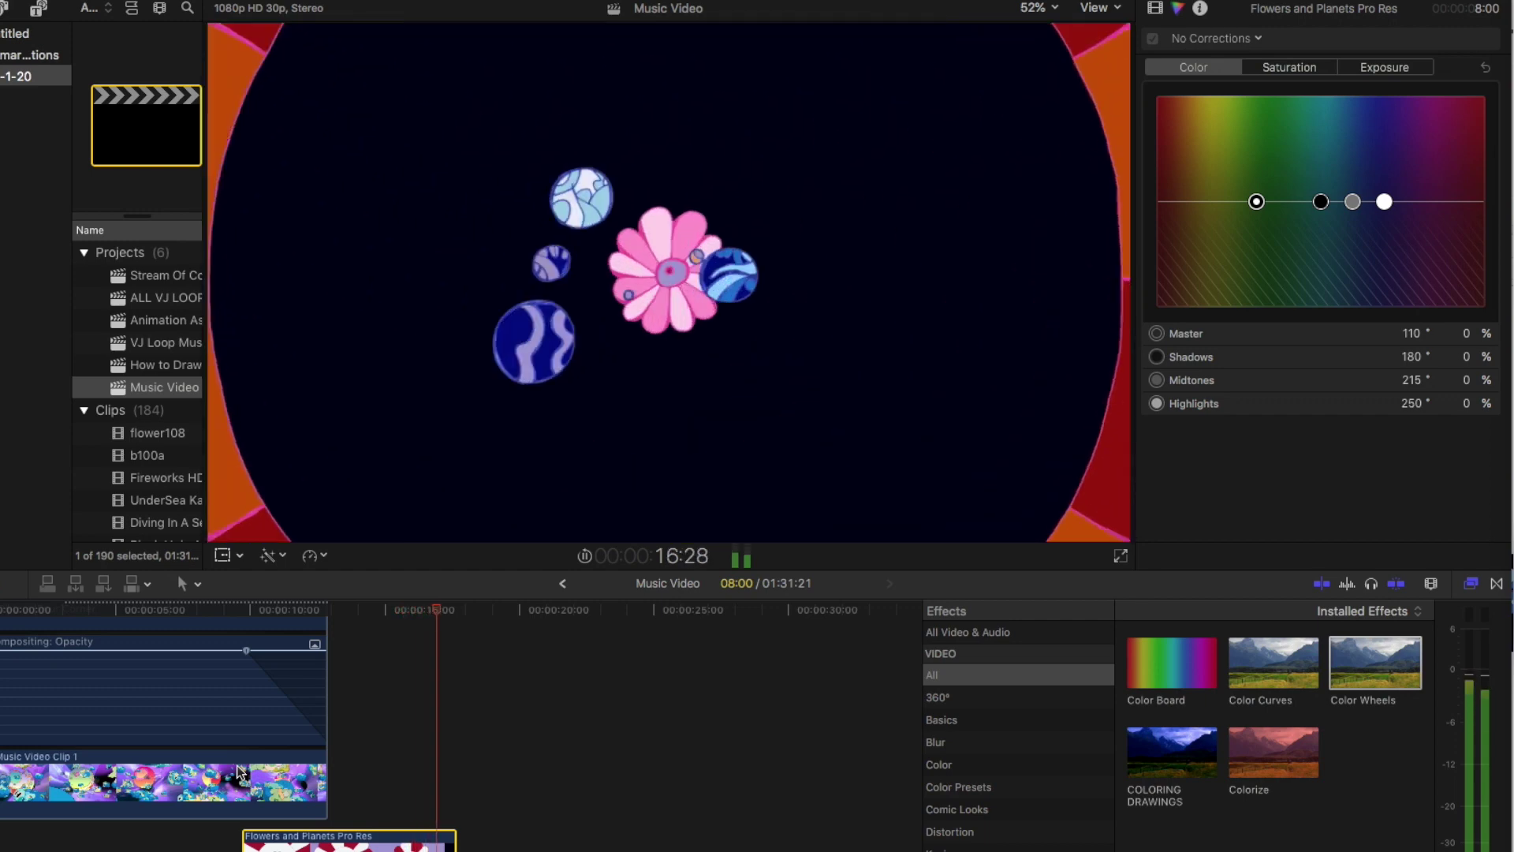
{"action": "key", "text": "space"}
Examine the Not Me audio waveform along the rest of the song for sound peaks to cut on.
{"action": "scroll", "coordinate": [293, 848], "scroll_direction": "down", "scroll_amount": 5}
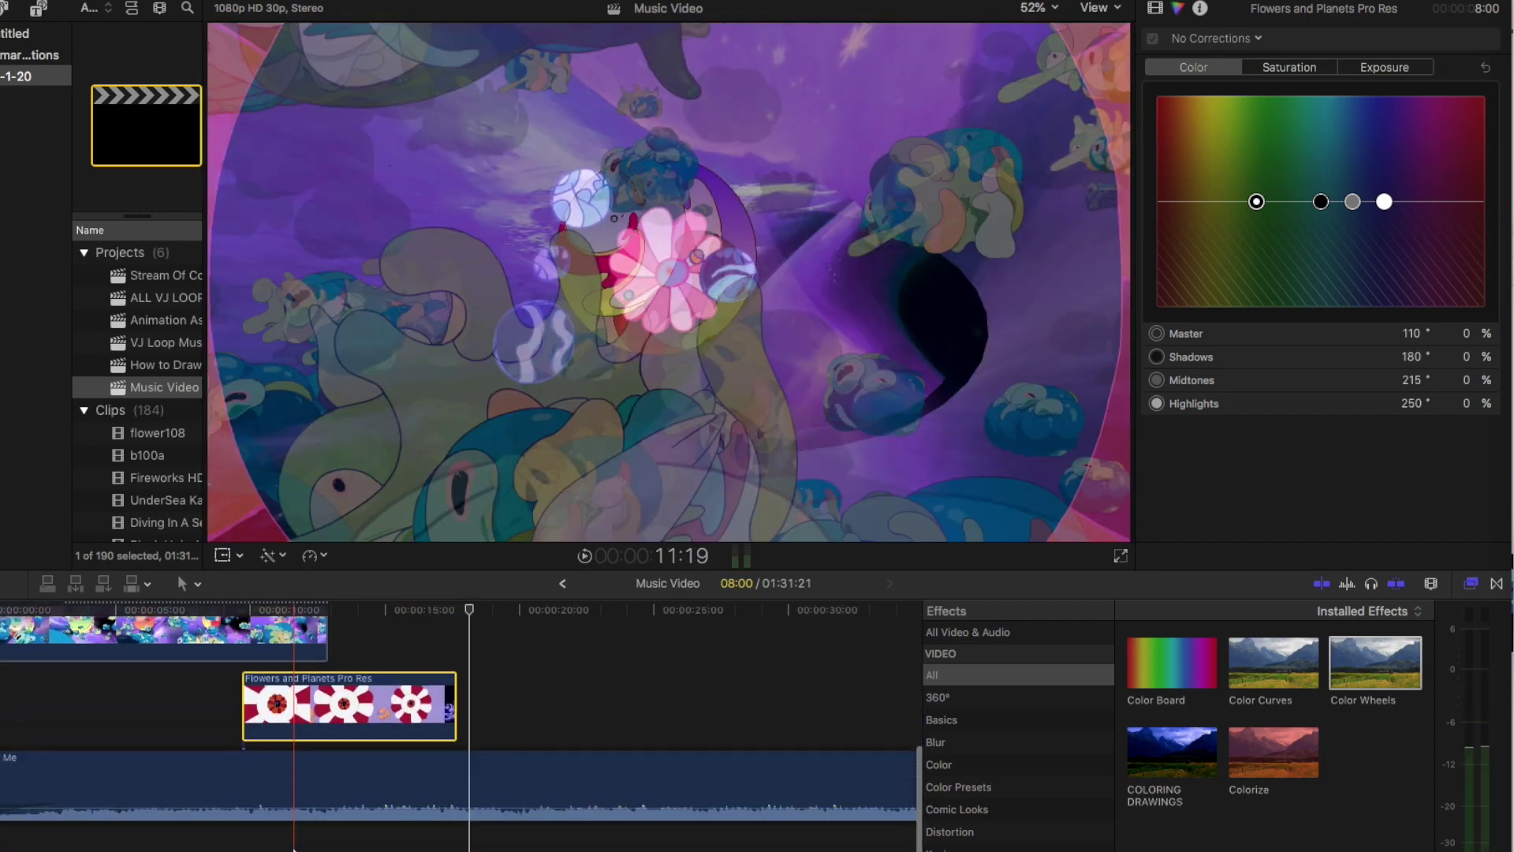
{"action": "scroll", "coordinate": [353, 726], "scroll_direction": "right", "scroll_amount": 2}
{"action": "scroll", "coordinate": [394, 725], "scroll_direction": "left", "scroll_amount": 1}
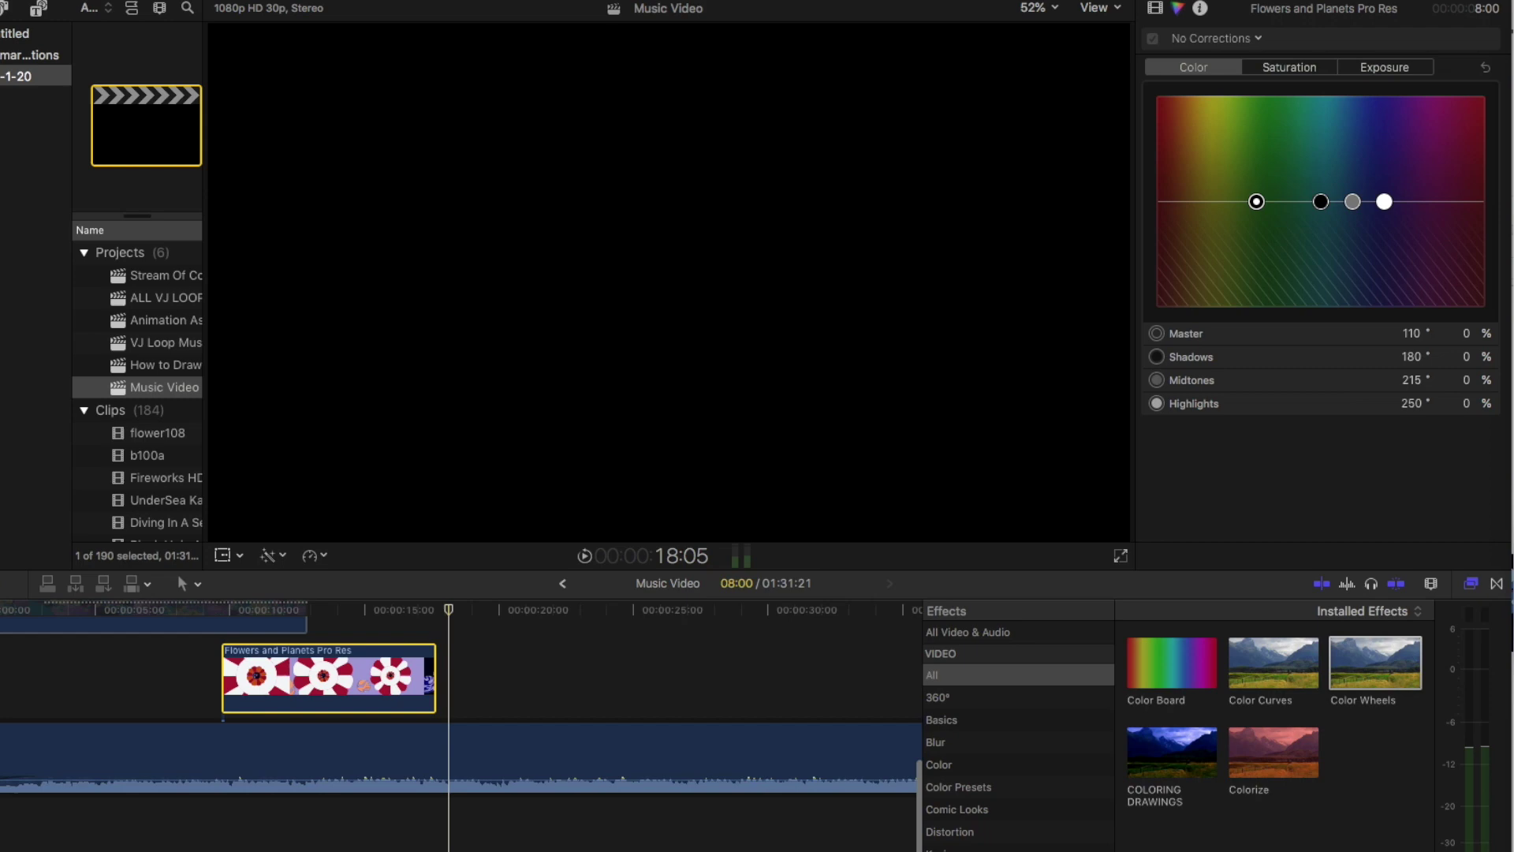
{"action": "scroll", "coordinate": [442, 726], "scroll_direction": "up", "scroll_amount": 3}
{"action": "scroll", "coordinate": [457, 726], "scroll_direction": "down", "scroll_amount": 3}
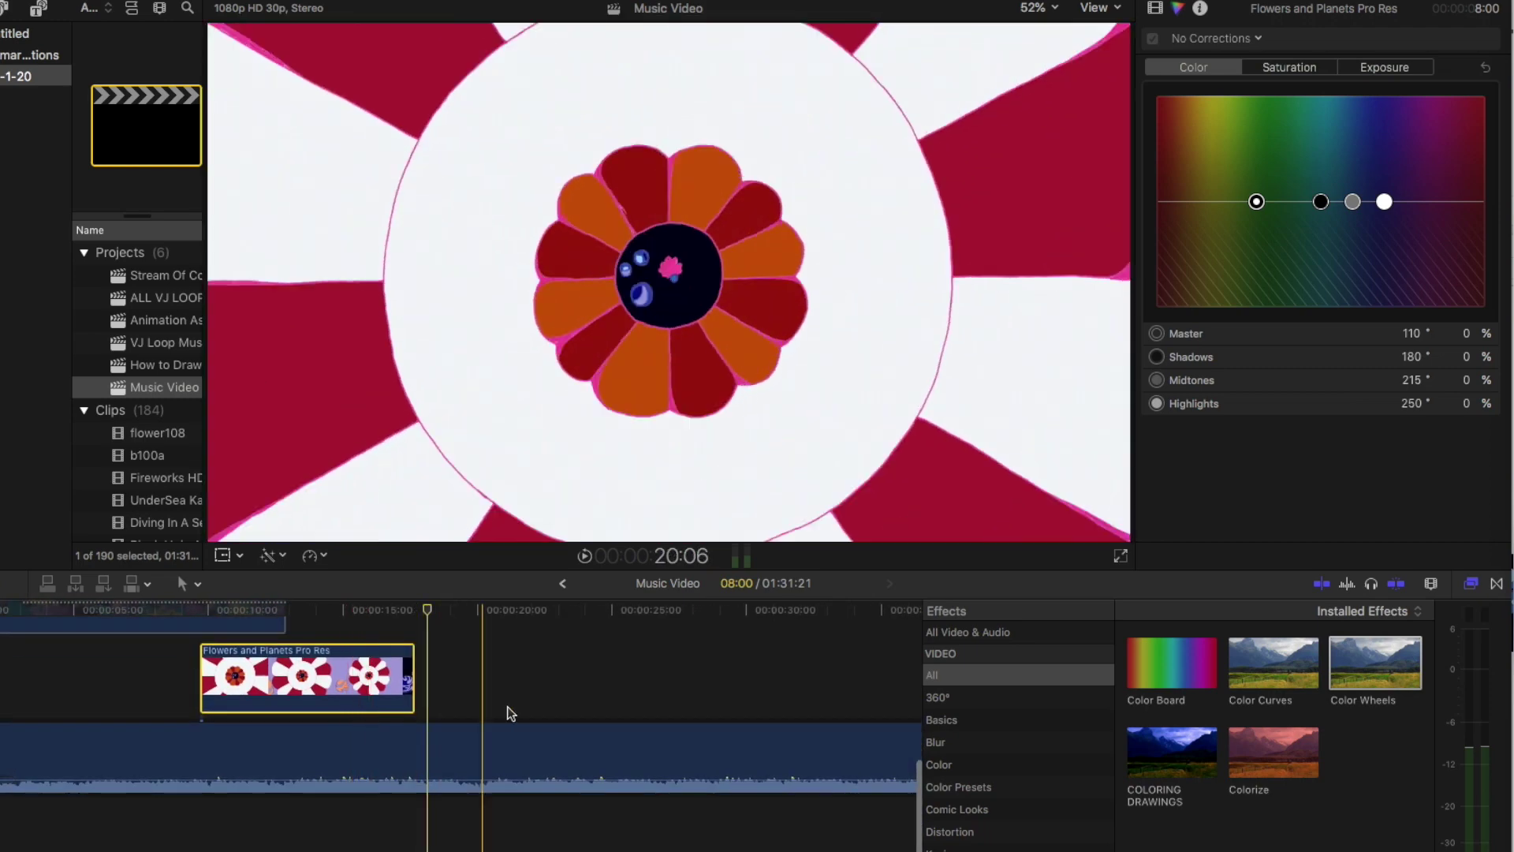
{"action": "scroll", "coordinate": [497, 710], "scroll_direction": "up", "scroll_amount": 1}
{"action": "scroll", "coordinate": [391, 707], "scroll_direction": "up", "scroll_amount": 3}
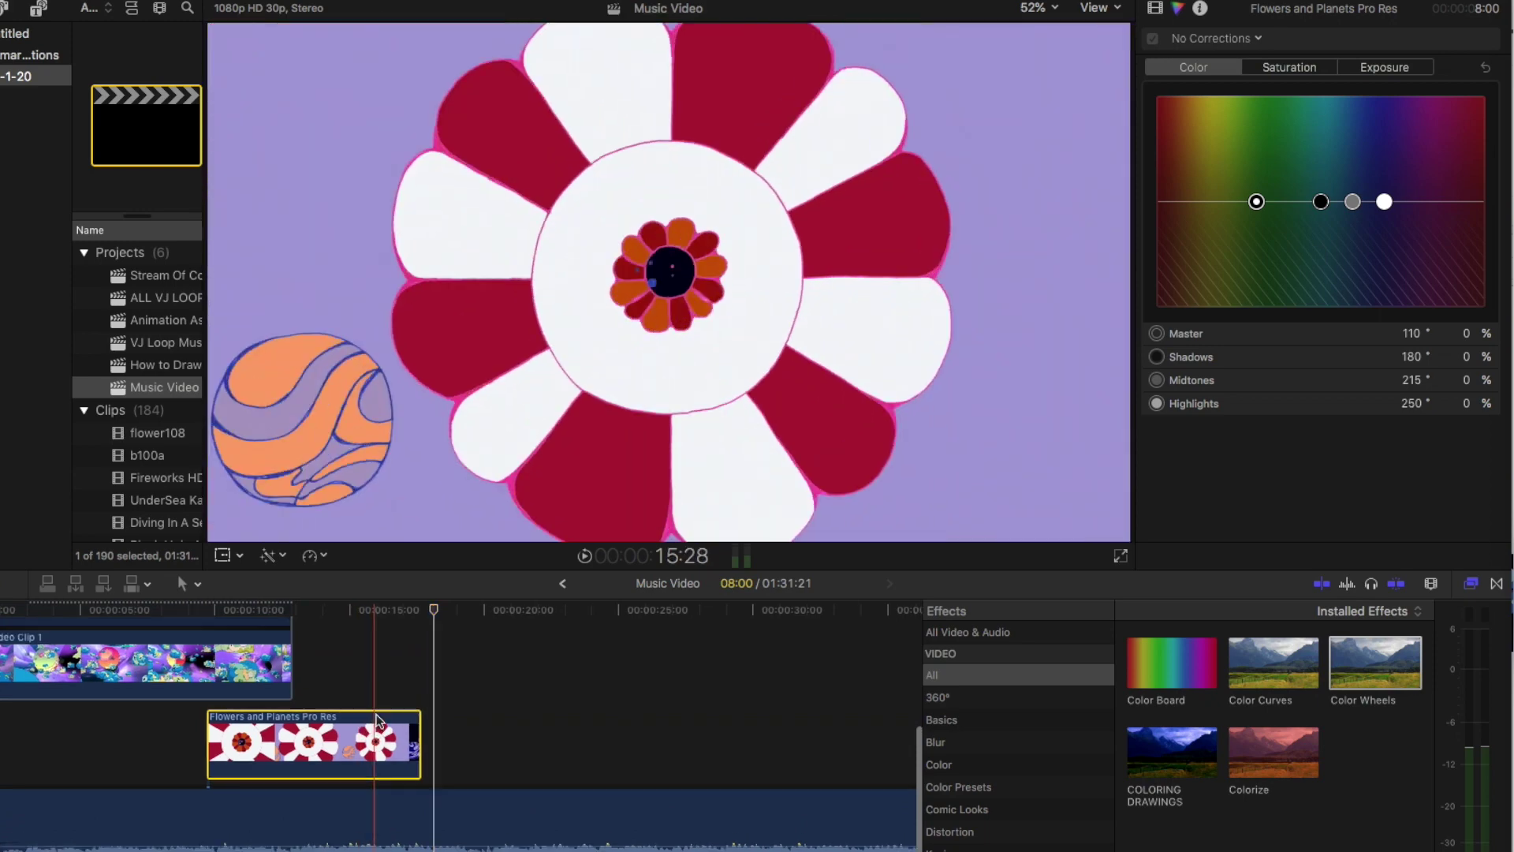
{"action": "scroll", "coordinate": [383, 718], "scroll_direction": "right", "scroll_amount": 3}
{"action": "scroll", "coordinate": [527, 744], "scroll_direction": "down", "scroll_amount": 1}
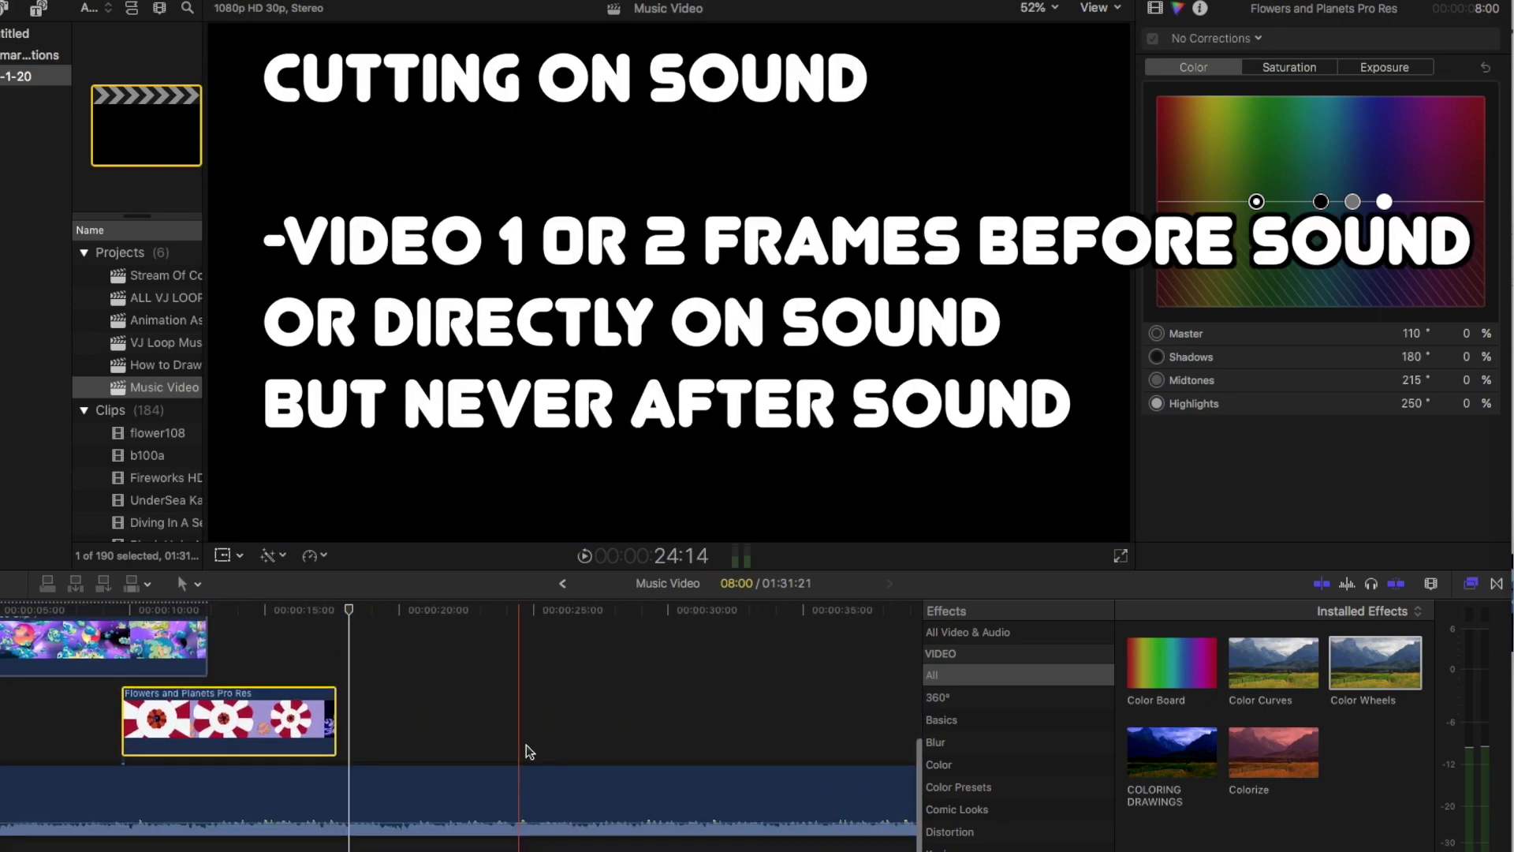
{"action": "scroll", "coordinate": [527, 744], "scroll_direction": "right", "scroll_amount": 8}
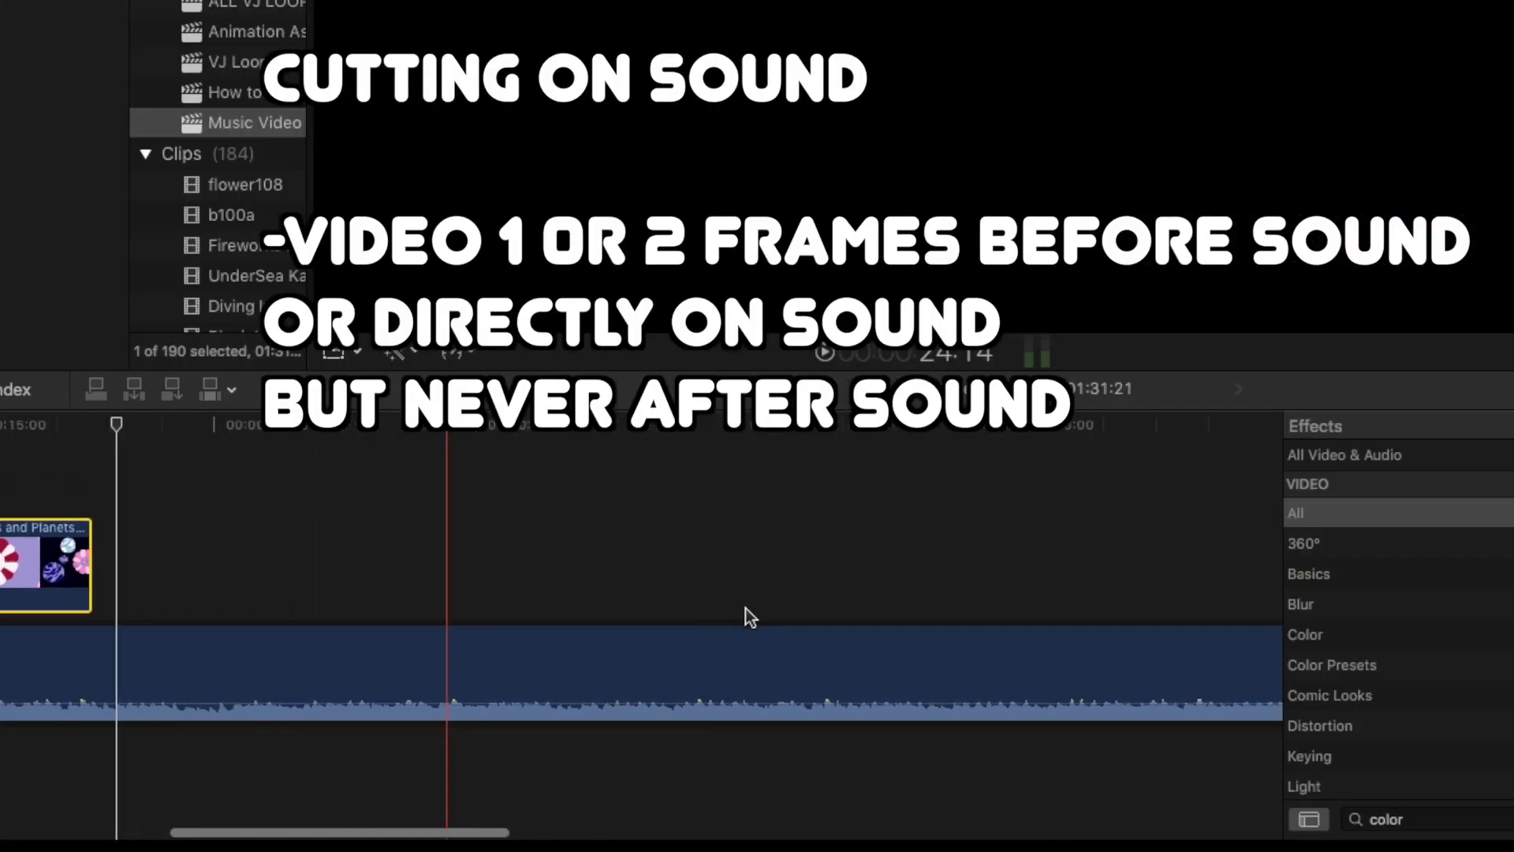
{"action": "scroll", "coordinate": [745, 608], "scroll_direction": "right", "scroll_amount": 5}
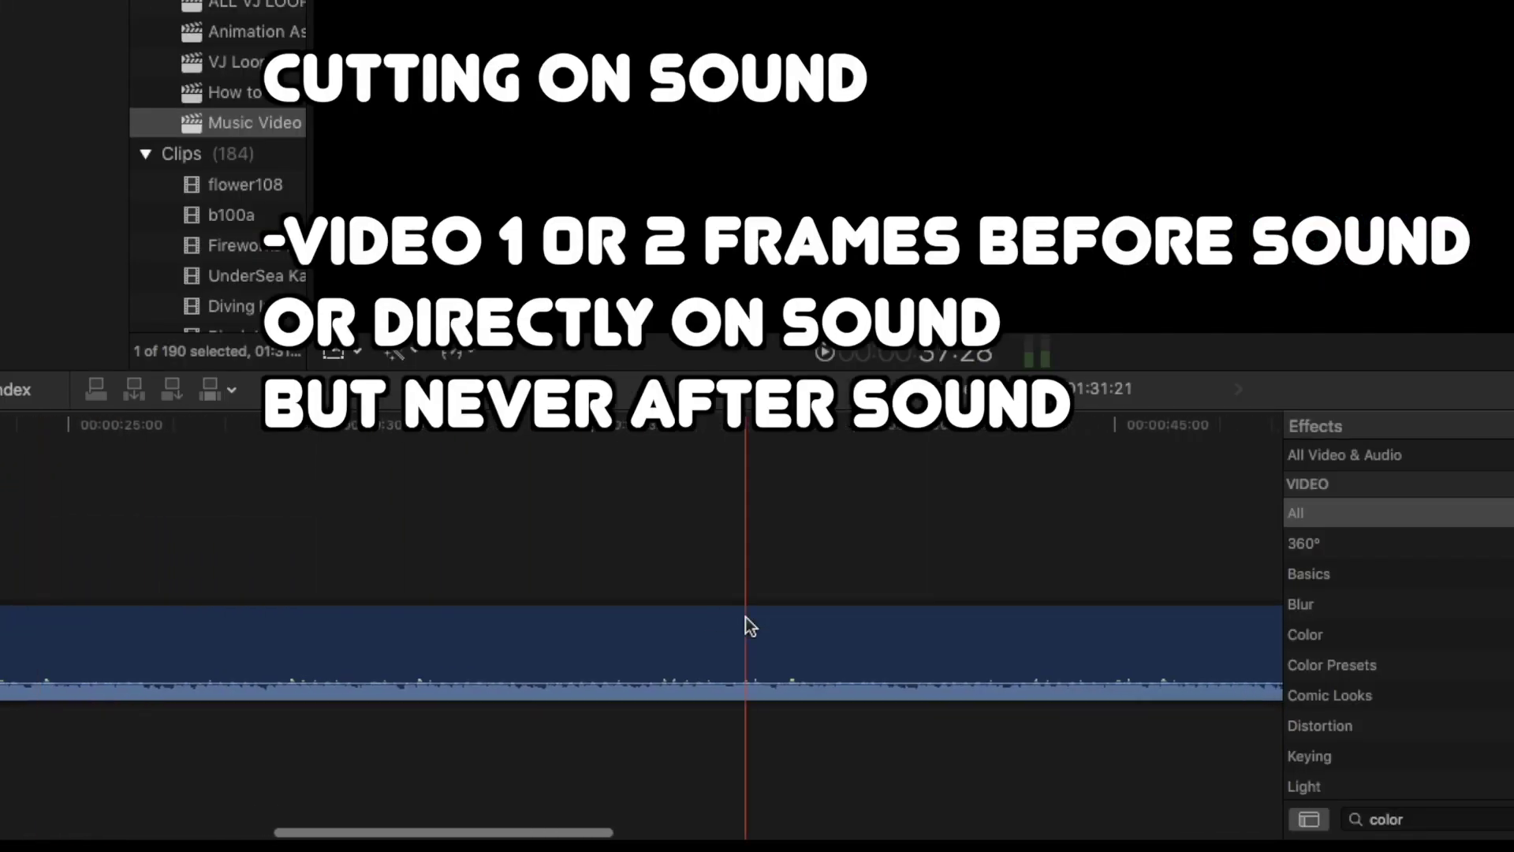
{"action": "key", "text": "super+minus"}
{"action": "key", "text": "super+minus"}
{"action": "scroll", "coordinate": [903, 679], "scroll_direction": "right", "scroll_amount": 1}
{"action": "scroll", "coordinate": [904, 678], "scroll_direction": "up", "scroll_amount": 1}
{"action": "scroll", "coordinate": [903, 678], "scroll_direction": "right", "scroll_amount": 5}
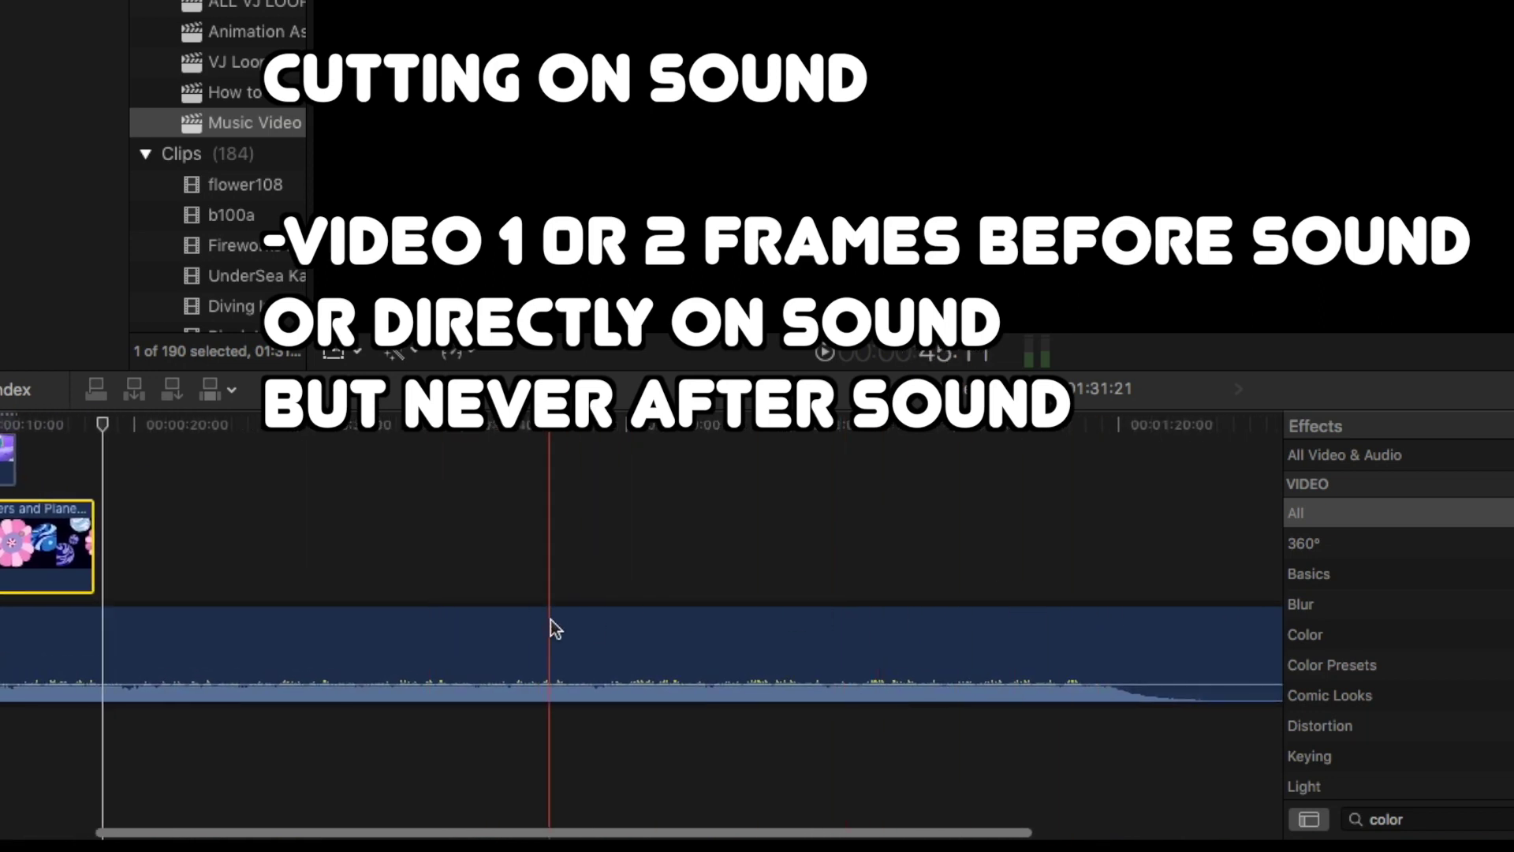
{"action": "key", "text": "space"}
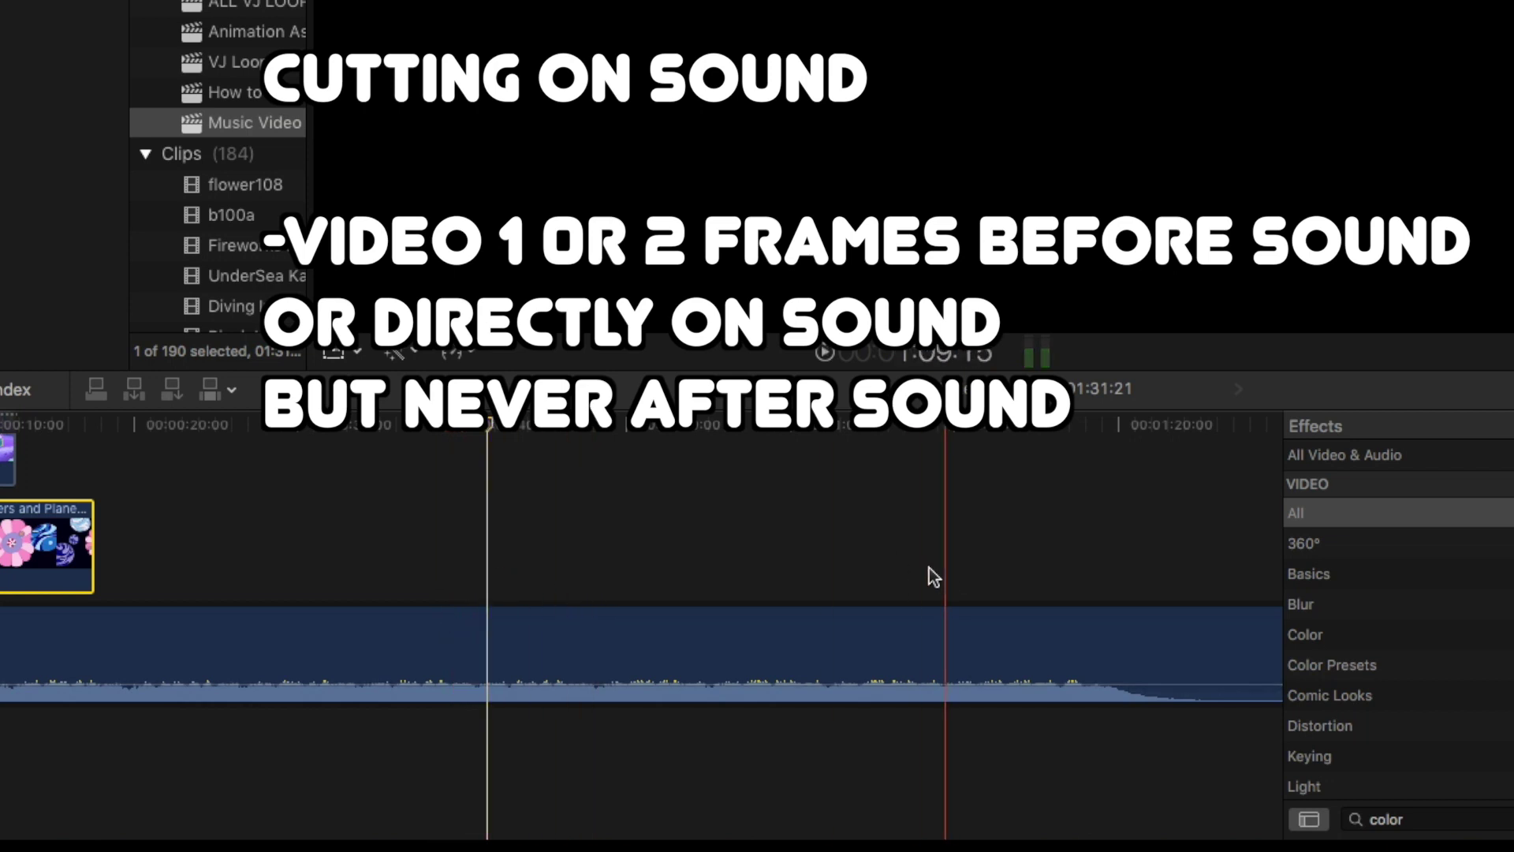
{"action": "scroll", "coordinate": [907, 561], "scroll_direction": "left", "scroll_amount": 5}
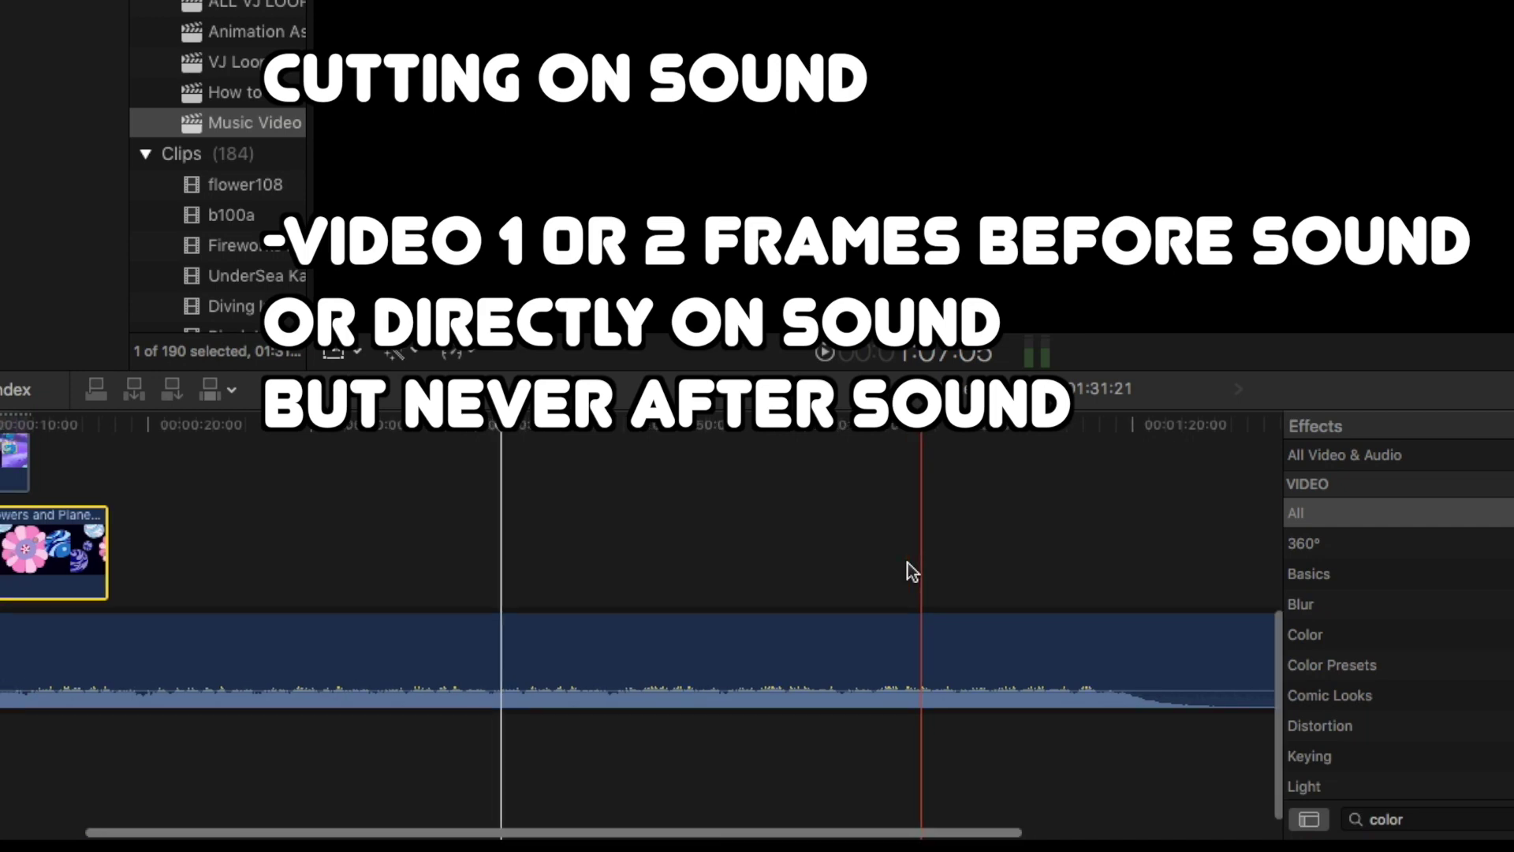
{"action": "scroll", "coordinate": [189, 505], "scroll_direction": "up", "scroll_amount": 2}
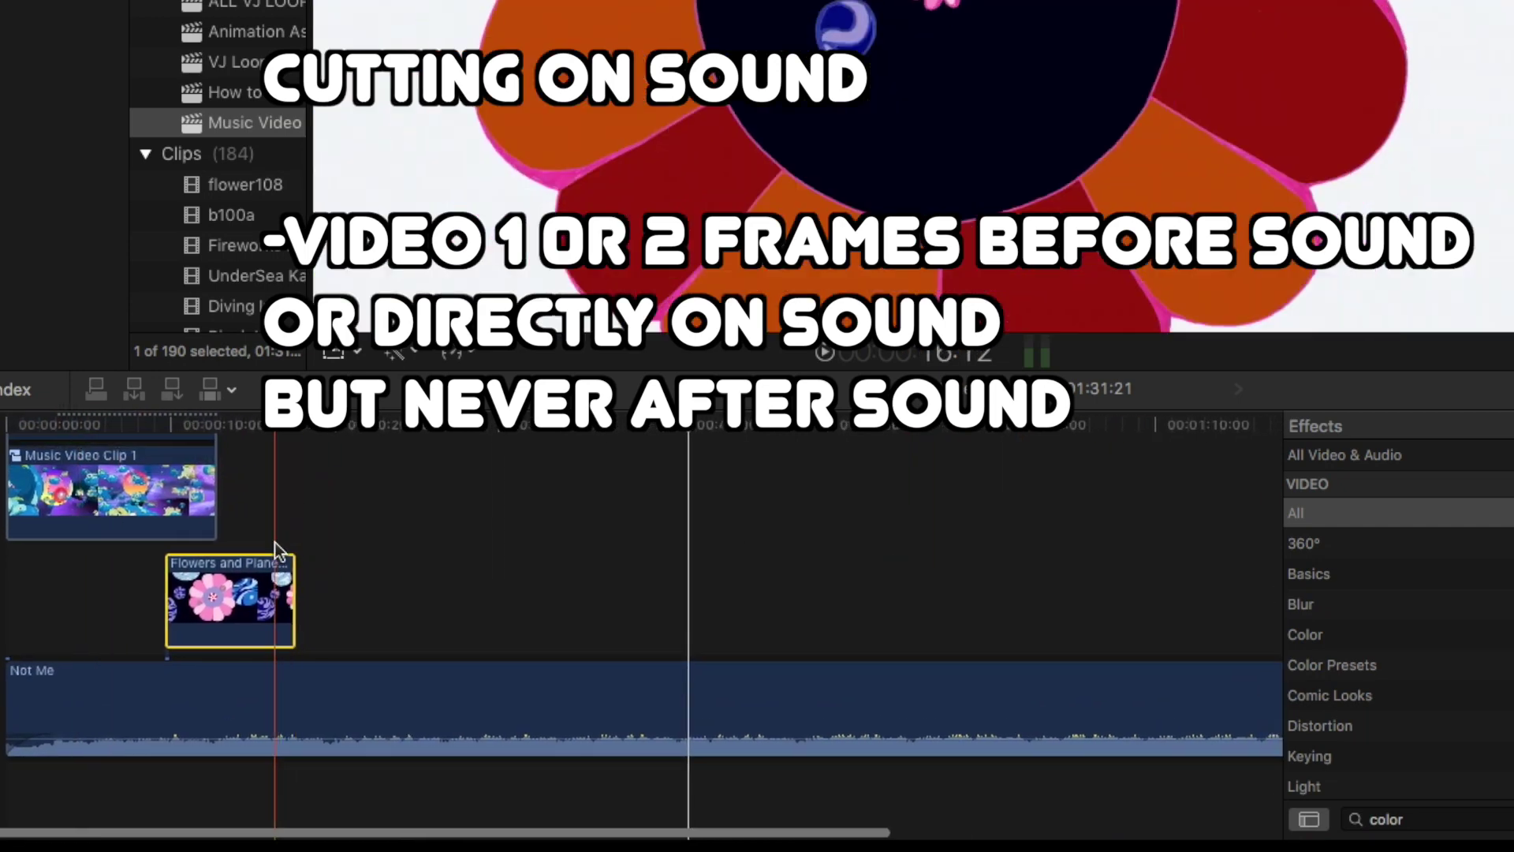
Add the "Arena - Composition 2019-12-19 at 17.38.32" clip from Finder's DEC 22 folder above the audio, after the Flowers and Planets clip.
{"action": "key", "text": "super+="}
{"action": "key", "text": "super+="}
{"action": "scroll", "coordinate": [274, 541], "scroll_direction": "left", "scroll_amount": 1}
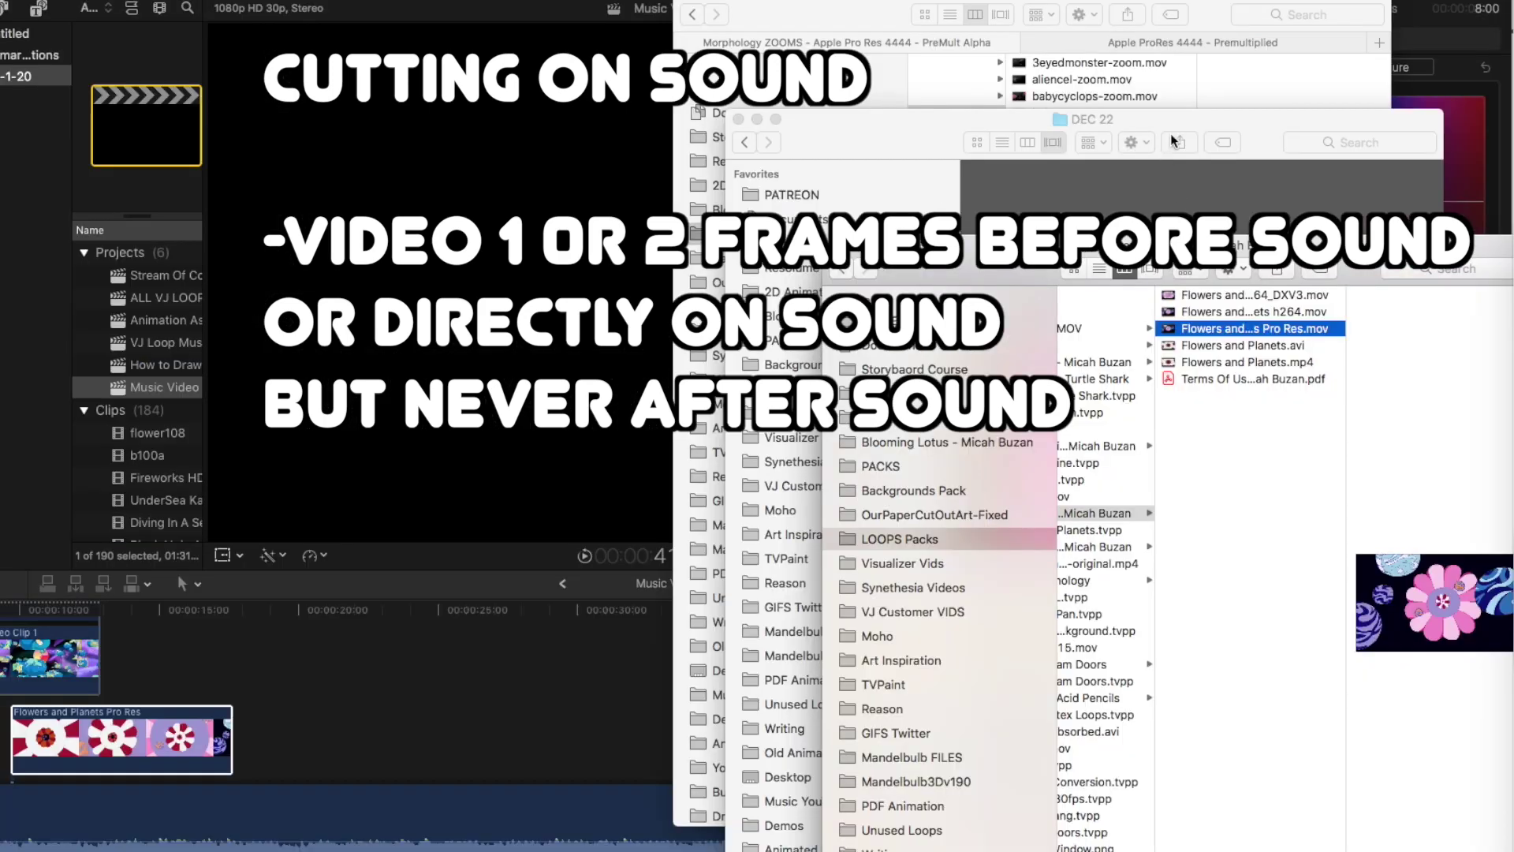
{"action": "left_click", "coordinate": [1209, 125]}
{"action": "left_click", "coordinate": [1086, 624]}
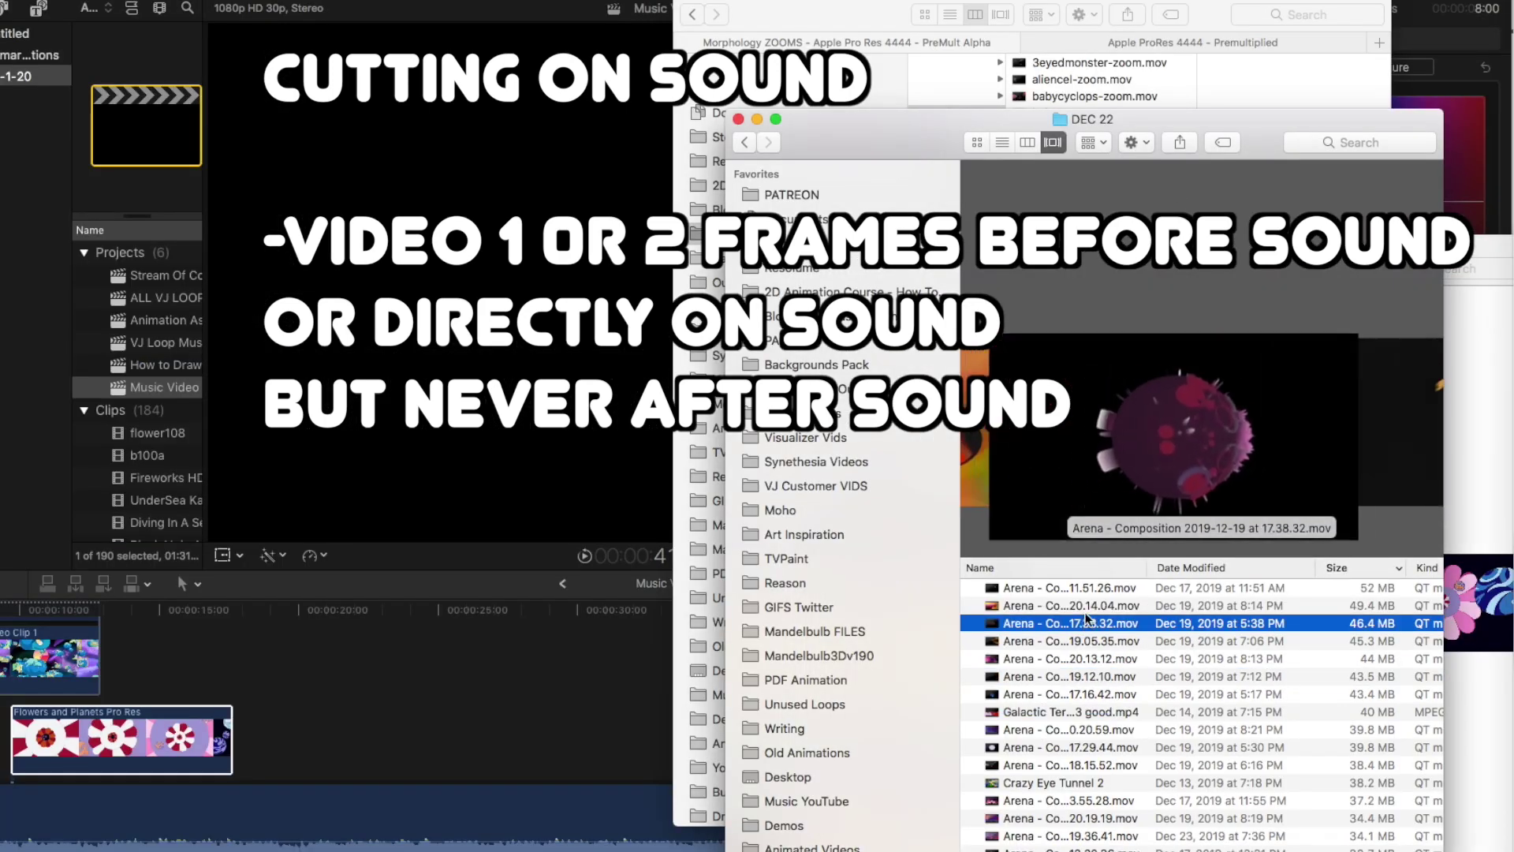
{"action": "left_click_drag", "start_coordinate": [1086, 628], "coordinate": [404, 660]}
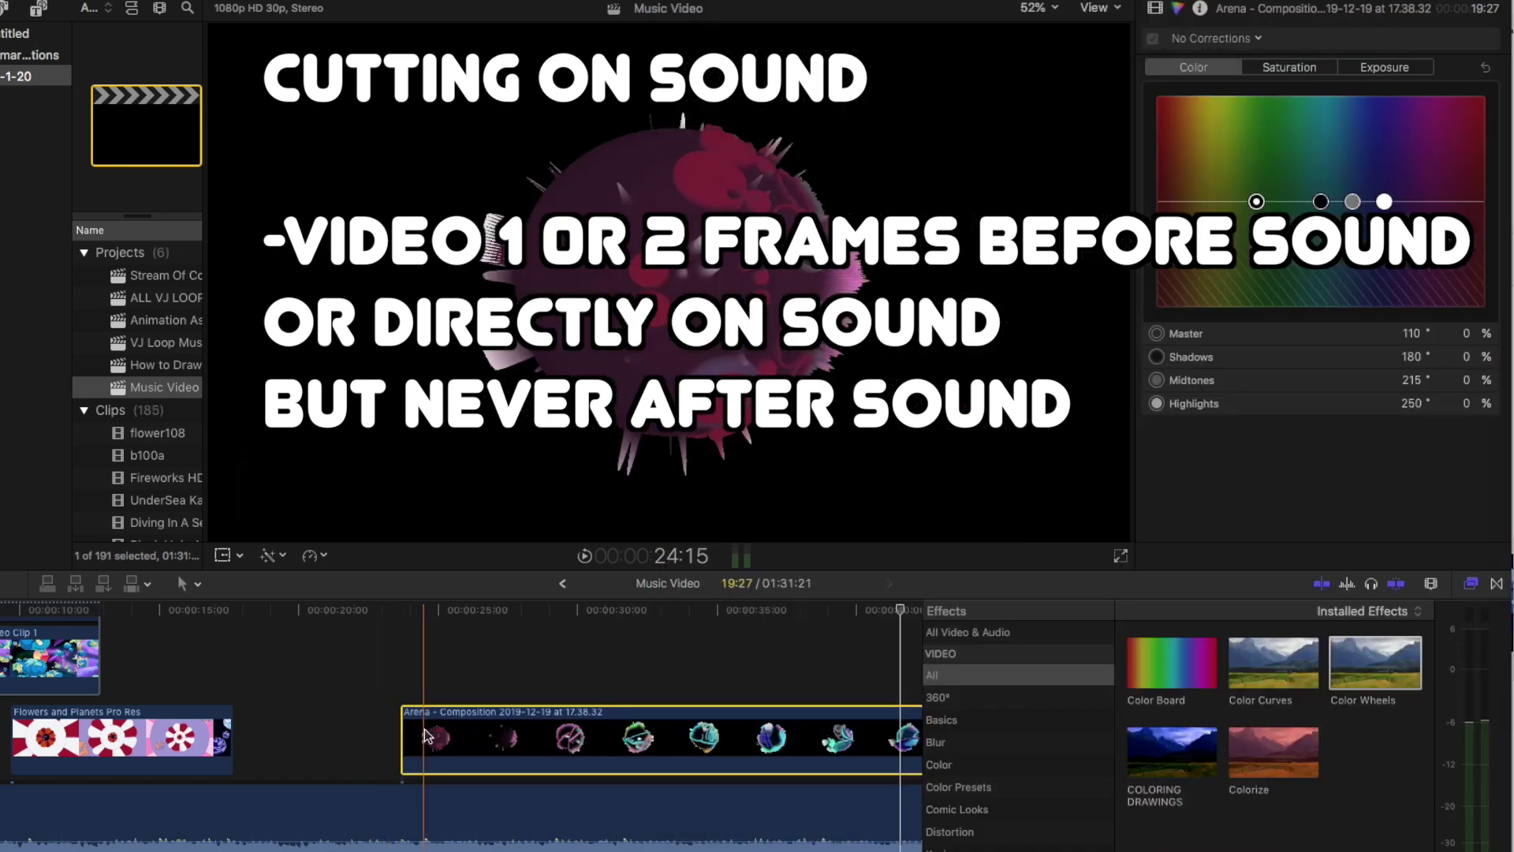
Position the start of the Arena clip near the audio peak, at about 00:00:24:20, and play back the cut.
{"action": "left_click_drag", "start_coordinate": [425, 737], "coordinate": [343, 724]}
{"action": "scroll", "coordinate": [445, 731], "scroll_direction": "right", "scroll_amount": 10}
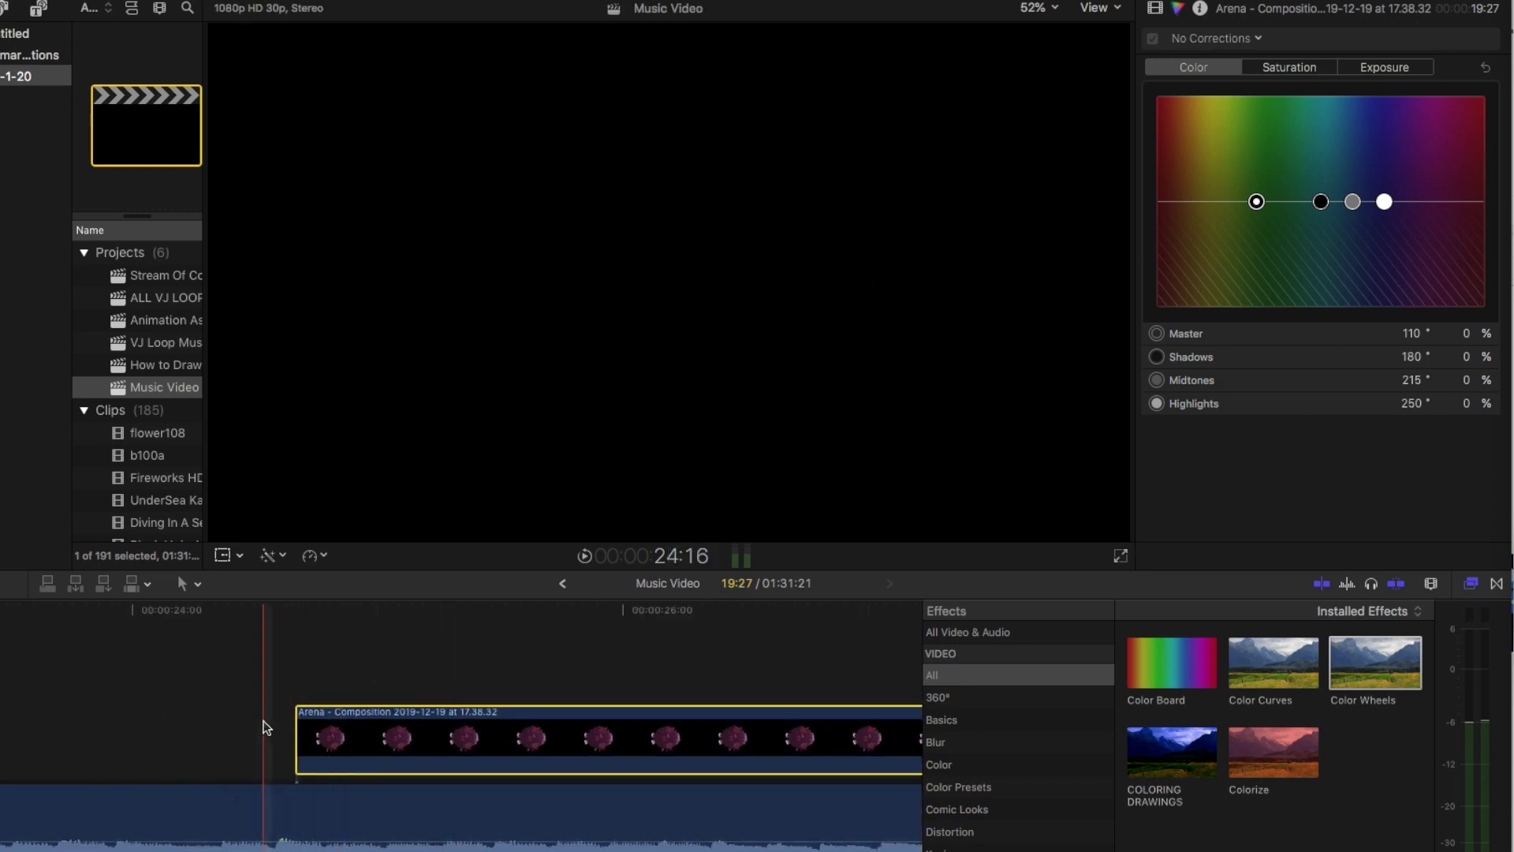
{"action": "key", "text": "space"}
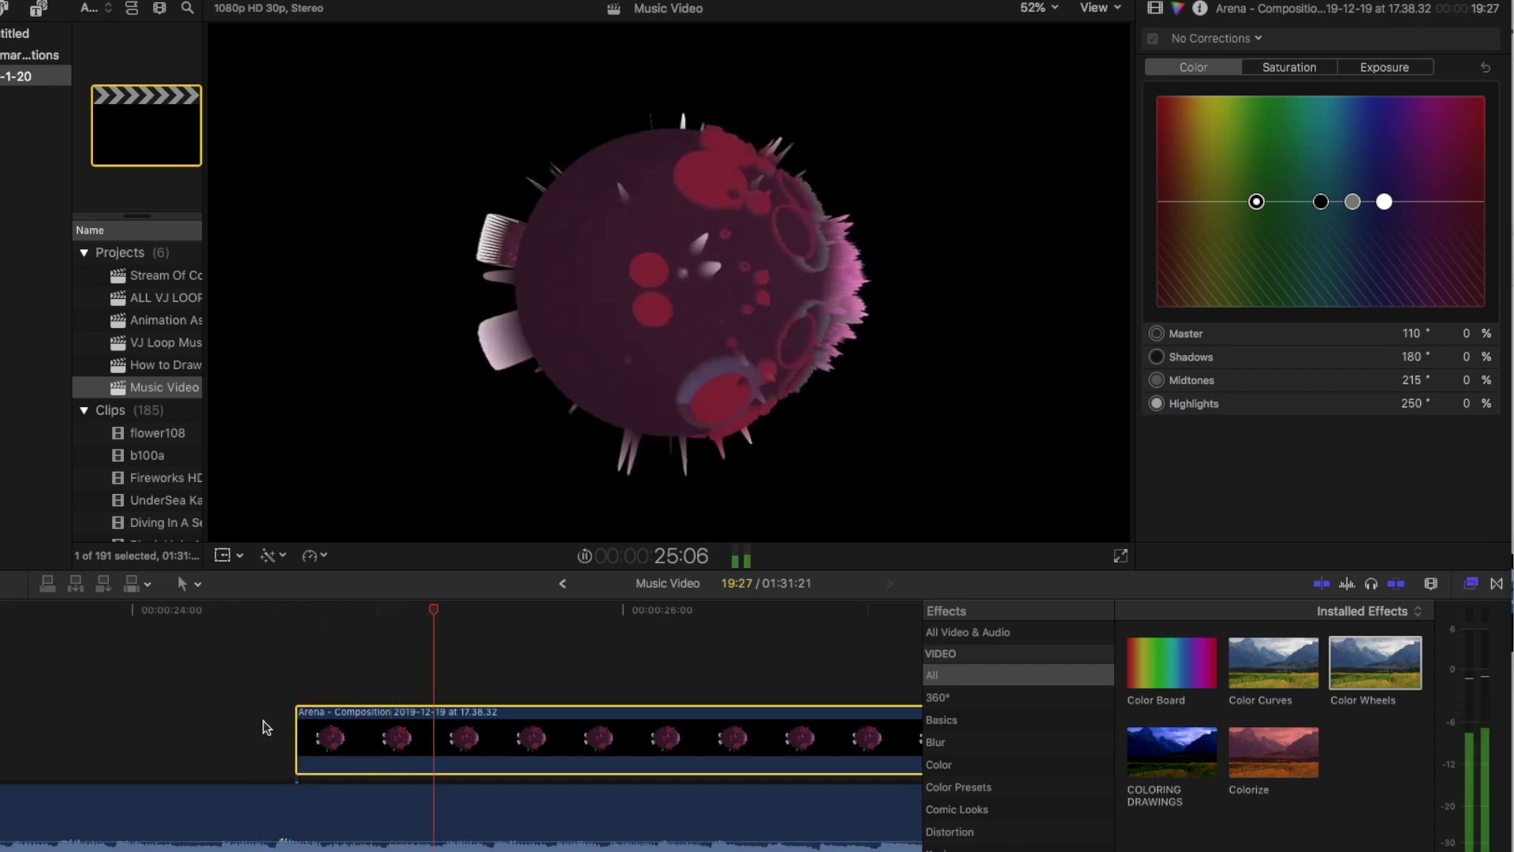
{"action": "key", "text": "space"}
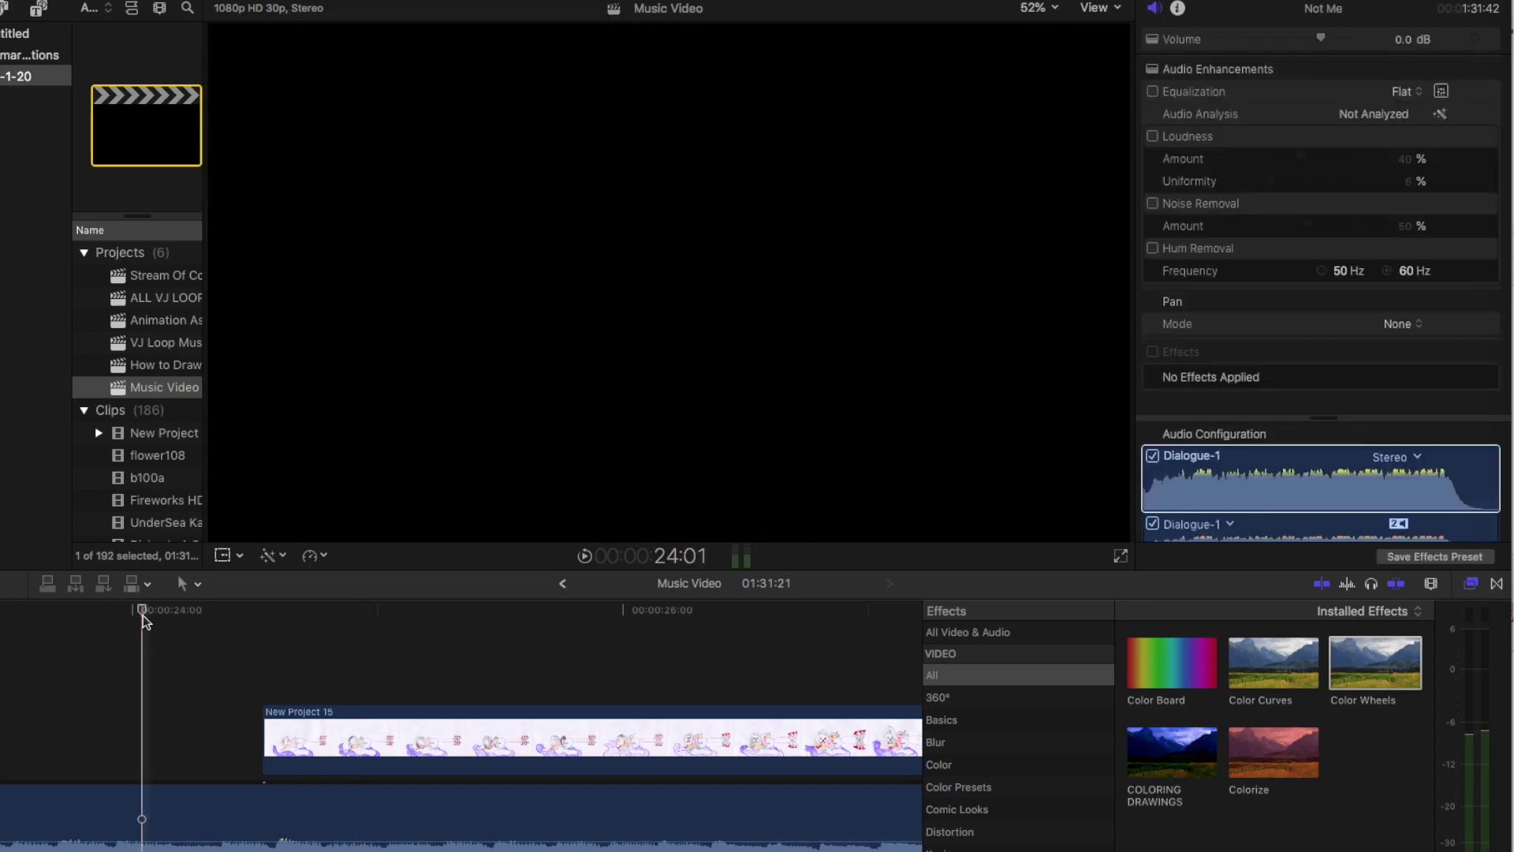
Play back the cut into the New Project 15 clip and check its start against the audio waveform.
{"action": "key", "text": "space"}
{"action": "key", "text": "space"}
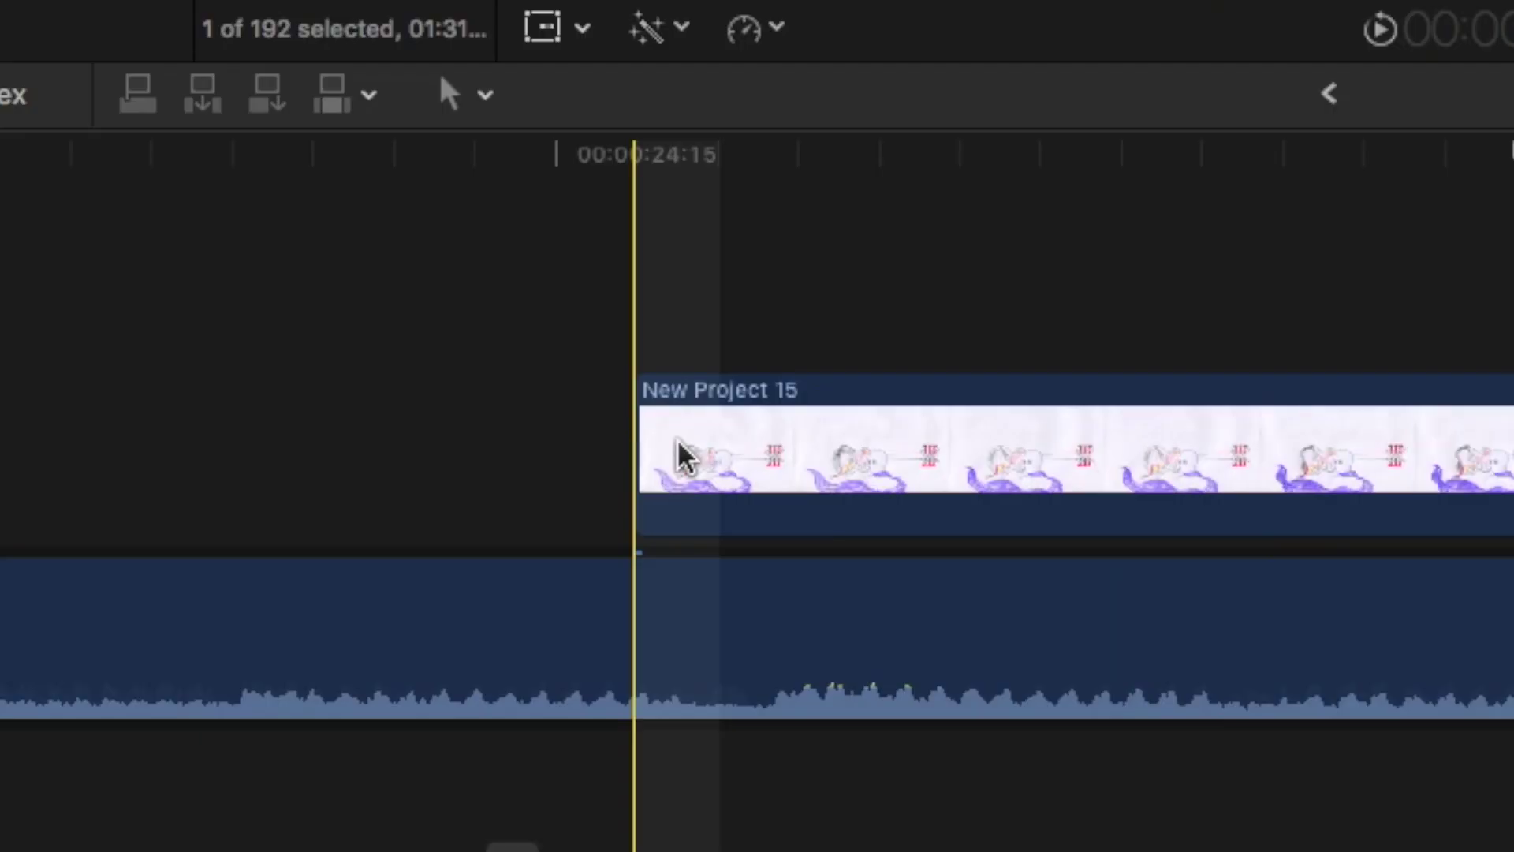
{"action": "key", "text": "space"}
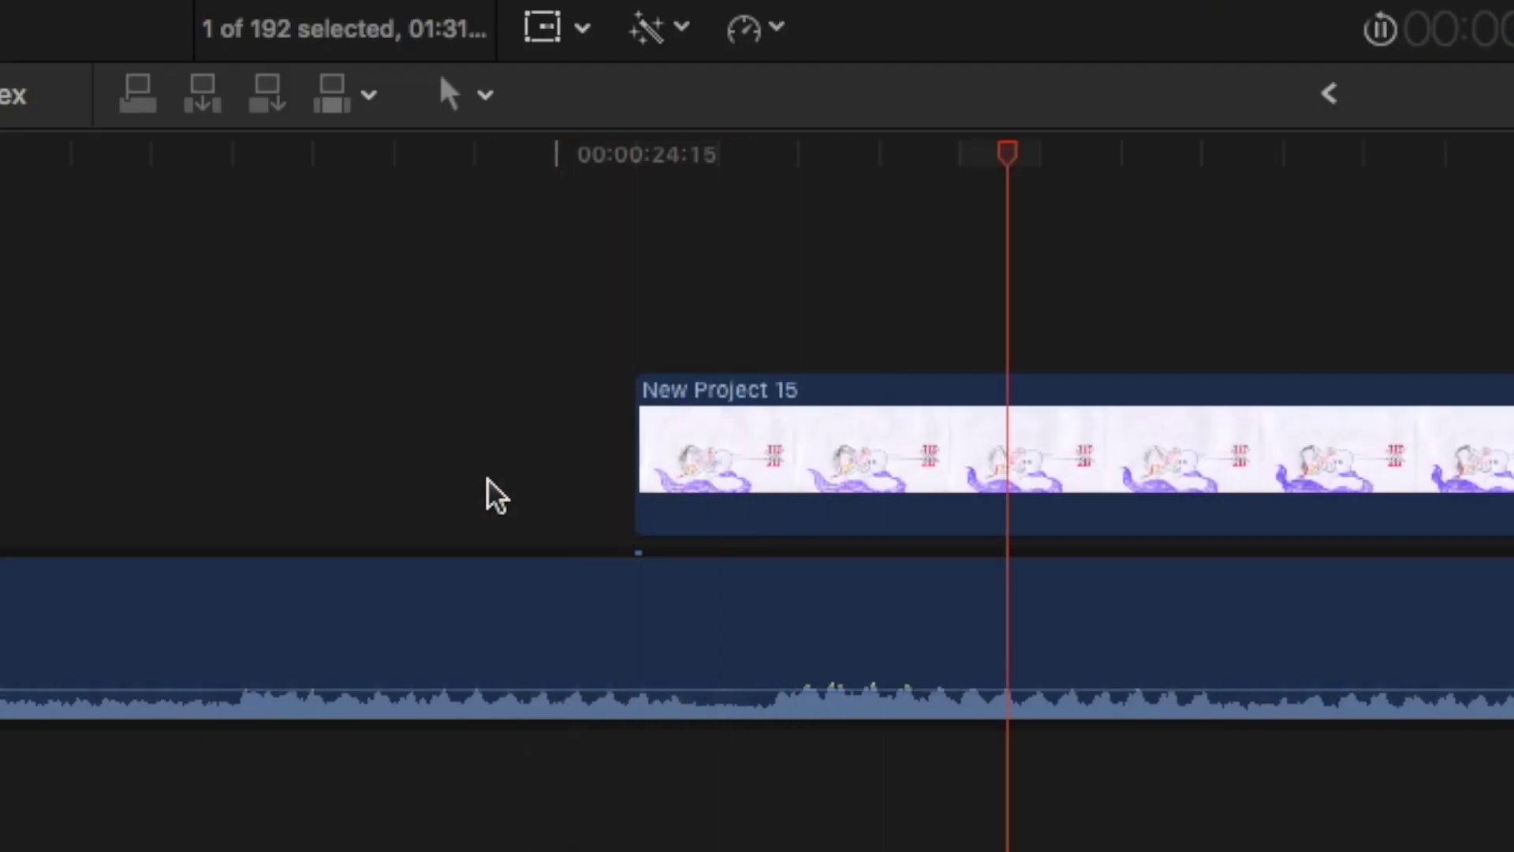
Move the New Project 15 clip along the timeline so it starts at about 00:00:24:23.
{"action": "left_click", "coordinate": [353, 253]}
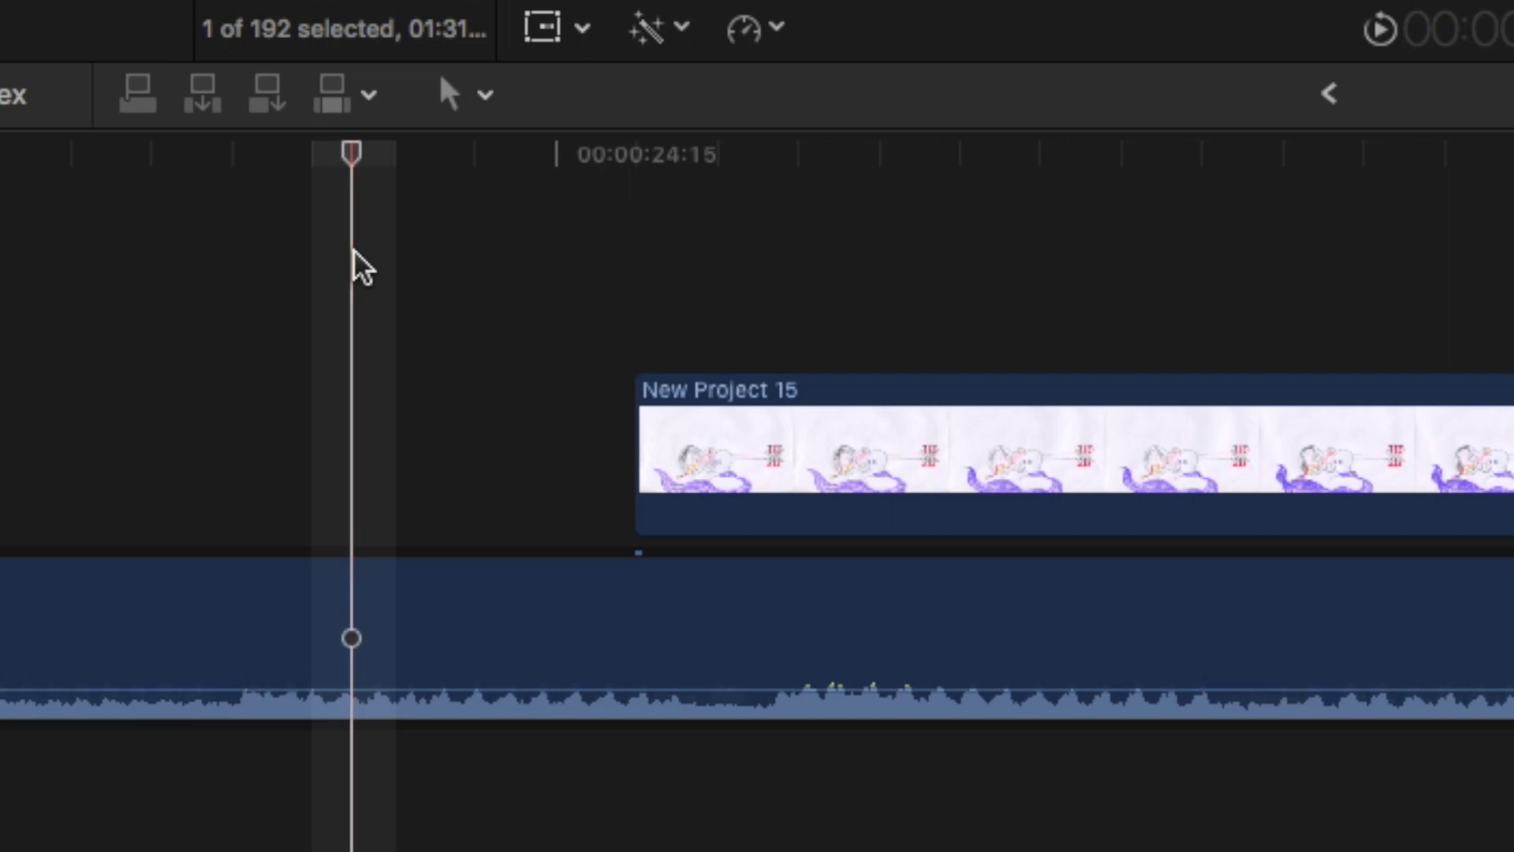
{"action": "key", "text": "super+minus"}
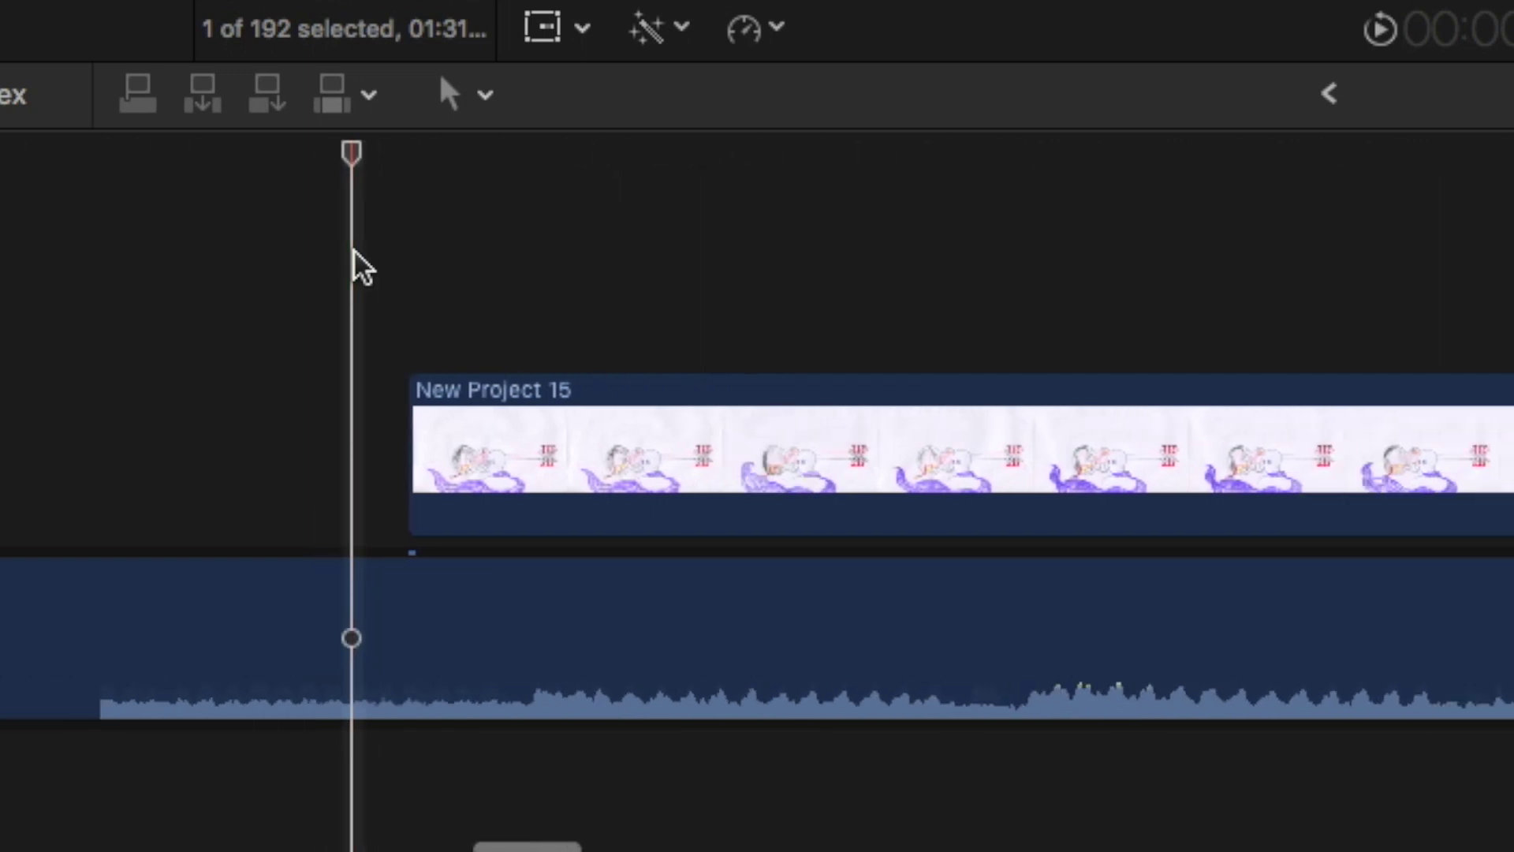
{"action": "left_click_drag", "start_coordinate": [473, 449], "coordinate": [589, 449]}
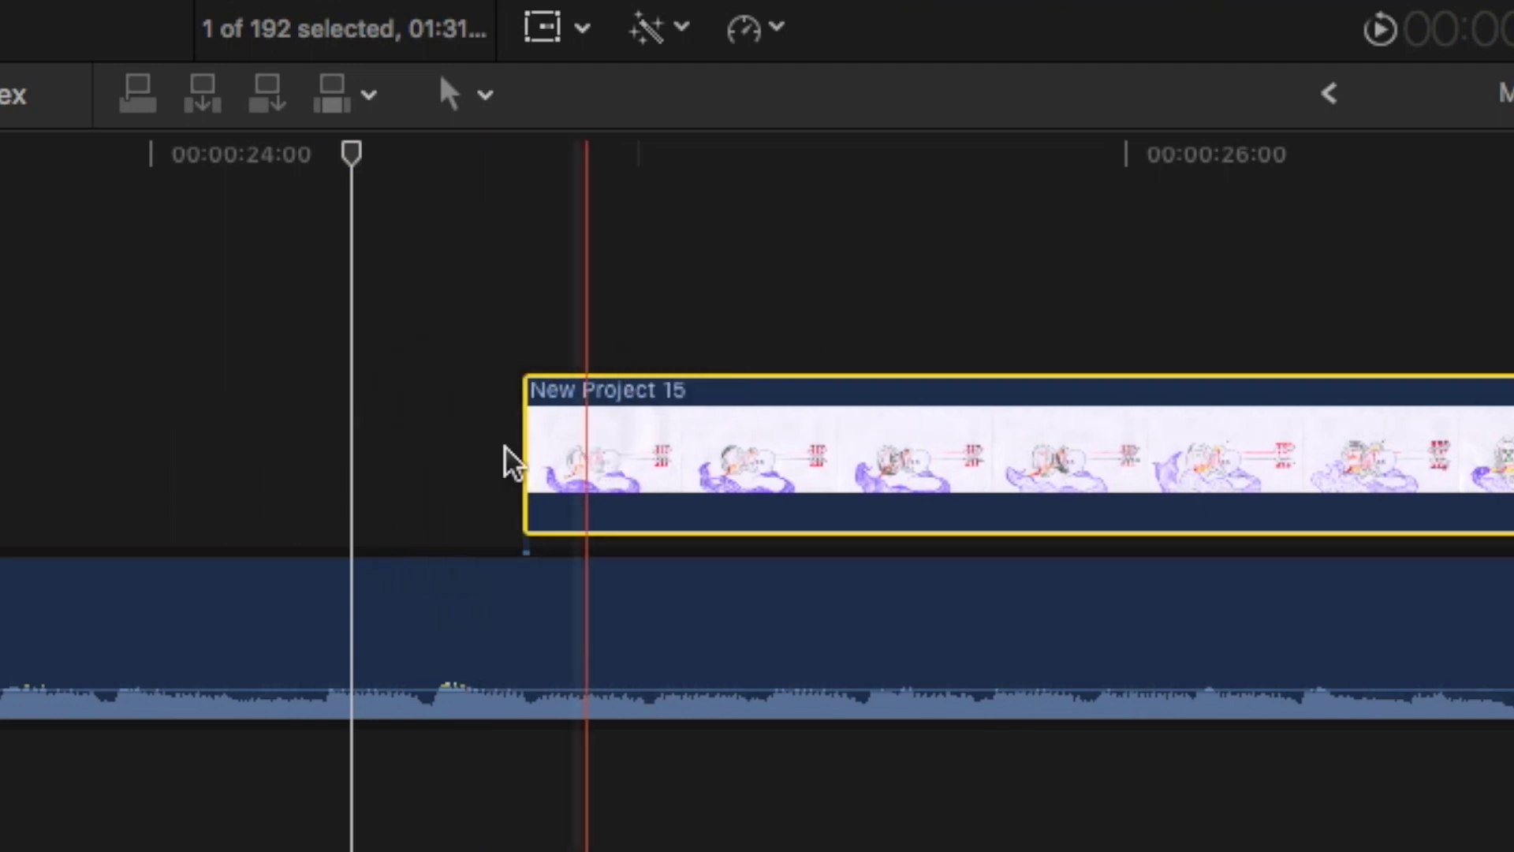
Play back the cut into the New Project 15 clip repeatedly to check its start against the sound.
{"action": "key", "text": "space"}
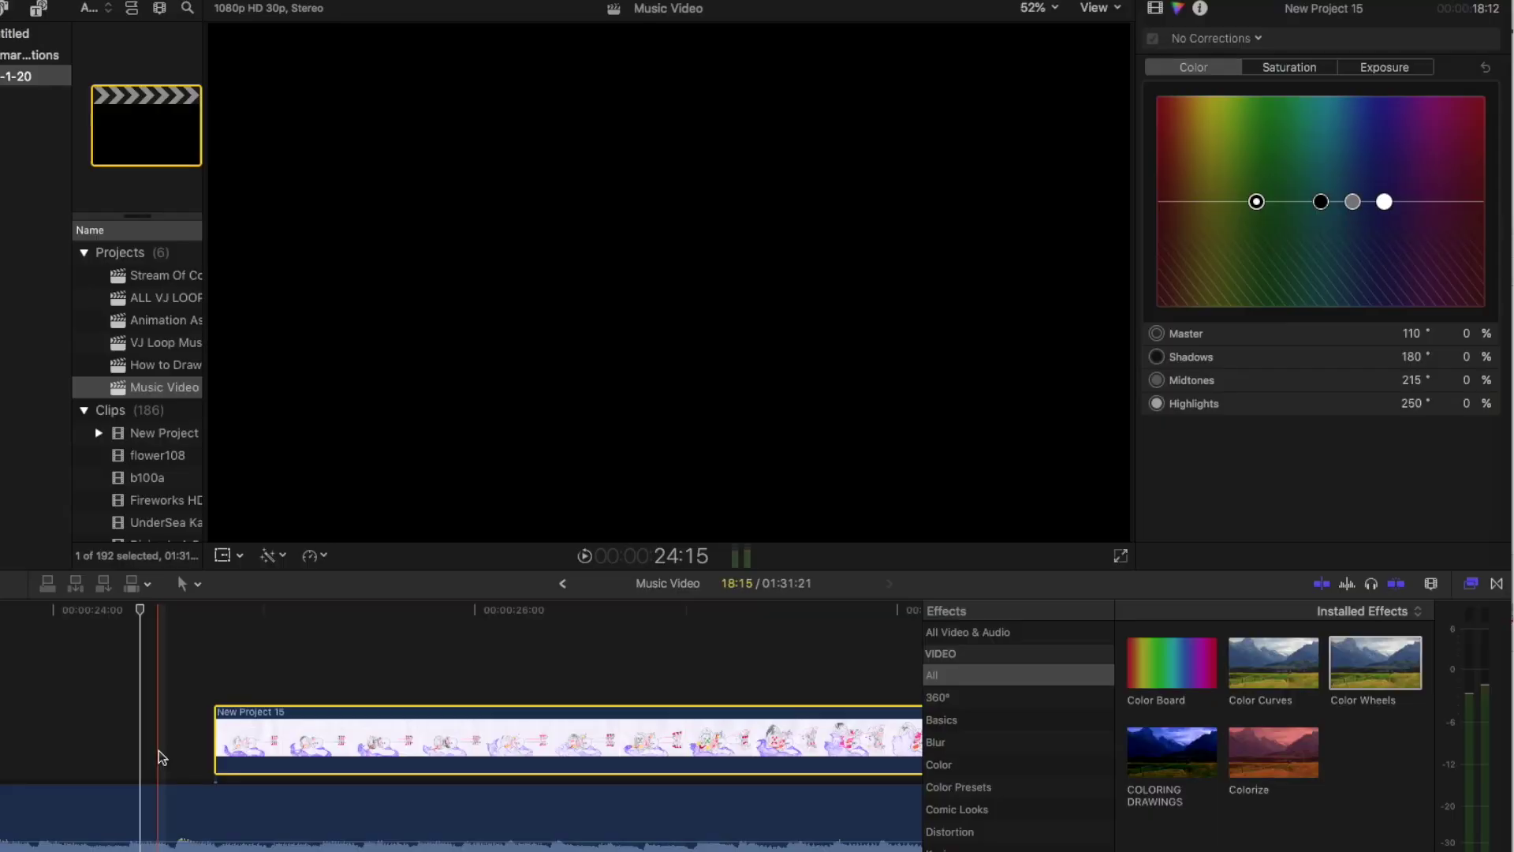
{"action": "key", "text": "space"}
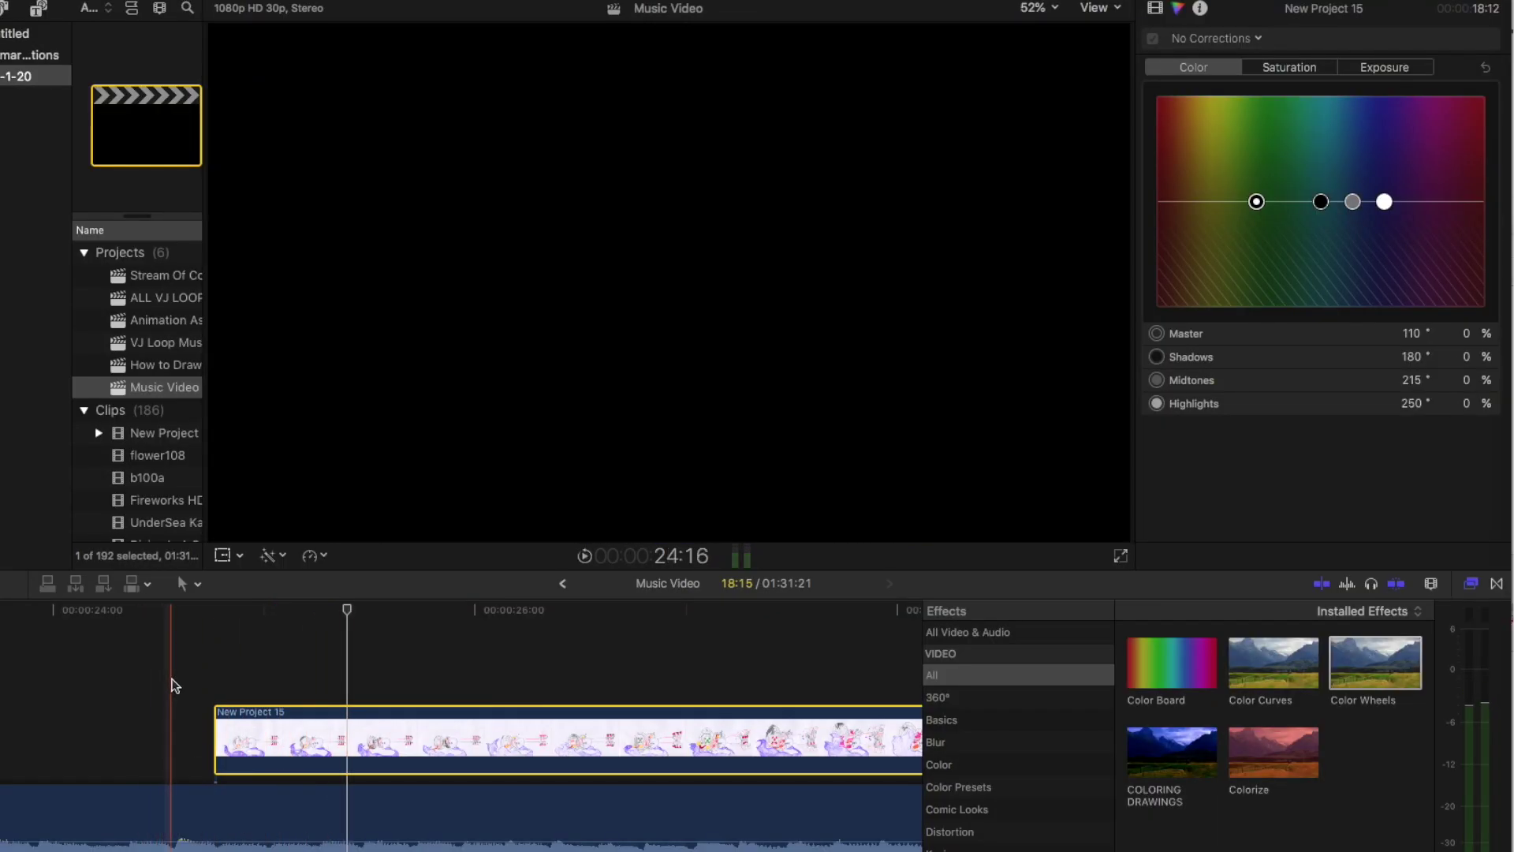
{"action": "key", "text": "space"}
{"action": "key", "text": "space"}
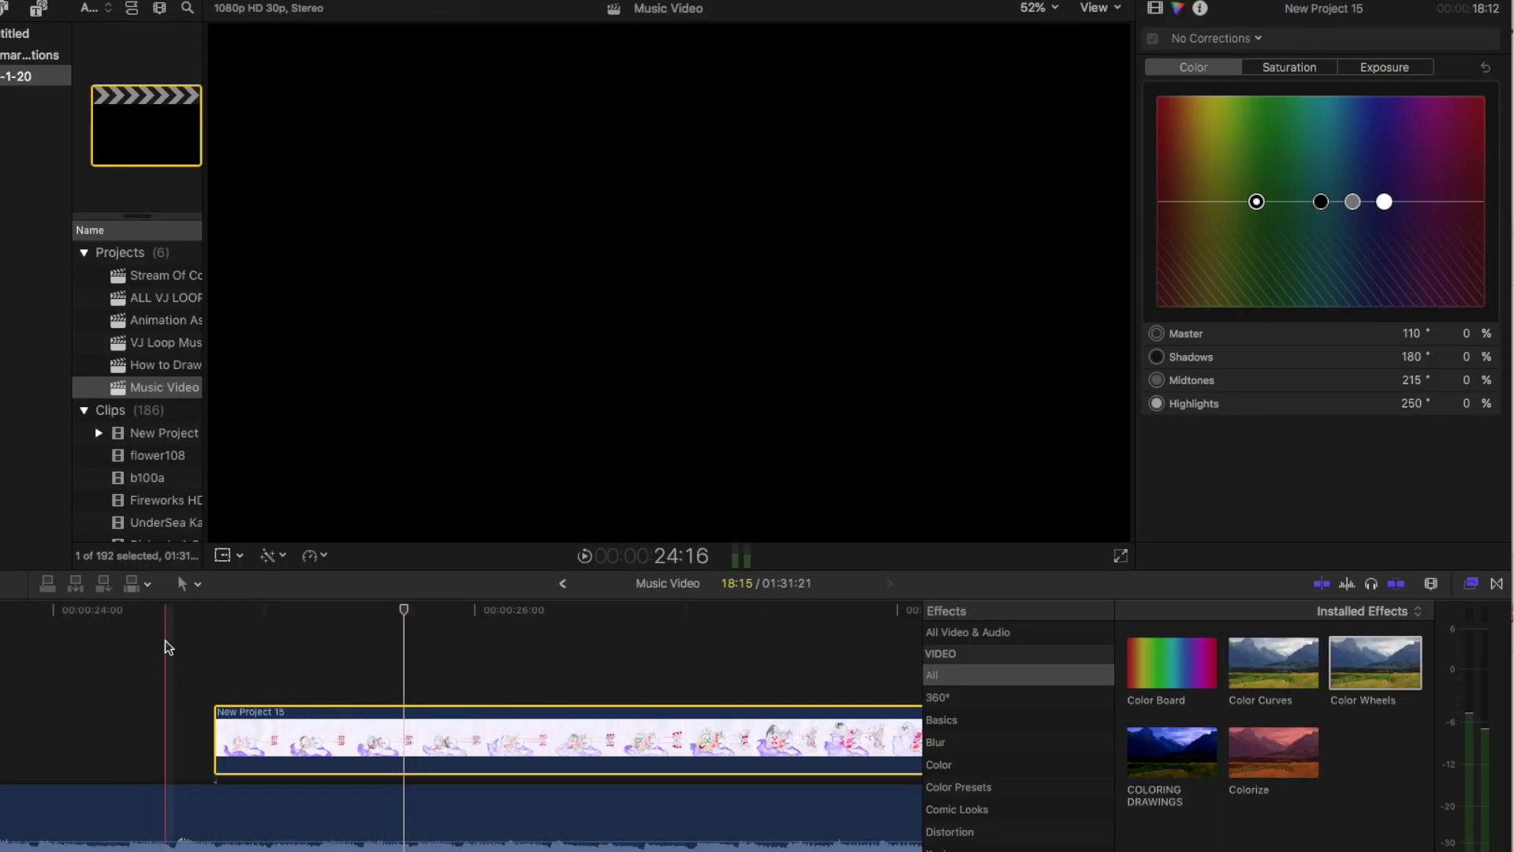
{"action": "key", "text": "space"}
{"action": "left_click", "coordinate": [166, 643]}
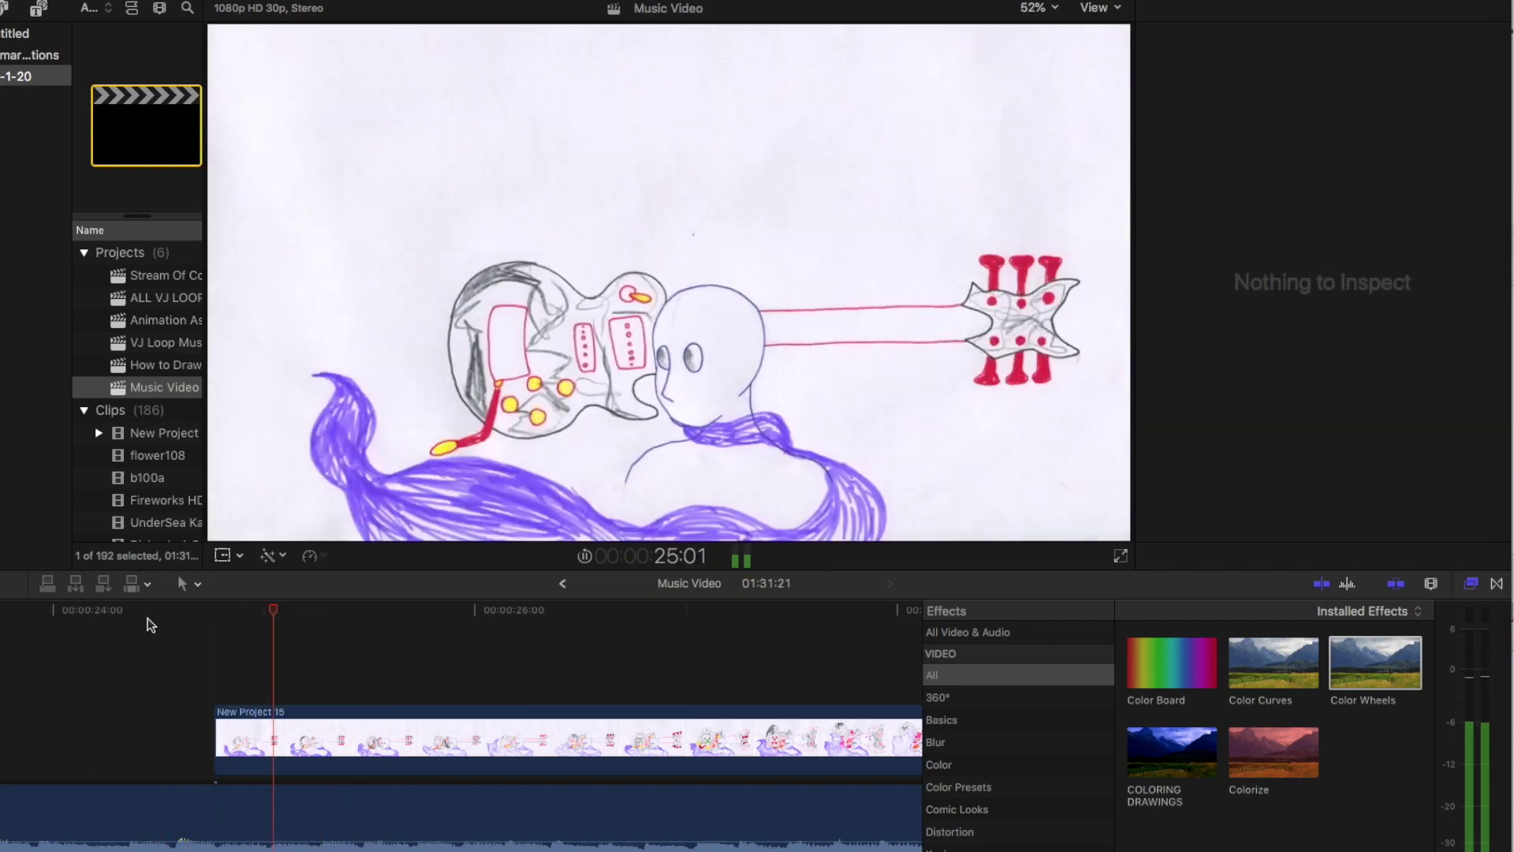
{"action": "left_click", "coordinate": [148, 625]}
{"action": "key", "text": "space"}
Shift the New Project 15 clip slightly earlier so it starts at about 00:00:24:18, close to the audio peak.
{"action": "left_click", "coordinate": [329, 731]}
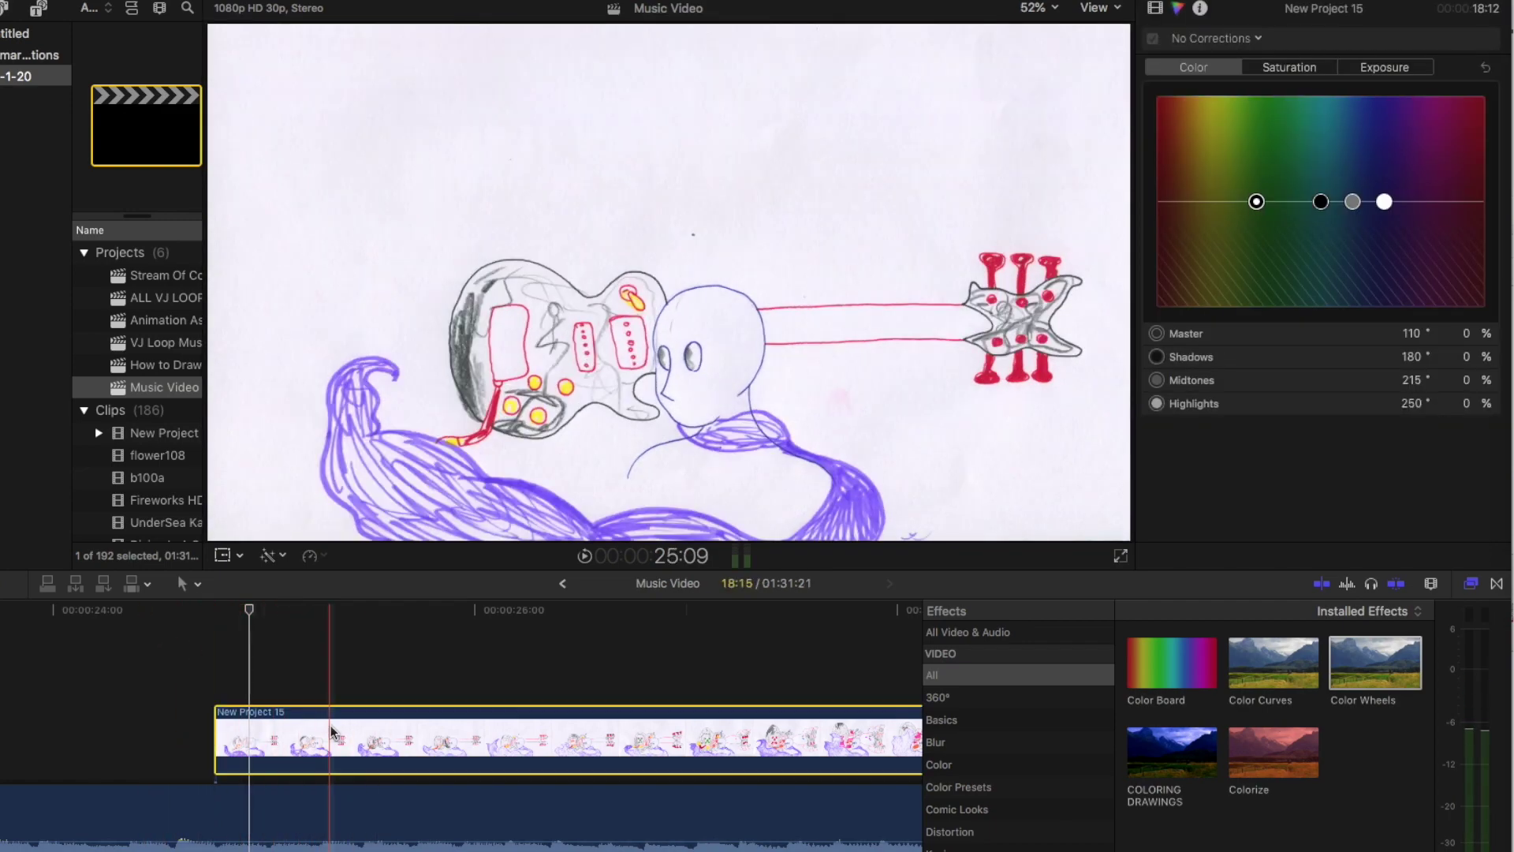
{"action": "left_click_drag", "start_coordinate": [331, 731], "coordinate": [297, 734]}
{"action": "scroll", "coordinate": [291, 734], "scroll_direction": "left", "scroll_amount": 3}
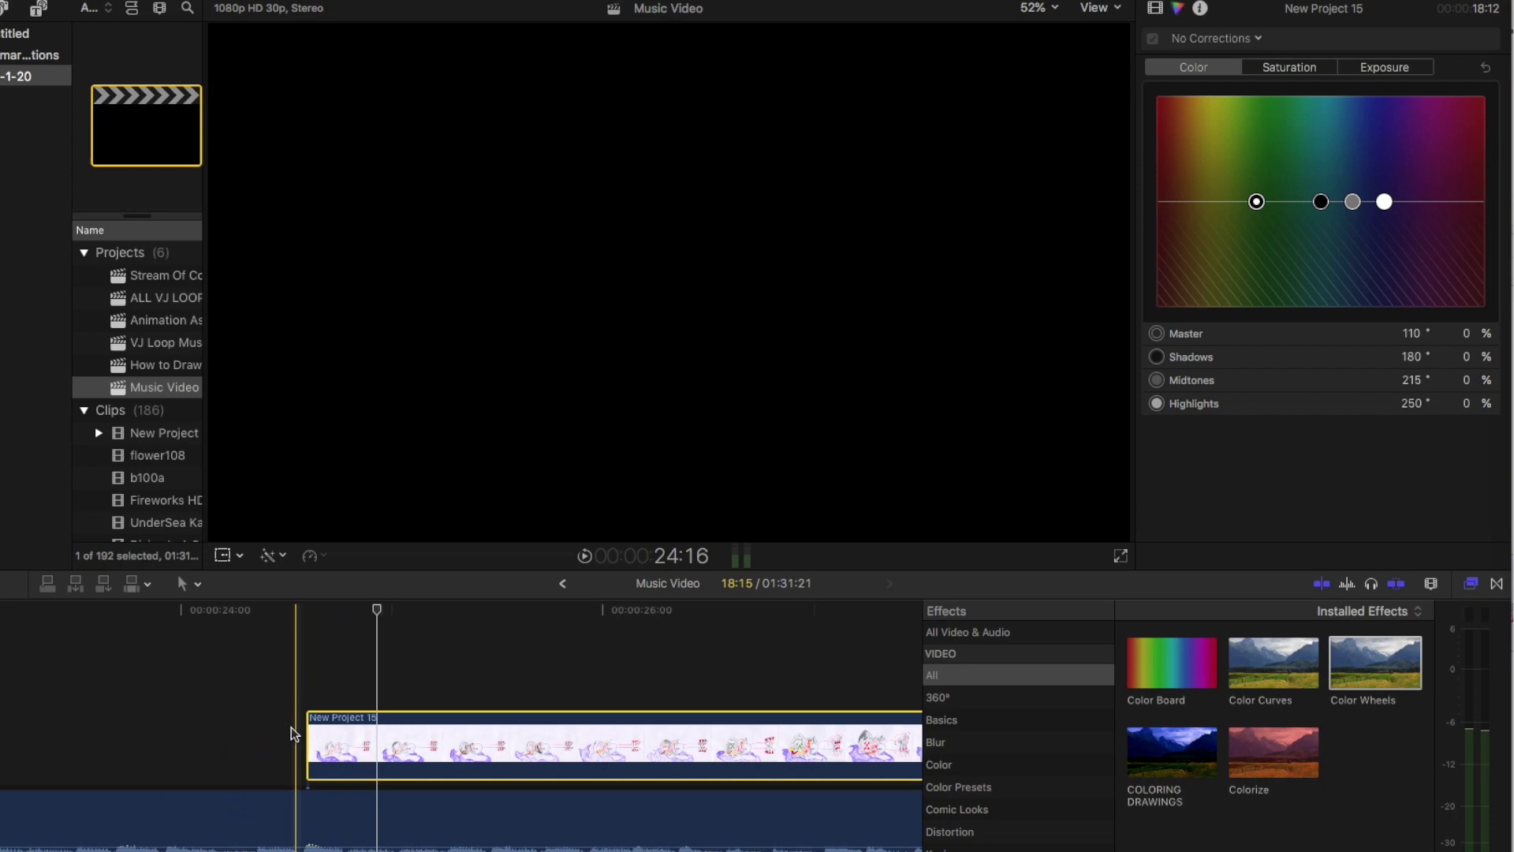
{"action": "key", "text": "super+="}
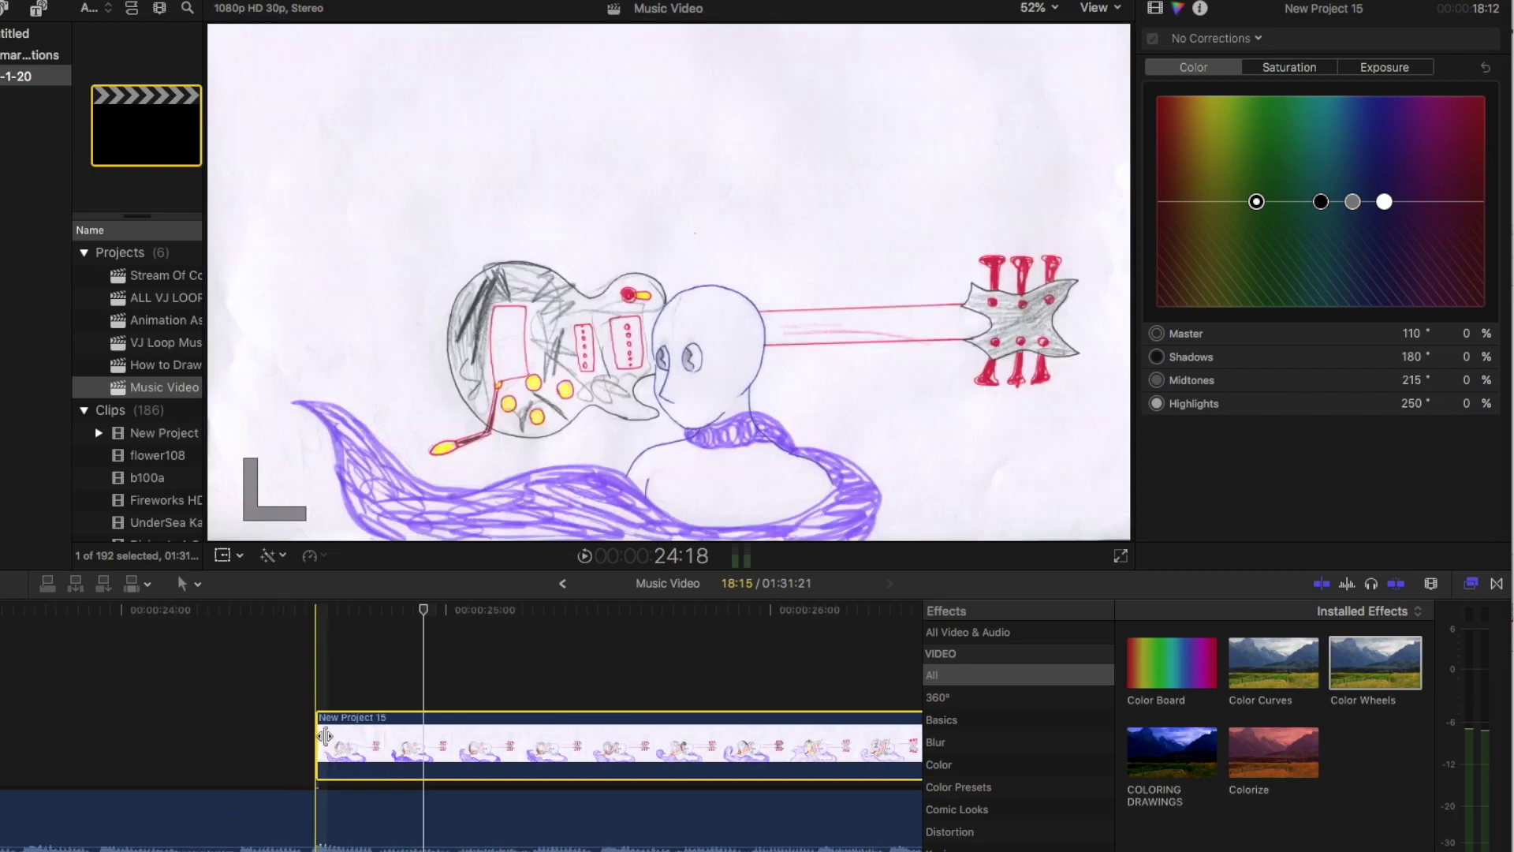
Move the New Project 15 clip back so it starts directly after the Flowers and Planets Pro Res clip.
{"action": "left_click_drag", "start_coordinate": [325, 736], "coordinate": [386, 750]}
{"action": "left_click_drag", "start_coordinate": [125, 742], "coordinate": [119, 743]}
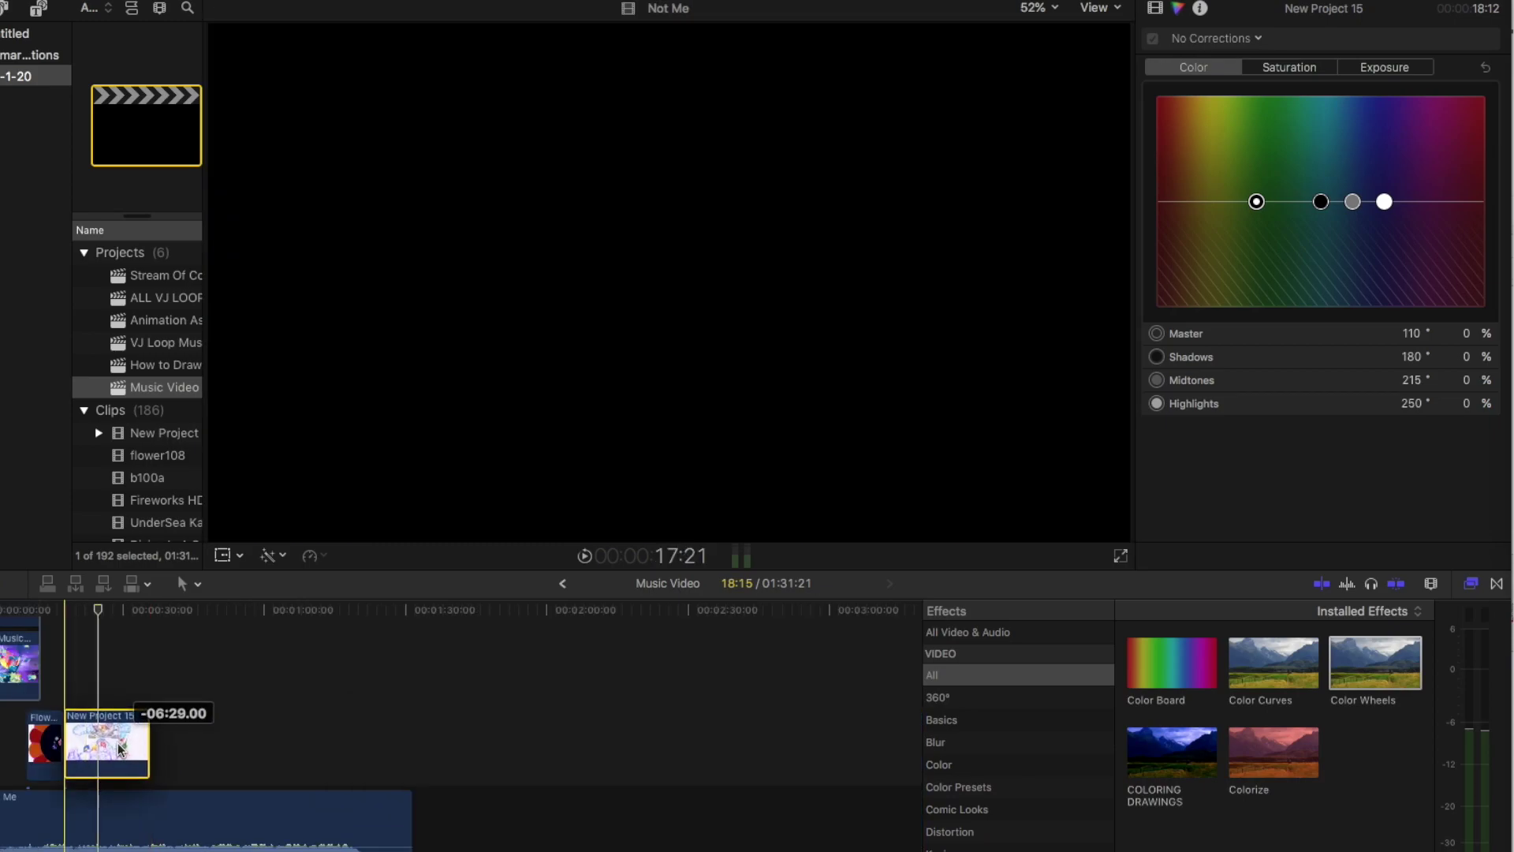
{"action": "key", "text": "super+="}
{"action": "scroll", "coordinate": [118, 742], "scroll_direction": "left", "scroll_amount": 7}
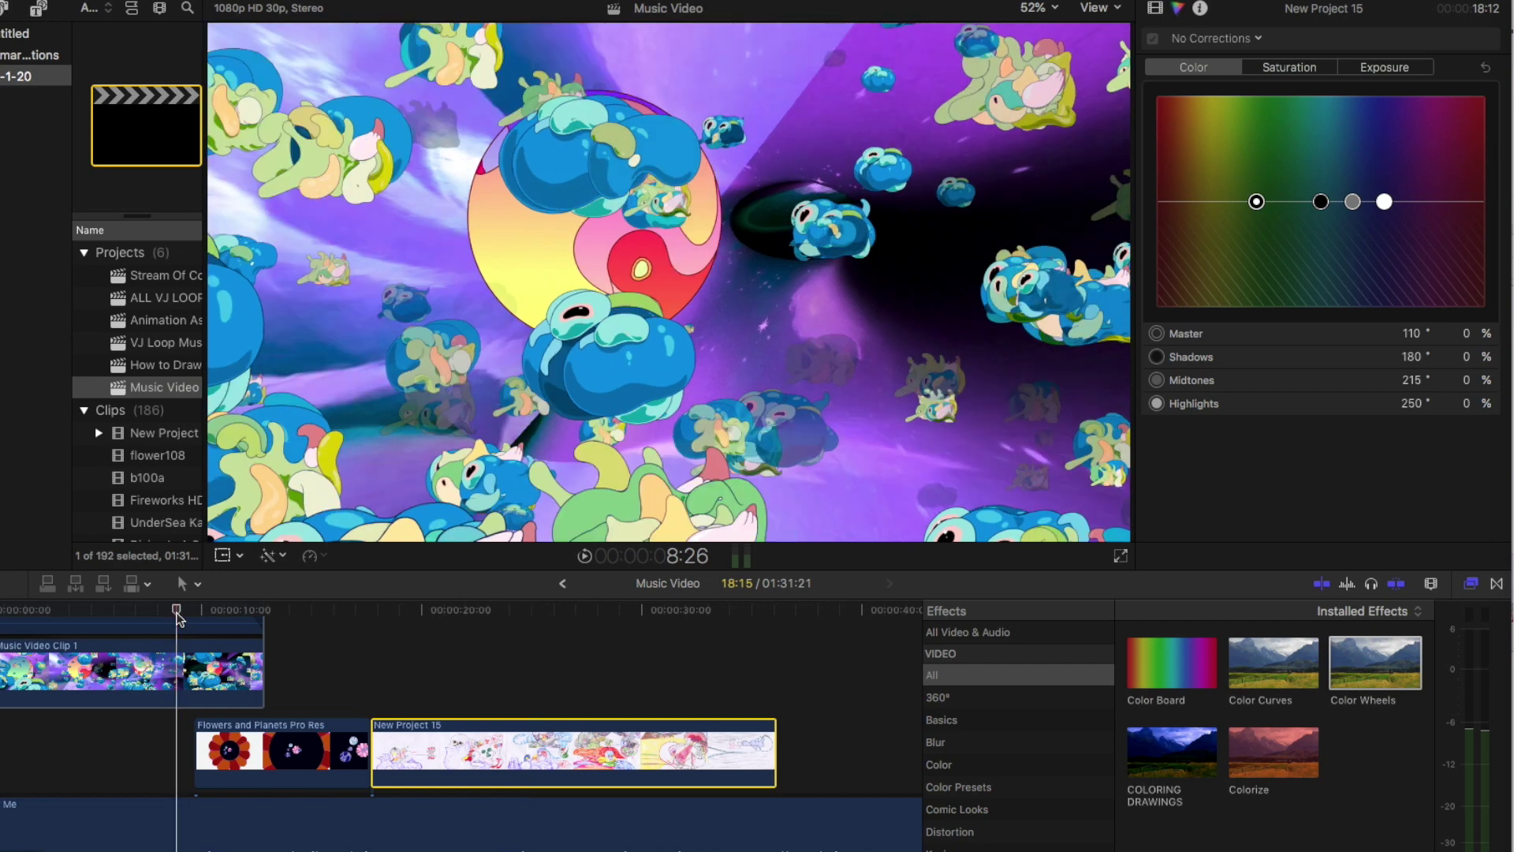
Examine the video animation of Music Video Clip 1, including the Compositing: Opacity fade at its end.
{"action": "key", "text": "ctrl+v"}
{"action": "scroll", "coordinate": [181, 647], "scroll_direction": "down", "scroll_amount": 5}
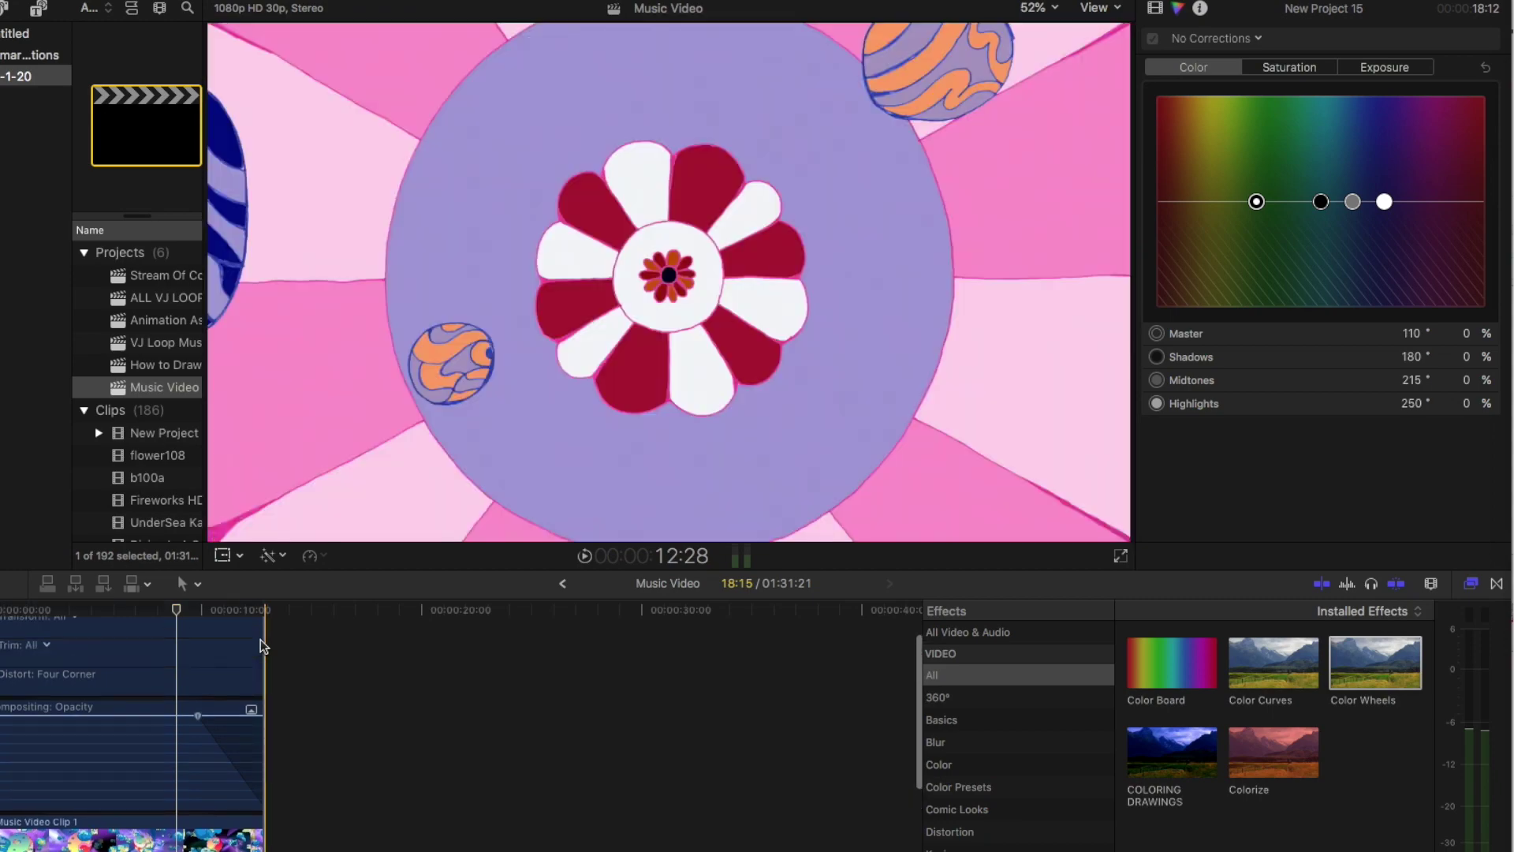
{"action": "scroll", "coordinate": [89, 719], "scroll_direction": "down", "scroll_amount": 3}
{"action": "scroll", "coordinate": [90, 719], "scroll_direction": "down", "scroll_amount": 1}
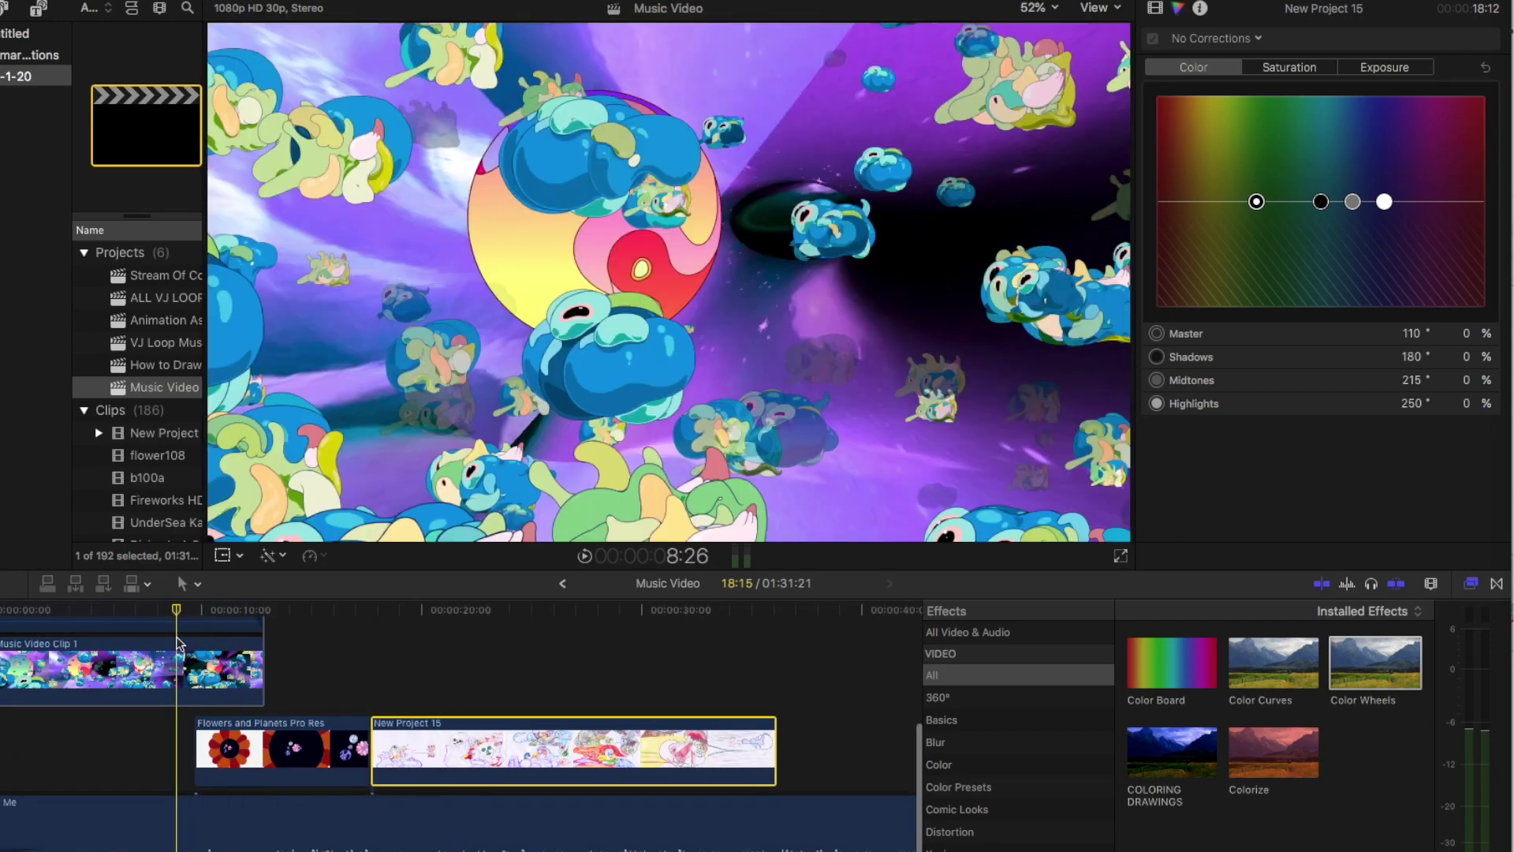
{"action": "scroll", "coordinate": [394, 706], "scroll_direction": "up", "scroll_amount": 4}
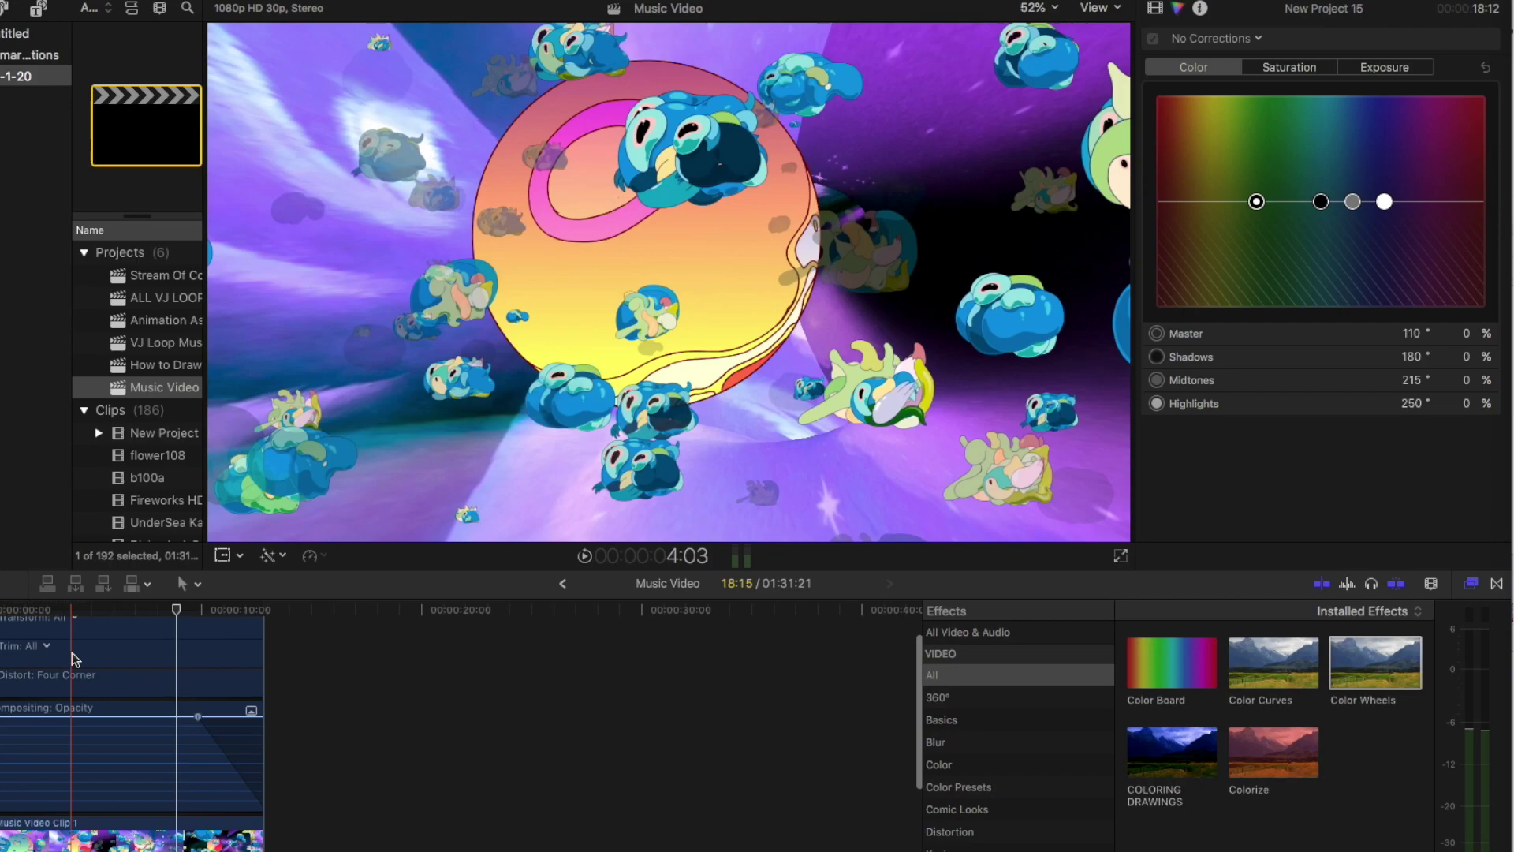
{"action": "scroll", "coordinate": [19, 663], "scroll_direction": "up", "scroll_amount": 2}
{"action": "scroll", "coordinate": [16, 671], "scroll_direction": "down", "scroll_amount": 5}
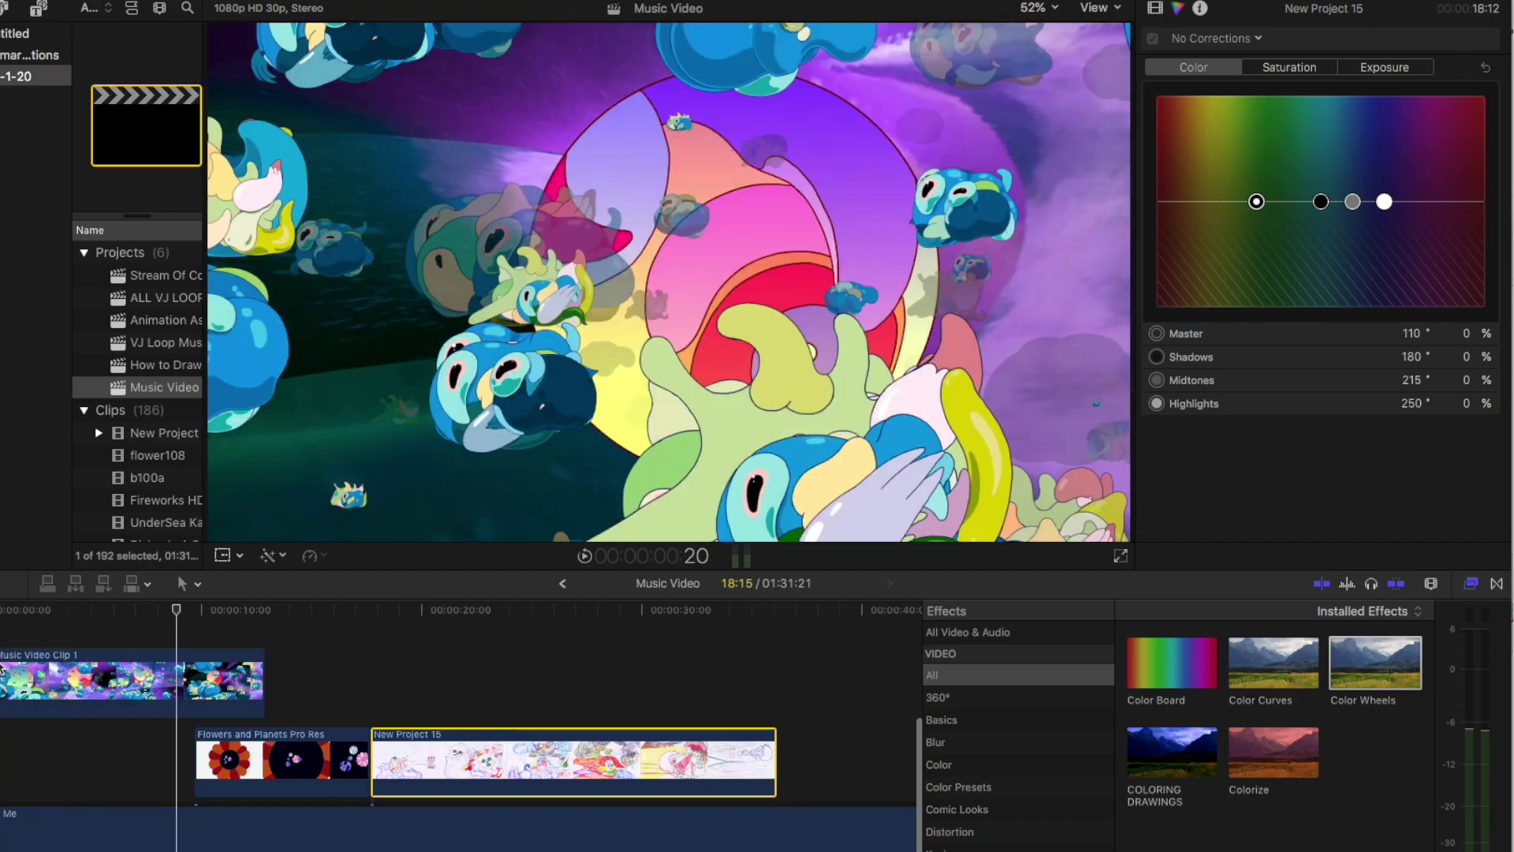
{"action": "scroll", "coordinate": [4, 667], "scroll_direction": "down", "scroll_amount": 1}
Review Music Video Clip 1, playing from about 00:00:07:25, and check its overlap with the Flowers and Planets clip.
{"action": "key", "text": "super+equal"}
{"action": "key", "text": "super+equal"}
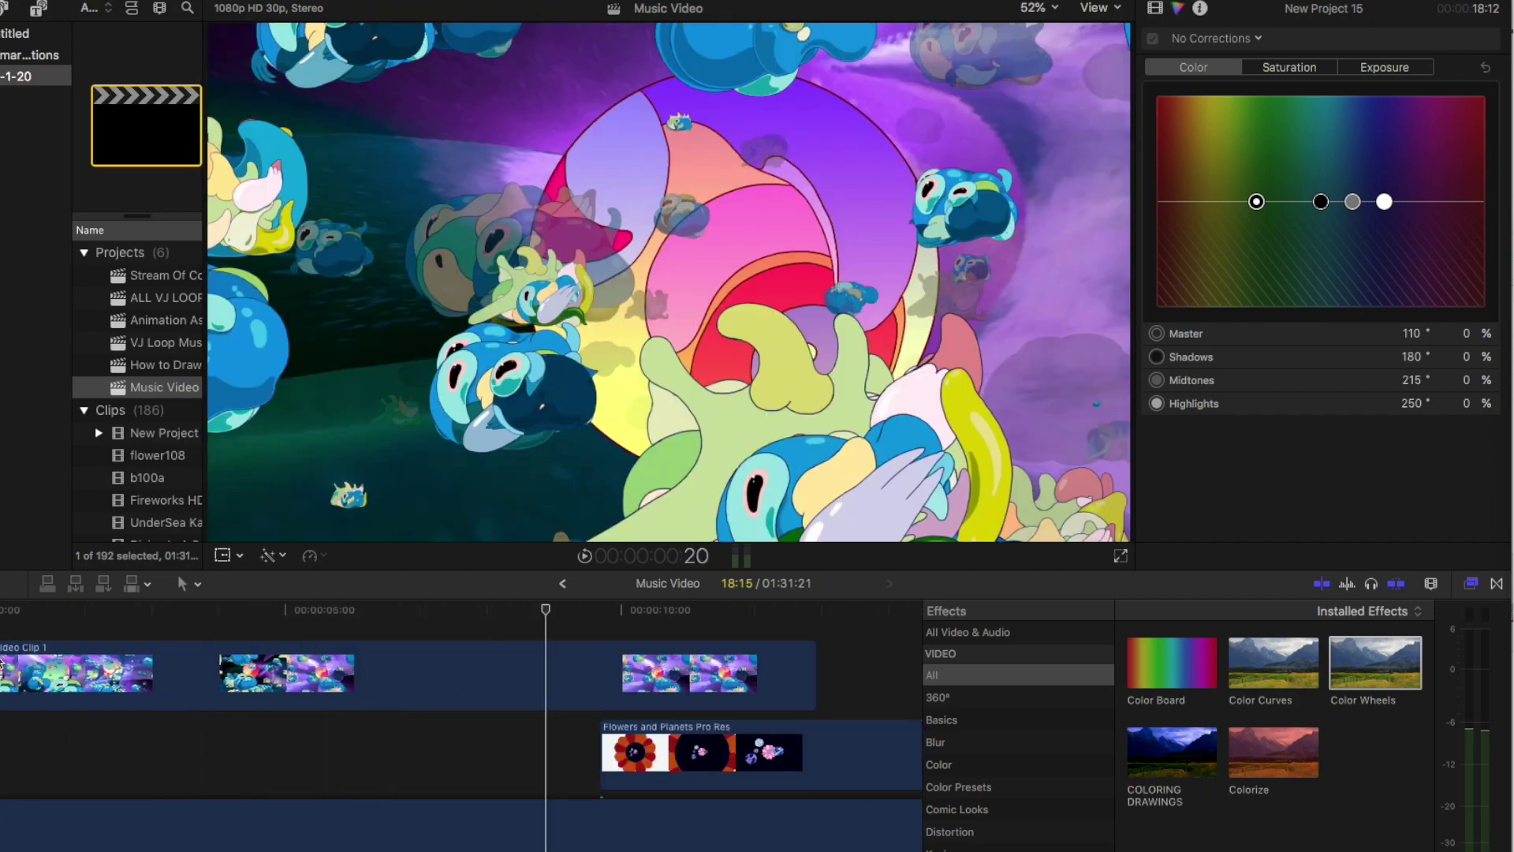
{"action": "scroll", "coordinate": [16, 662], "scroll_direction": "left", "scroll_amount": 2}
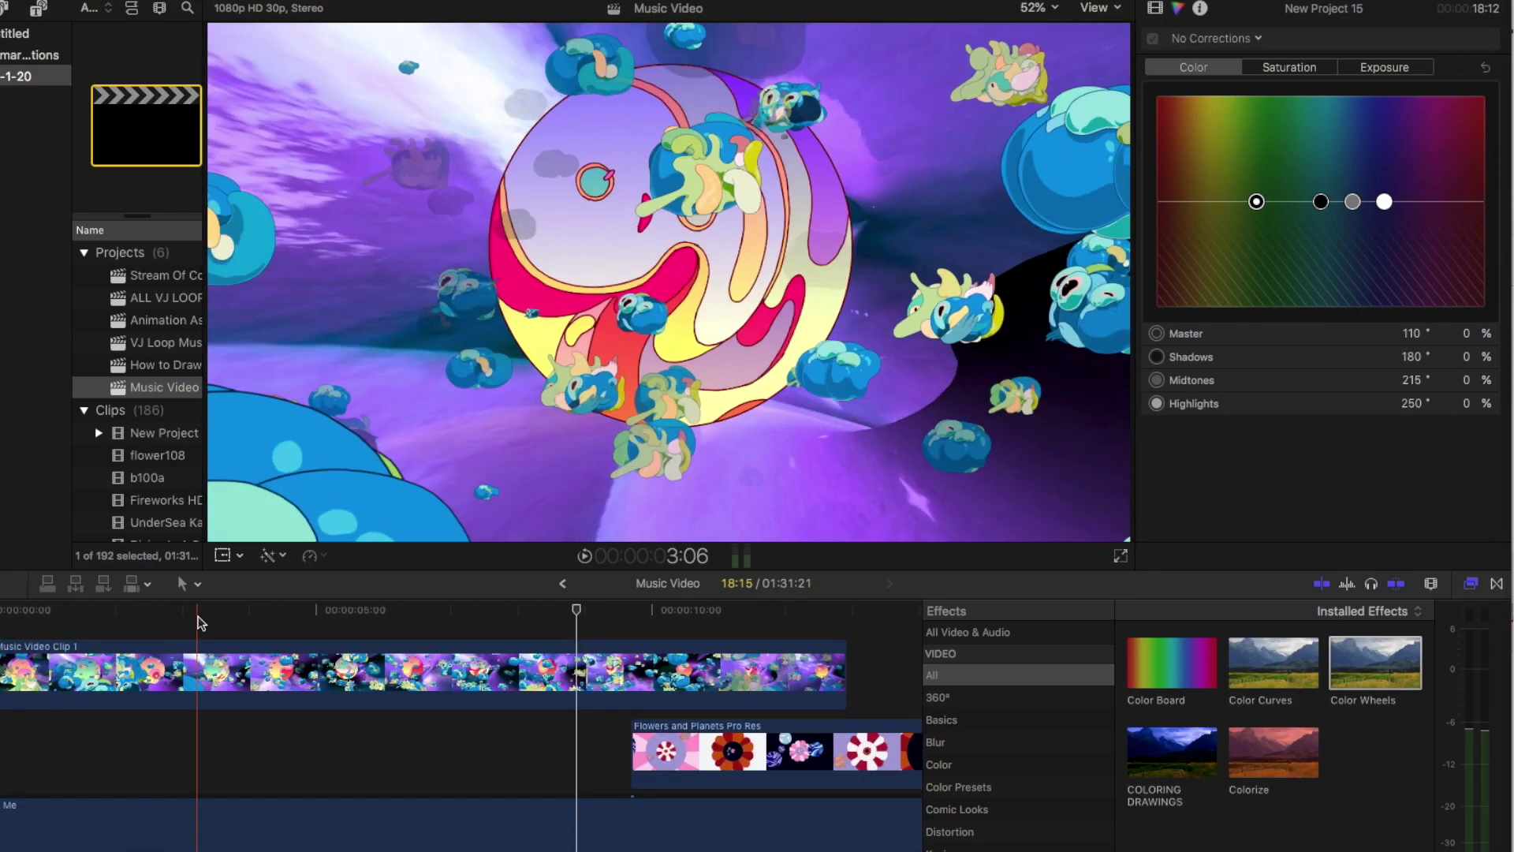
{"action": "left_click", "coordinate": [204, 615]}
{"action": "scroll", "coordinate": [217, 631], "scroll_direction": "up", "scroll_amount": 1}
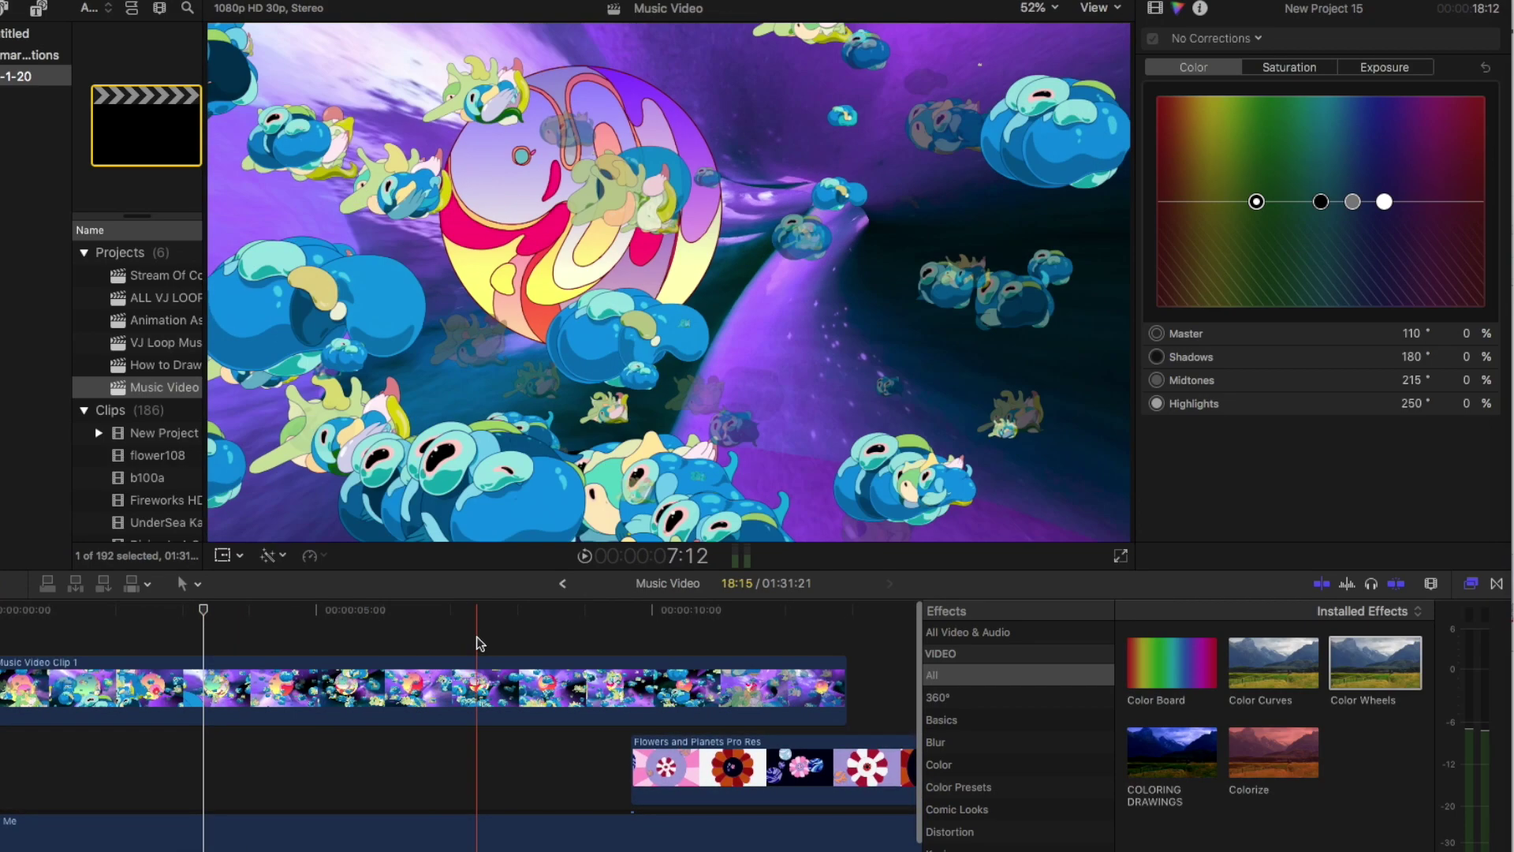
{"action": "left_click", "coordinate": [504, 643]}
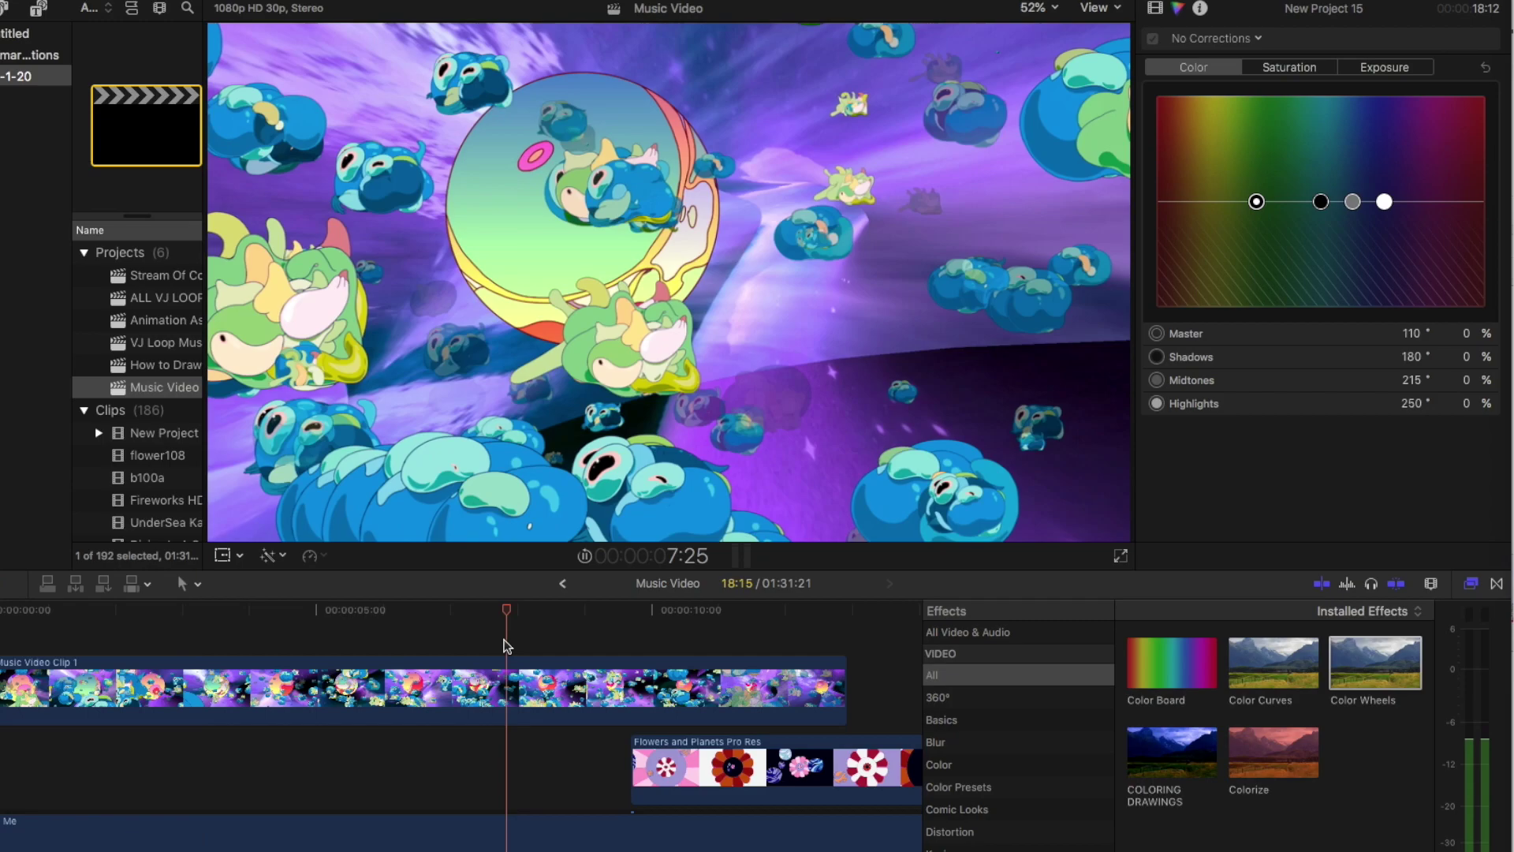
{"action": "key", "text": "space"}
{"action": "scroll", "coordinate": [510, 647], "scroll_direction": "right", "scroll_amount": 3}
{"action": "key", "text": "super+minus"}
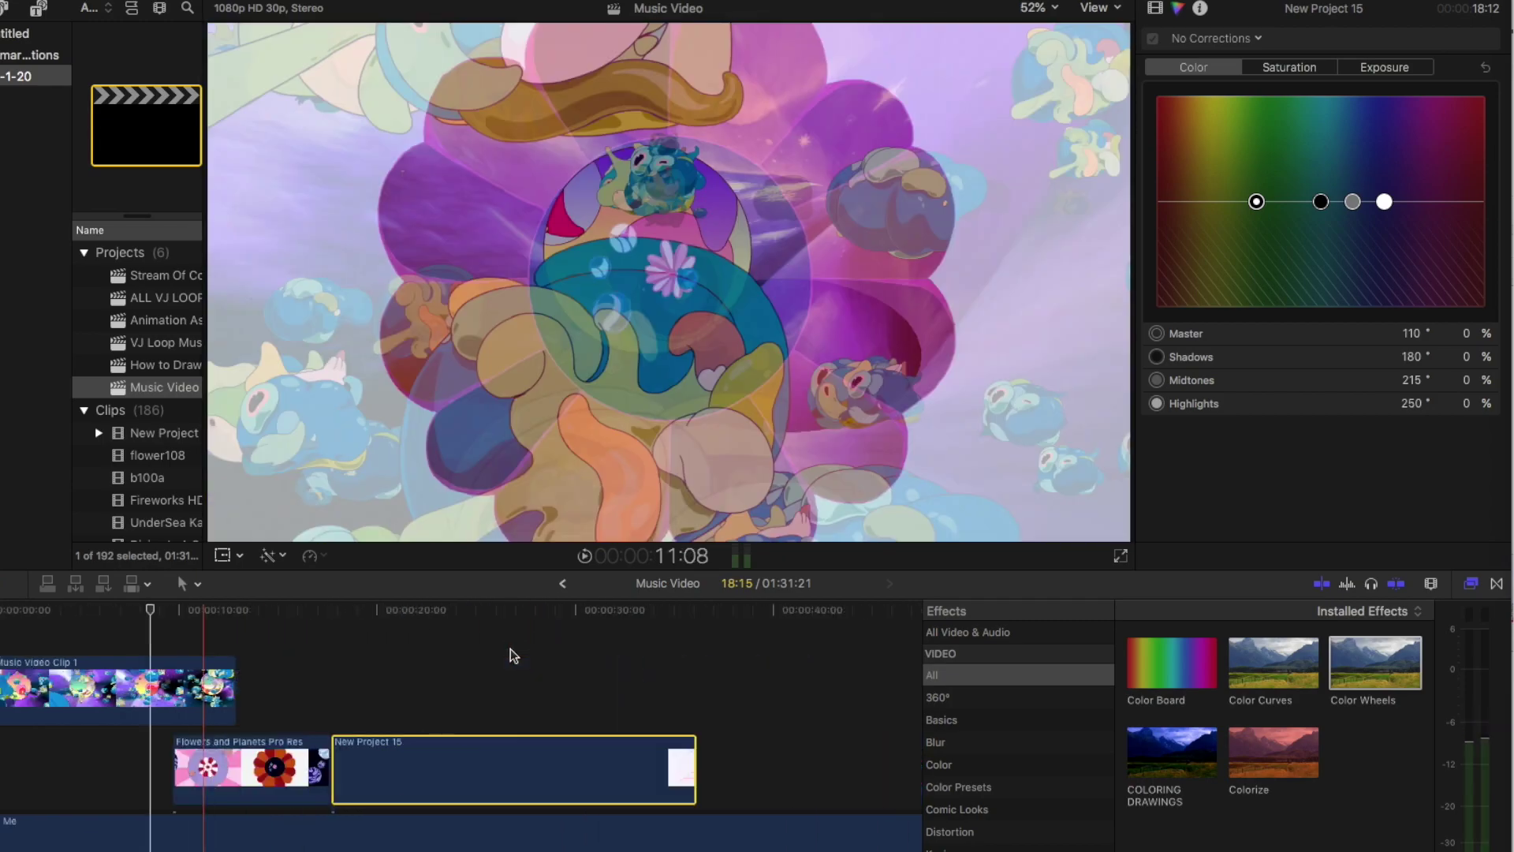